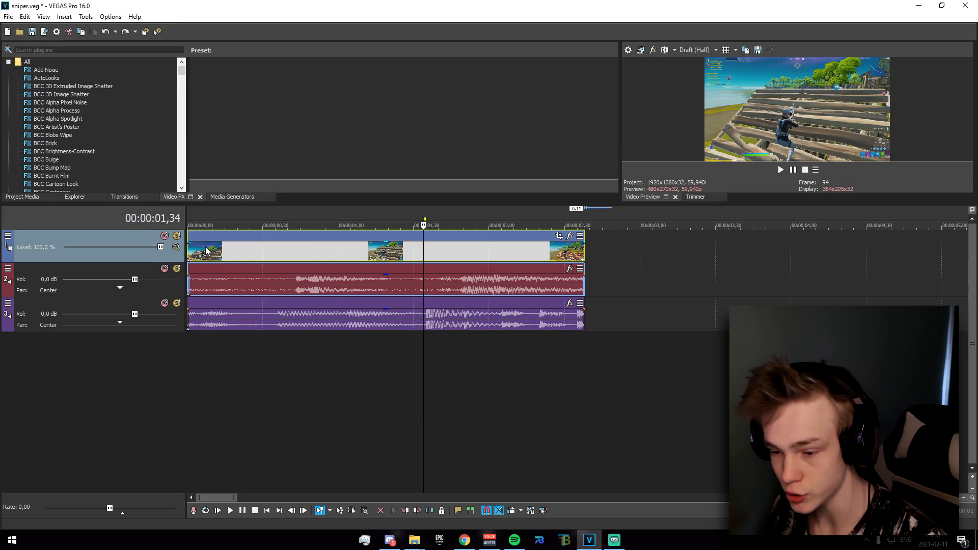
# Find the TwixtorPRO effect and apply its "b" preset to the video clip on track 1
pyautogui.click(99, 51)
pyautogui.write('twix')
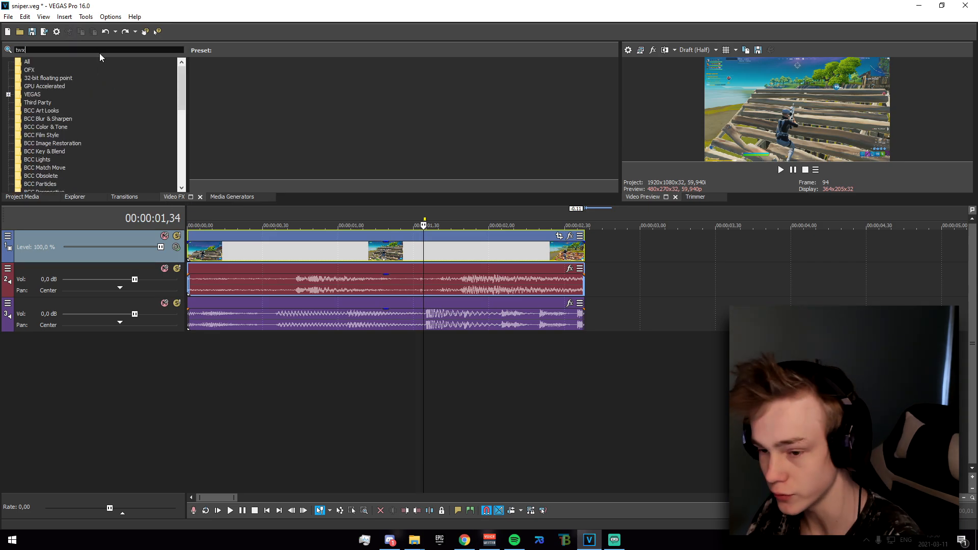
pyautogui.write('to')
pyautogui.click(49, 78)
pyautogui.moveTo(291, 100); pyautogui.dragTo(451, 251)
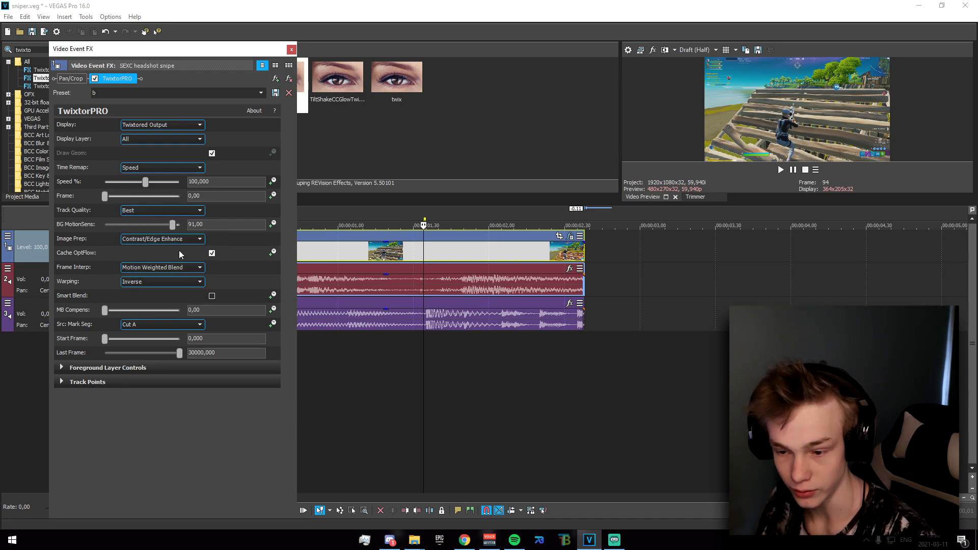
# Set TwixtorPRO's Frame Interp to Nearest and close the effect window
pyautogui.click(168, 266)
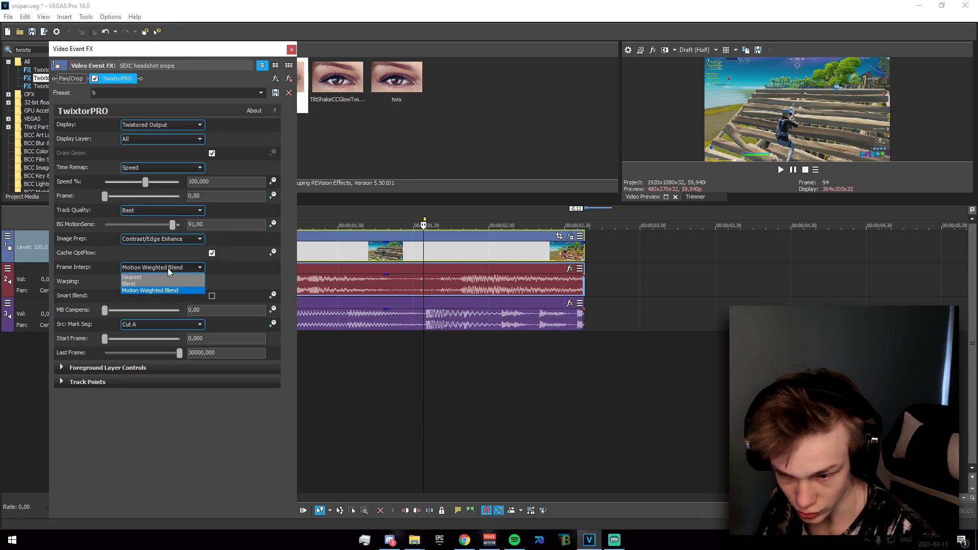
pyautogui.click(165, 277)
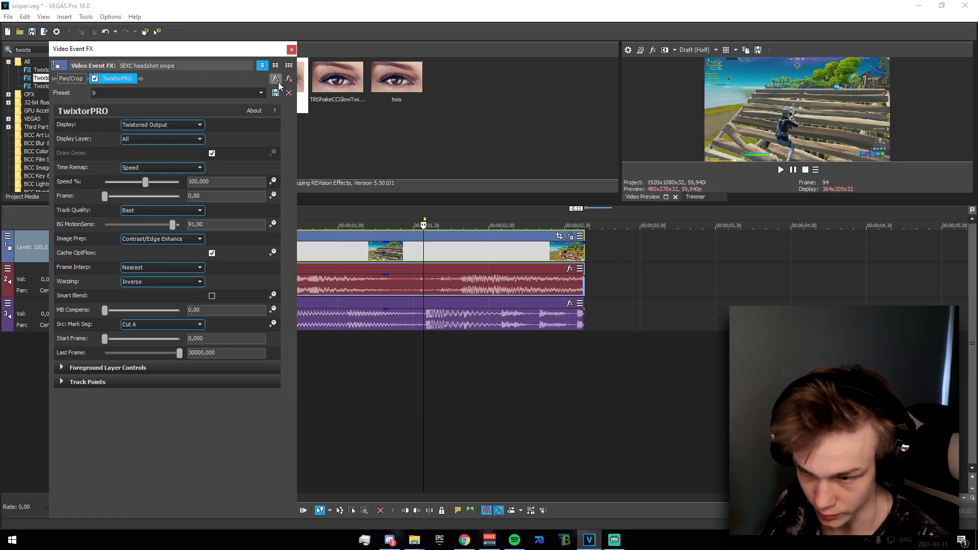
pyautogui.click(291, 50)
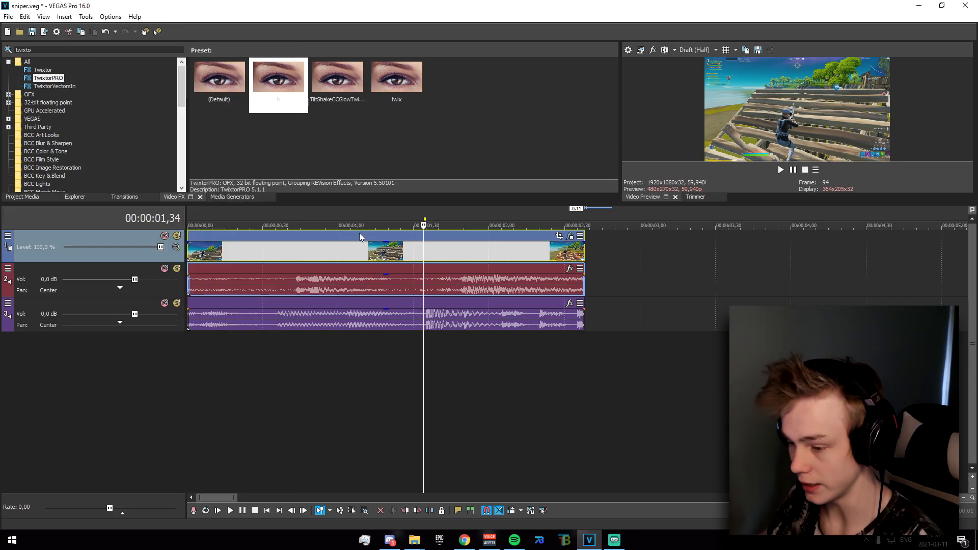
# Reopen the clip's event effects, enable animation of TwixtorPRO's Speed %, and add a keyframe at 00:00:01,05
pyautogui.scroll(3, 543, 351)
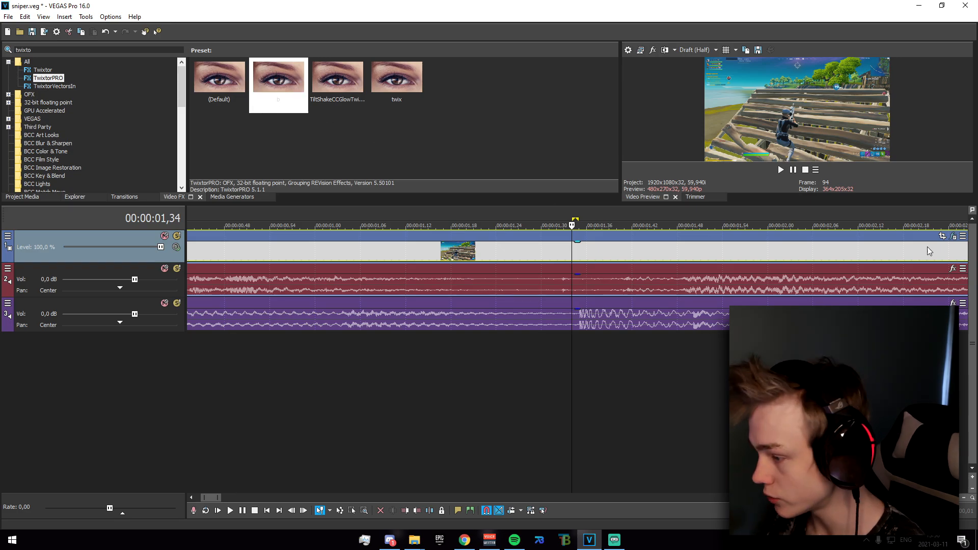
pyautogui.click(953, 235)
pyautogui.scroll(-3, 630, 377)
pyautogui.moveTo(348, 358); pyautogui.dragTo(431, 385)
pyautogui.click(314, 352)
pyautogui.scroll(-1, 314, 376)
pyautogui.scroll(3, 348, 353)
pyautogui.moveTo(136, 60); pyautogui.dragTo(273, 29)
pyautogui.click(432, 249)
pyautogui.click(312, 155)
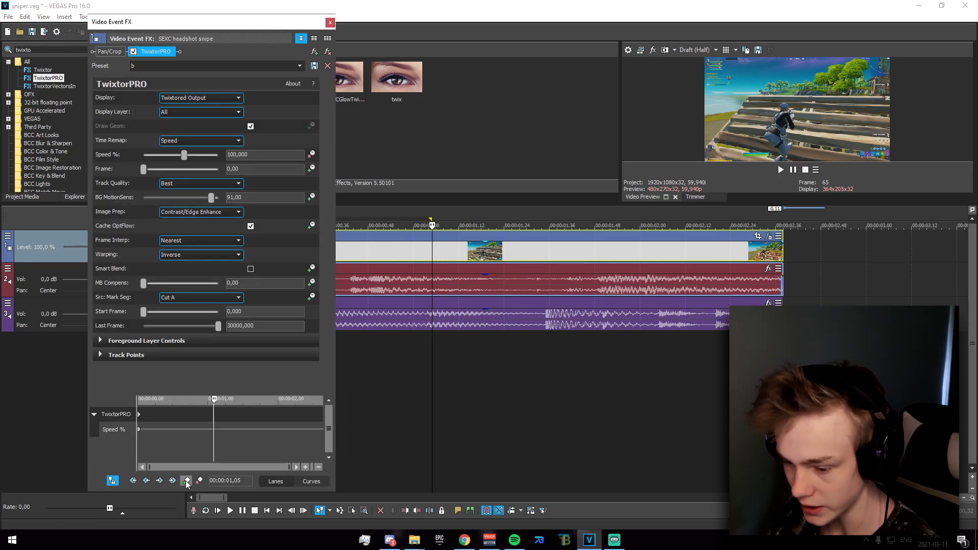
# Add a Speed % keyframe of 10 at 00:00:01,34, just before the shot sound
pyautogui.moveTo(432, 224); pyautogui.dragTo(466, 223)
pyautogui.click(539, 249)
pyautogui.moveTo(534, 368); pyautogui.dragTo(540, 372)
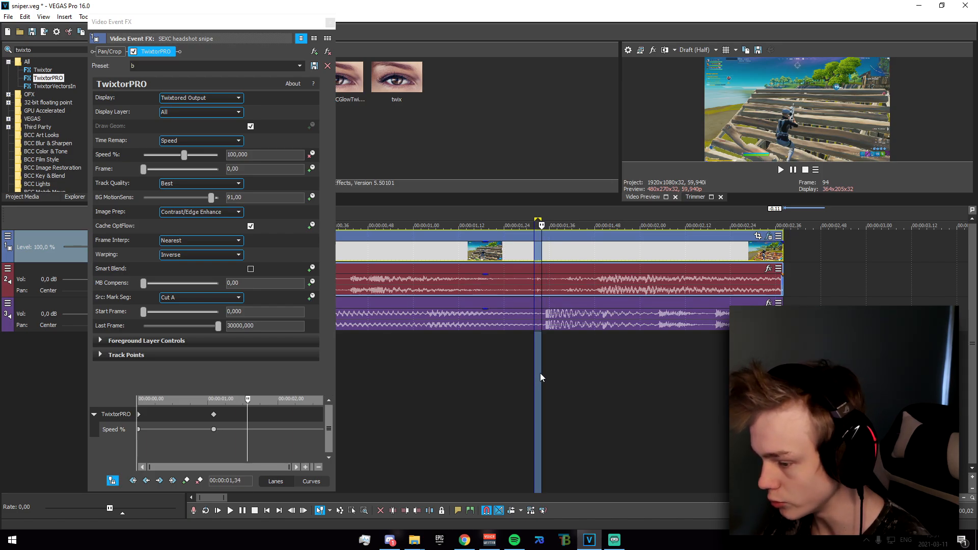
pyautogui.click(542, 373)
pyautogui.click(539, 366)
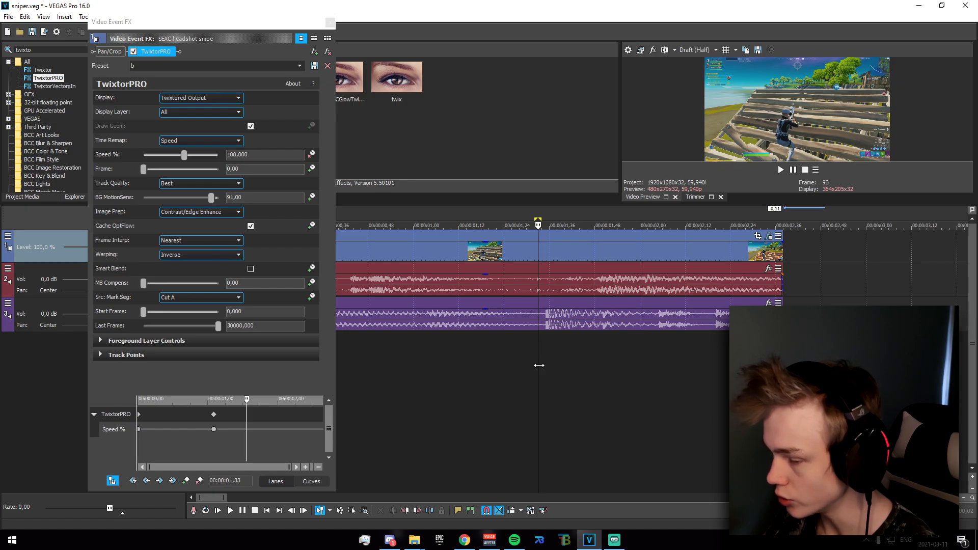
pyautogui.click(540, 371)
pyautogui.click(113, 155)
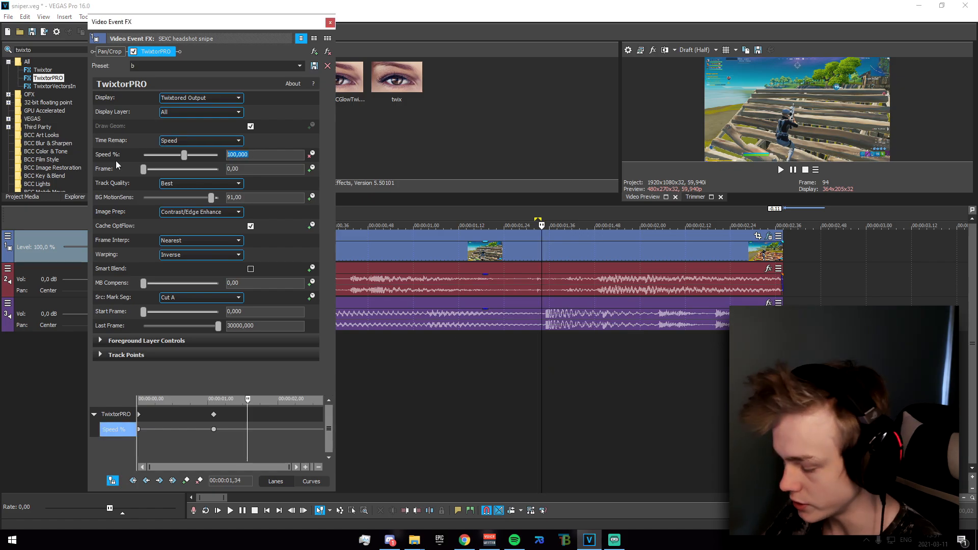
pyautogui.write('10')
pyautogui.press('Return')
# Add a TwixtorPRO keyframe at 00:00:02,05 that holds Speed % at 10
pyautogui.click(497, 356)
pyautogui.moveTo(445, 359); pyautogui.dragTo(659, 391)
pyautogui.click(612, 390)
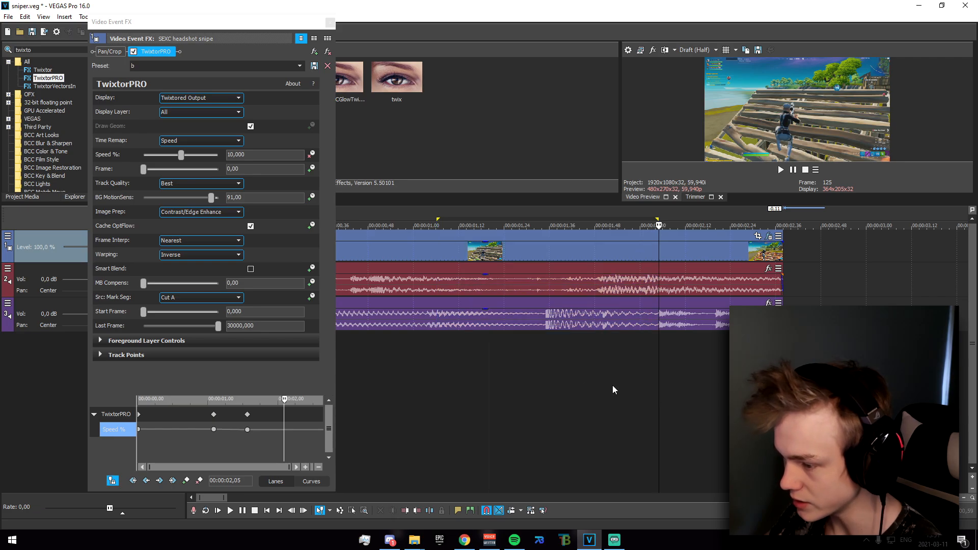
pyautogui.click(187, 481)
# Add a Speed % keyframe of 400 at 00:00:02,10
pyautogui.scroll(5, 246, 408)
pyautogui.moveTo(232, 402)
pyautogui.mouseDown()
pyautogui.moveTo(304, 407)
pyautogui.moveTo(230, 402)
pyautogui.moveTo(244, 404)
pyautogui.mouseUp()
pyautogui.click(279, 432)
pyautogui.scroll(-5, 275, 427)
pyautogui.click(247, 403)
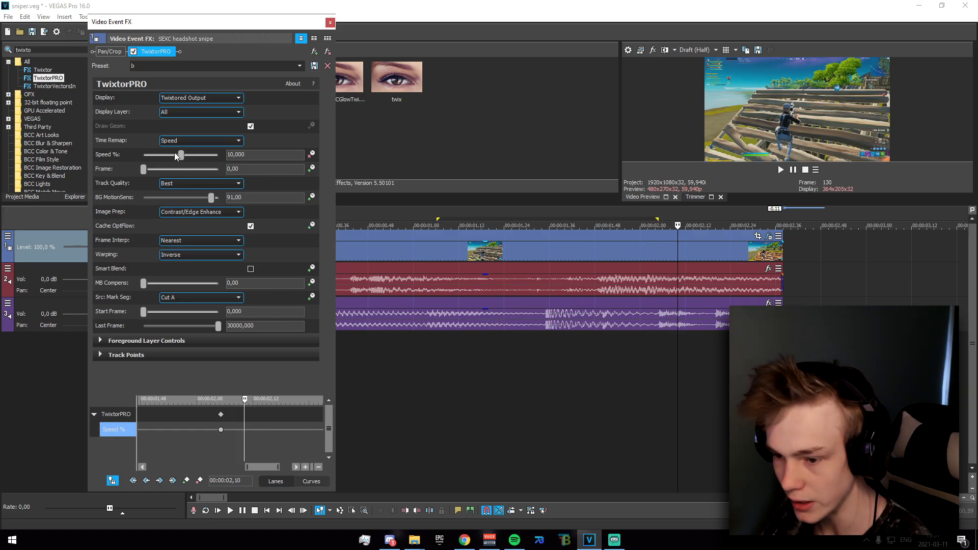
pyautogui.moveTo(182, 158); pyautogui.dragTo(195, 161)
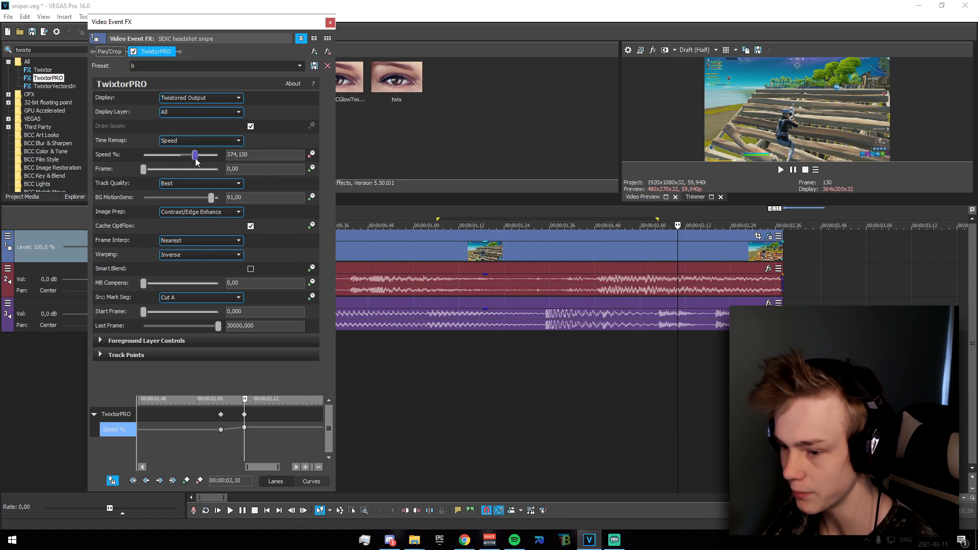
pyautogui.moveTo(255, 157); pyautogui.dragTo(155, 173)
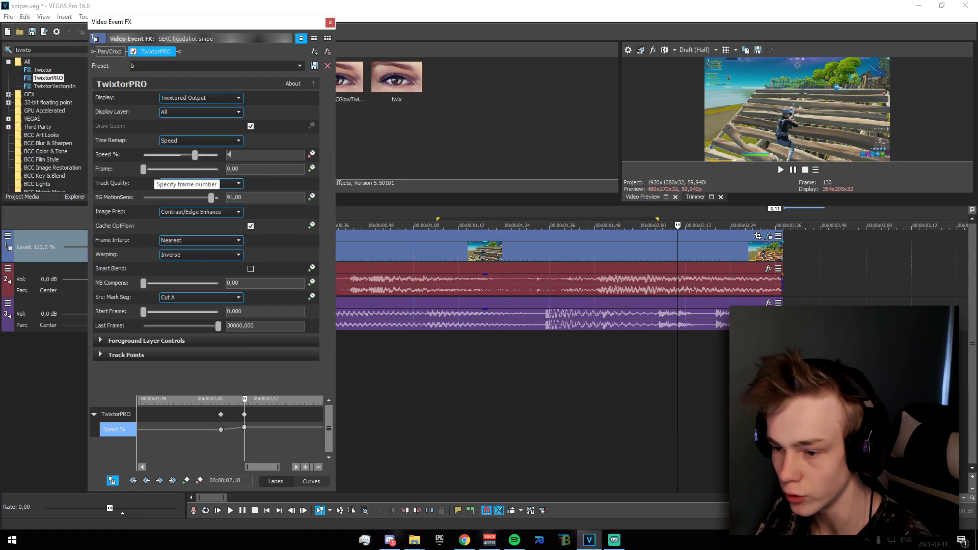
# Add a Speed % keyframe of 50 at 00:00:02,12 and close the effect window
pyautogui.scroll(2, 242, 445)
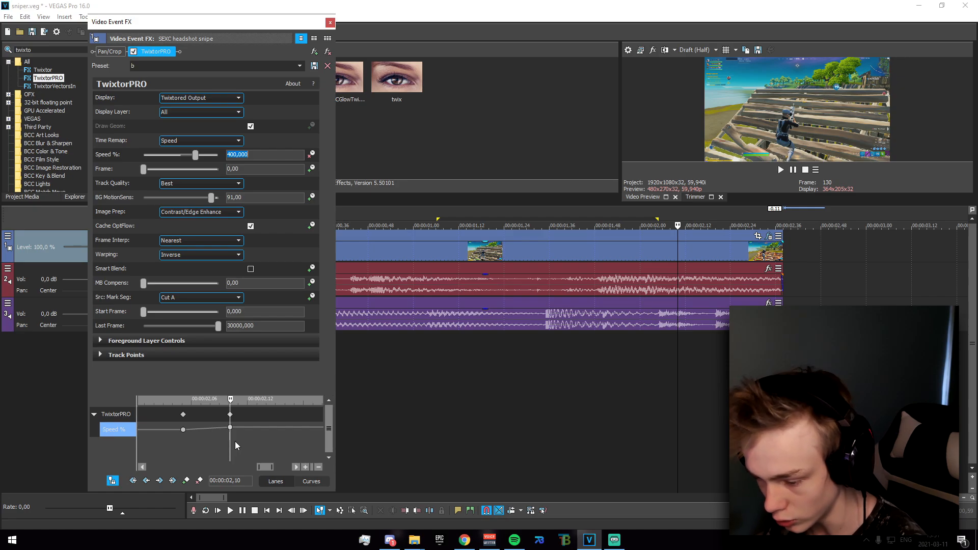
pyautogui.click(235, 442)
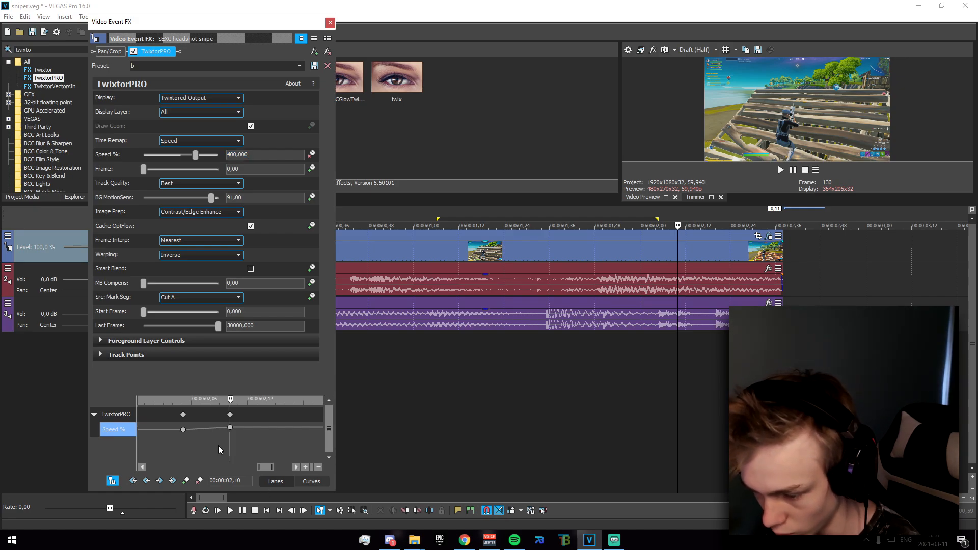
pyautogui.press('Right')
pyautogui.press('Right')
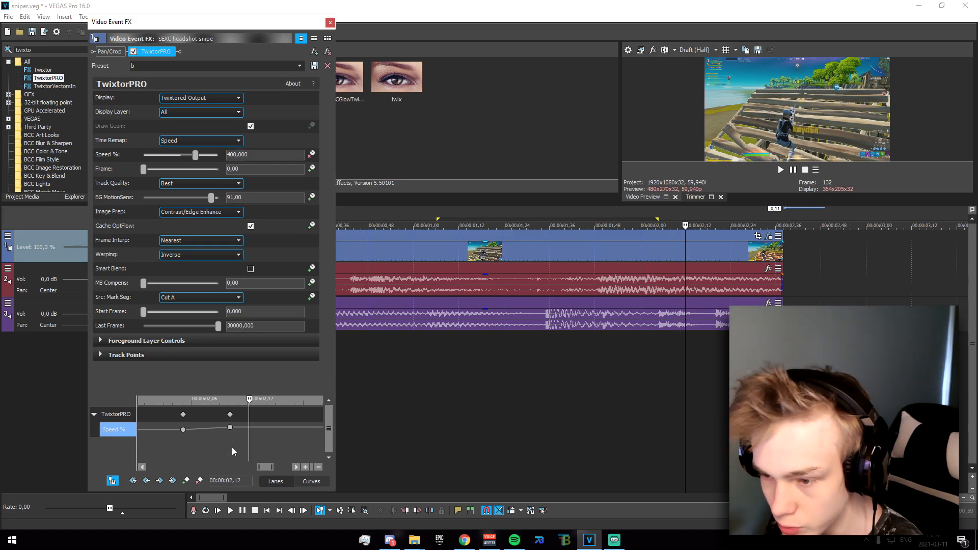
pyautogui.write('50')
pyautogui.press('Return')
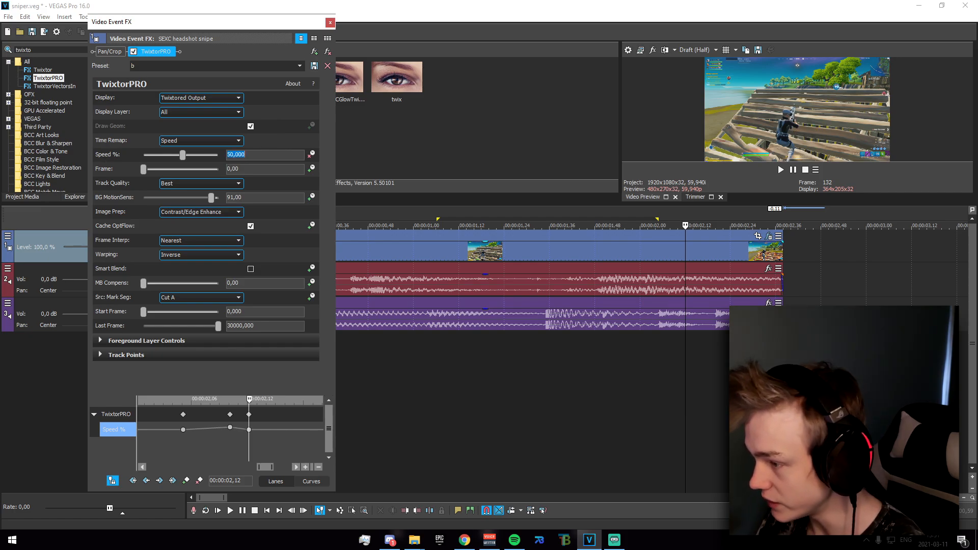
pyautogui.click(330, 24)
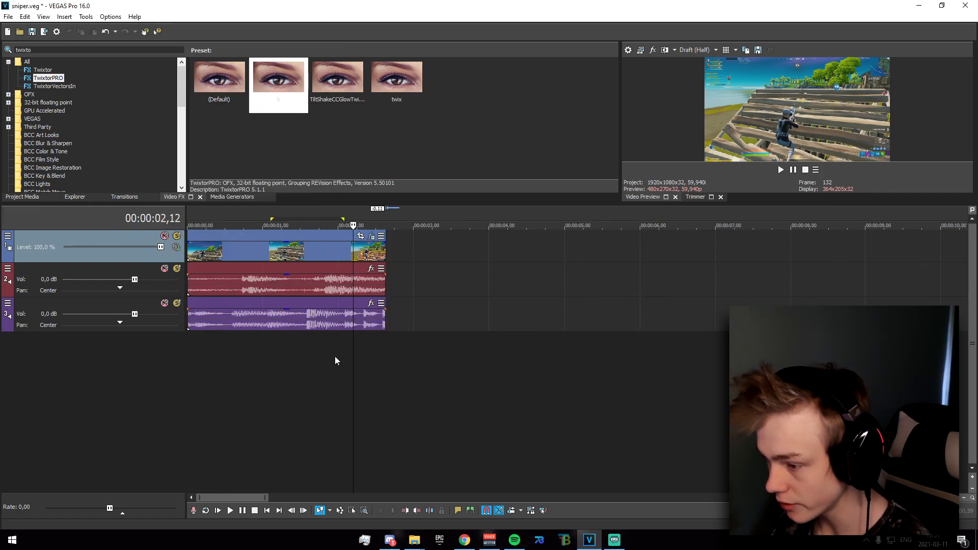
# Find the S_BlurMoCurves effect and apply its "god" preset to the video clip on track 1
pyautogui.moveTo(106, 52); pyautogui.dragTo(10, 53)
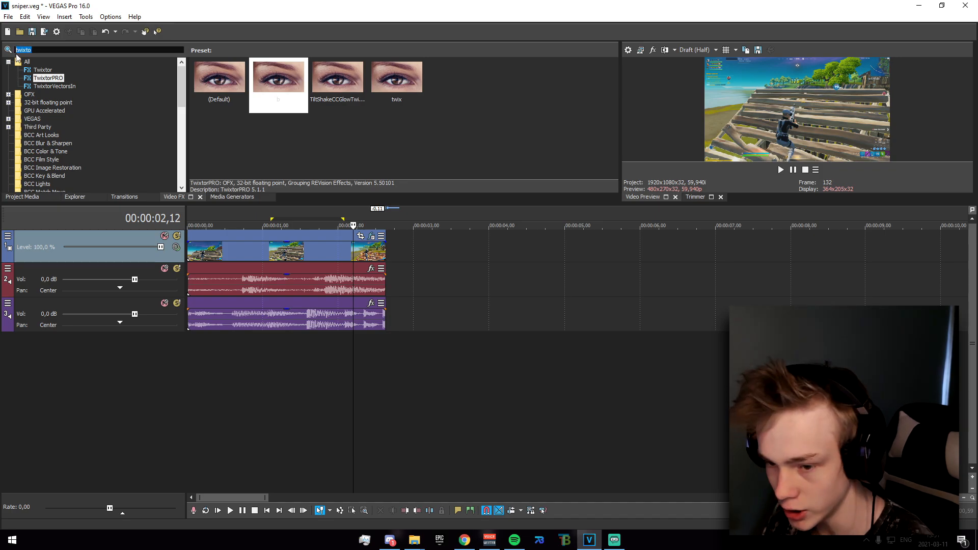
pyautogui.write('blurmo')
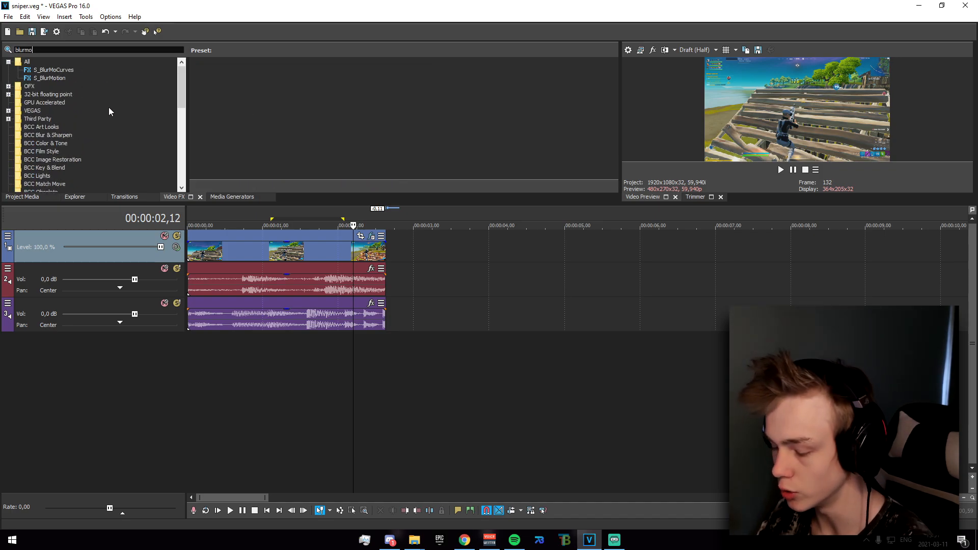
pyautogui.write('cu')
pyautogui.click(51, 70)
pyautogui.click(281, 99)
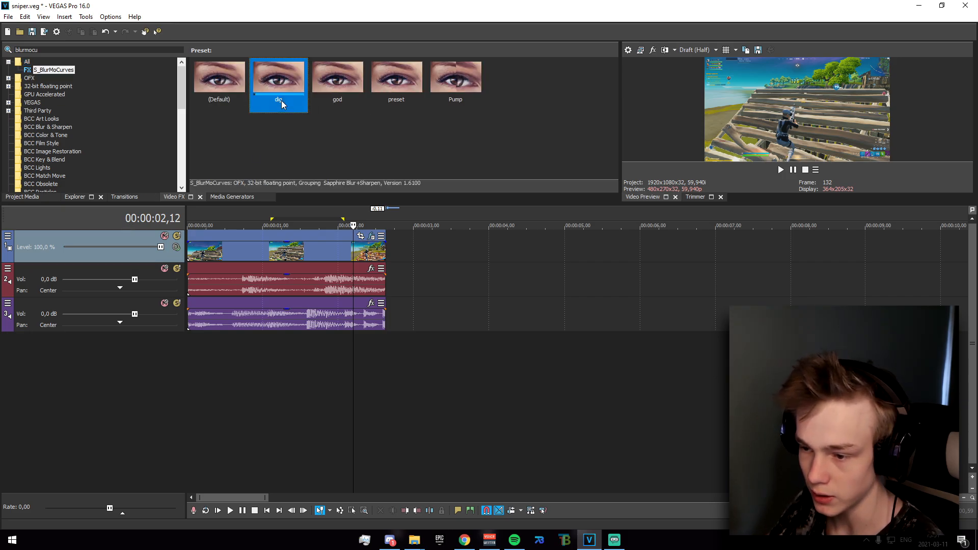
pyautogui.moveTo(337, 79); pyautogui.dragTo(320, 254)
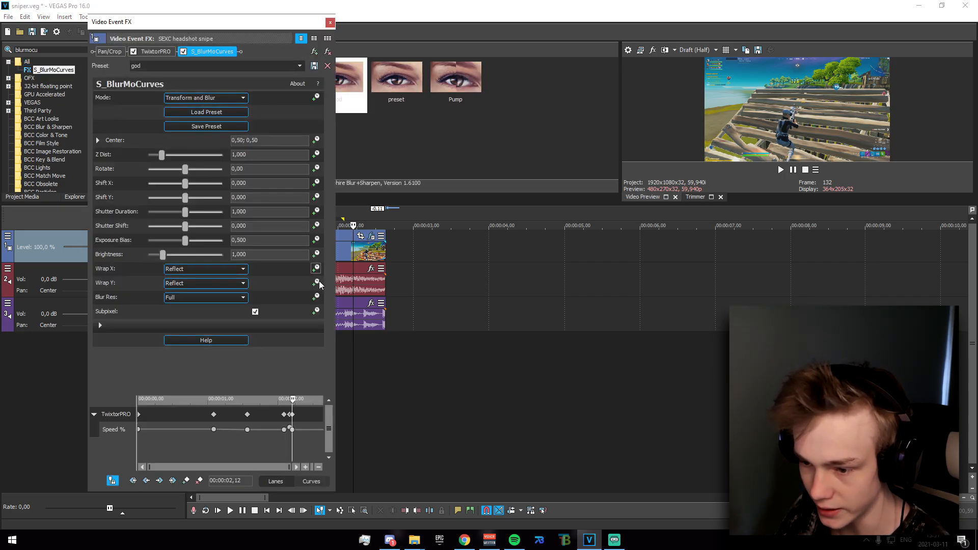
# Enable animation of S_BlurMoCurves' Z Dist and Rotate, and add a keyframe for both at 00:00:01,05
pyautogui.moveTo(264, 24); pyautogui.dragTo(186, 27)
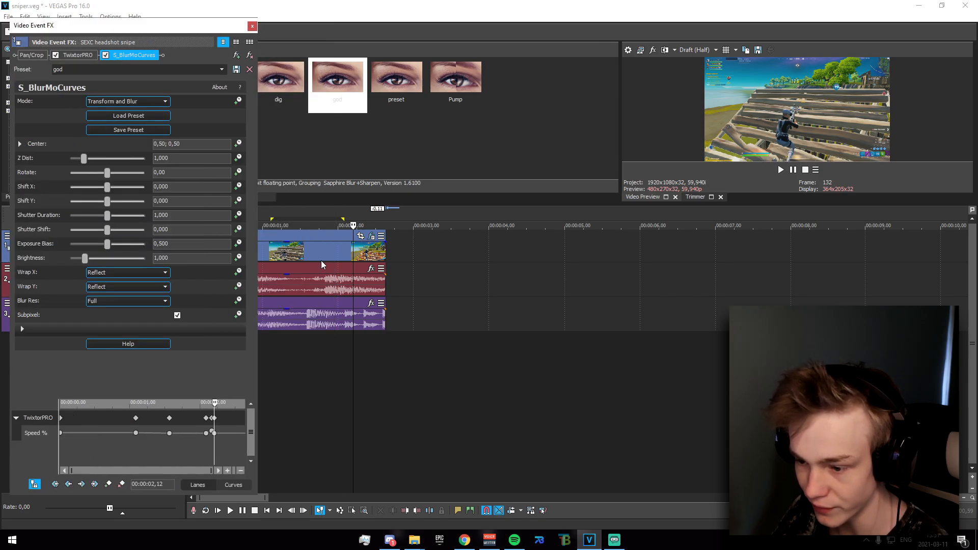
pyautogui.click(284, 369)
pyautogui.scroll(1, 385, 382)
pyautogui.moveTo(155, 410); pyautogui.dragTo(142, 410)
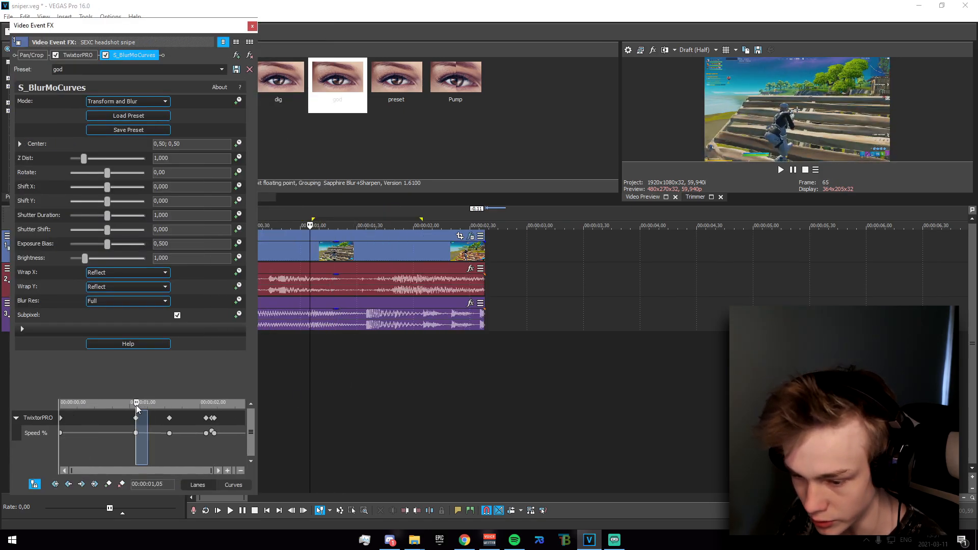
pyautogui.moveTo(193, 45); pyautogui.dragTo(244, 34)
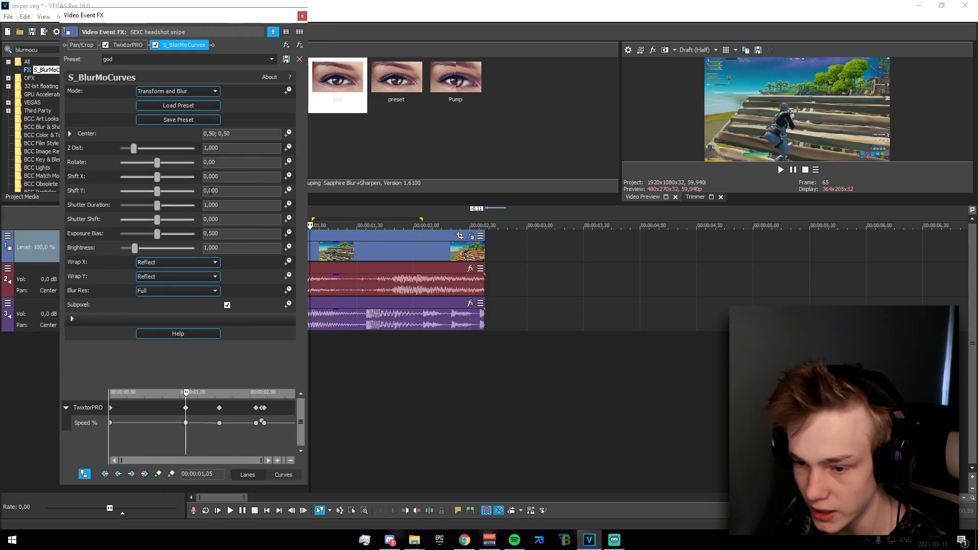
pyautogui.click(288, 162)
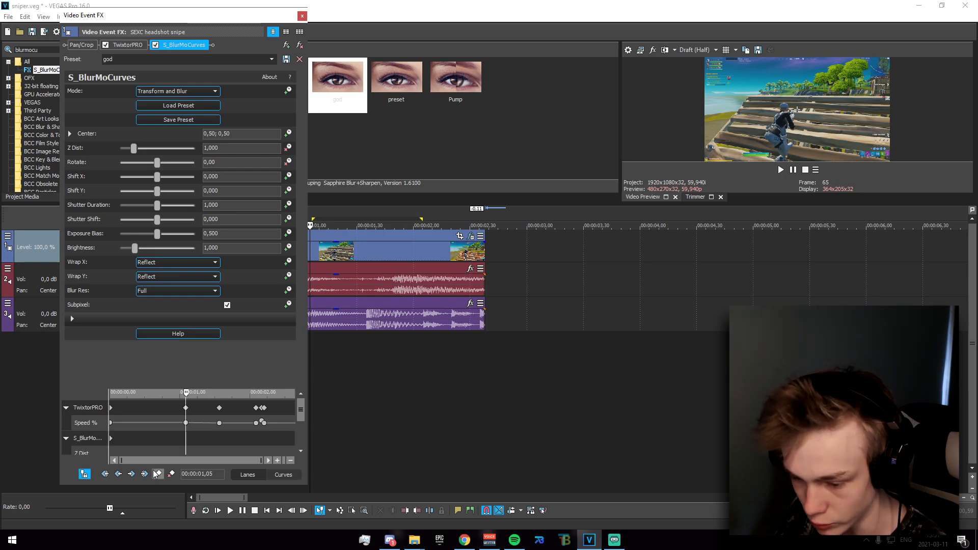
pyautogui.moveTo(281, 386); pyautogui.dragTo(264, 312)
# Add a Z Dist keyframe of 0,85 at 00:00:01,56
pyautogui.moveTo(194, 325); pyautogui.dragTo(246, 324)
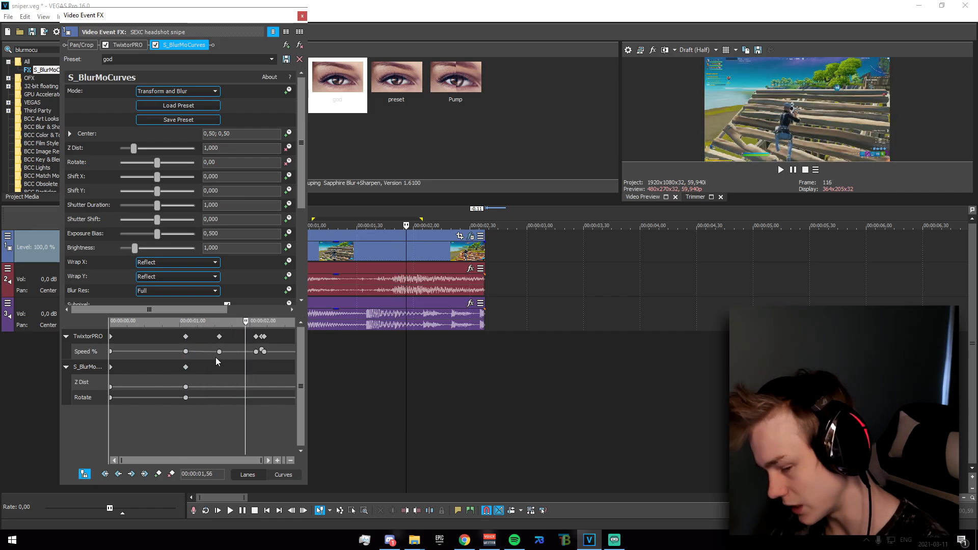
pyautogui.click(231, 148)
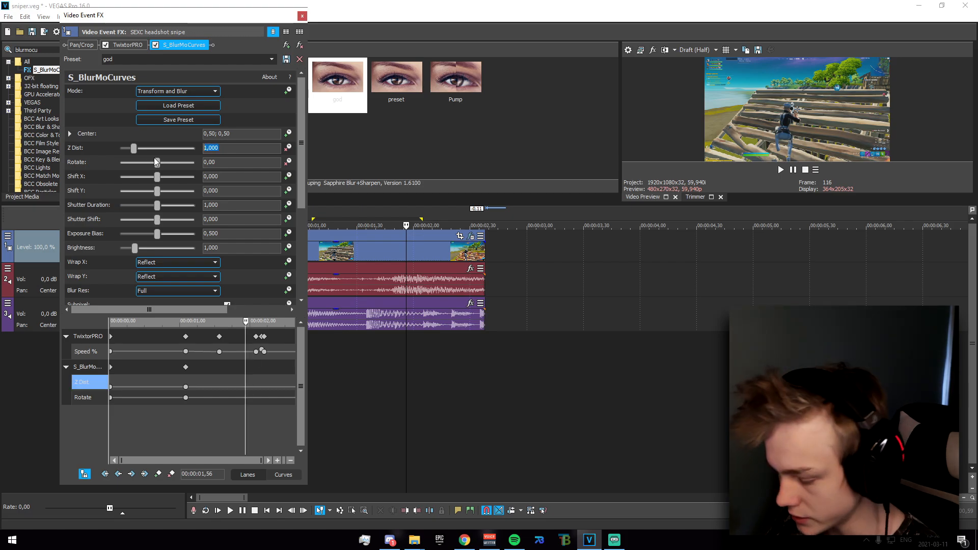
pyautogui.write('0,85')
pyautogui.press('Return')
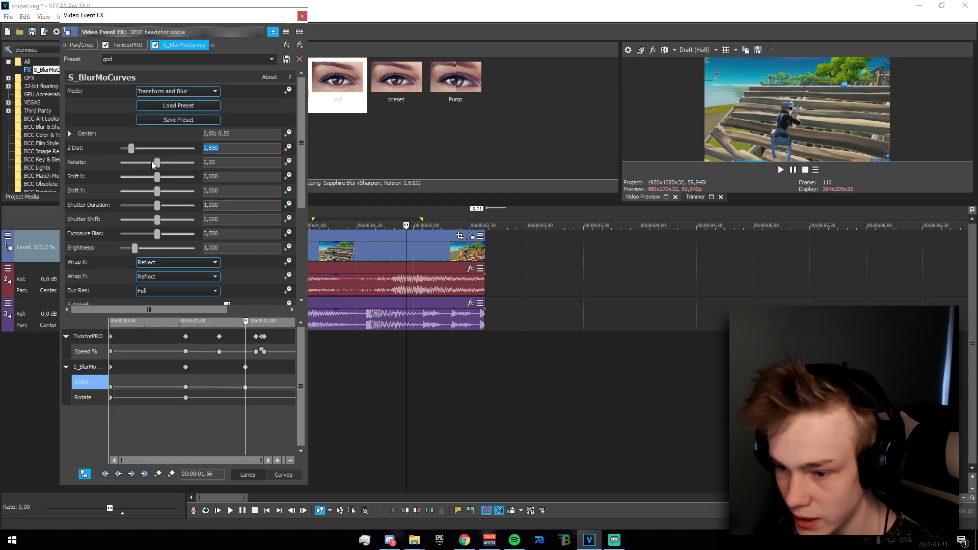
# Try Rotate values of -7 and 5 at 00:00:01,56, and settle on 6
pyautogui.moveTo(157, 162); pyautogui.dragTo(156, 162)
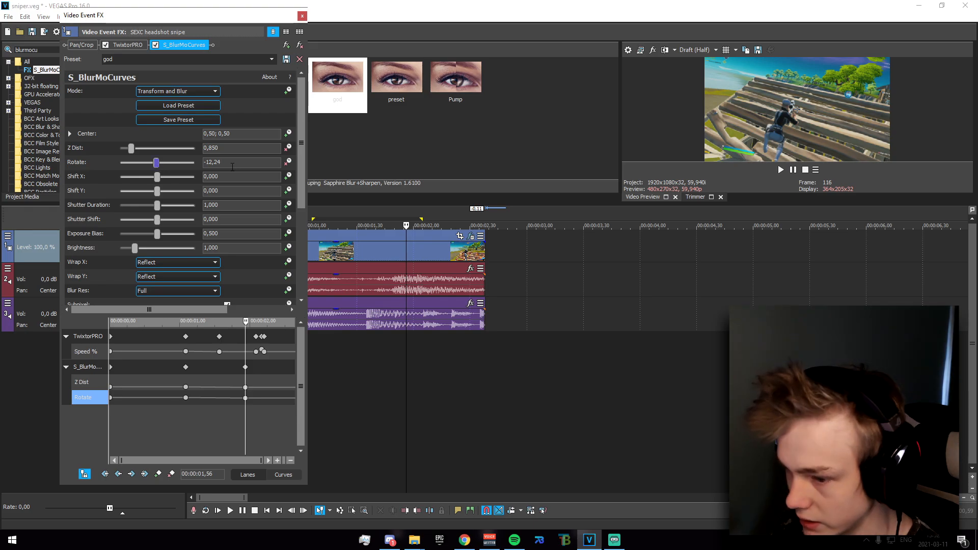
pyautogui.write('-7')
pyautogui.press('Return')
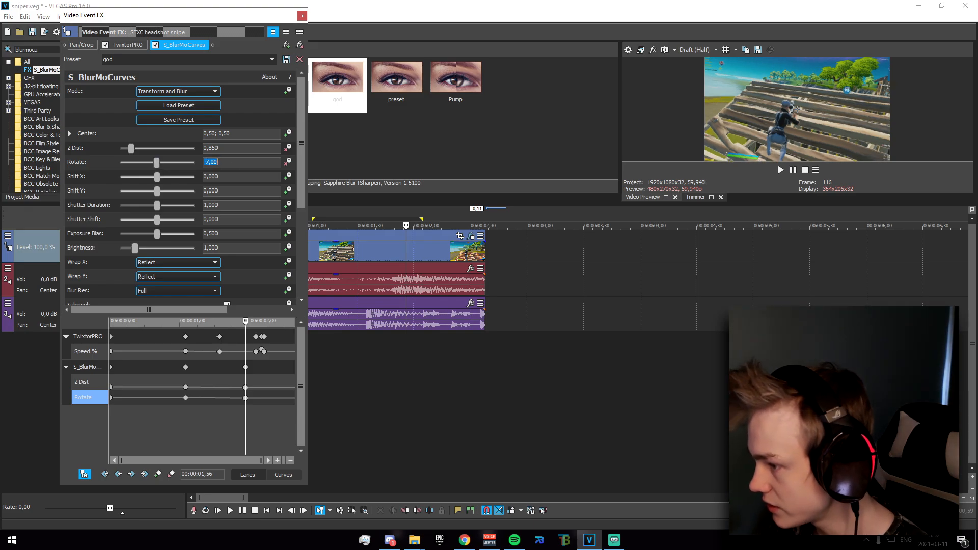
pyautogui.write('5')
pyautogui.press('Return')
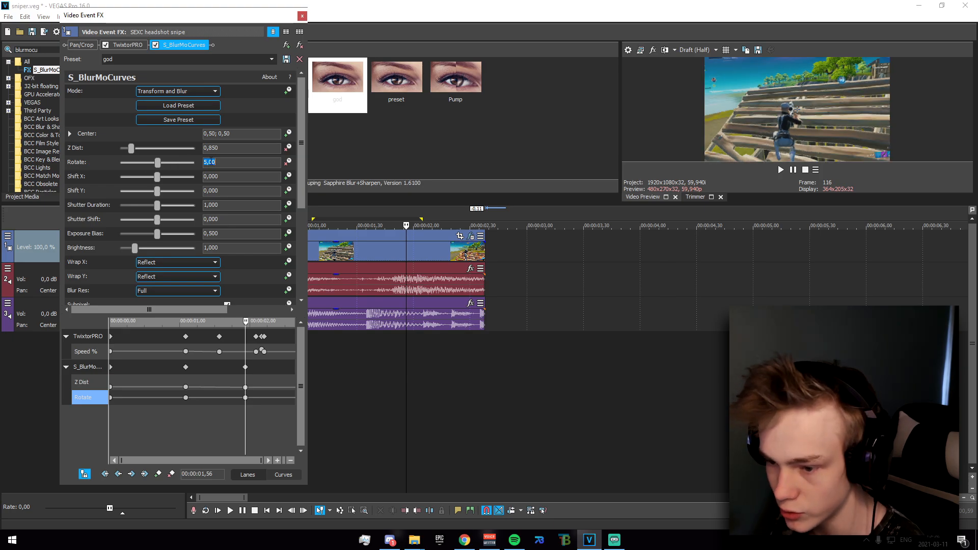
pyautogui.write('6')
pyautogui.press('Return')
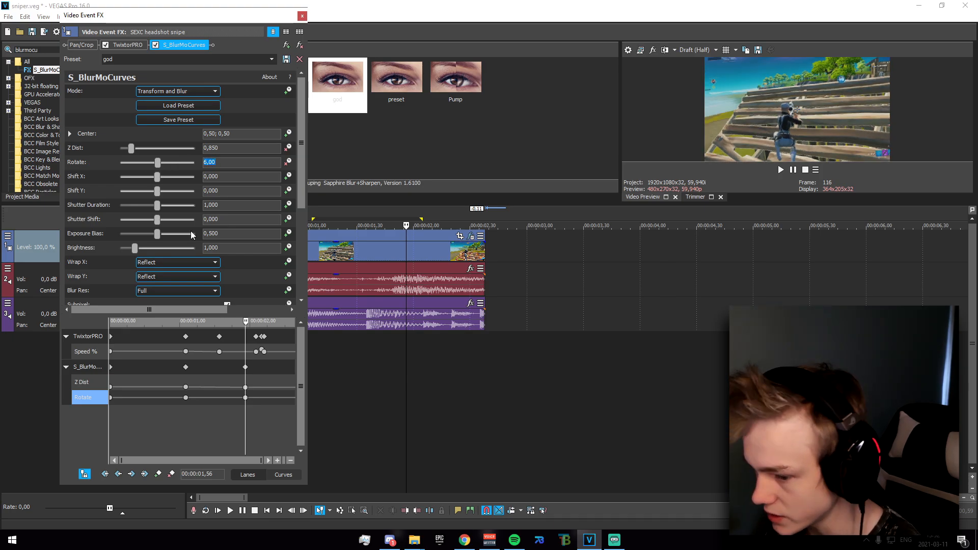
# Change the interpolation of the Z Dist and Rotate keyframes at 00:00:01,05
pyautogui.click(186, 397)
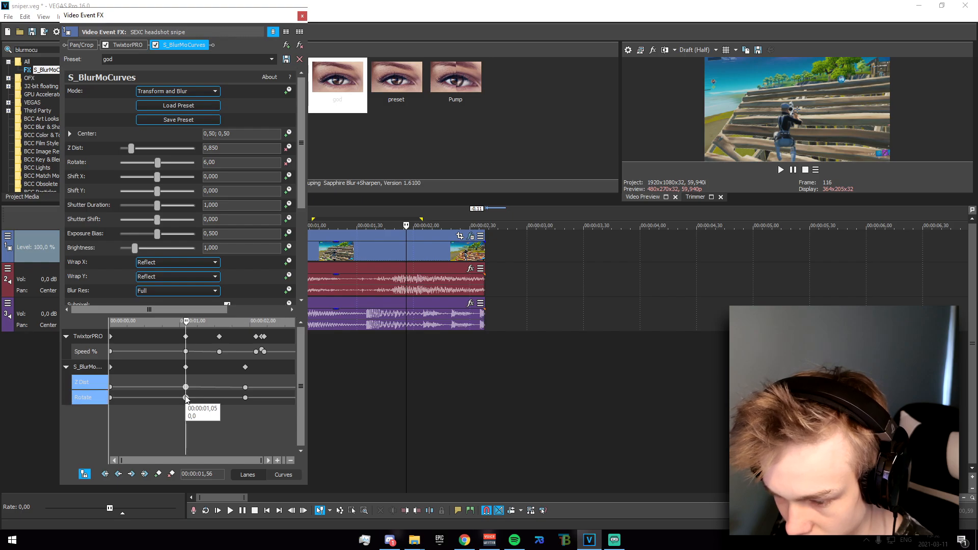
pyautogui.rightClick(185, 397)
pyautogui.click(226, 329)
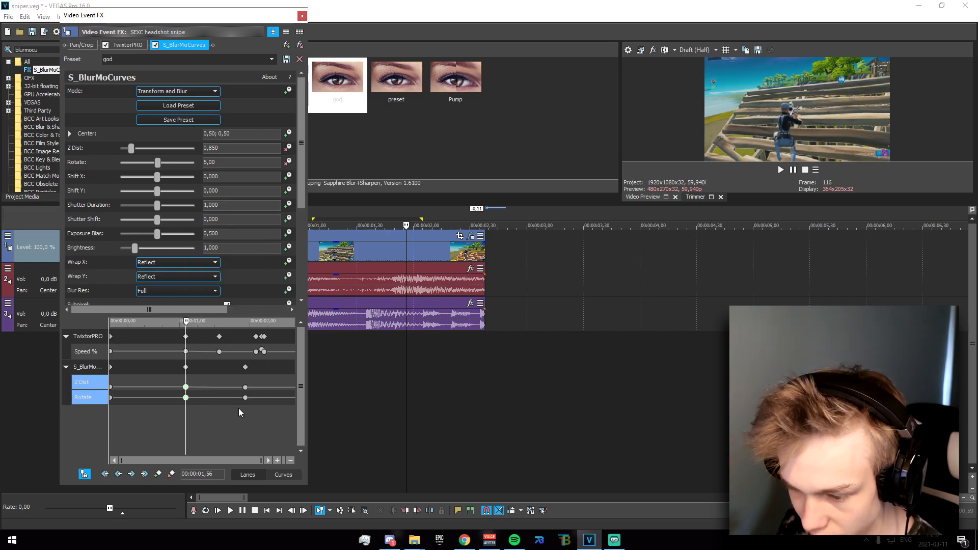
# Add keyframes at 00:00:02,10 that set S_BlurMoCurves' Z Dist to 1 and Rotate to 0
pyautogui.click(245, 387)
pyautogui.moveTo(245, 325); pyautogui.dragTo(217, 323)
pyautogui.scroll(3, 231, 340)
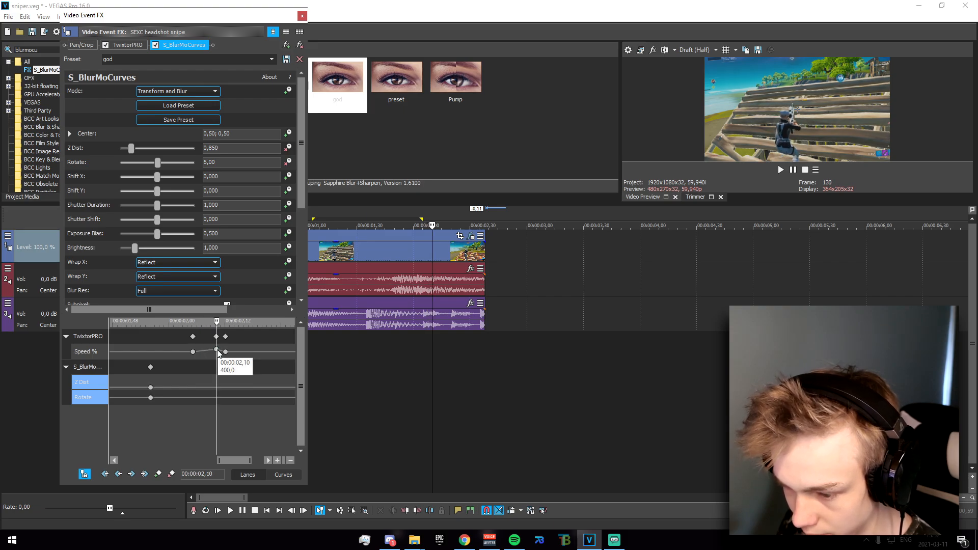
pyautogui.click(208, 148)
pyautogui.write('1')
pyautogui.press('Tab')
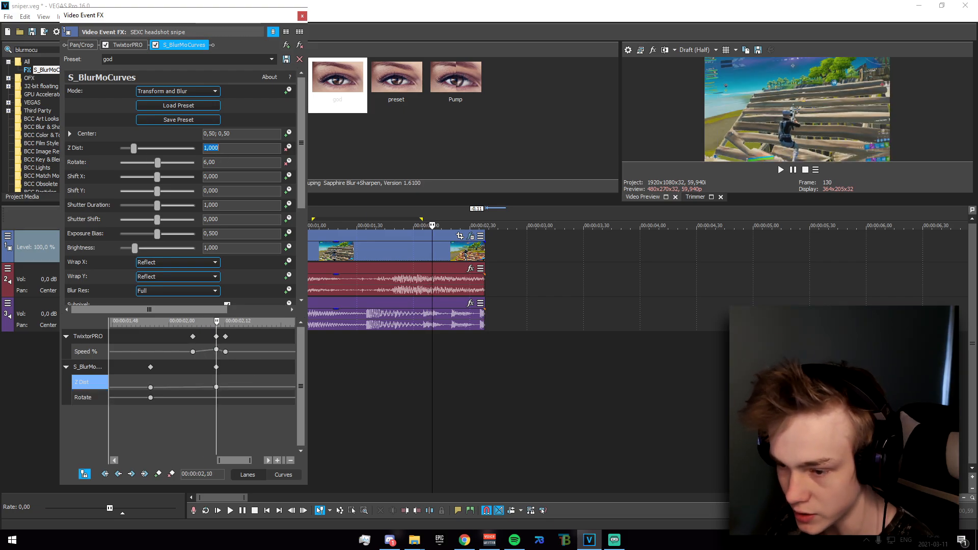
pyautogui.write('0')
pyautogui.press('Return')
# Set the Z Dist and Rotate keyframes at 00:00:01,56 to Slow Fade, close the effect window and review the motion
pyautogui.scroll(-2, 204, 367)
pyautogui.click(197, 388)
pyautogui.rightClick(198, 389)
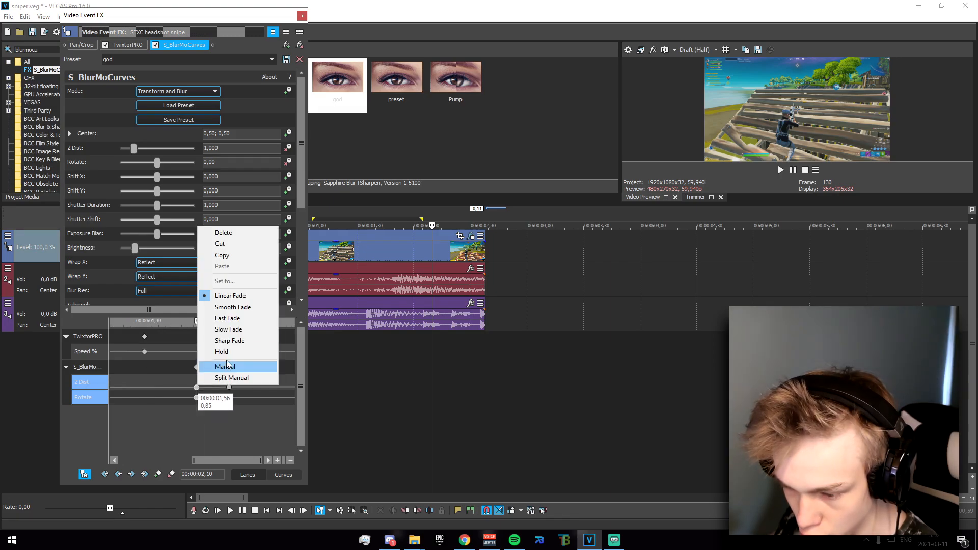
pyautogui.click(232, 330)
pyautogui.scroll(-2, 218, 396)
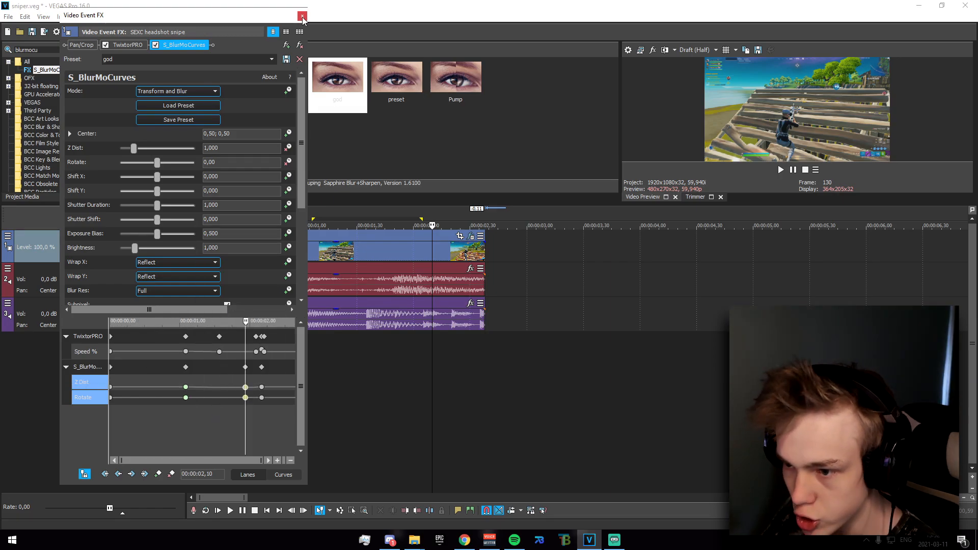
pyautogui.click(302, 16)
pyautogui.moveTo(340, 388); pyautogui.dragTo(467, 397)
pyautogui.moveTo(278, 382); pyautogui.dragTo(467, 395)
pyautogui.click(467, 395)
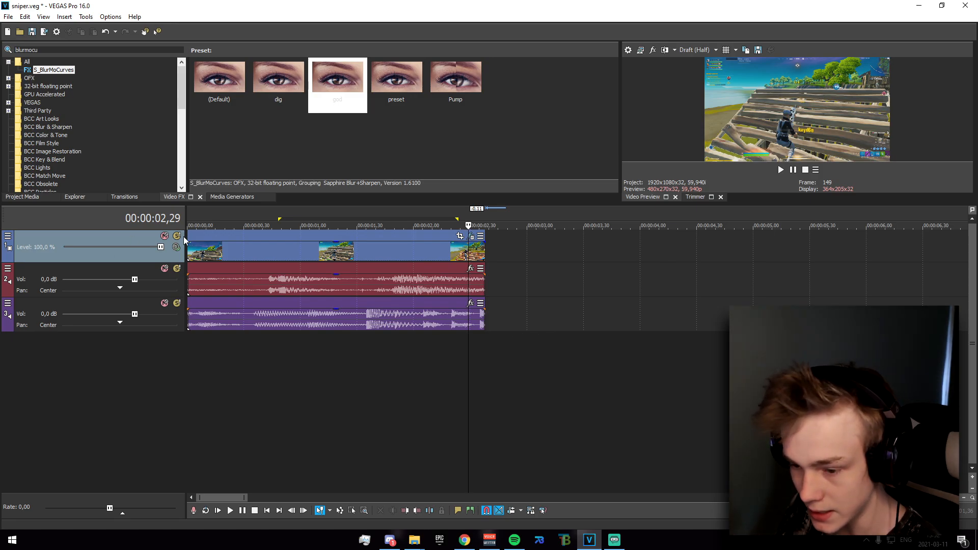
# Insert an empty audio track and solo it together with video track 1
pyautogui.rightClick(232, 397)
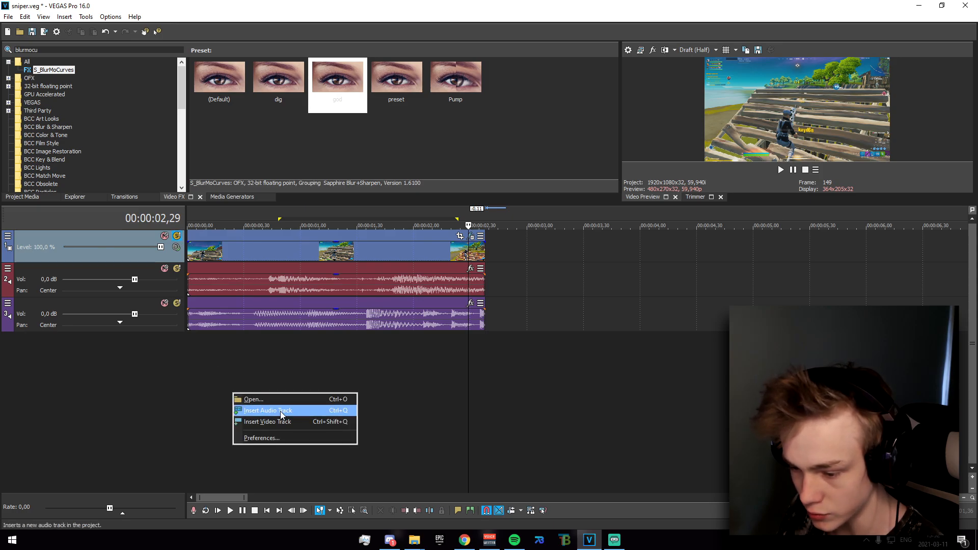
pyautogui.click(256, 401)
pyautogui.click(176, 337)
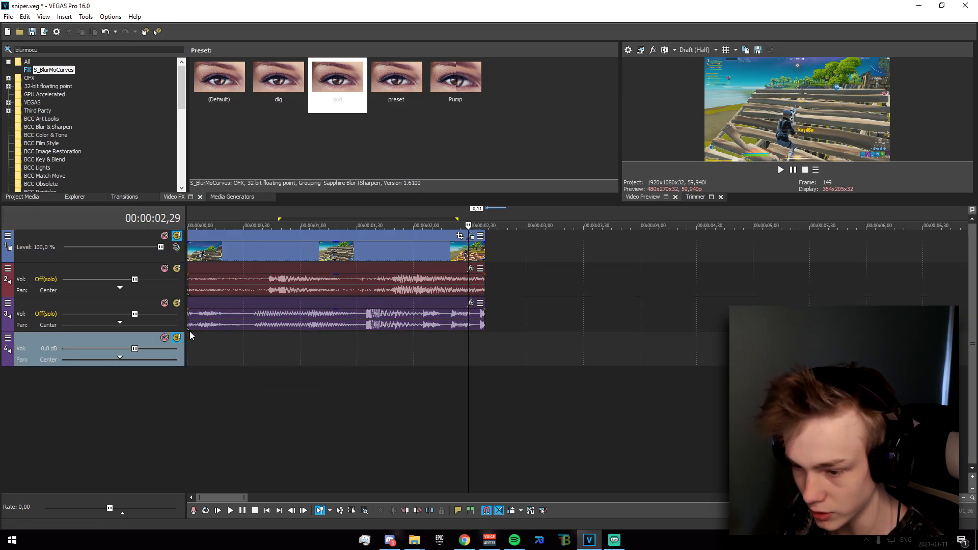
# Set the loop region to cover the full length of the video clip on track 1
pyautogui.click(456, 248)
pyautogui.click(374, 249)
pyautogui.click(343, 254)
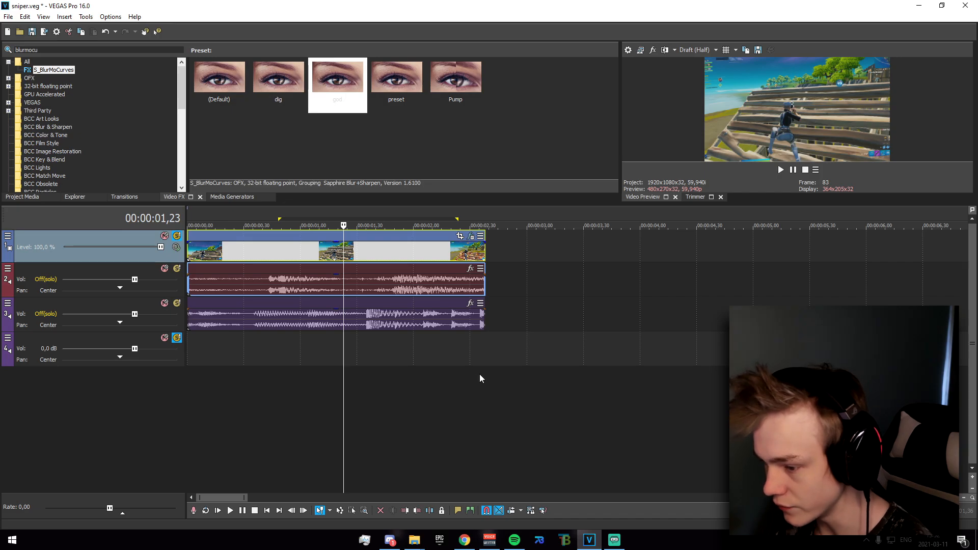
pyautogui.rightClick(480, 373)
pyautogui.moveTo(485, 346); pyautogui.dragTo(127, 348)
pyautogui.click(388, 396)
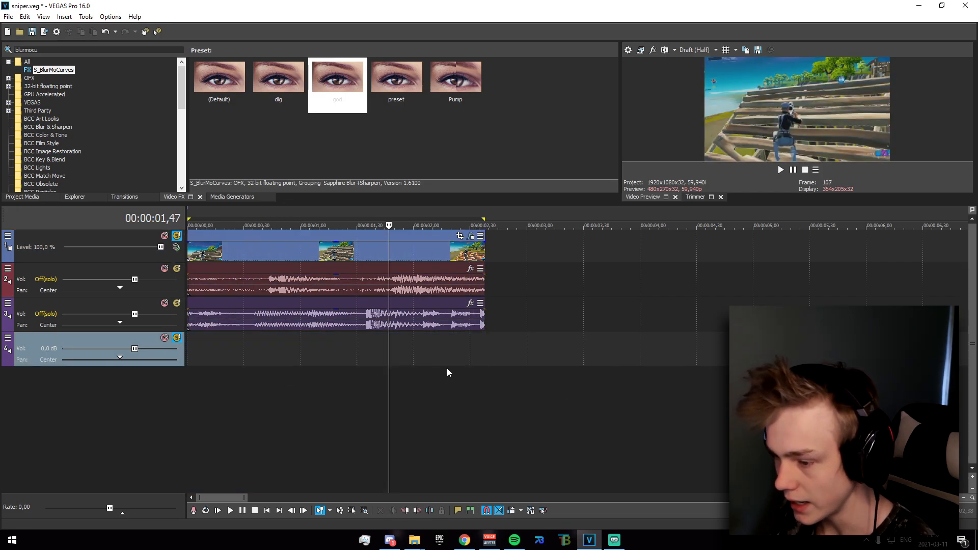
# Render the region as MAGIX AVC/AAC MP4 with the Internet HD 1080p 59.94 fps template, using 1 as the file name
pyautogui.click(8, 17)
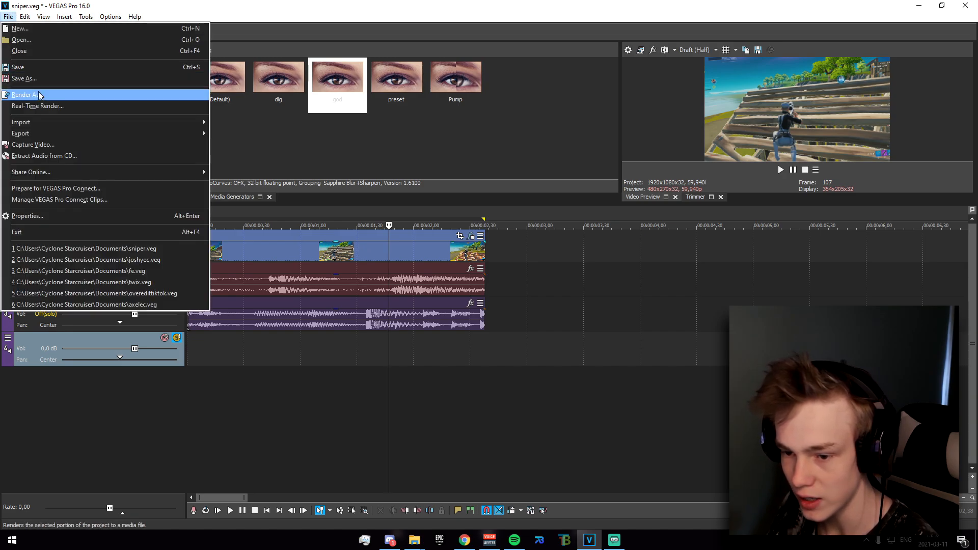
pyautogui.click(40, 95)
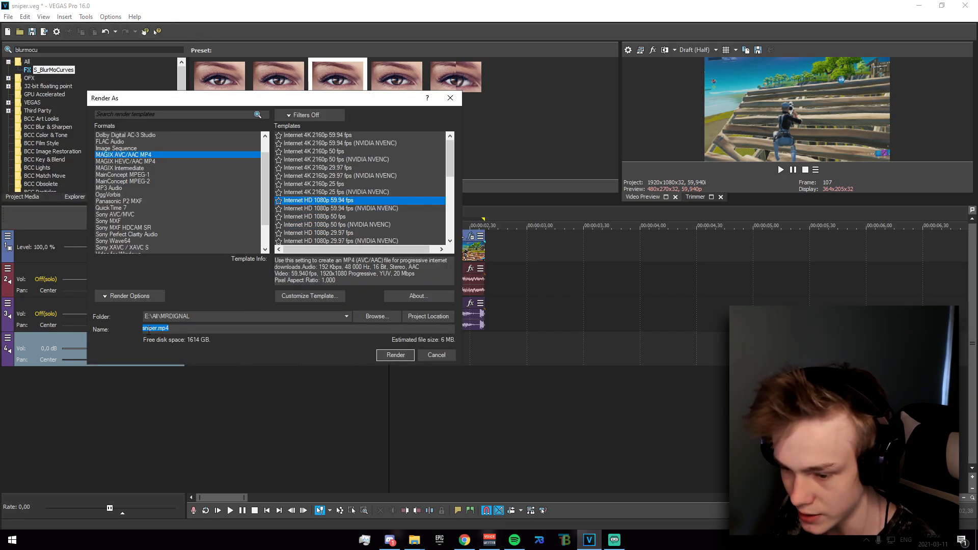
pyautogui.write('1')
pyautogui.press('Return')
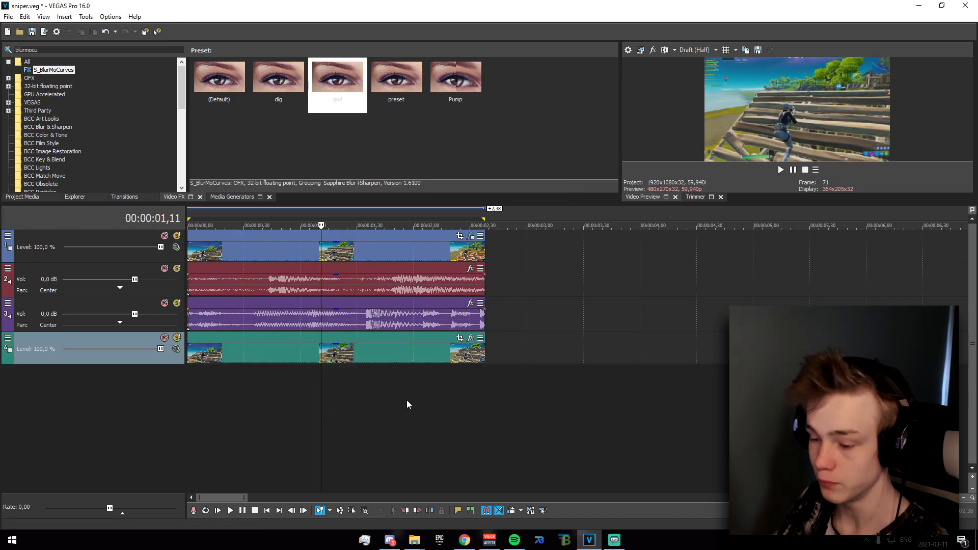
# Check the rendered clip's end on track 4, and swap its track with the original clip's track at the top
pyautogui.click(417, 359)
pyautogui.scroll(2, 550, 367)
pyautogui.click(708, 388)
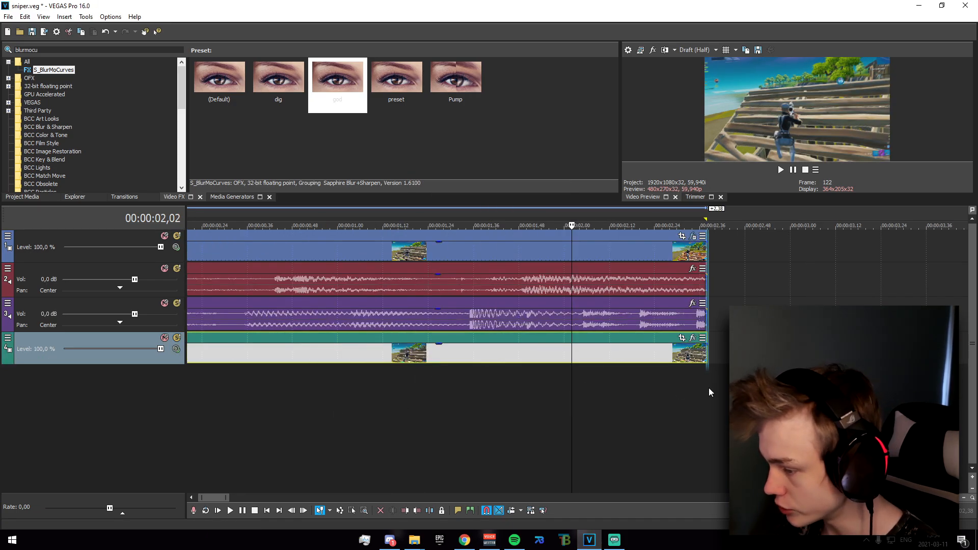
pyautogui.click(709, 391)
pyautogui.scroll(-2, 387, 366)
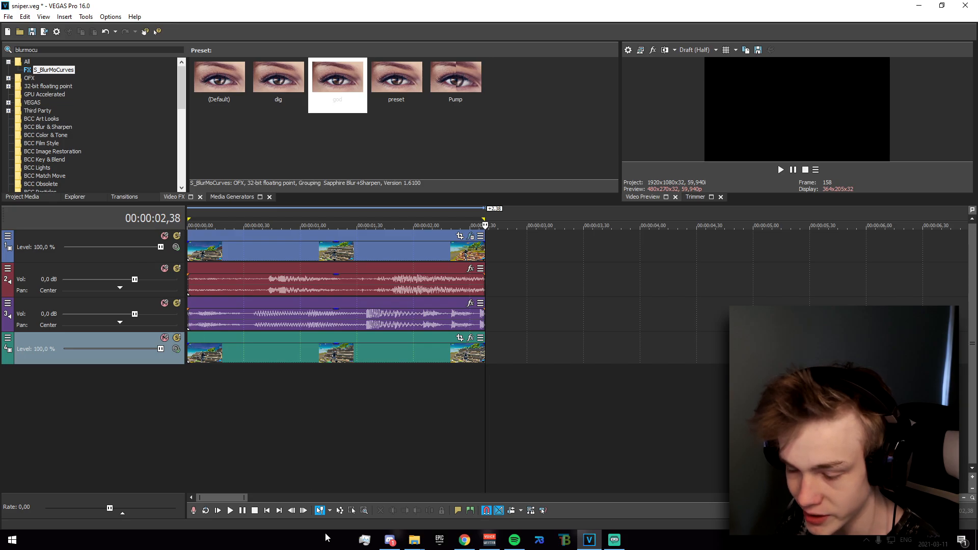
pyautogui.click(120, 240)
pyautogui.moveTo(121, 240); pyautogui.dragTo(151, 459)
pyautogui.moveTo(112, 312); pyautogui.dragTo(117, 235)
# Review the rendered clip, and add the red-and-white glitch overlay clip on new tracks at about 00:00:02,00
pyautogui.moveTo(255, 415); pyautogui.dragTo(496, 456)
pyautogui.moveTo(398, 444)
pyautogui.mouseDown()
pyautogui.moveTo(328, 436)
pyautogui.moveTo(475, 459)
pyautogui.moveTo(449, 459)
pyautogui.mouseUp()
pyautogui.click(367, 444)
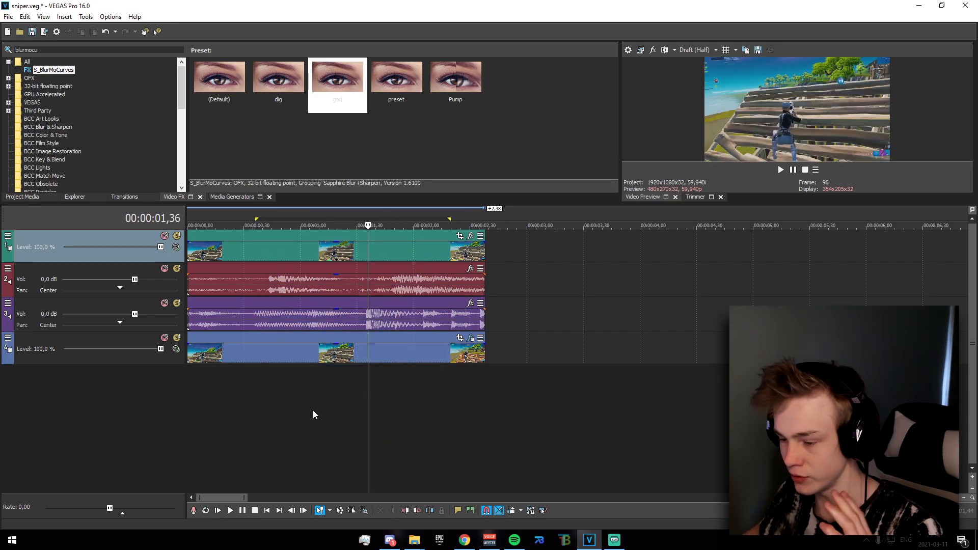
pyautogui.click(336, 372)
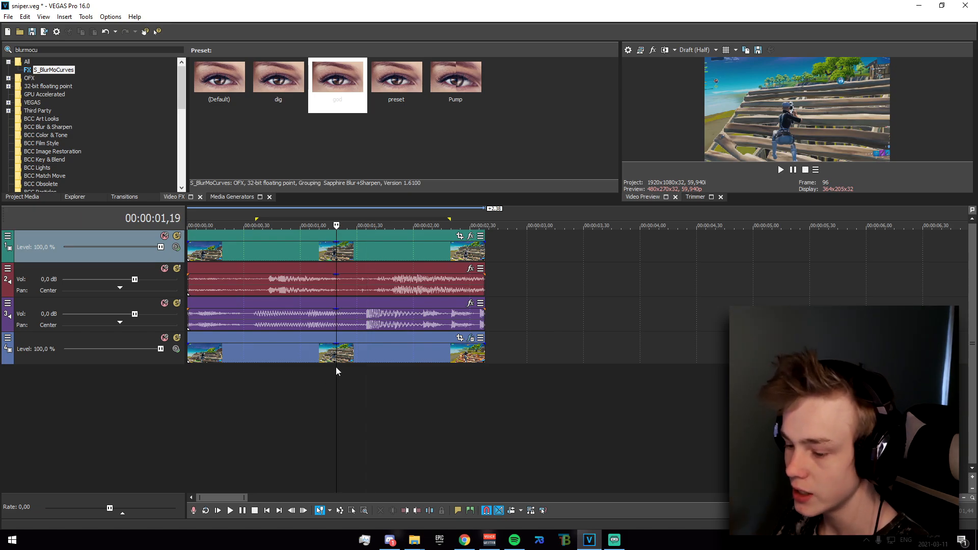
pyautogui.click(430, 472)
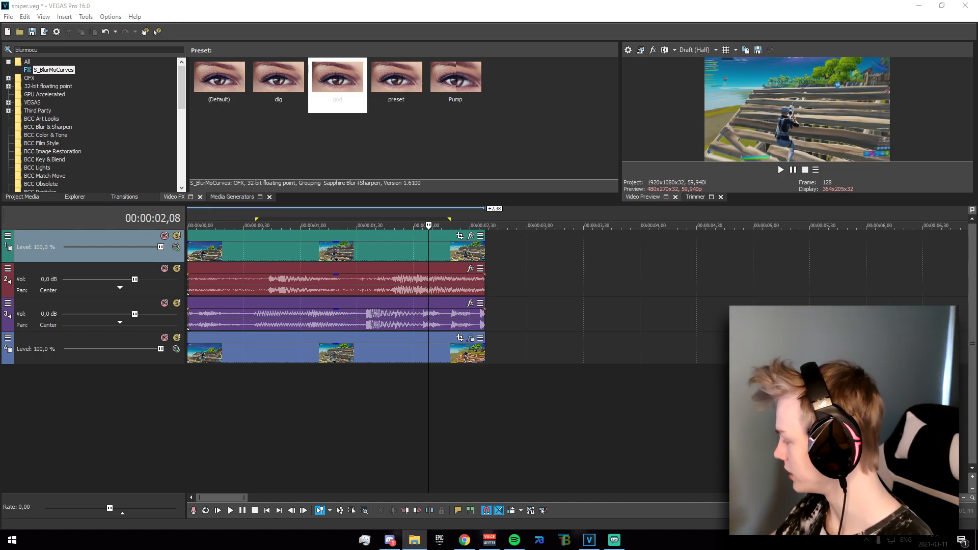
pyautogui.moveTo(561, 407); pyautogui.dragTo(423, 413)
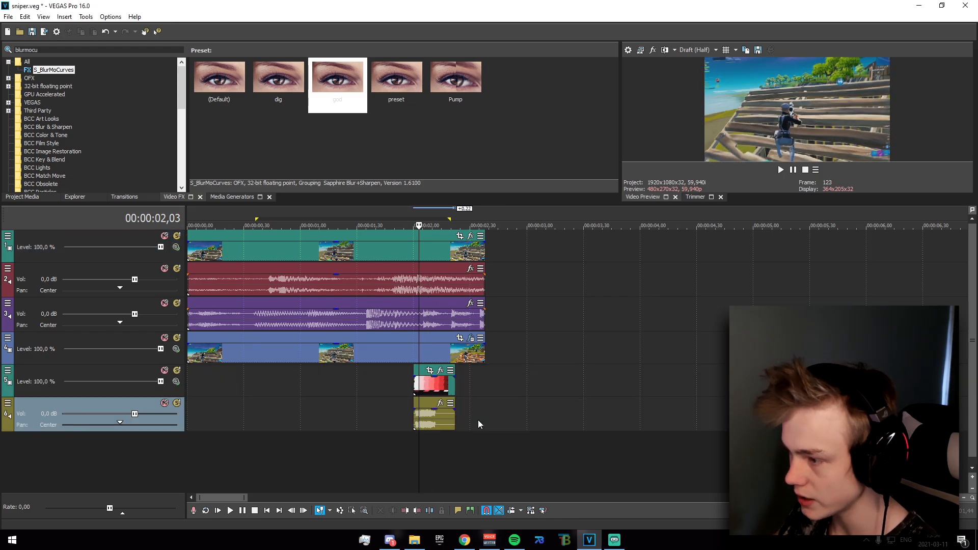
# Find the end of the zoom on the rendered clip and place a marker at 00:00:02,10
pyautogui.scroll(3, 551, 304)
pyautogui.click(604, 260)
pyautogui.moveTo(604, 465); pyautogui.dragTo(595, 474)
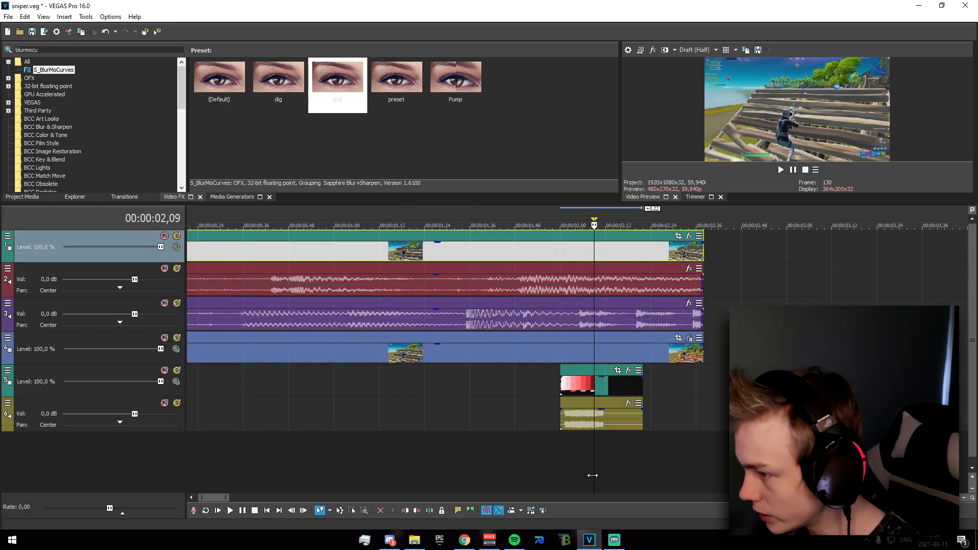
pyautogui.click(598, 482)
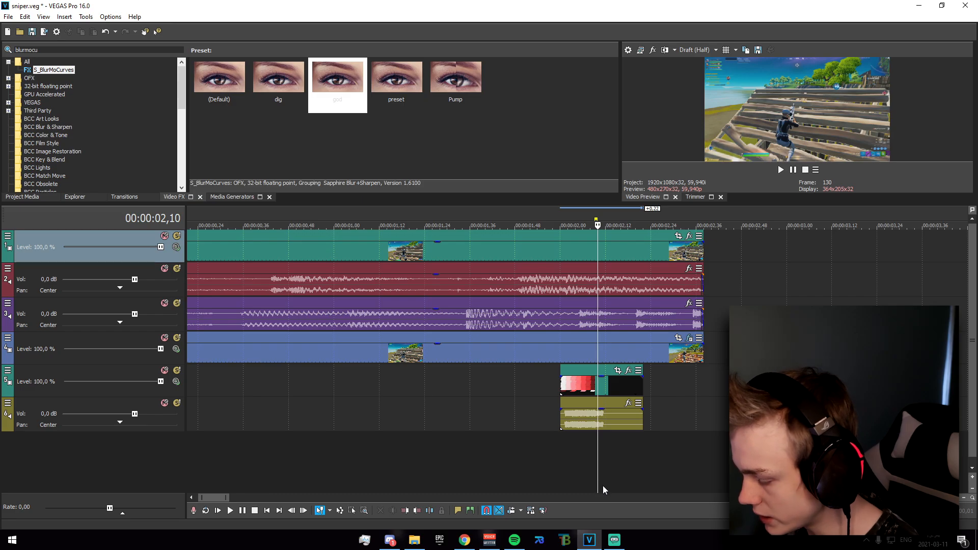
# Nudge the glitch overlay slightly along the timeline and move its video track to the top
pyautogui.scroll(-4, 587, 416)
pyautogui.click(448, 390)
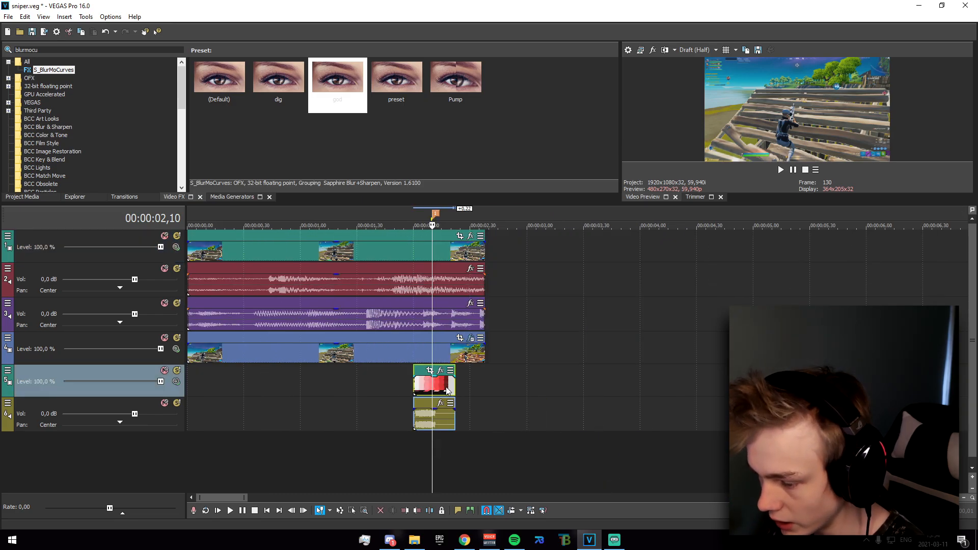
pyautogui.scroll(3, 449, 395)
pyautogui.moveTo(580, 393); pyautogui.dragTo(586, 396)
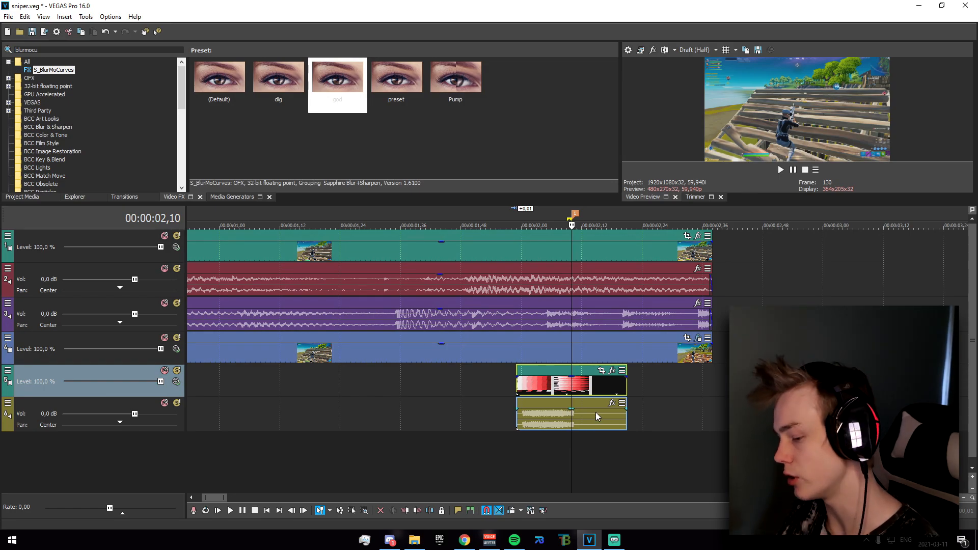
pyautogui.moveTo(118, 377); pyautogui.dragTo(133, 220)
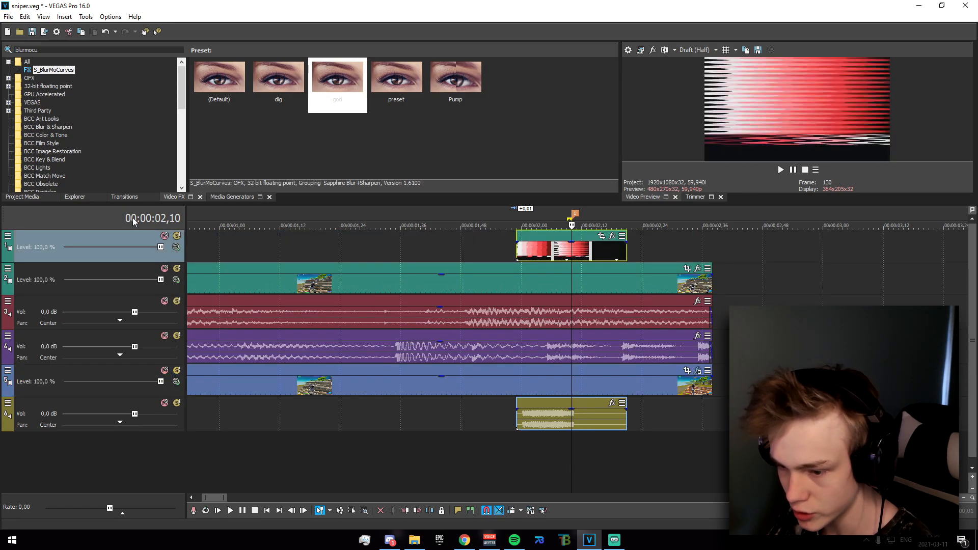
# Shift the glitch overlay earlier, cut off everything after the 00:00:02,10 marker, and delete its audio track
pyautogui.moveTo(588, 258); pyautogui.dragTo(575, 261)
pyautogui.press('s')
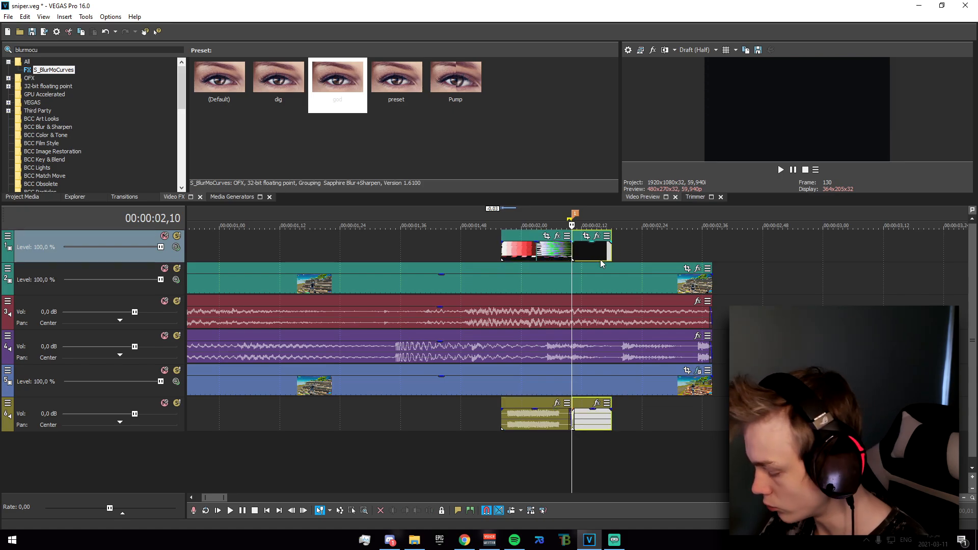
pyautogui.press('Delete')
pyautogui.rightClick(592, 425)
pyautogui.click(628, 335)
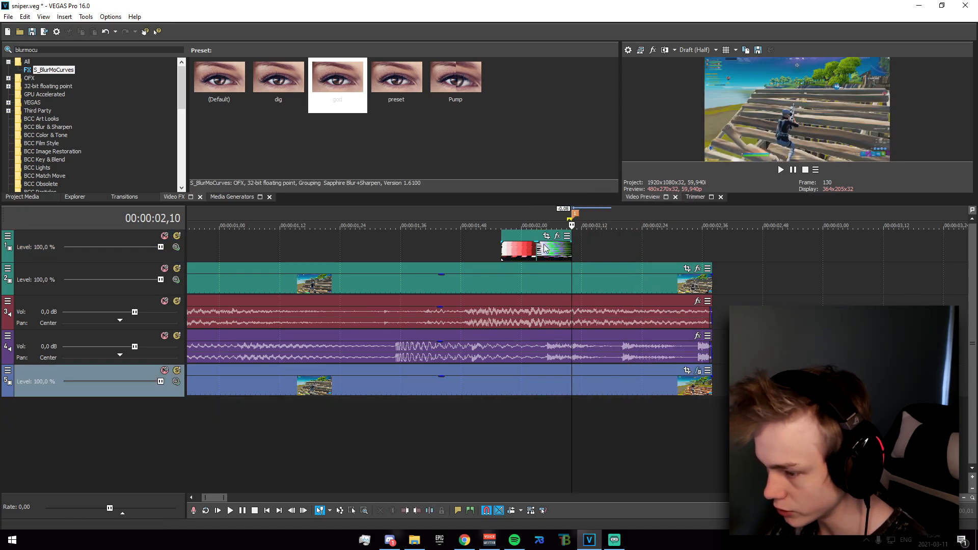
# Stretch the glitch overlay's start back to 00:00:01,30 and fade it in over its full length
pyautogui.click(523, 257)
pyautogui.moveTo(403, 258); pyautogui.dragTo(370, 259)
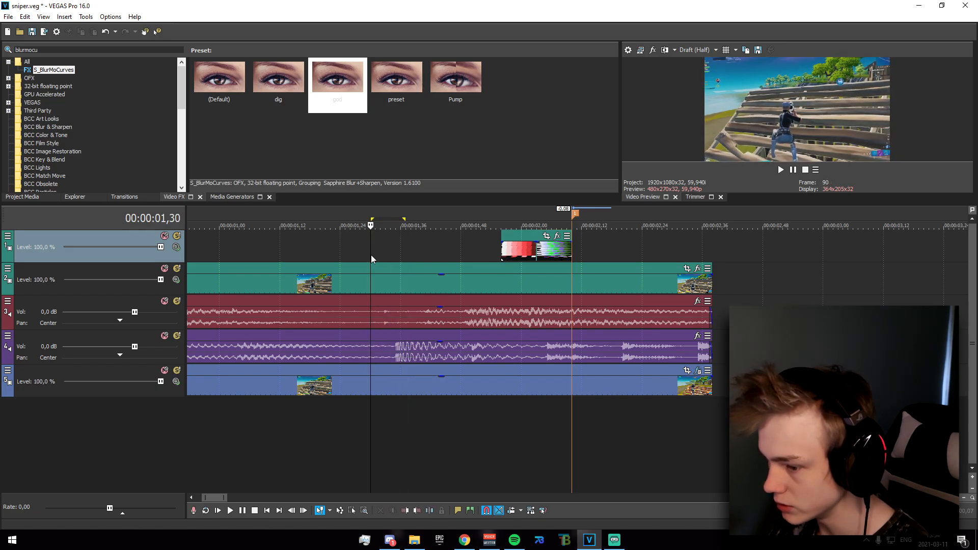
pyautogui.moveTo(502, 261); pyautogui.dragTo(541, 272)
pyautogui.click(335, 251)
pyautogui.moveTo(371, 242); pyautogui.dragTo(650, 254)
# Find the S_DissolveLuma transition, apply its default preset to the overlay's fade-in, and review the section
pyautogui.click(124, 196)
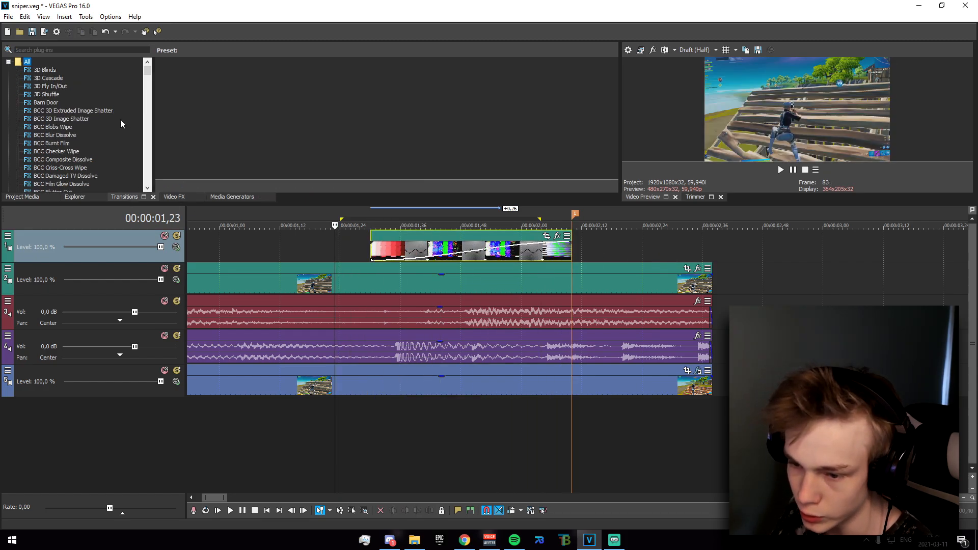
pyautogui.click(100, 49)
pyautogui.write('lumadi')
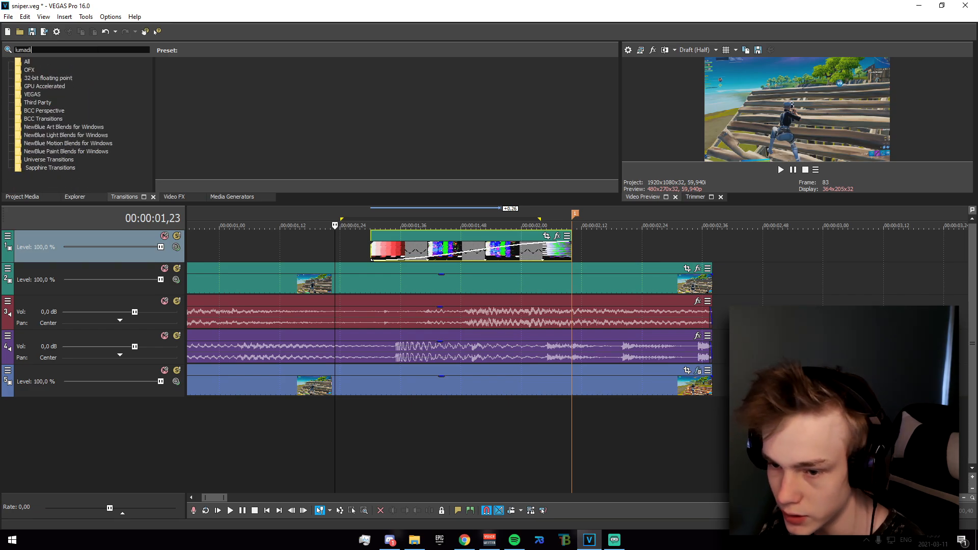
pyautogui.press('BackSpace')
pyautogui.press('BackSpace')
pyautogui.click(53, 70)
pyautogui.moveTo(185, 82); pyautogui.dragTo(447, 250)
pyautogui.click(306, 28)
pyautogui.moveTo(340, 257); pyautogui.dragTo(634, 288)
pyautogui.click(554, 433)
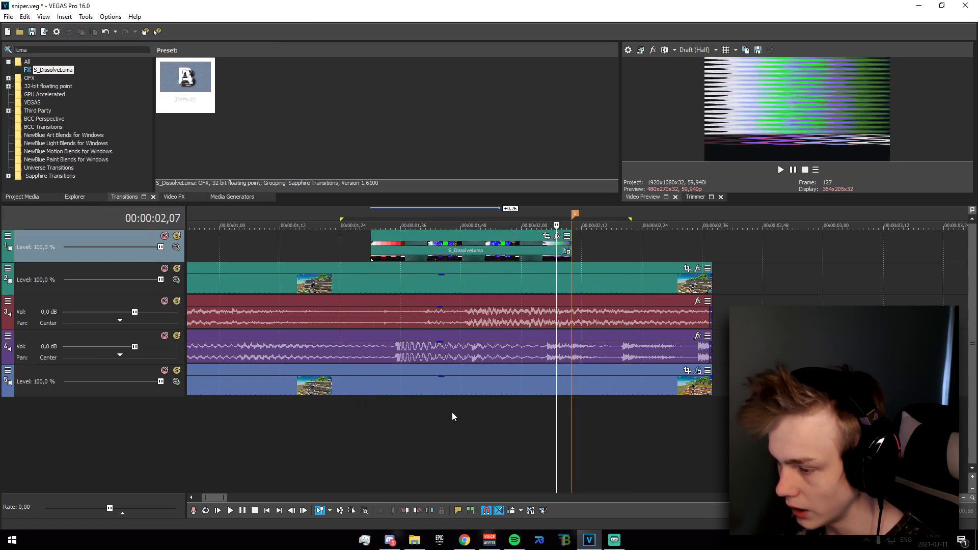
# Insert a new video track at the top and copy the rendered gameplay clip onto it
pyautogui.scroll(-2, 451, 414)
pyautogui.rightClick(466, 451)
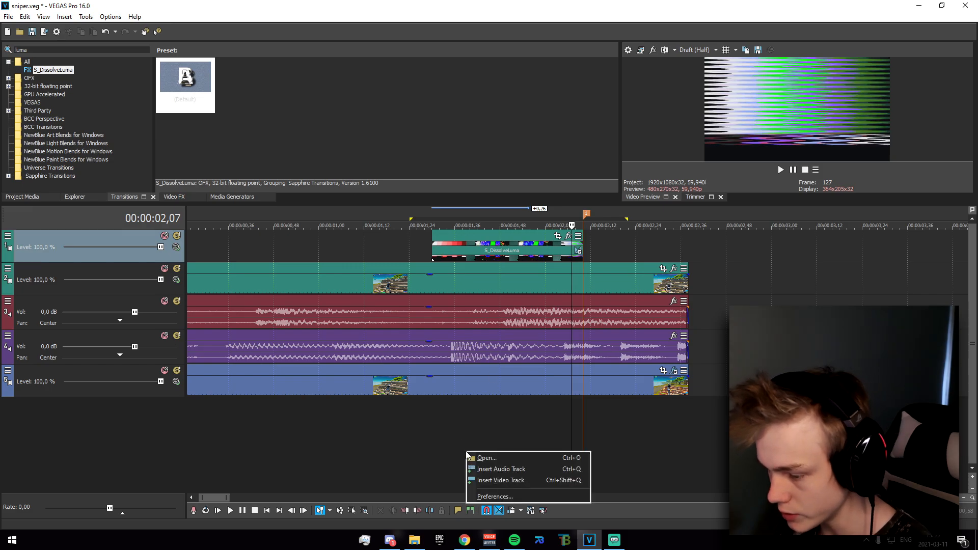
pyautogui.click(511, 478)
pyautogui.click(414, 319)
pyautogui.click(414, 319)
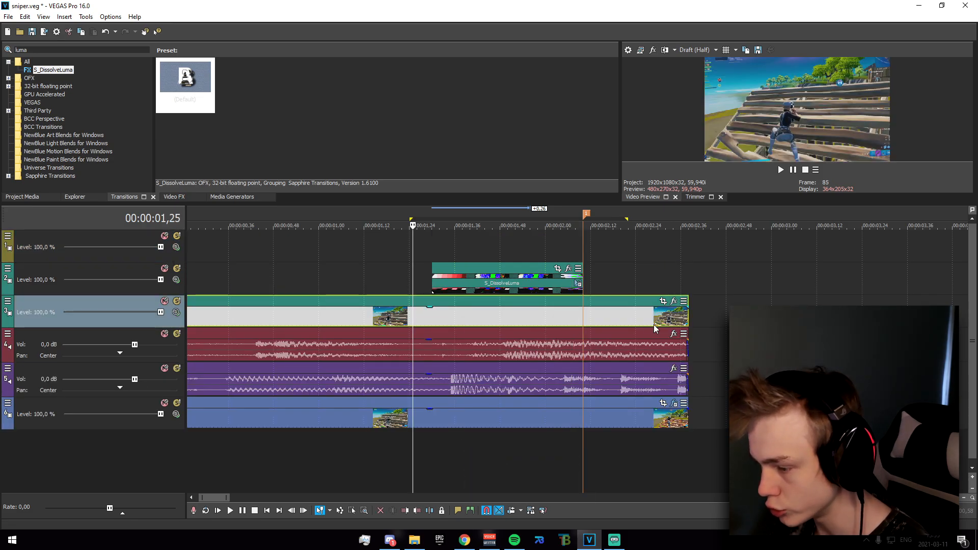
pyautogui.moveTo(519, 323); pyautogui.dragTo(491, 246)
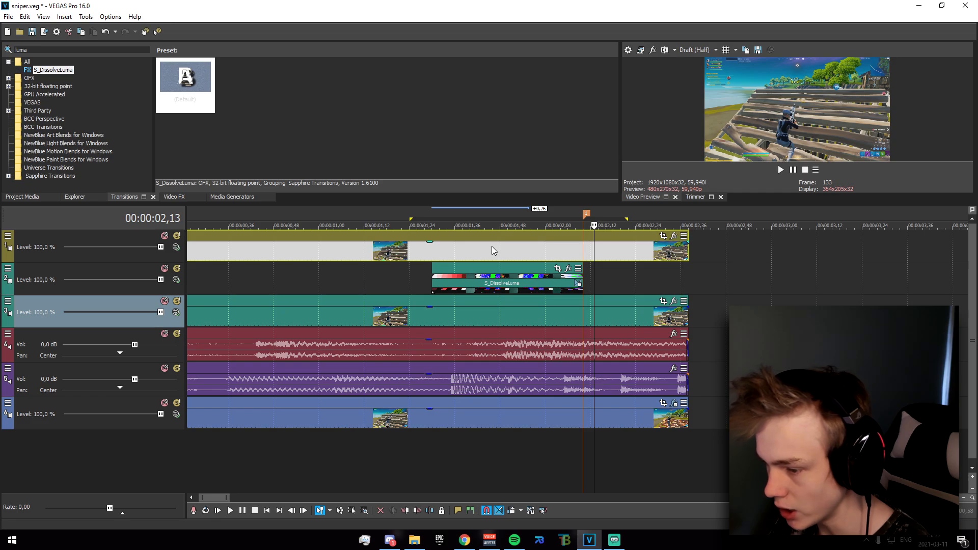
# Trim the copied gameplay clip on the top track to span 00:00:01,30 to 00:00:02,10, matching the glitch overlay
pyautogui.click(434, 256)
pyautogui.click(436, 269)
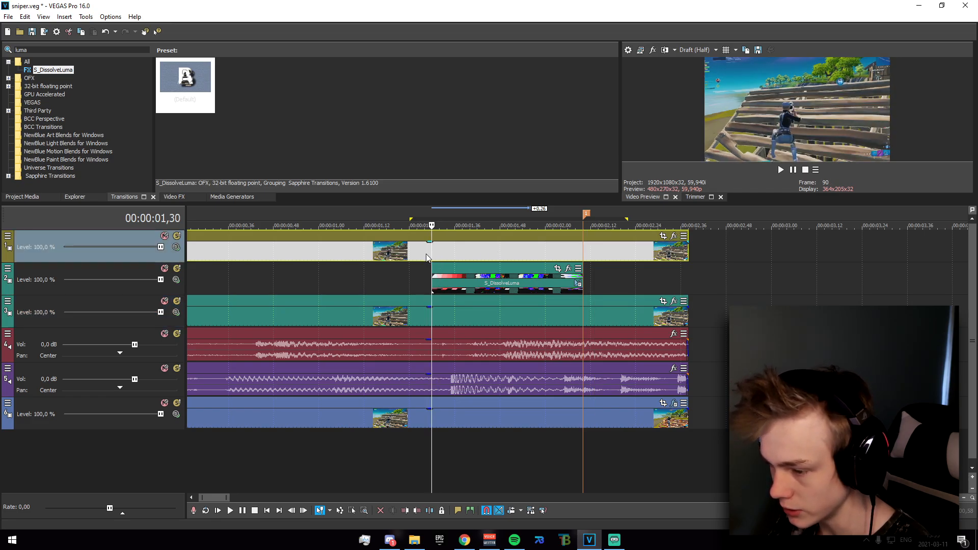
pyautogui.press('s')
pyautogui.click(424, 253)
pyautogui.press('Delete')
pyautogui.click(582, 250)
pyautogui.press('s')
pyautogui.press('Delete')
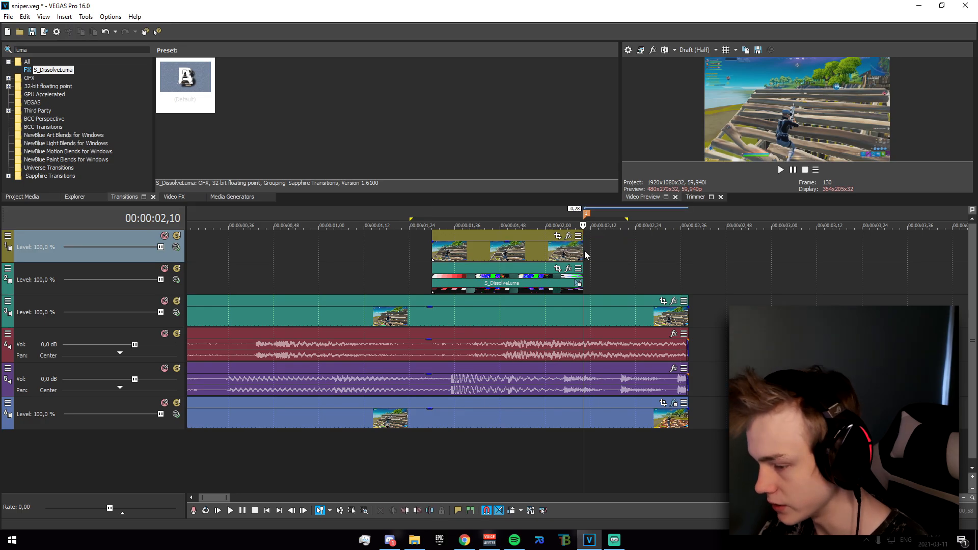
# Fade in the top gameplay clip over its full length and apply the default S_DissolveLuma transition to the fade
pyautogui.click(549, 255)
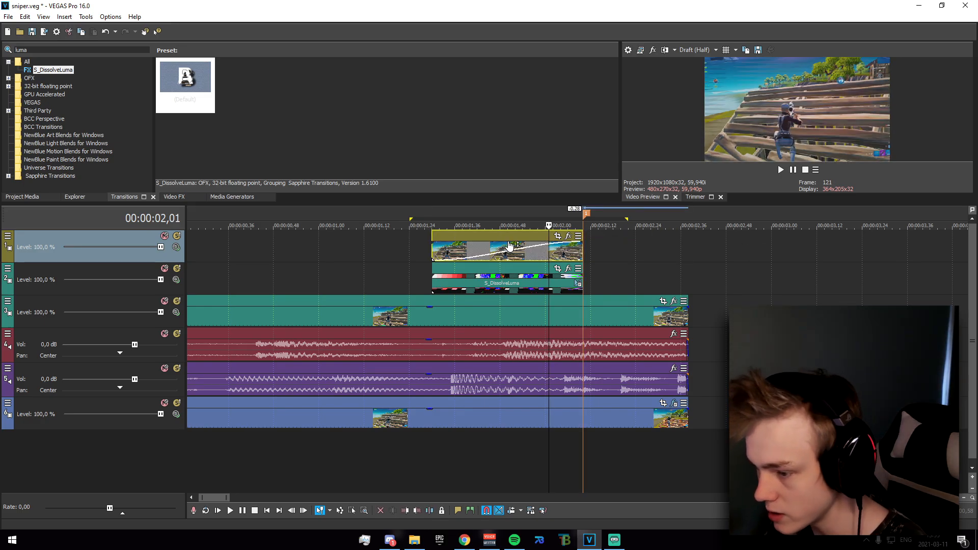
pyautogui.click(507, 245)
pyautogui.click(198, 76)
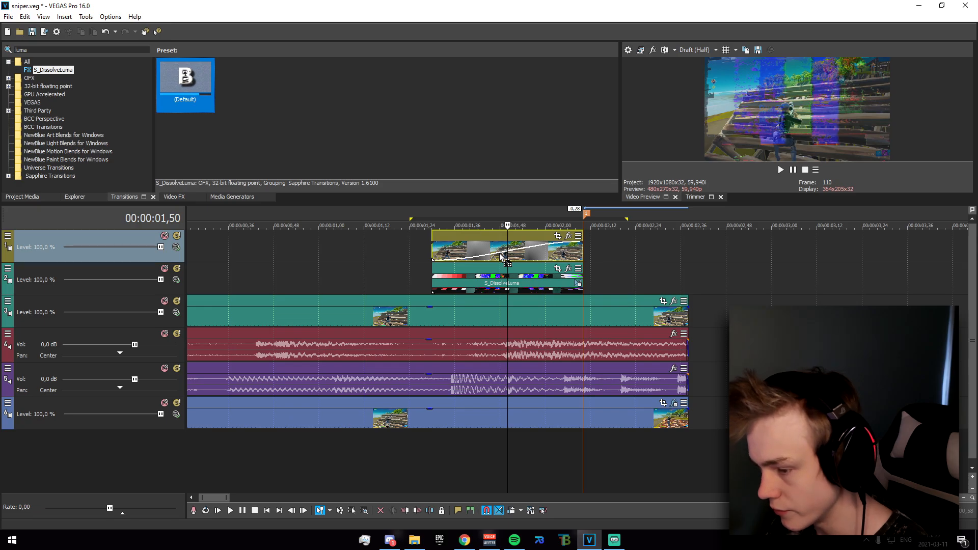
pyautogui.moveTo(500, 257); pyautogui.dragTo(500, 256)
pyautogui.click(303, 19)
pyautogui.moveTo(410, 256); pyautogui.dragTo(521, 333)
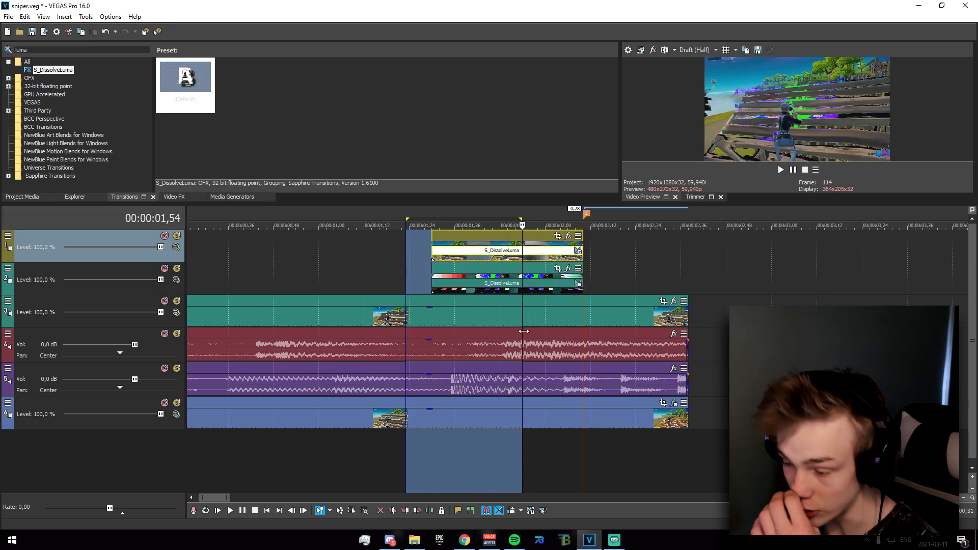
pyautogui.click(380, 278)
pyautogui.moveTo(387, 279); pyautogui.dragTo(483, 293)
pyautogui.click(383, 277)
# Search the video effects for "magic" and show the Magic Bullet Looks presets
pyautogui.click(174, 196)
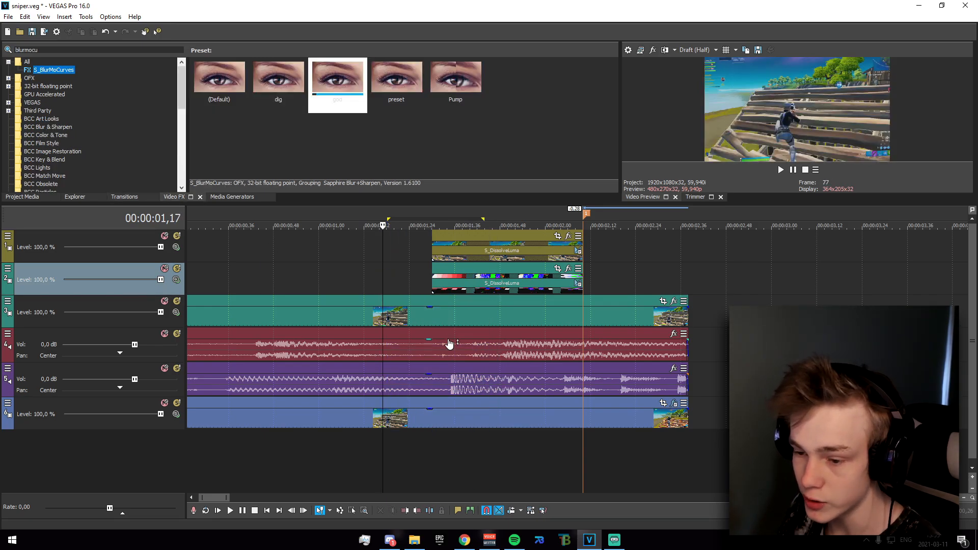
pyautogui.doubleClick(80, 52)
pyautogui.write('magic')
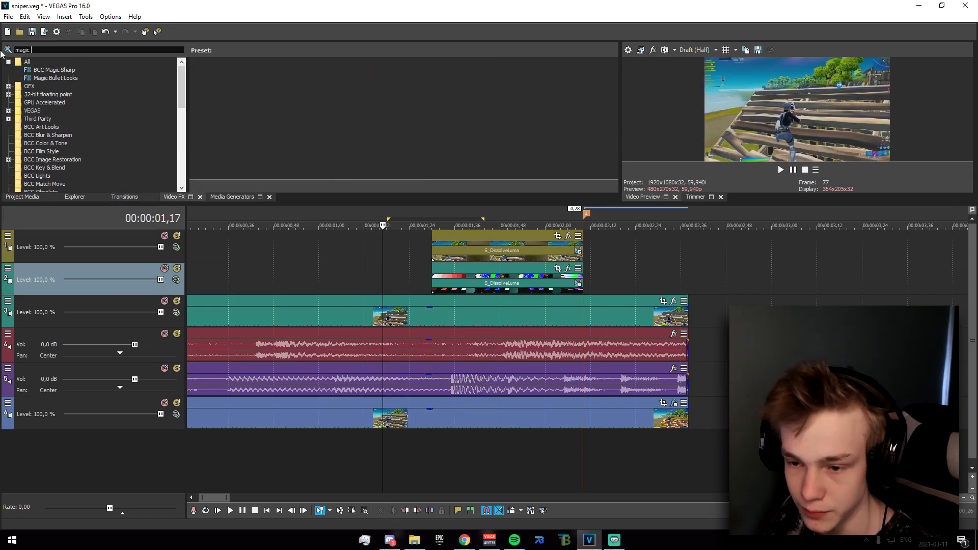
pyautogui.click(56, 78)
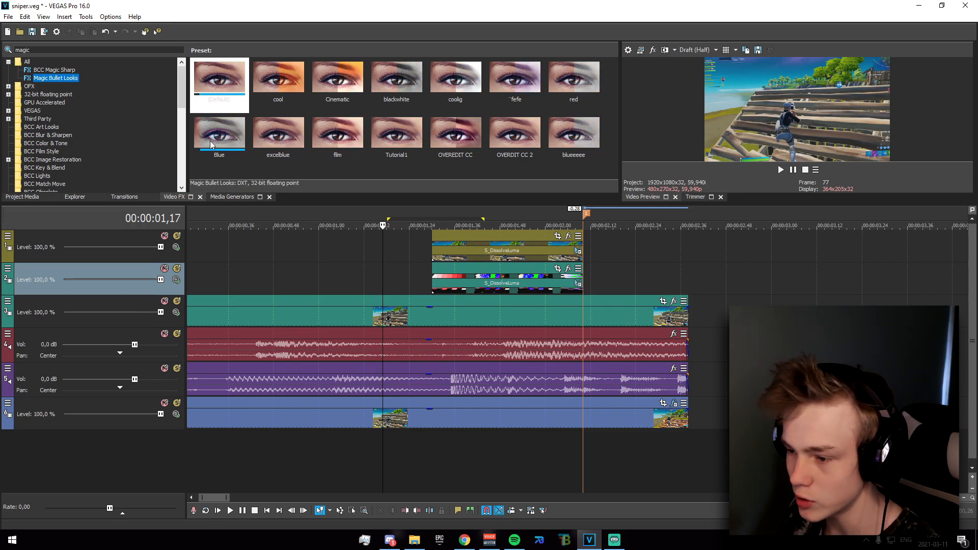
# Try the Magic Bullet Looks Blue preset on the top gameplay clip and remove the effect again
pyautogui.moveTo(211, 141); pyautogui.dragTo(445, 225)
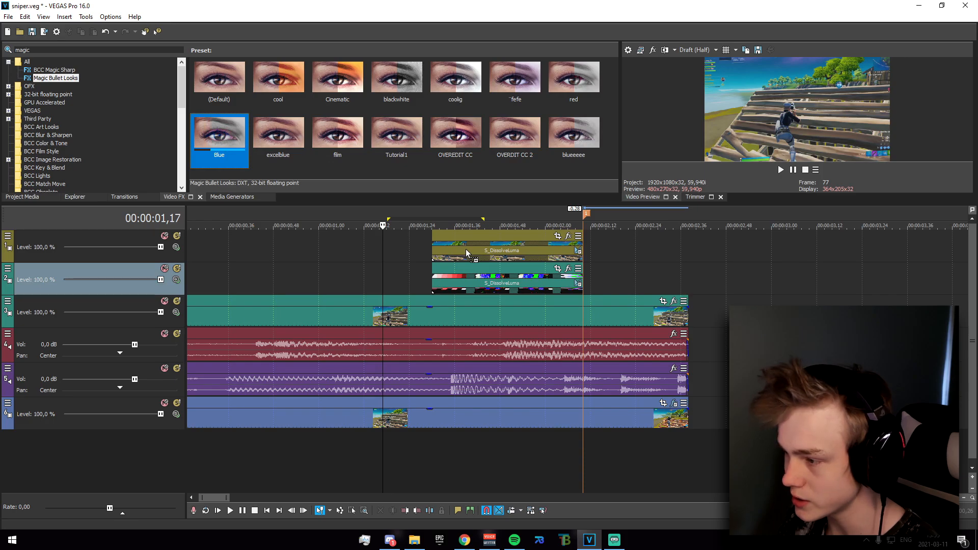
pyautogui.moveTo(491, 252); pyautogui.dragTo(490, 252)
pyautogui.moveTo(401, 288); pyautogui.dragTo(551, 294)
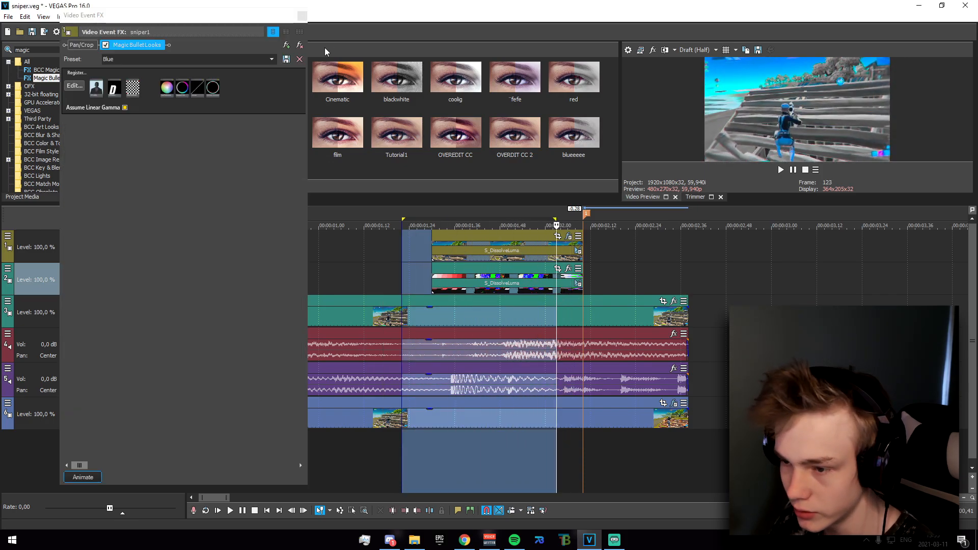
pyautogui.click(300, 45)
pyautogui.click(302, 16)
# Apply the default Magic Bullet Looks preset to the top gameplay clip and give it the custom "nice red" look
pyautogui.moveTo(211, 89); pyautogui.dragTo(533, 245)
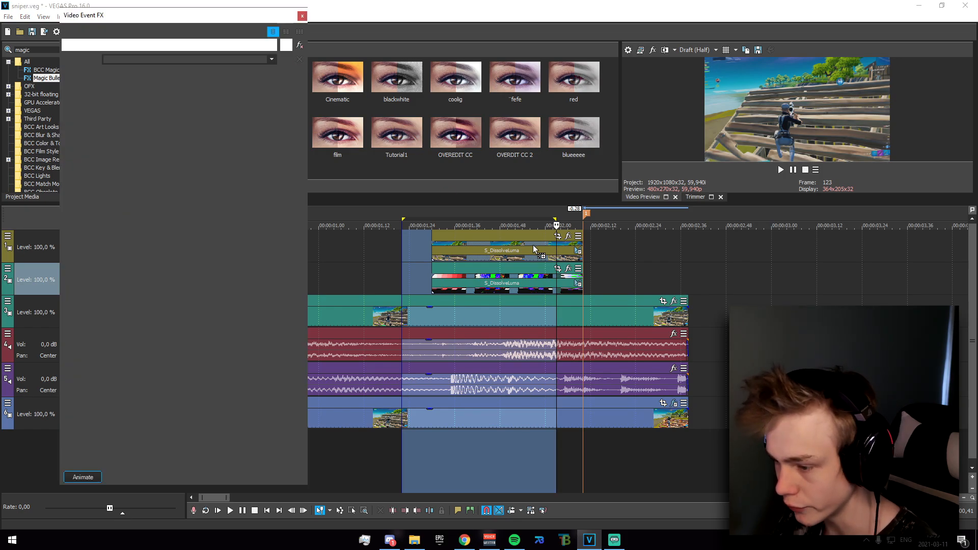
pyautogui.click(513, 248)
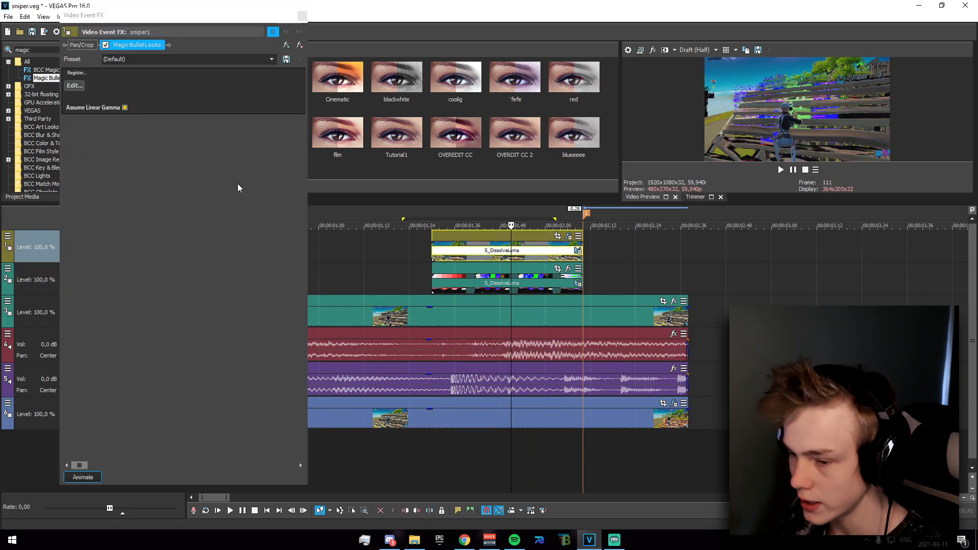
pyautogui.click(75, 85)
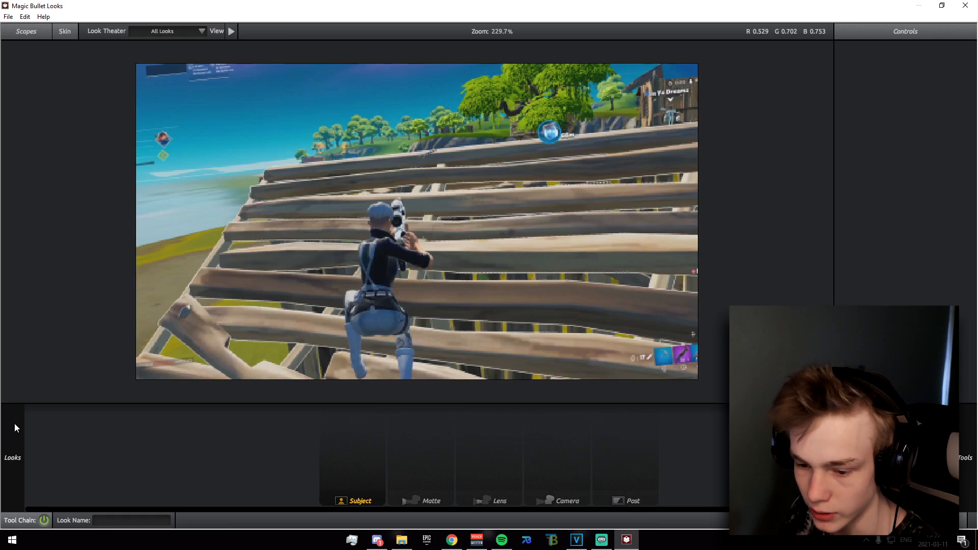
pyautogui.moveTo(14, 423)
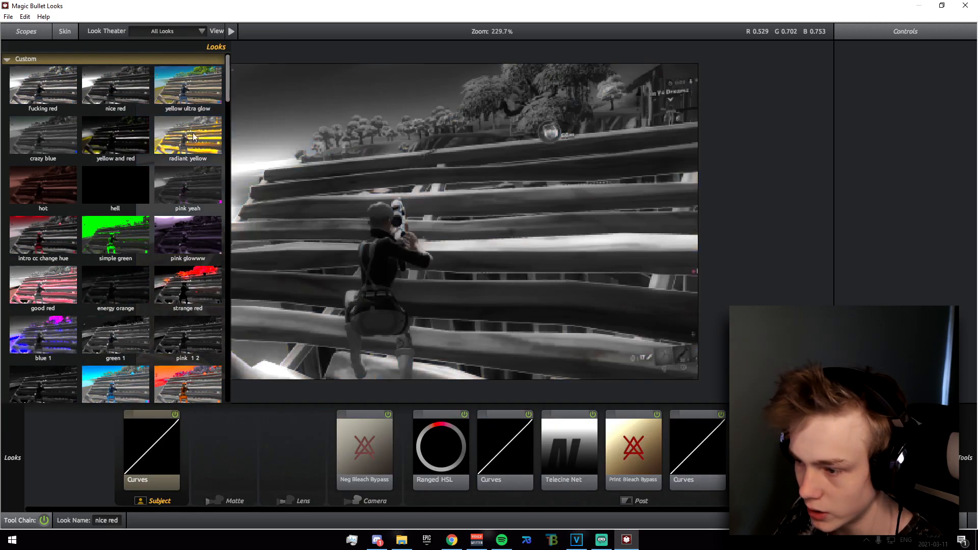
pyautogui.press('Return')
pyautogui.moveTo(407, 273); pyautogui.dragTo(506, 306)
pyautogui.click(302, 16)
# Split the main gameplay clip on the third track three frames before the 00:00:02,10 marker
pyautogui.click(68, 47)
pyautogui.click(582, 325)
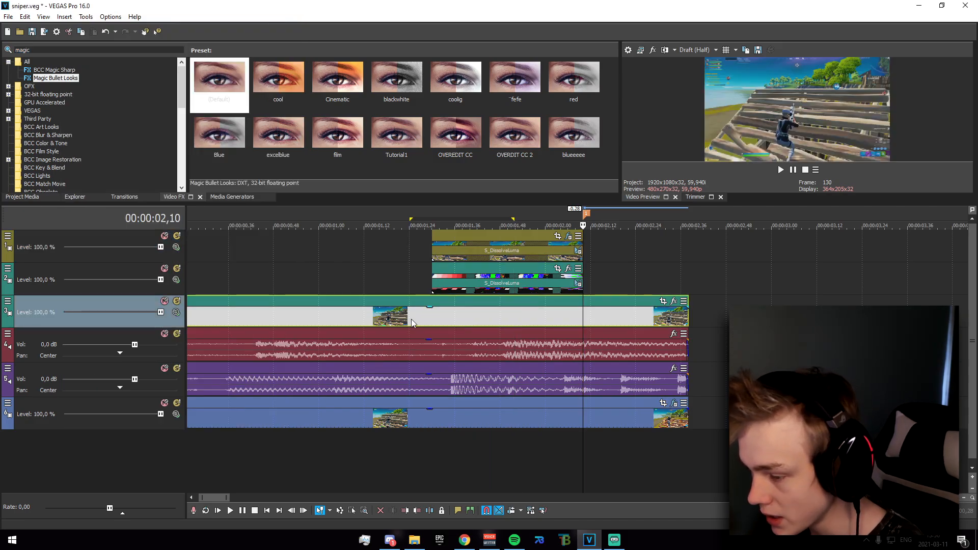
pyautogui.click(410, 292)
pyautogui.moveTo(398, 275); pyautogui.dragTo(426, 280)
pyautogui.click(425, 280)
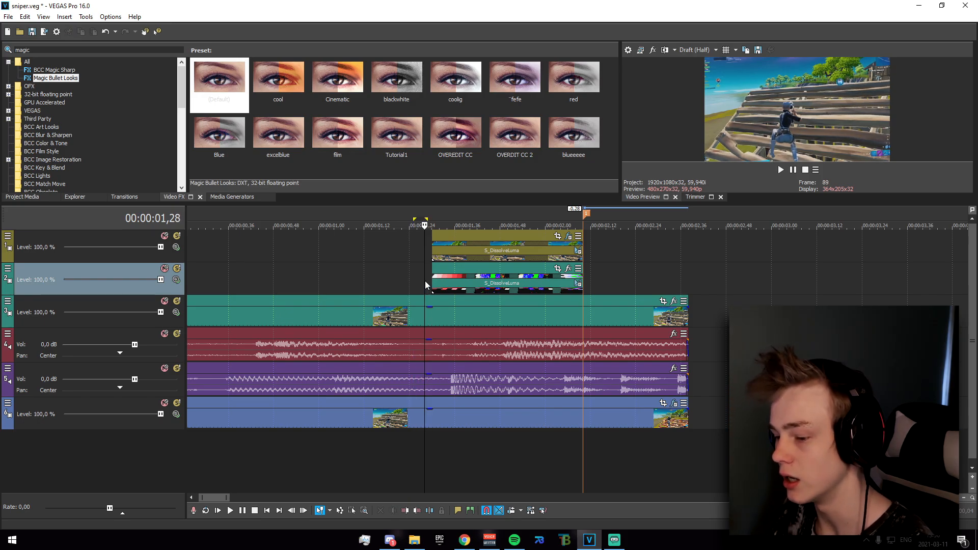
pyautogui.click(581, 248)
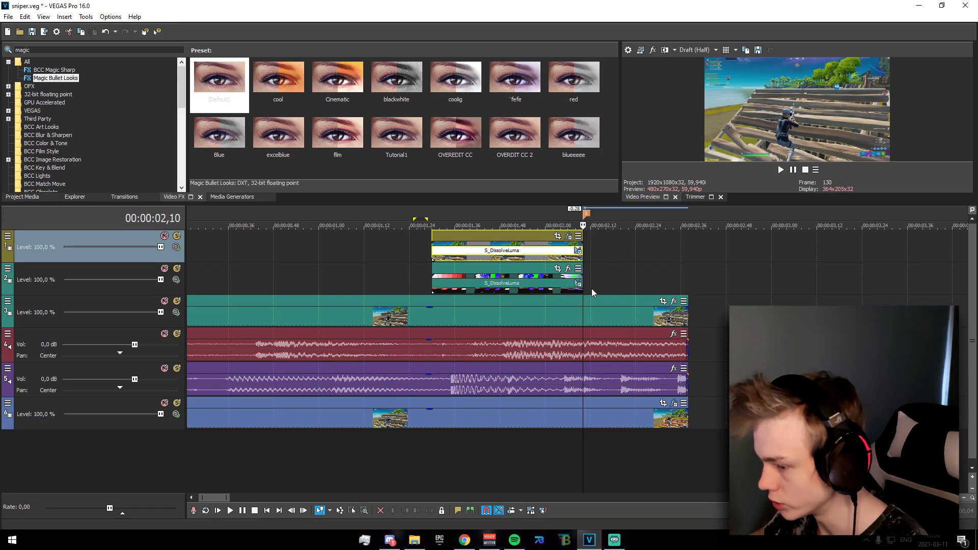
pyautogui.click(596, 308)
pyautogui.press('Left')
pyautogui.press('Left')
pyautogui.press('Left')
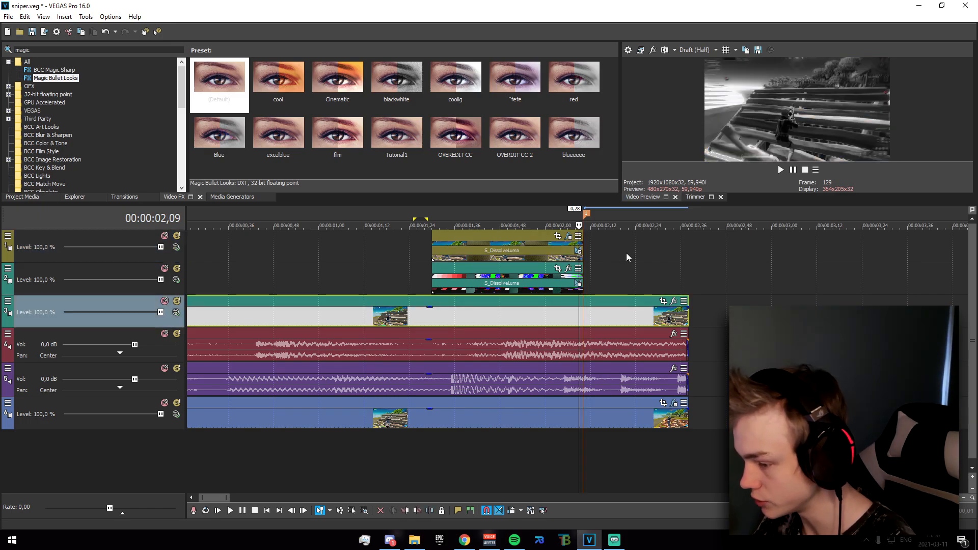
# Add the BEST TILT IMPACT filter package to the second part of the main gameplay clip and play the section back
pyautogui.click(674, 301)
pyautogui.hscroll(1, 649, 345)
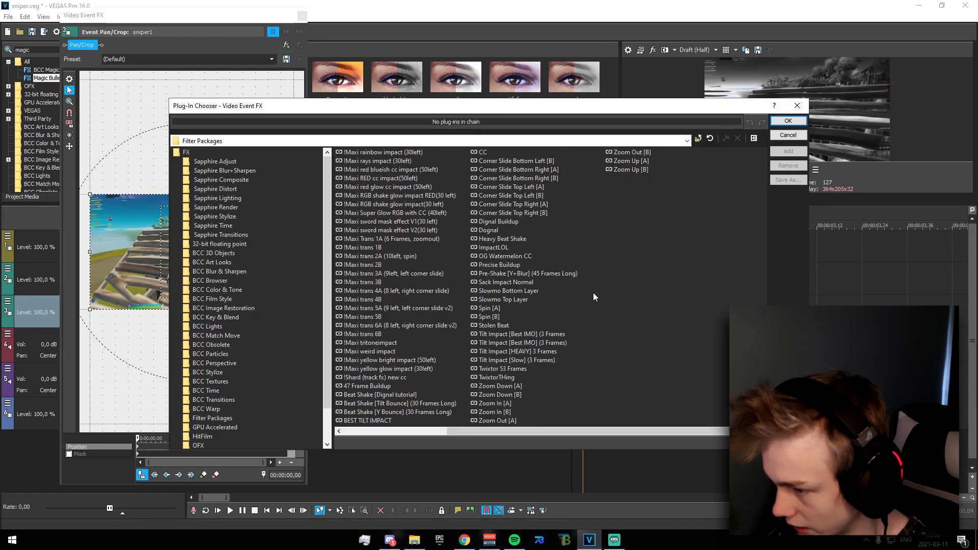
pyautogui.hscroll(-1, 541, 362)
pyautogui.click(500, 420)
pyautogui.click(788, 151)
pyautogui.click(788, 121)
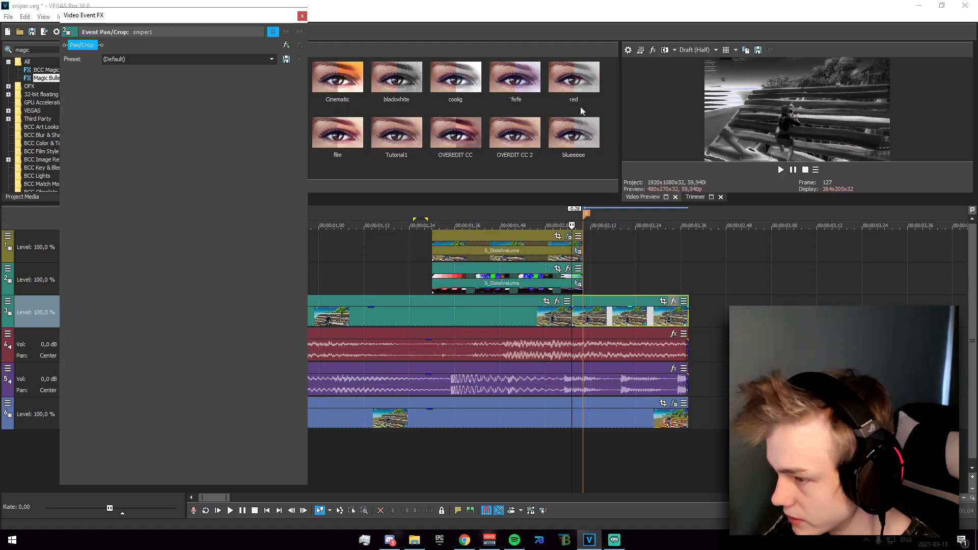
pyautogui.click(302, 16)
pyautogui.moveTo(703, 279); pyautogui.dragTo(391, 305)
pyautogui.press('space')
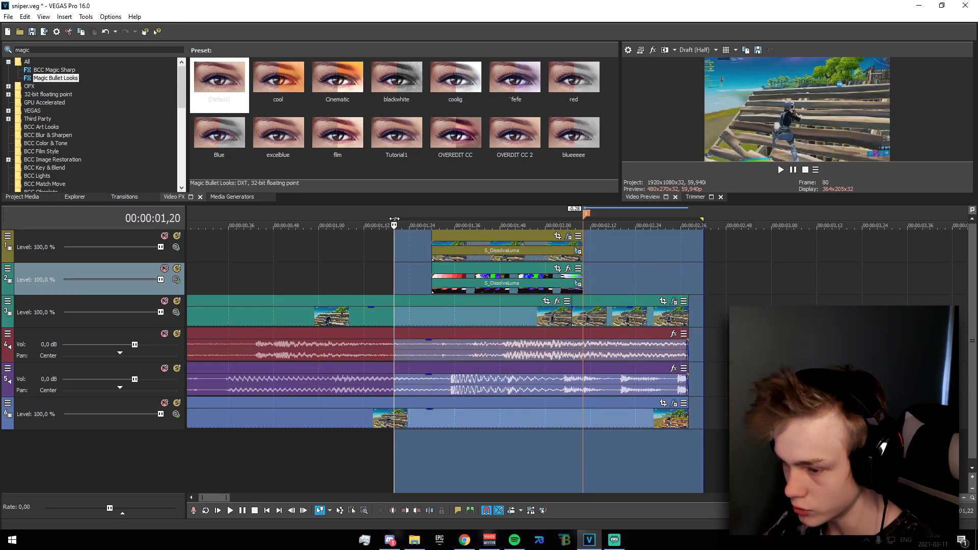
pyautogui.moveTo(394, 219); pyautogui.dragTo(198, 224)
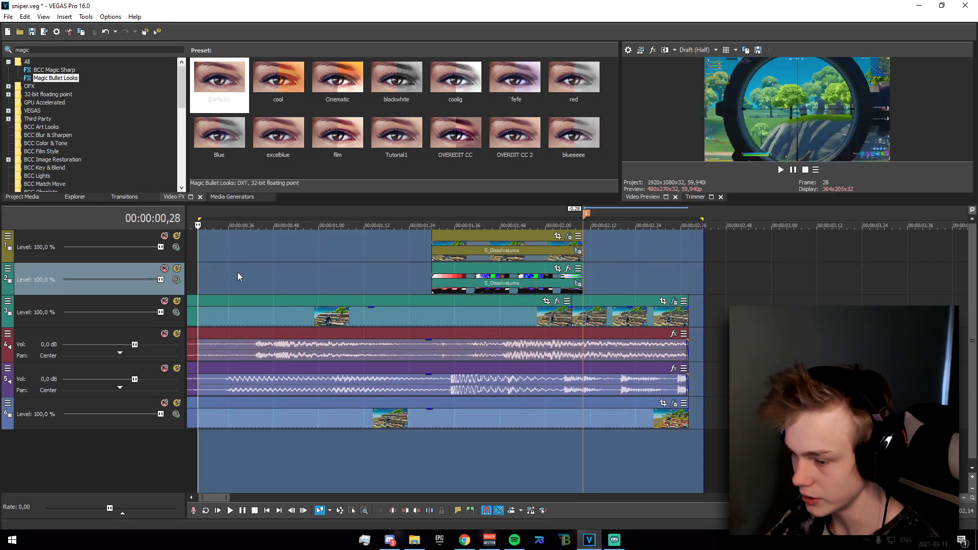
pyautogui.press('space')
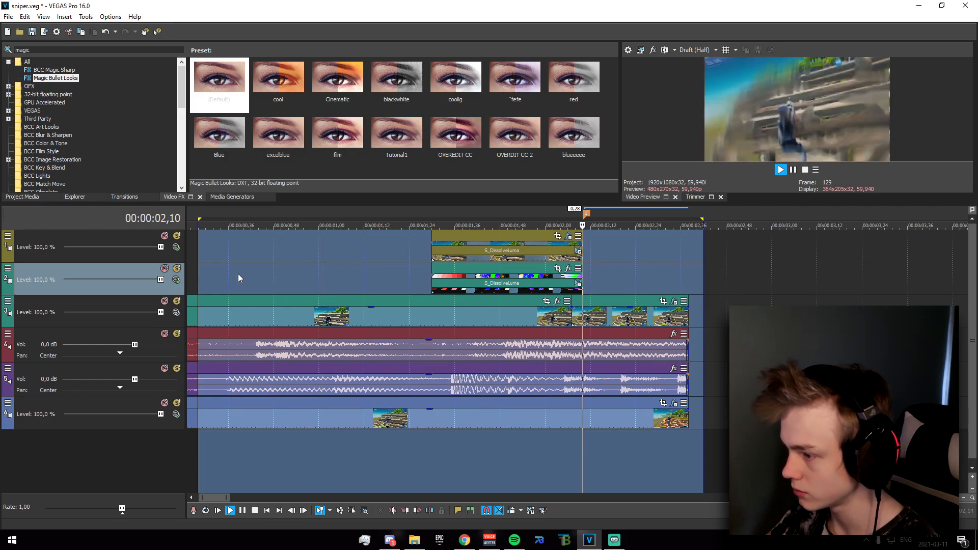
# Split the red track's audio at 00:00:01,48 and move the second part later so its loud section starts at the 00:00:02,10 marker
pyautogui.click(503, 355)
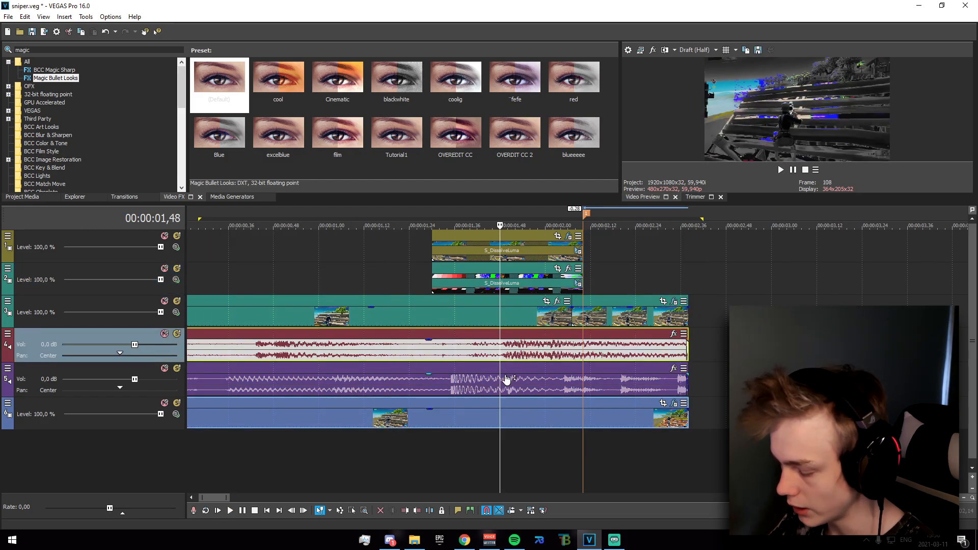
pyautogui.press('s')
pyautogui.moveTo(527, 357)
pyautogui.mouseDown()
pyautogui.moveTo(611, 357)
pyautogui.moveTo(563, 351)
pyautogui.moveTo(583, 352)
pyautogui.moveTo(567, 352)
pyautogui.moveTo(583, 342)
pyautogui.mouseUp()
# Fade out the first part of the red track's audio from about 00:00:01,28 to its end
pyautogui.click(477, 356)
pyautogui.click(443, 357)
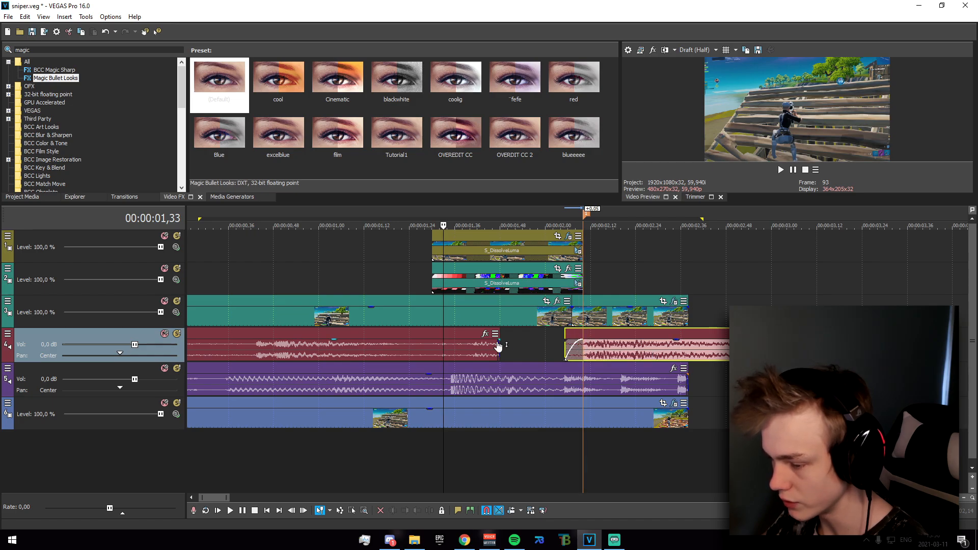
pyautogui.moveTo(500, 340); pyautogui.dragTo(425, 340)
# Split the purple track's audio at 00:00:01,32, just before its loud hit
pyautogui.click(452, 392)
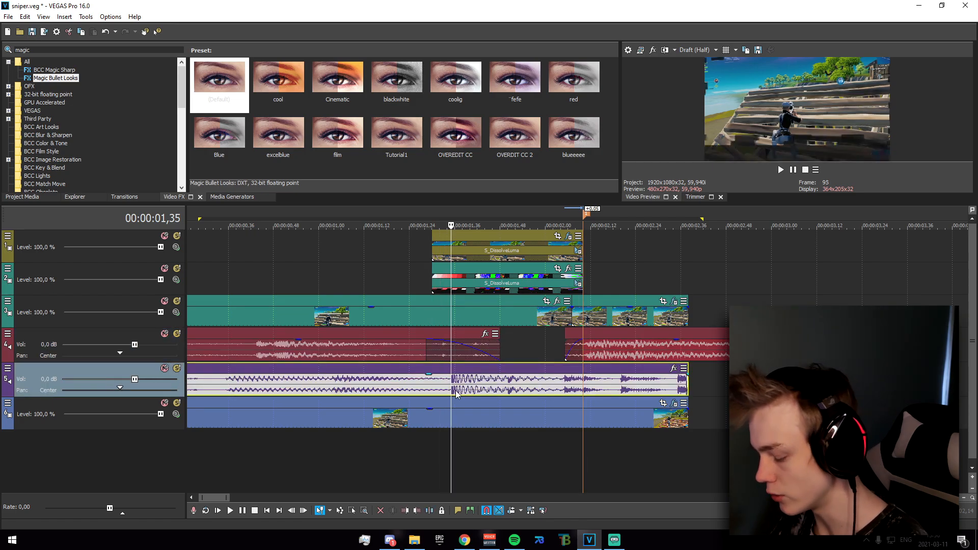
pyautogui.scroll(2, 452, 388)
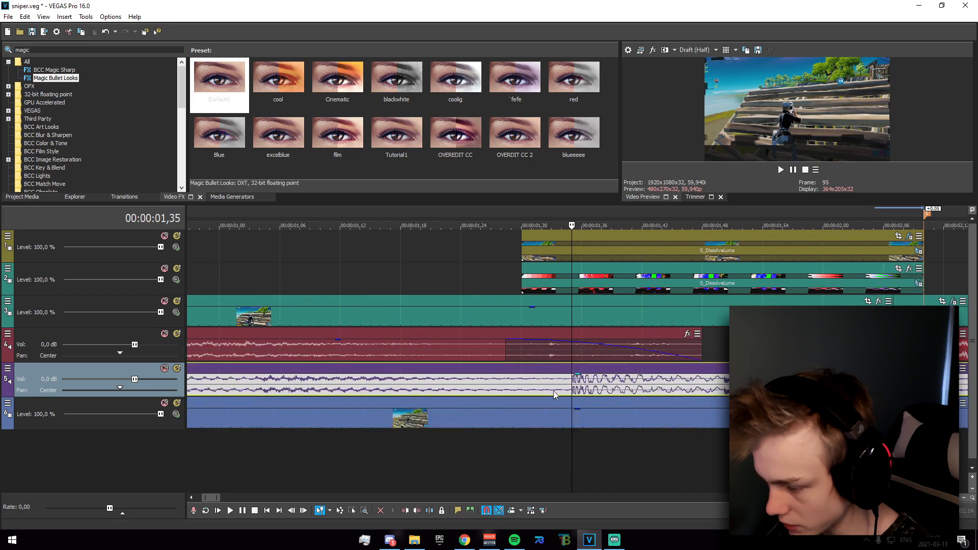
pyautogui.press('Left')
pyautogui.press('Left')
pyautogui.press('Left')
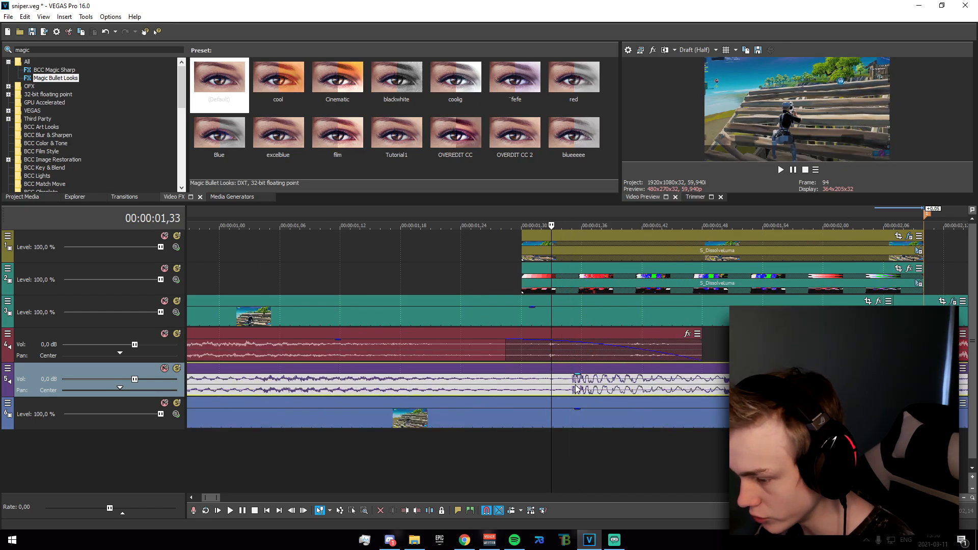
pyautogui.press('s')
# Move the second part of the purple track's audio so its hit lands on the marker, and fade out the first part
pyautogui.scroll(-2, 575, 385)
pyautogui.moveTo(639, 385); pyautogui.dragTo(805, 385)
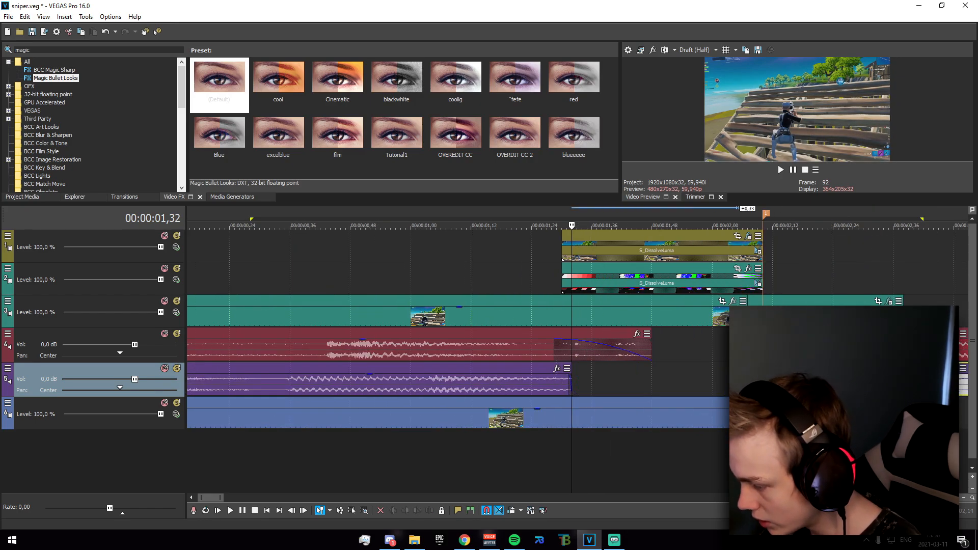
pyautogui.click(570, 382)
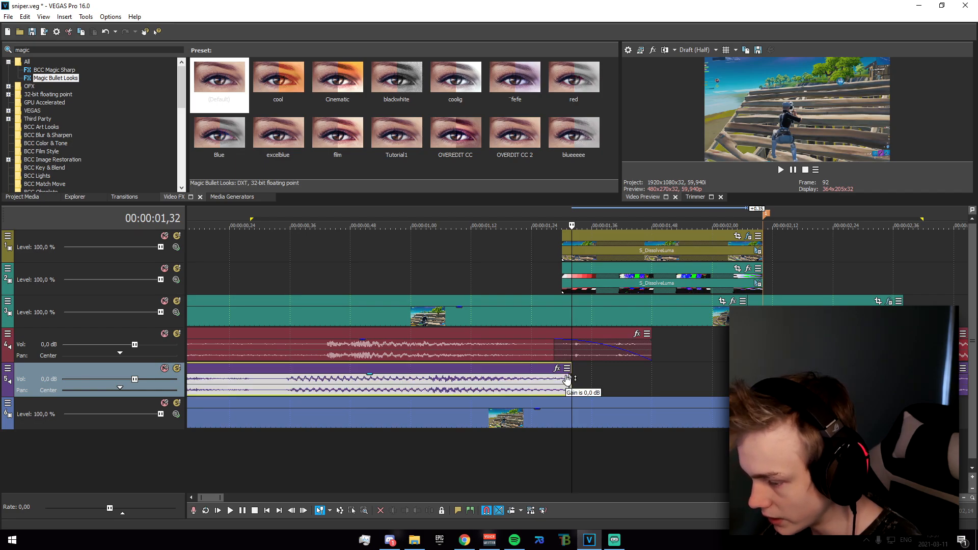
pyautogui.moveTo(569, 378); pyautogui.dragTo(482, 378)
pyautogui.click(466, 451)
pyautogui.press('space')
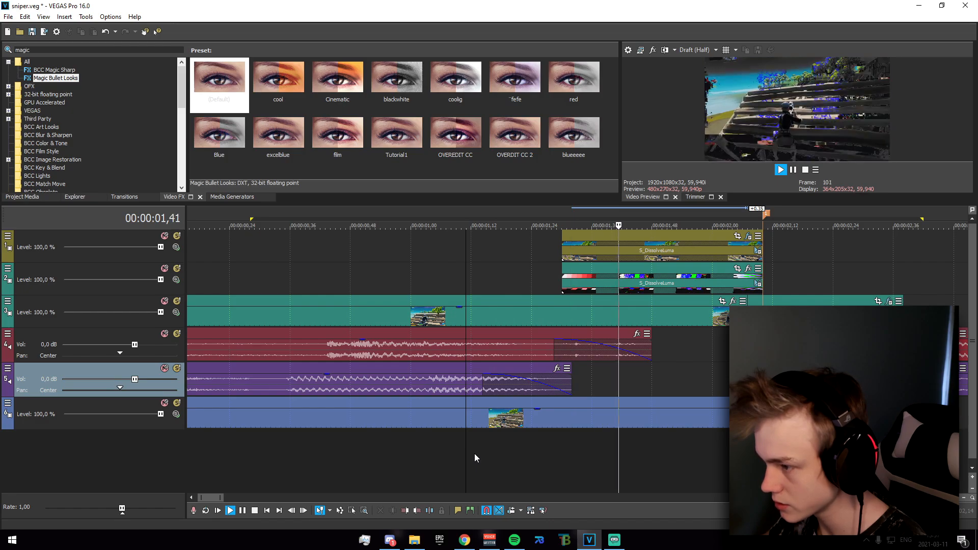
pyautogui.scroll(-4, 499, 439)
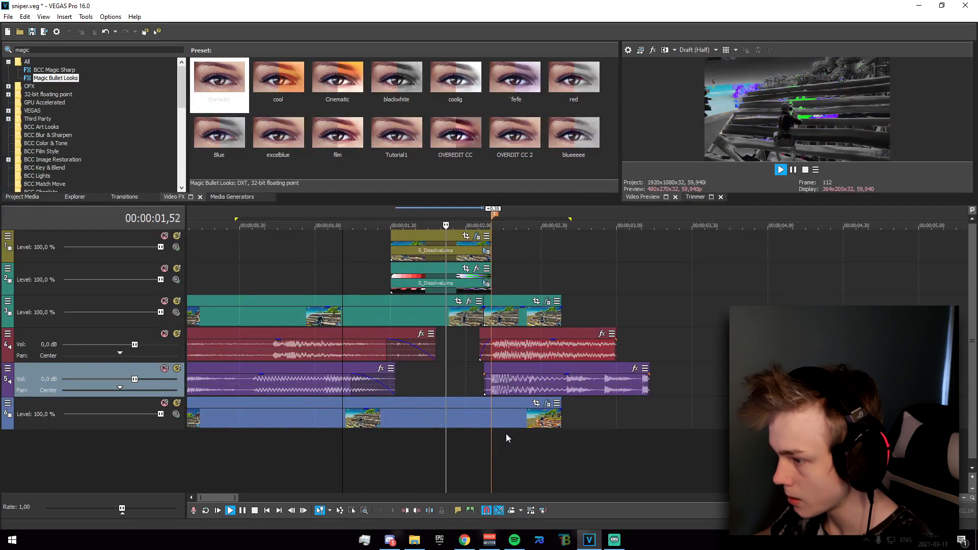
pyautogui.press('space')
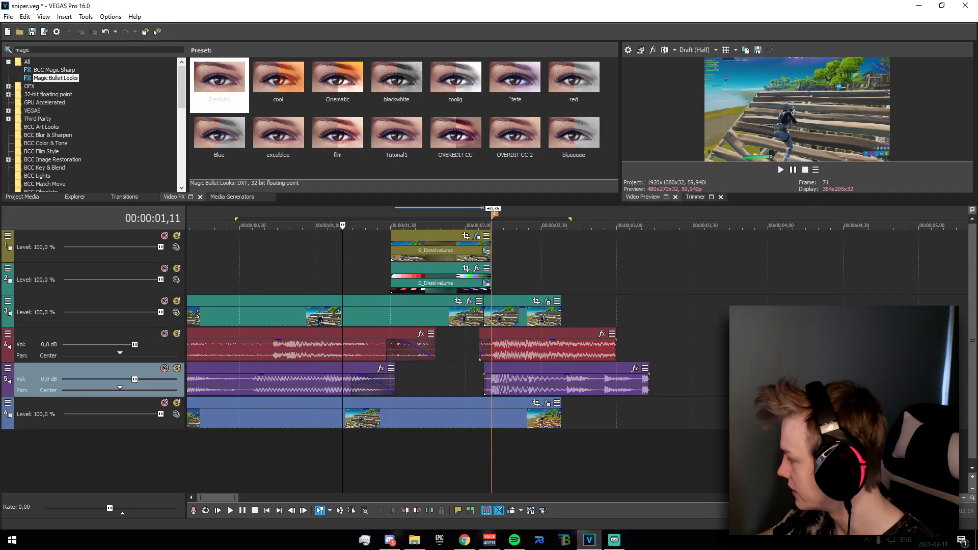
# Add the sound effect audio file on a new track below the existing tracks and reverse it
pyautogui.hotkey('alt', 'Tab')
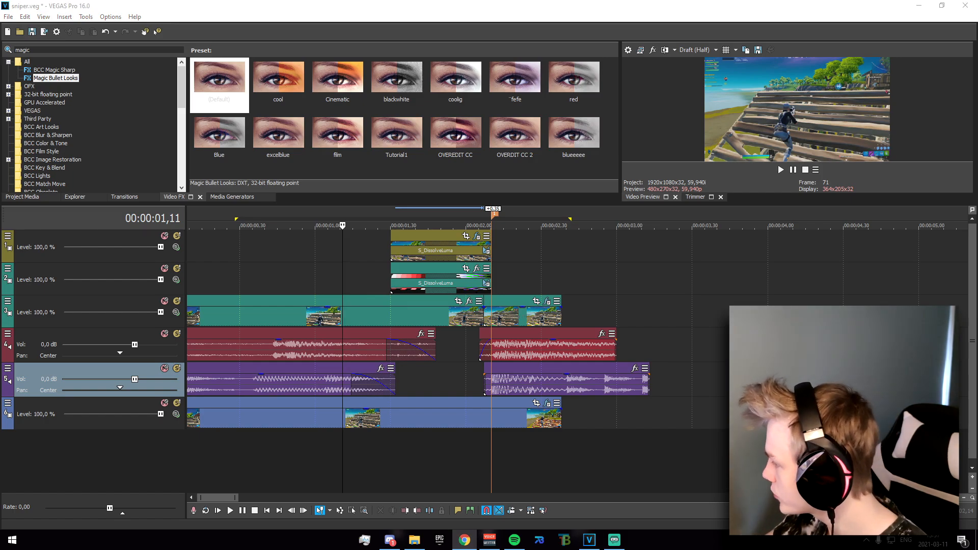
pyautogui.moveTo(977, 415); pyautogui.dragTo(394, 444)
pyautogui.scroll(-3, 394, 448)
pyautogui.moveTo(326, 454); pyautogui.dragTo(315, 455)
pyautogui.rightClick(314, 455)
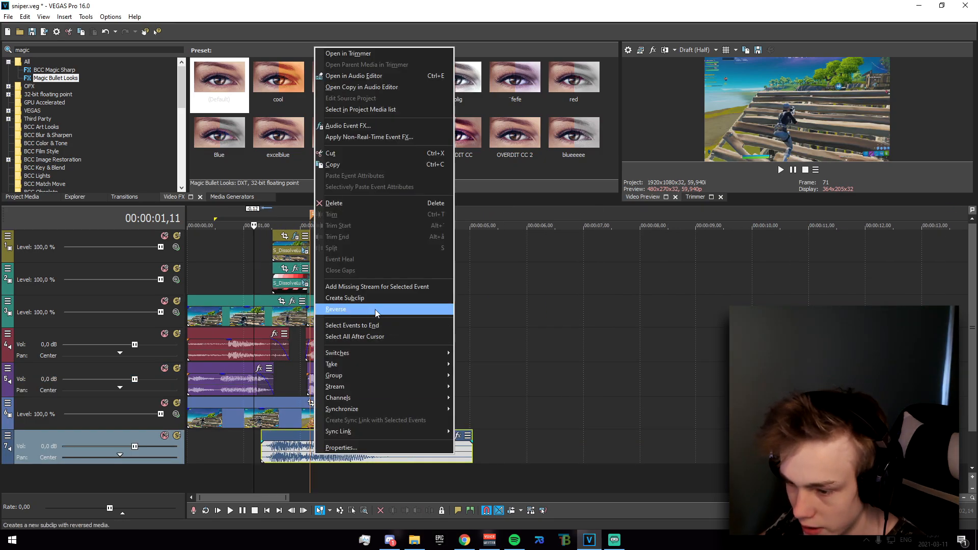
pyautogui.click(336, 309)
# Split the reversed sound effect at about 00:00:03,00, where its waveform starts, and delete the silent first part
pyautogui.scroll(2, 356, 453)
pyautogui.click(507, 458)
pyautogui.click(526, 454)
pyautogui.press('s')
pyautogui.click(493, 456)
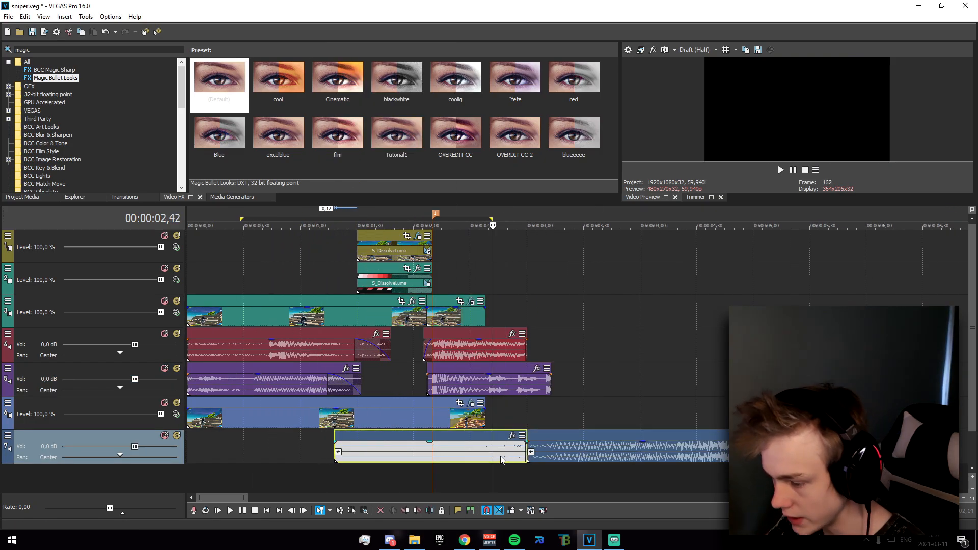
pyautogui.press('Delete')
# Move the reversed sound effect earlier so its loudest section builds up to the 00:00:02,10 marker
pyautogui.moveTo(698, 453); pyautogui.dragTo(450, 454)
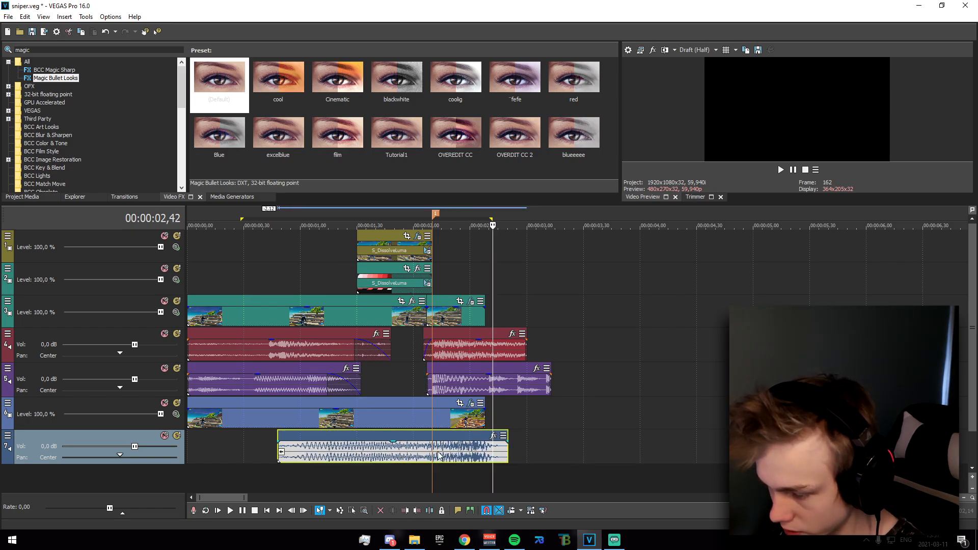
pyautogui.click(434, 458)
pyautogui.scroll(2, 448, 462)
pyautogui.moveTo(523, 455); pyautogui.dragTo(516, 454)
pyautogui.moveTo(407, 452); pyautogui.dragTo(308, 451)
pyautogui.scroll(-2, 326, 455)
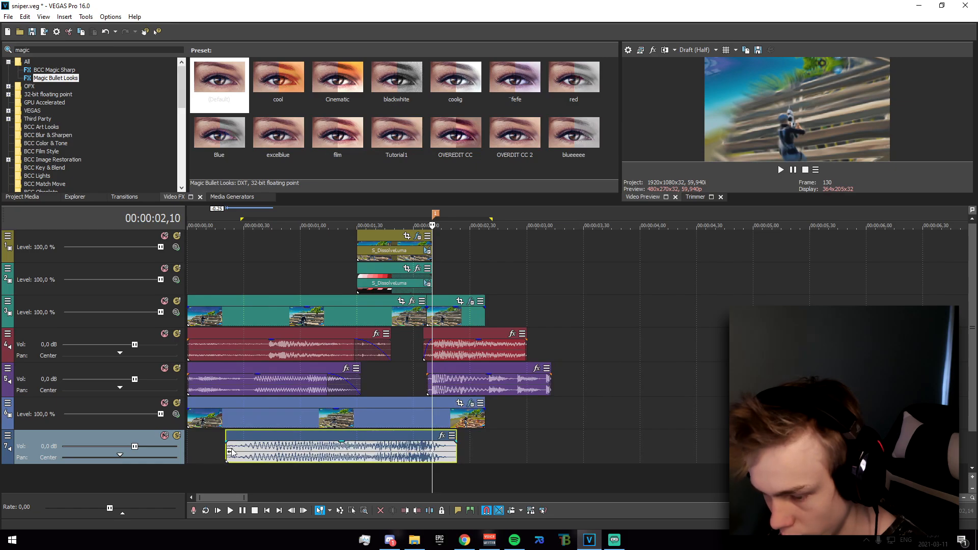
# Trim the start of the reversed sound effect to about 00:00:01,20 with a fade-in, and play back the transition
pyautogui.moveTo(228, 449); pyautogui.dragTo(396, 443)
pyautogui.click(306, 449)
pyautogui.click(316, 450)
pyautogui.press('space')
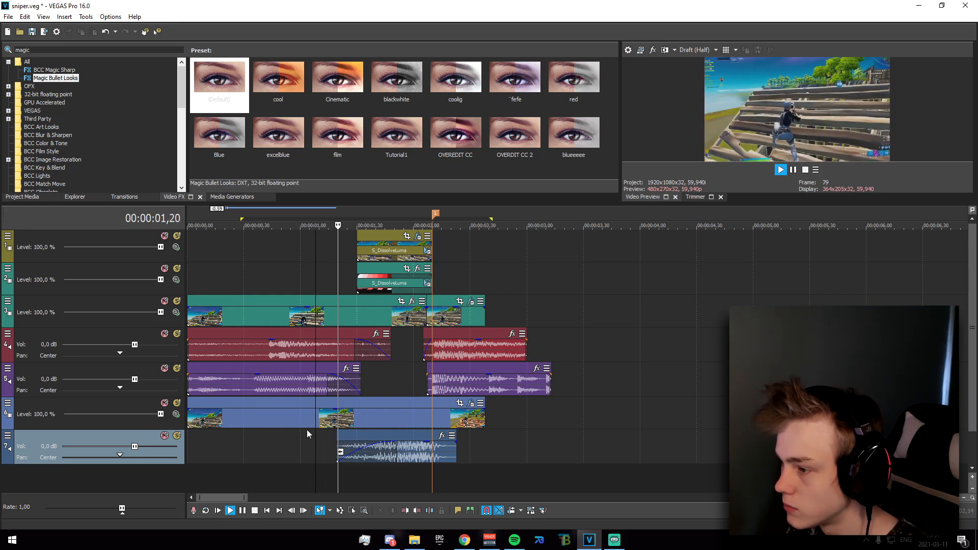
pyautogui.press('space')
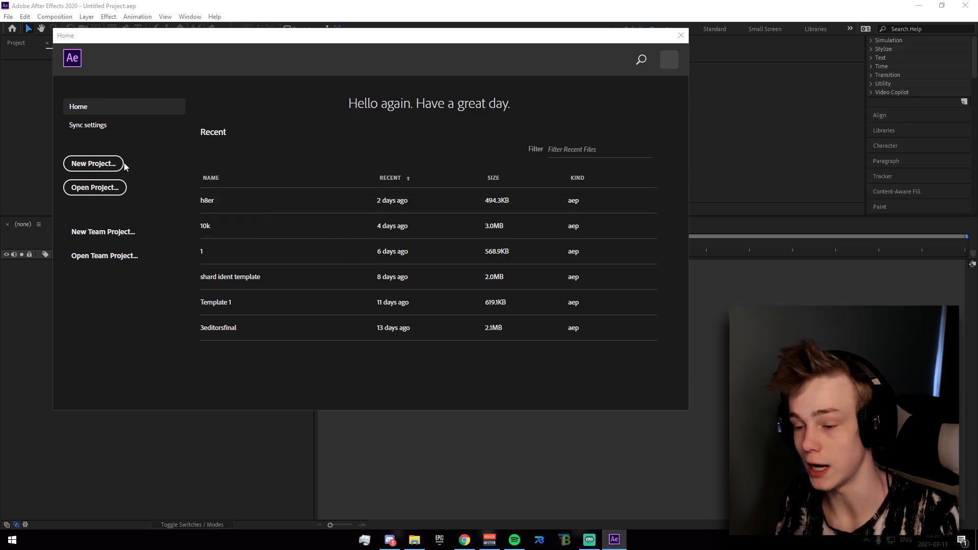
# In After Effects, start a new project with a 1920 x 1080 composition at 59,94 fps
pyautogui.click(108, 165)
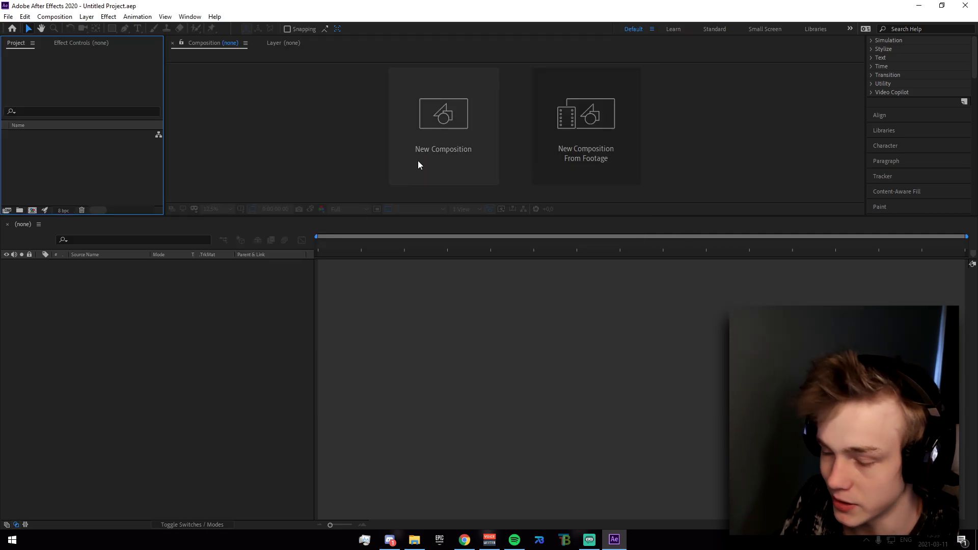
pyautogui.click(405, 167)
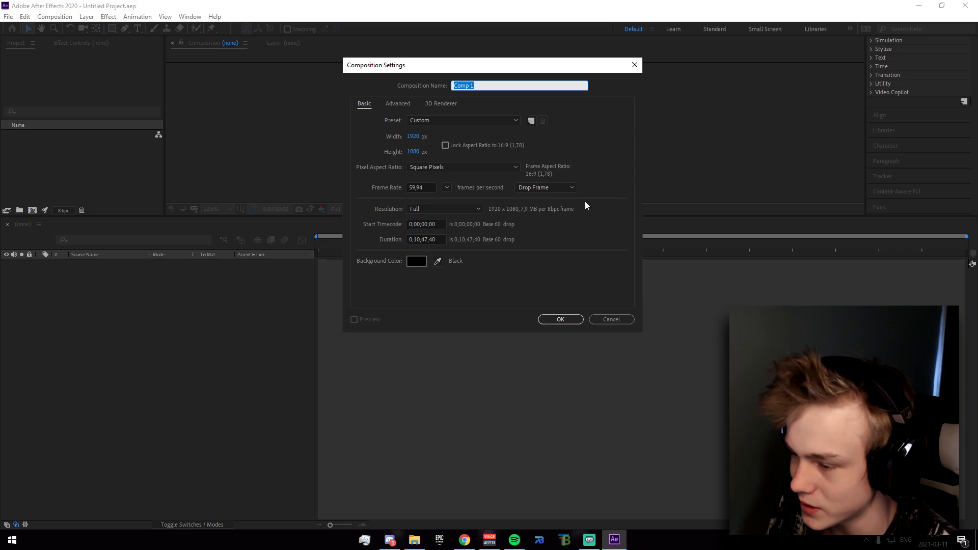
pyautogui.click(557, 320)
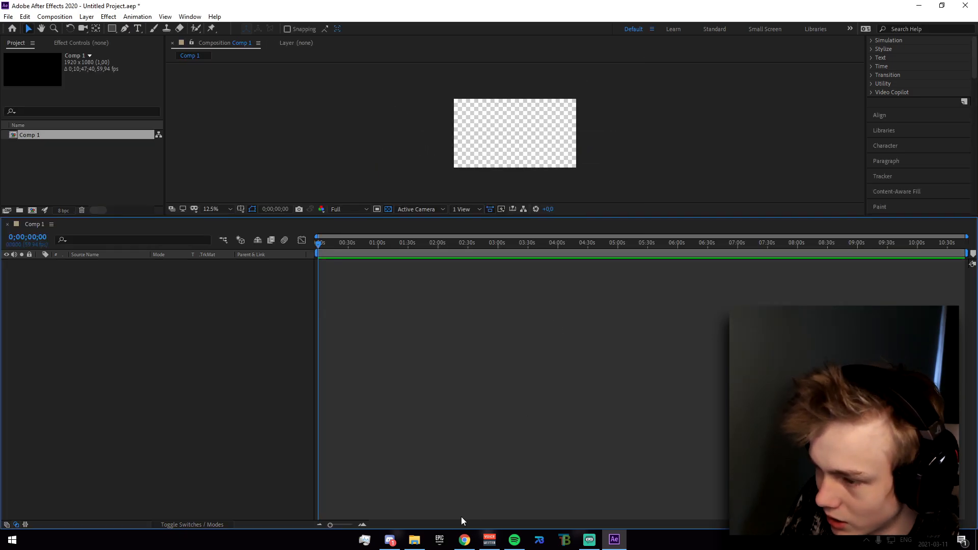
pyautogui.click(216, 209)
pyautogui.click(219, 231)
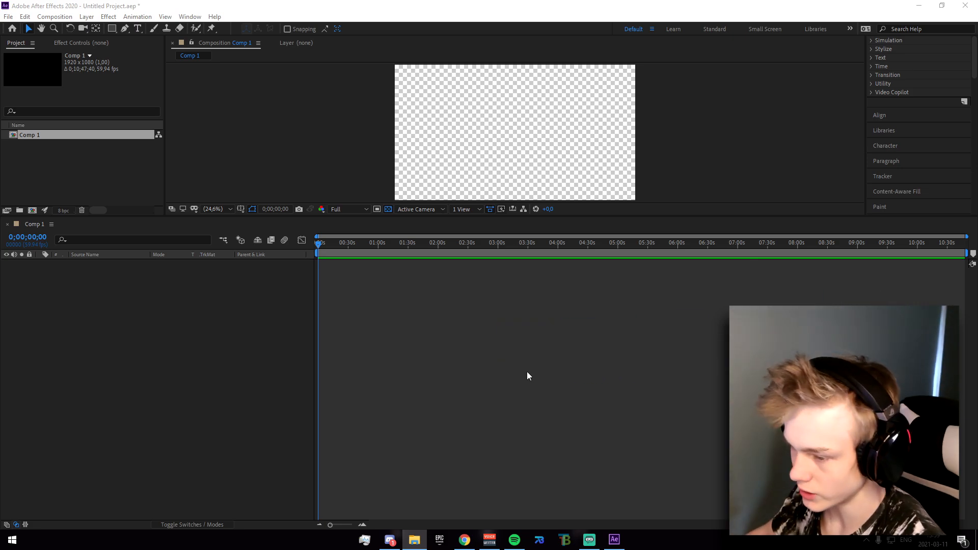
# Add SEXC headshot snipe.mp4 to Comp 1 and trim it to the sniper shot, ending at about 0;00;01;53
pyautogui.moveTo(400, 338); pyautogui.dragTo(357, 266)
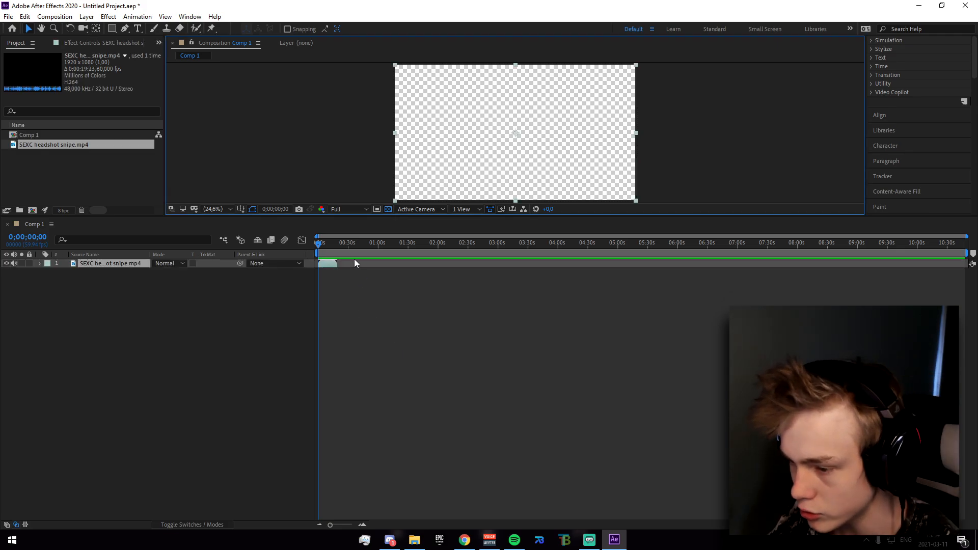
pyautogui.moveTo(330, 524); pyautogui.dragTo(348, 525)
pyautogui.moveTo(324, 256); pyautogui.dragTo(391, 264)
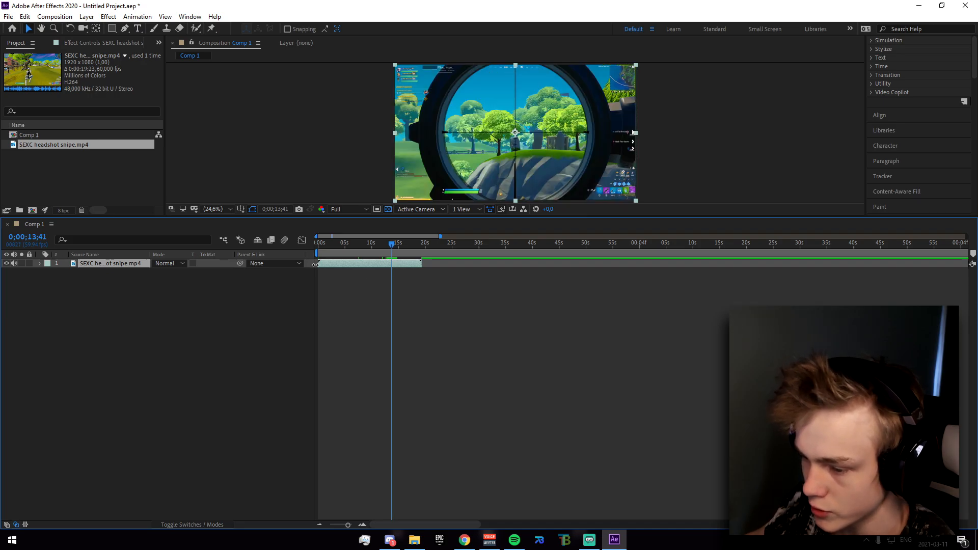
pyautogui.moveTo(315, 264)
pyautogui.mouseDown()
pyautogui.moveTo(392, 270)
pyautogui.moveTo(326, 266)
pyautogui.mouseUp()
pyautogui.moveTo(392, 245); pyautogui.dragTo(328, 260)
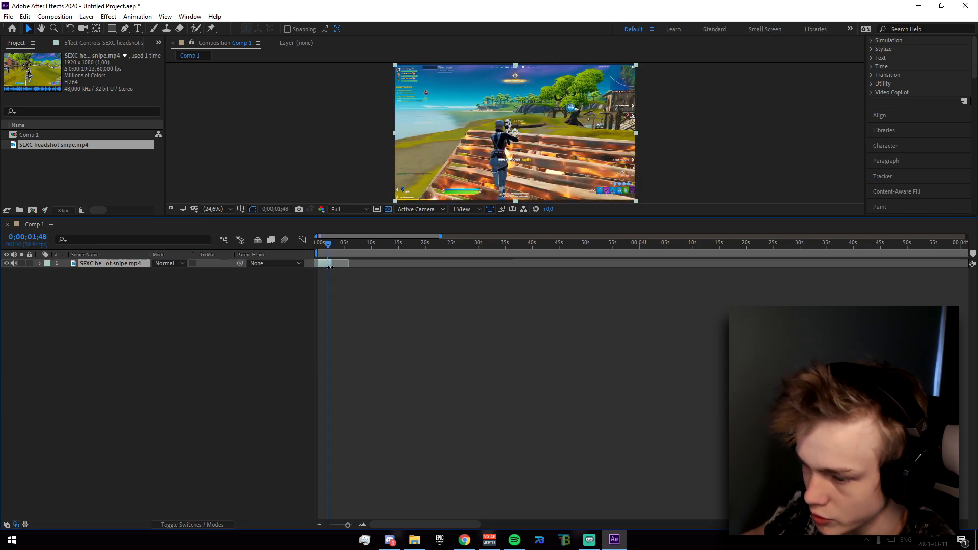
pyautogui.moveTo(343, 522); pyautogui.dragTo(379, 530)
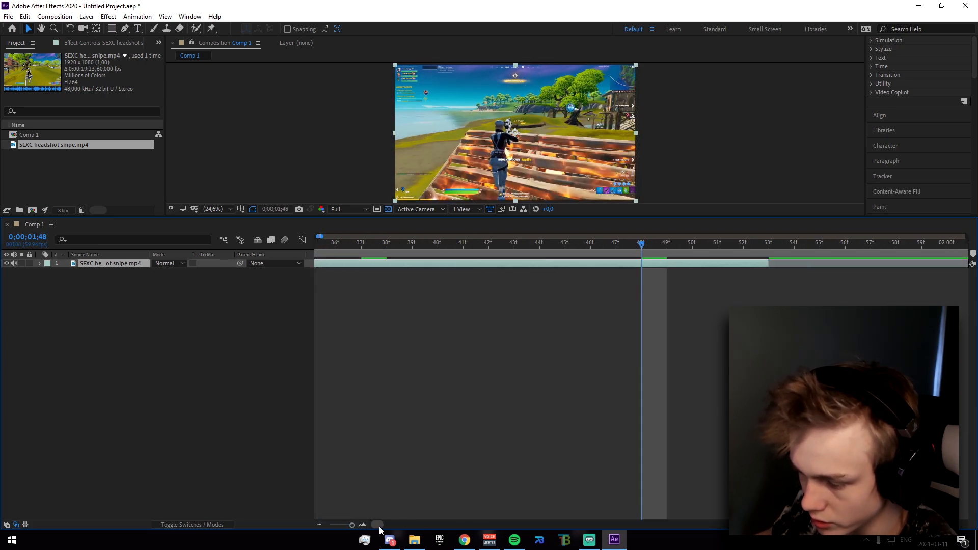
pyautogui.moveTo(658, 256); pyautogui.dragTo(359, 253)
pyautogui.scroll(-5, 407, 275)
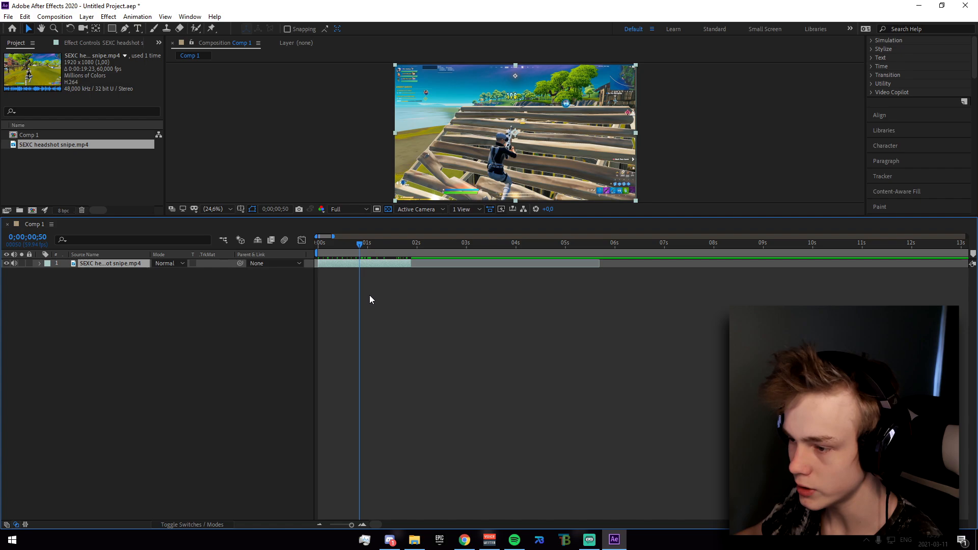
# Find the Twixtor Pro effect and apply it to the SEXC headshot snipe.mp4 layer
pyautogui.click(371, 298)
pyautogui.scroll(5, 925, 104)
pyautogui.click(902, 104)
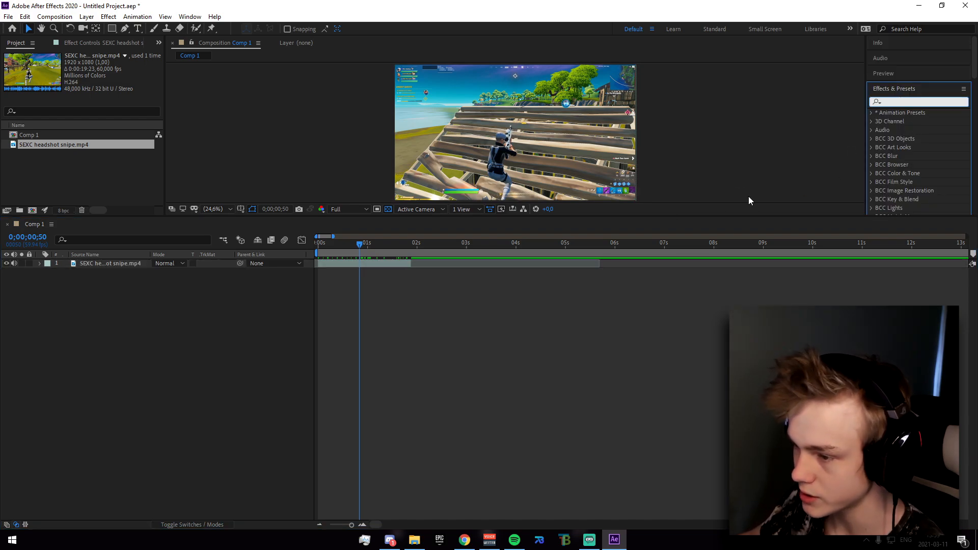
pyautogui.write('twixtor')
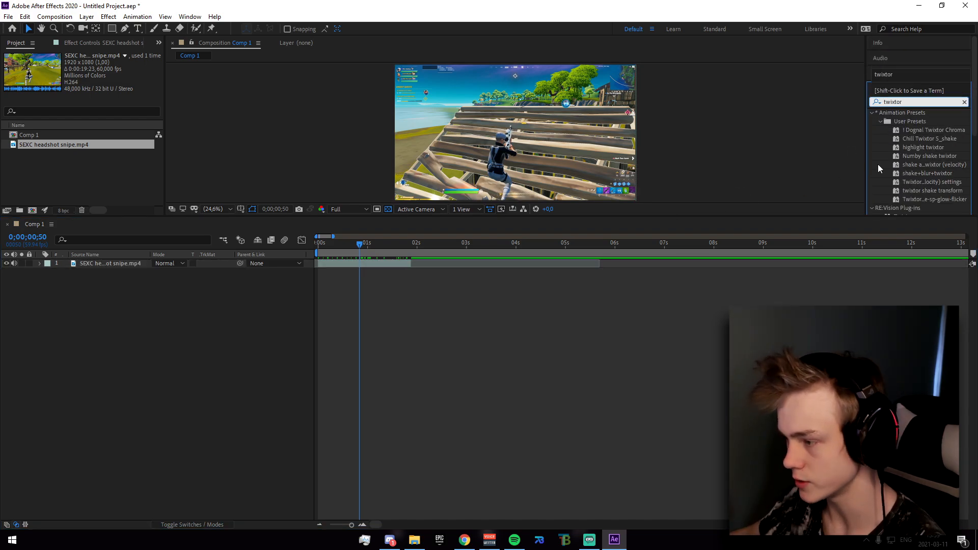
pyautogui.scroll(-2, 923, 181)
pyautogui.click(913, 172)
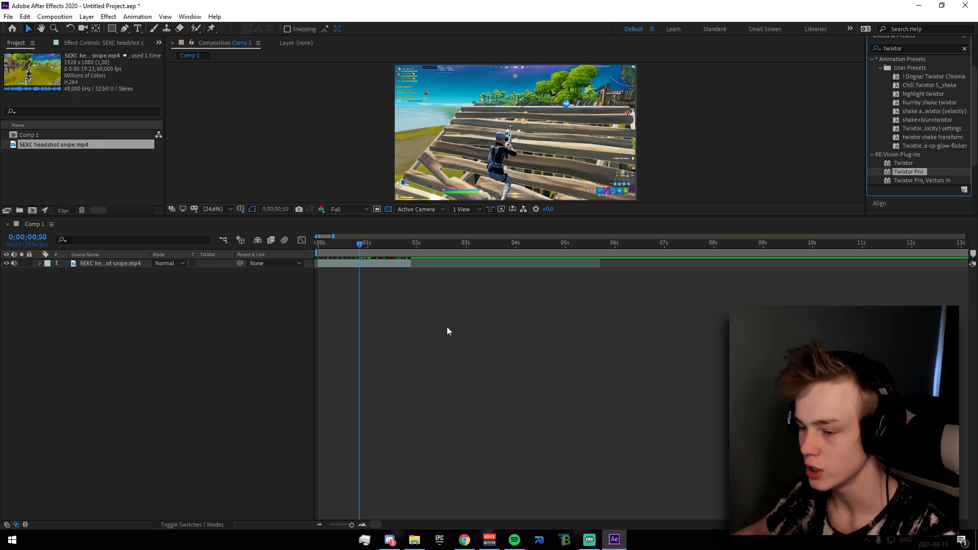
pyautogui.moveTo(897, 181); pyautogui.dragTo(362, 265)
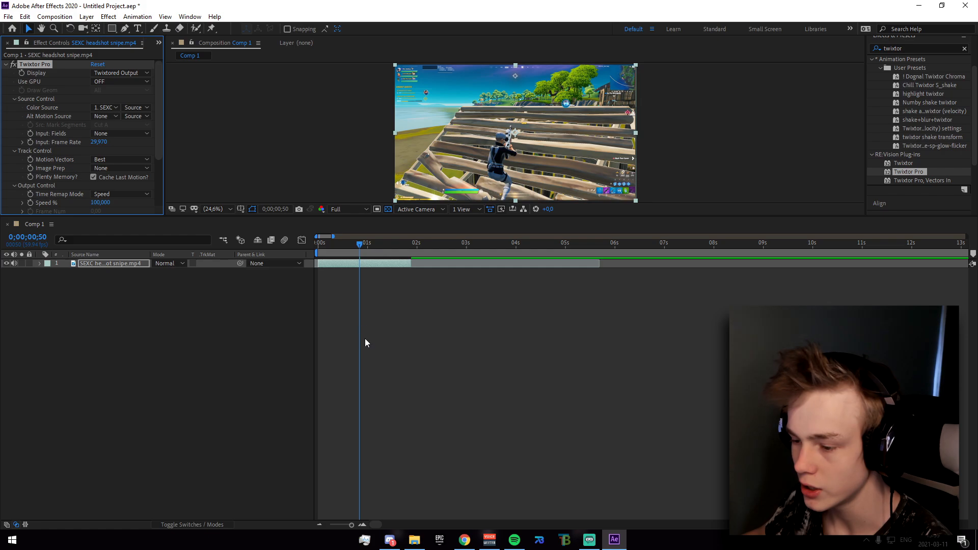
# Set Twixtor Pro's input frame rate to 59,94
pyautogui.scroll(2, 347, 326)
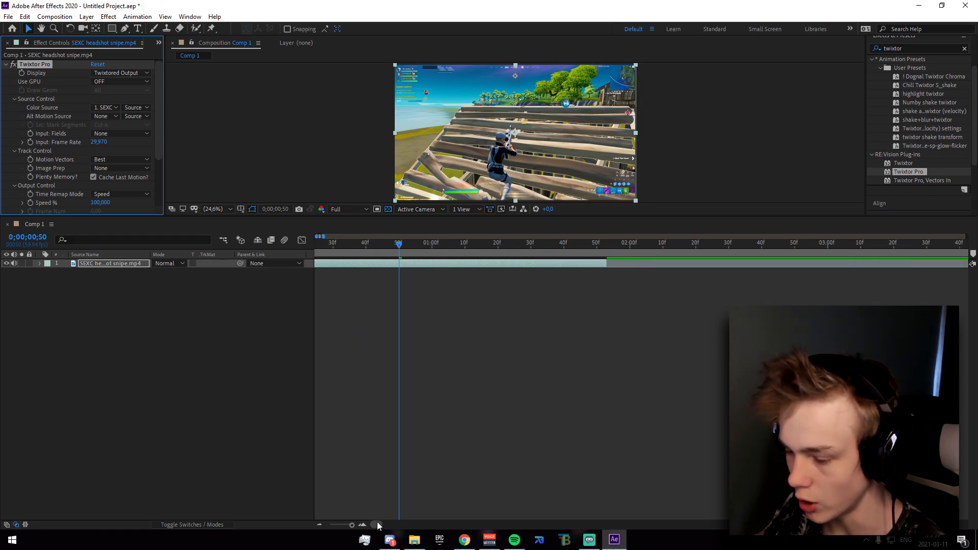
pyautogui.moveTo(377, 524); pyautogui.dragTo(374, 524)
pyautogui.scroll(-1, 403, 507)
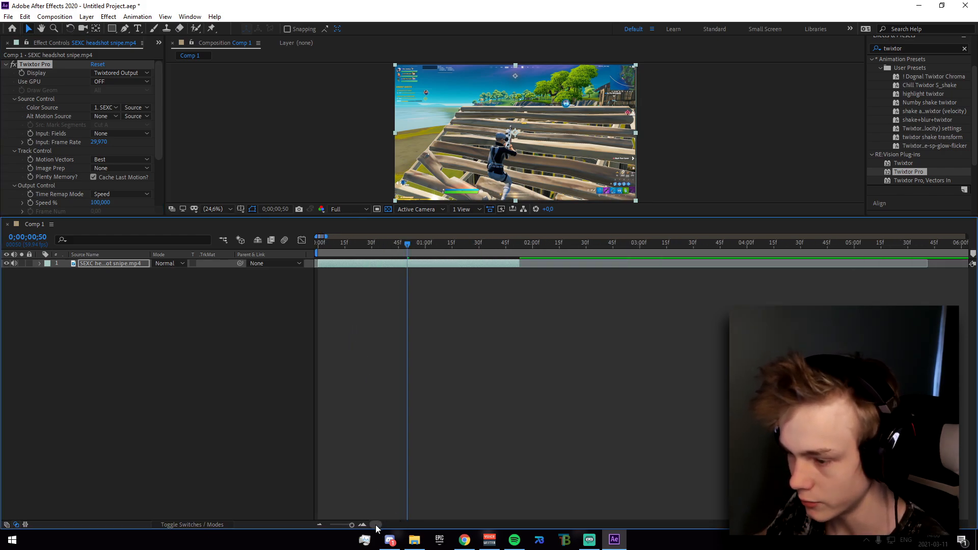
pyautogui.moveTo(407, 244)
pyautogui.mouseDown()
pyautogui.moveTo(365, 249)
pyautogui.moveTo(417, 254)
pyautogui.moveTo(397, 258)
pyautogui.mouseUp()
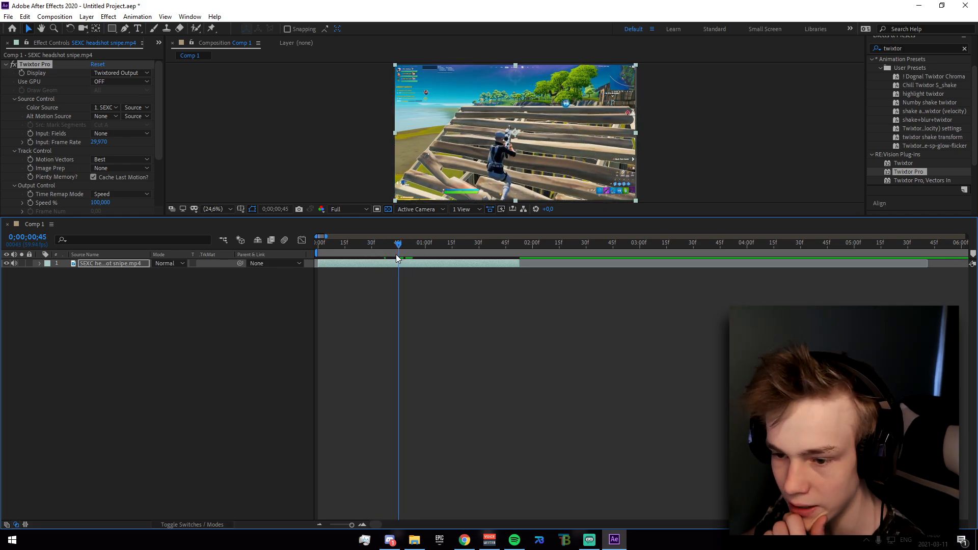
pyautogui.click(103, 144)
pyautogui.press('BackSpace')
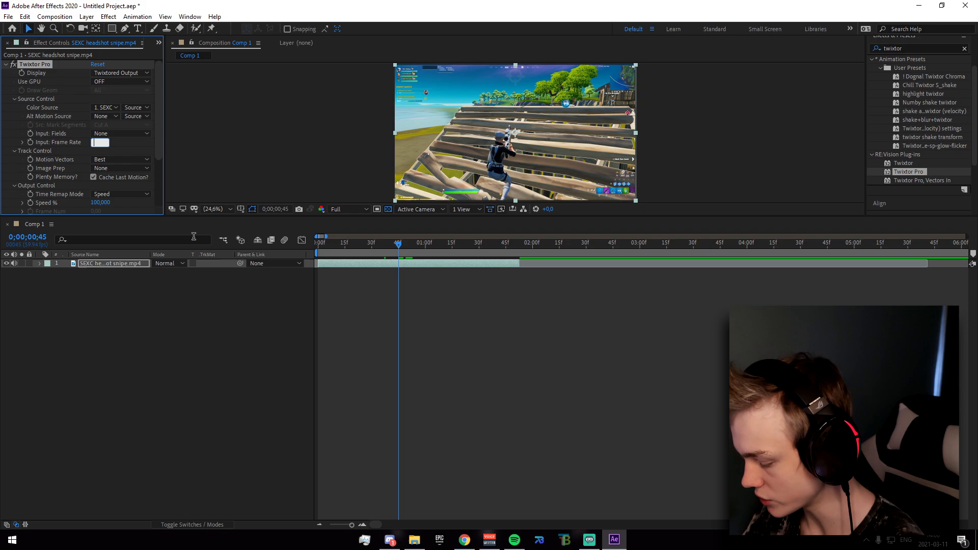
pyautogui.write('59,5')
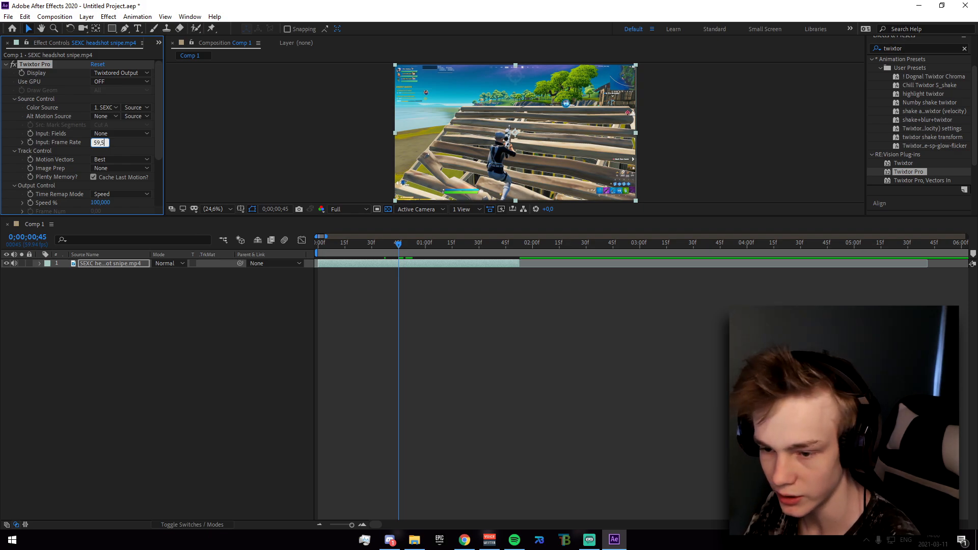
pyautogui.write('4')
pyautogui.press('Return')
# Keyframe Twixtor's Speed % at 100 at 0;00;00;20 and at 10 at 0;00;00;48
pyautogui.moveTo(399, 249); pyautogui.dragTo(354, 245)
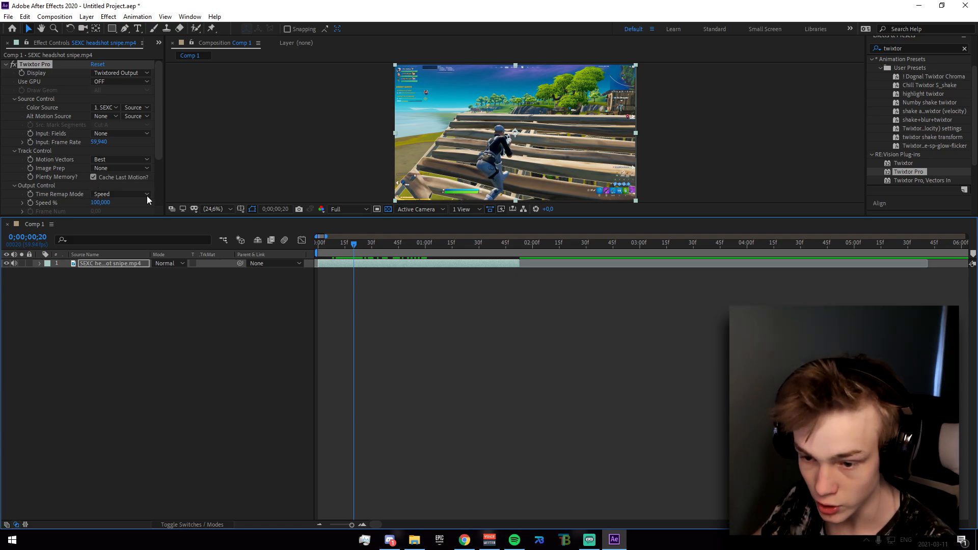
pyautogui.click(31, 203)
pyautogui.moveTo(356, 246); pyautogui.dragTo(406, 262)
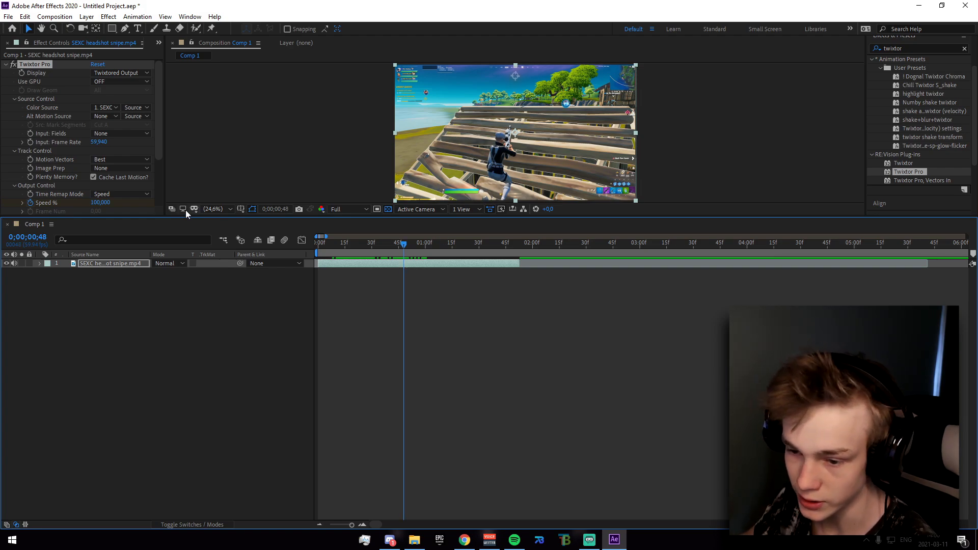
pyautogui.scroll(-1, 131, 207)
pyautogui.click(100, 180)
pyautogui.write('10')
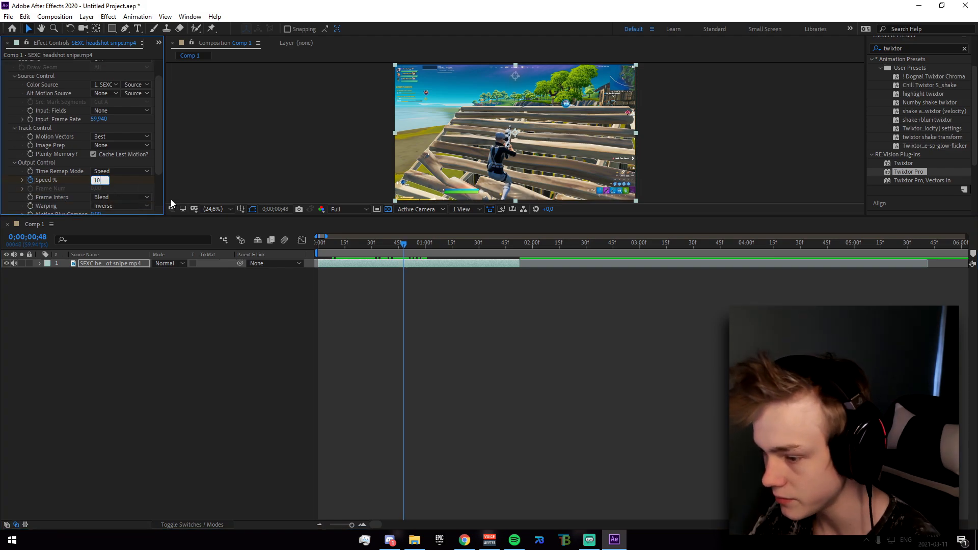
pyautogui.press('Return')
# Extend the layer's end to about 0;00;02;33 and add a Speed % keyframe of 10 at about 0;00;01;39
pyautogui.moveTo(520, 264); pyautogui.dragTo(591, 264)
pyautogui.moveTo(405, 244); pyautogui.dragTo(510, 284)
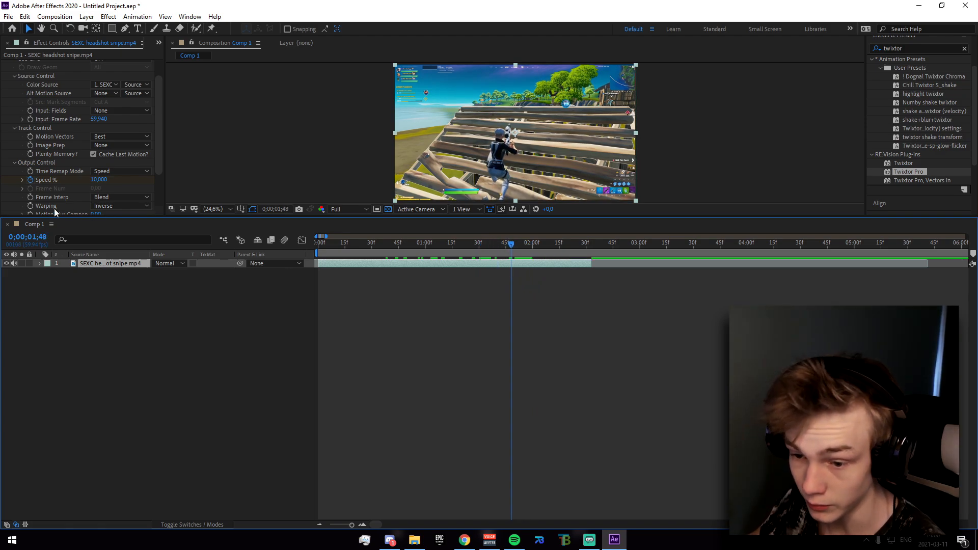
pyautogui.click(117, 262)
pyautogui.press('u')
pyautogui.click(13, 281)
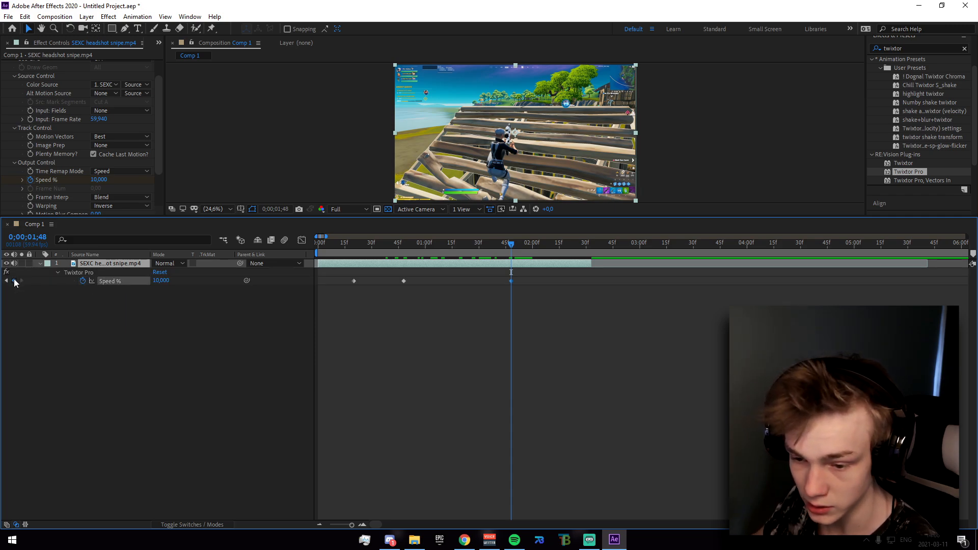
pyautogui.moveTo(511, 280); pyautogui.dragTo(496, 280)
# Add a Speed % keyframe of 300 at 0;00;01;44
pyautogui.moveTo(472, 244); pyautogui.dragTo(487, 262)
pyautogui.scroll(3, 508, 307)
pyautogui.moveTo(102, 180); pyautogui.dragTo(120, 185)
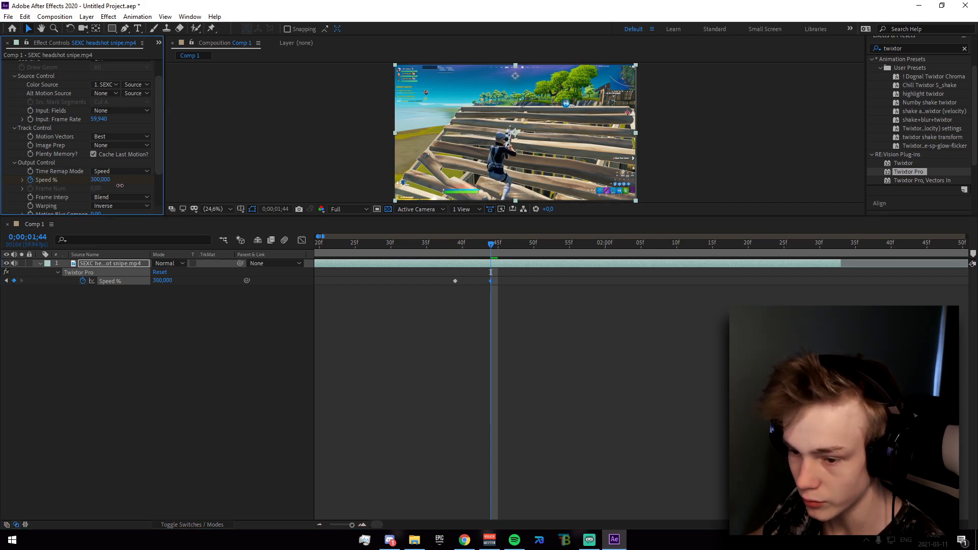
# Add a Speed % keyframe of 50 at 0;00;01;46
pyautogui.moveTo(491, 249); pyautogui.dragTo(511, 257)
pyautogui.click(113, 172)
pyautogui.click(79, 173)
pyautogui.click(95, 181)
pyautogui.write('50')
pyautogui.press('Return')
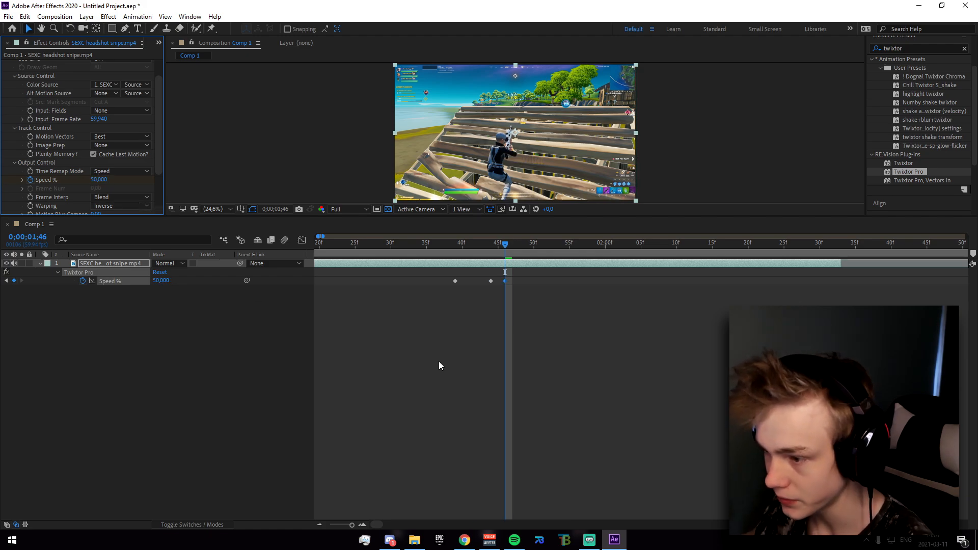
# Find the S_BlurMoCurves effect and apply it to the sniper clip layer
pyautogui.scroll(-5, 439, 362)
pyautogui.moveTo(378, 524); pyautogui.dragTo(370, 524)
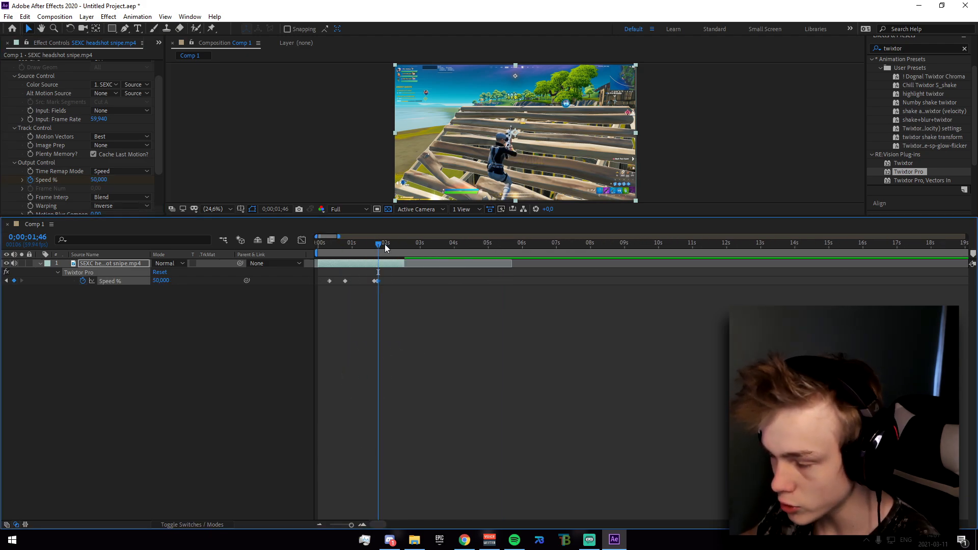
pyautogui.scroll(1, 901, 83)
pyautogui.click(908, 66)
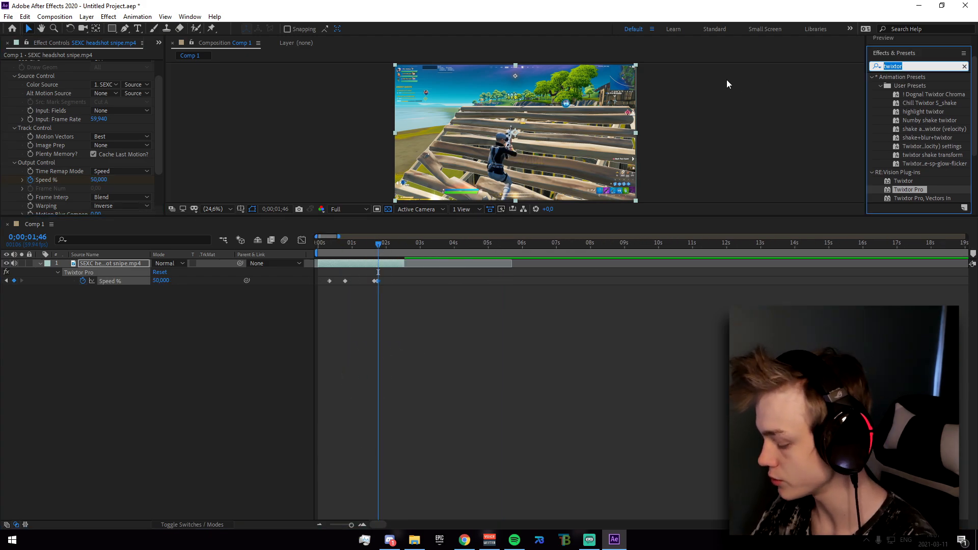
pyautogui.write('blurmo')
pyautogui.moveTo(916, 86); pyautogui.dragTo(344, 253)
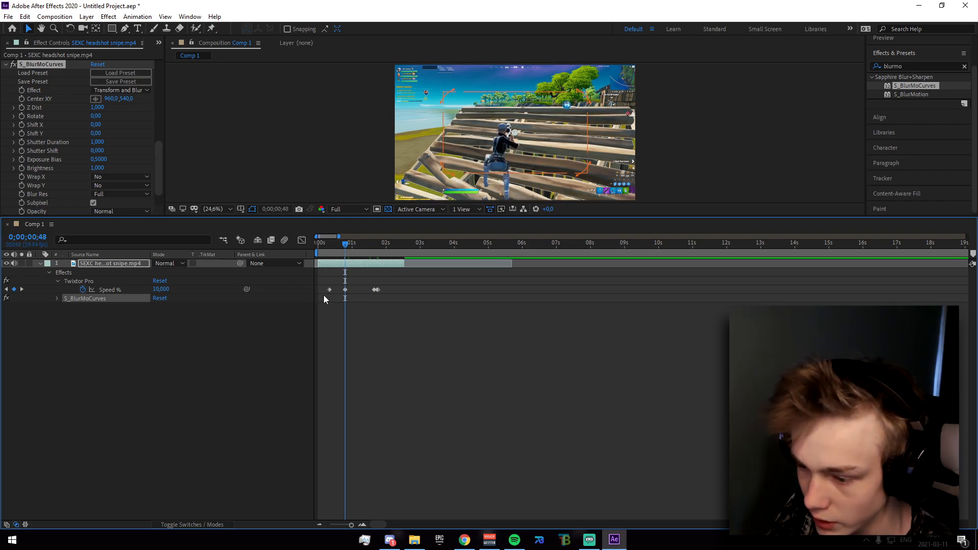
# Start keyframing Z Dist and Rotate in S_BlurMoCurves at the first Speed % keyframe, at 0;00;00;20
pyautogui.scroll(1, 377, 391)
pyautogui.moveTo(377, 524); pyautogui.dragTo(372, 525)
pyautogui.moveTo(374, 248); pyautogui.dragTo(341, 252)
pyautogui.click(21, 109)
# Add keyframes at 0;00;01;24 with Z Dist at 0,85 and Rotate at -5
pyautogui.moveTo(349, 249); pyautogui.dragTo(413, 265)
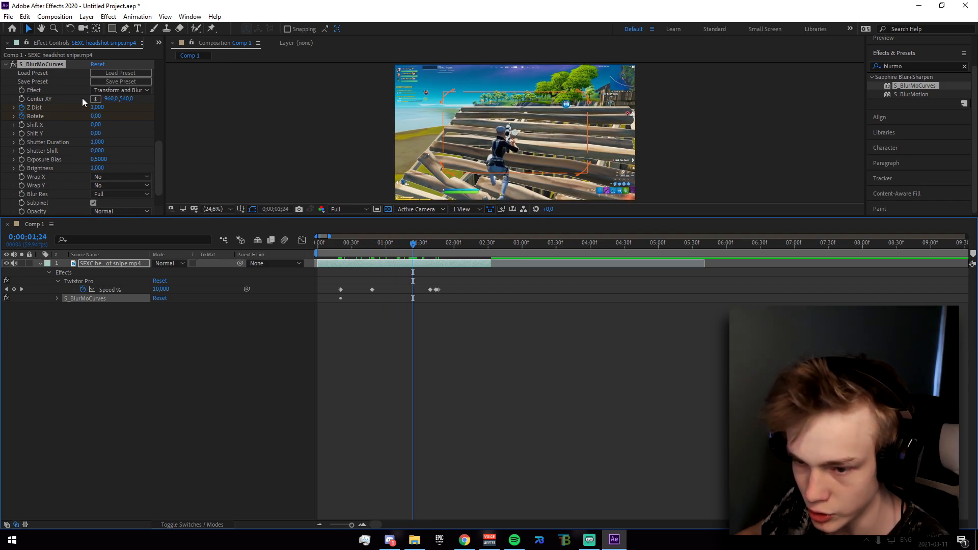
pyautogui.click(97, 108)
pyautogui.write('0,85')
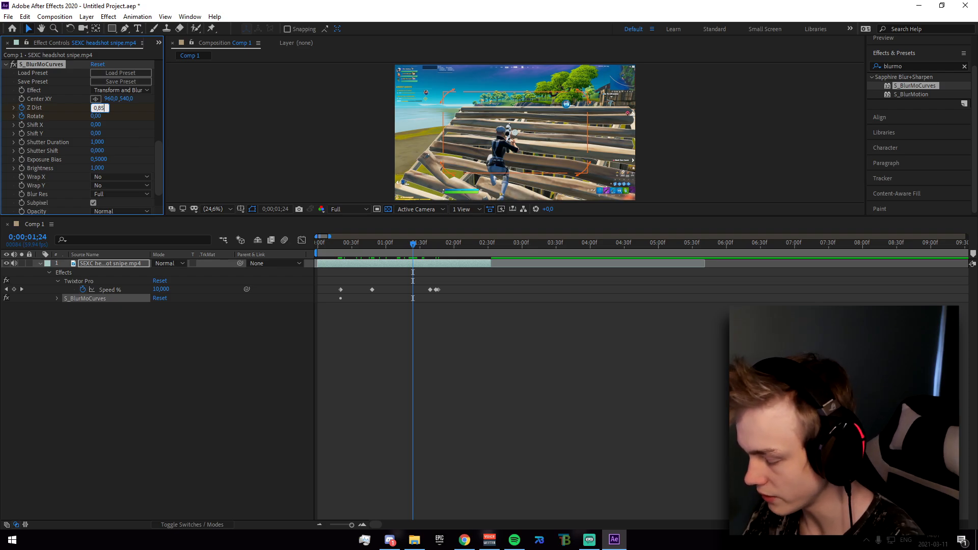
pyautogui.press('Return')
pyautogui.write('-5')
pyautogui.press('Return')
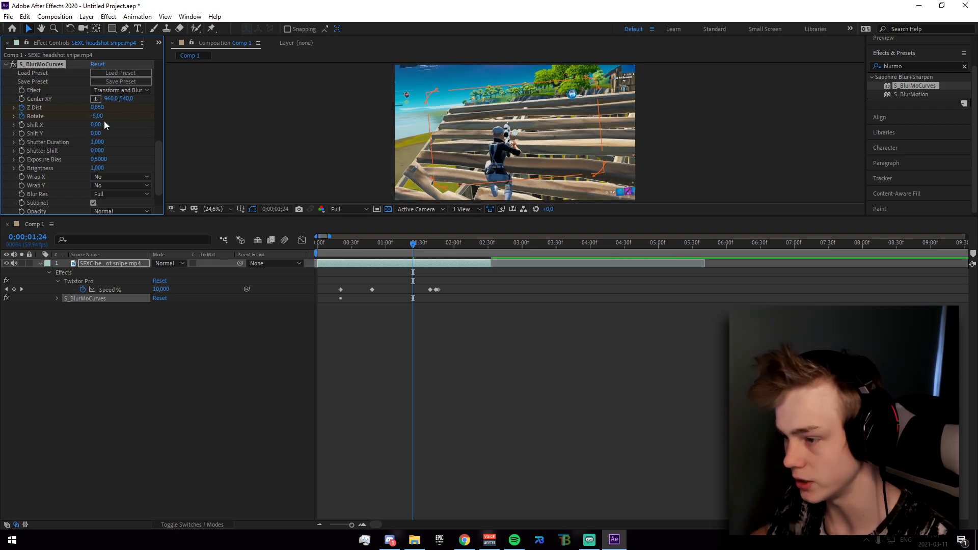
# Reveal the sniper clip's keyframes and apply Easy Ease In to the first Z Dist and Rotate keyframes
pyautogui.click(121, 265)
pyautogui.press('u')
pyautogui.press('u')
pyautogui.press('u')
pyautogui.moveTo(423, 341); pyautogui.dragTo(338, 341)
pyautogui.rightClick(340, 341)
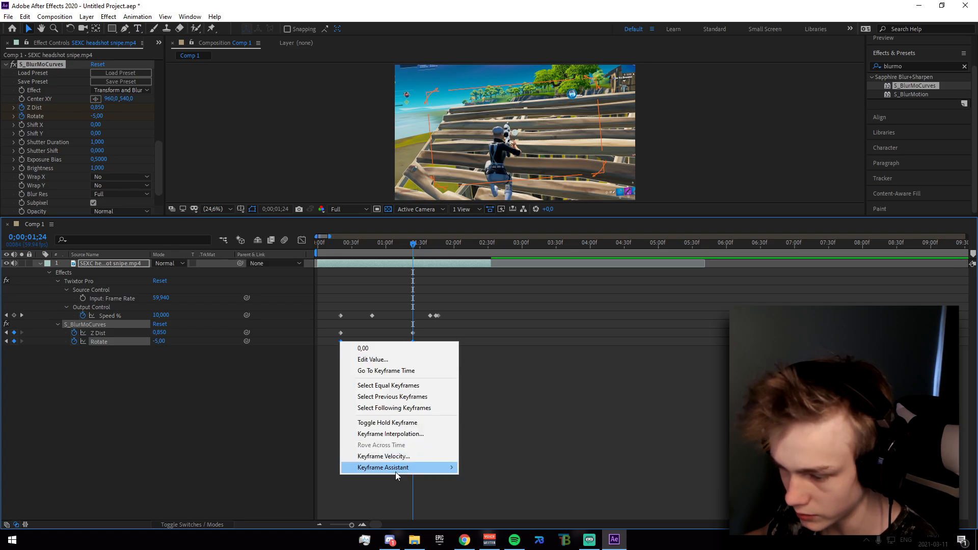
pyautogui.click(286, 297)
pyautogui.moveTo(417, 347); pyautogui.dragTo(341, 331)
pyautogui.rightClick(341, 342)
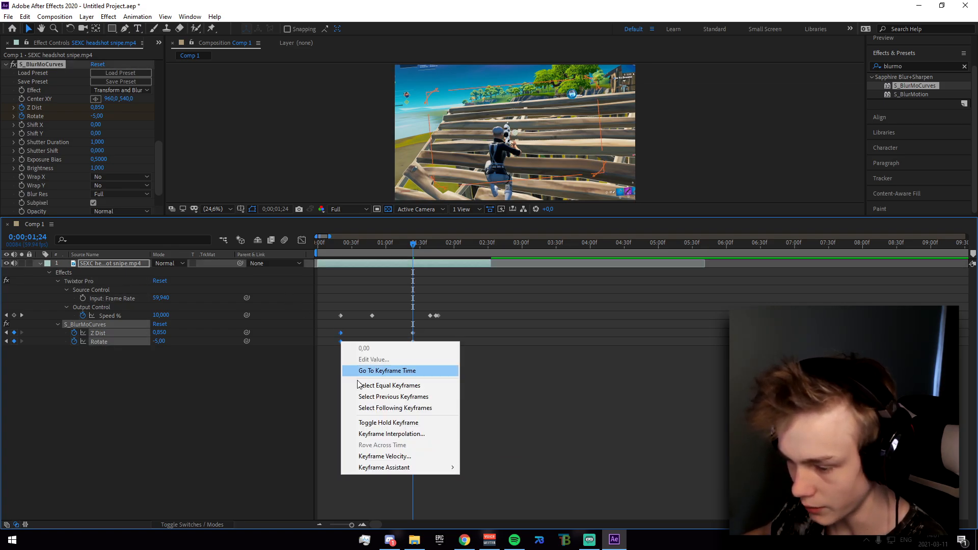
pyautogui.moveTo(448, 467)
pyautogui.click(523, 412)
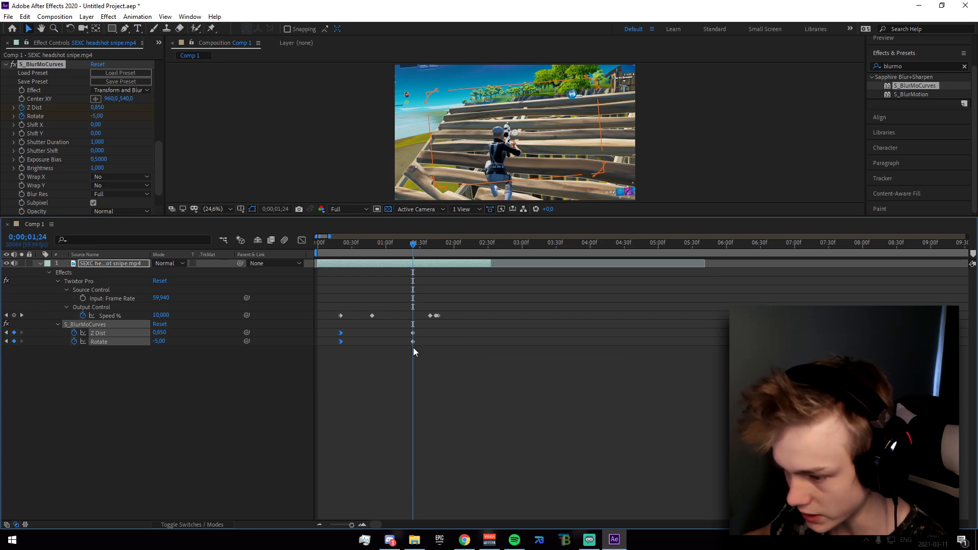
# Apply Easy Ease Out to the Z Dist and Rotate keyframes at 0;00;01;24
pyautogui.rightClick(411, 332)
pyautogui.moveTo(479, 462)
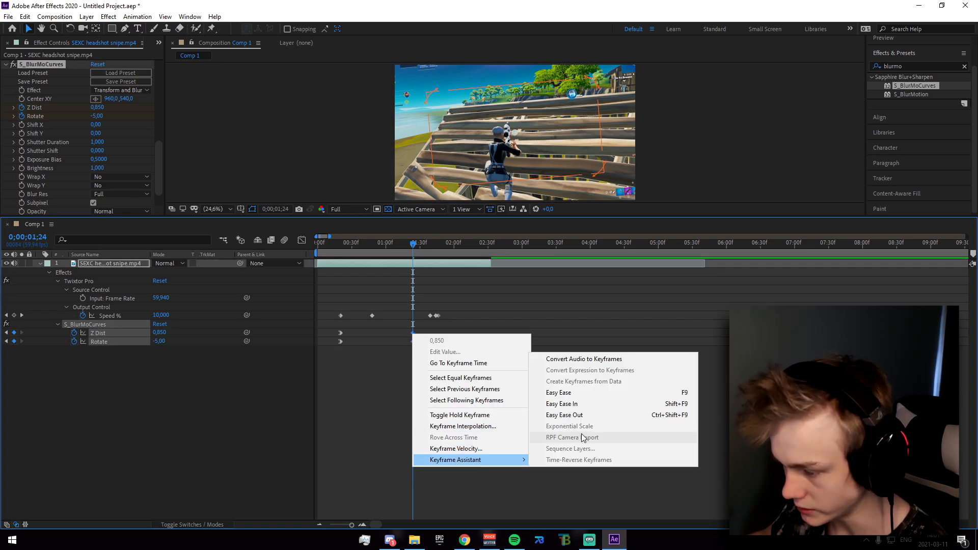
pyautogui.click(576, 418)
# Add keyframes at 0;00;01;44 that return Z Dist to 1 and Rotate to 0
pyautogui.moveTo(417, 251); pyautogui.dragTo(434, 253)
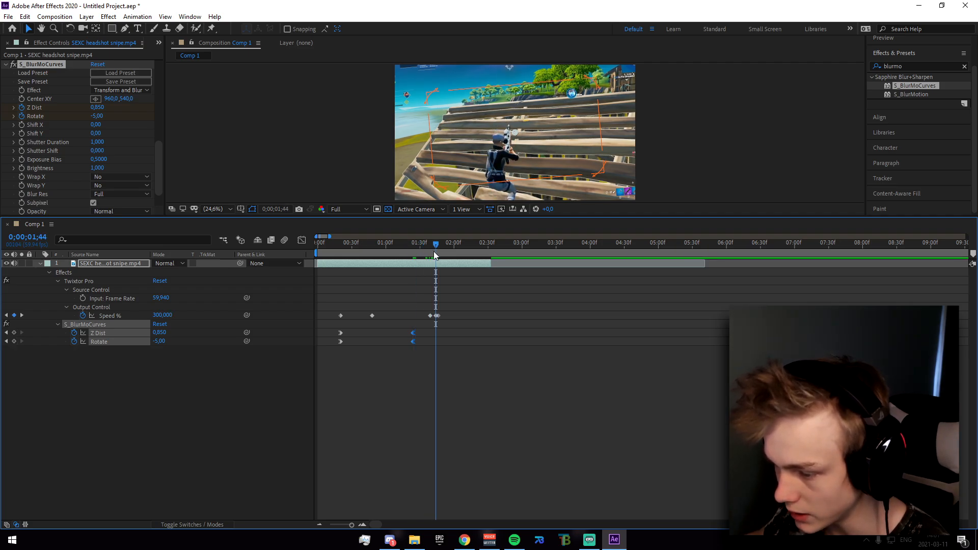
pyautogui.click(97, 107)
pyautogui.write('1')
pyautogui.press('Return')
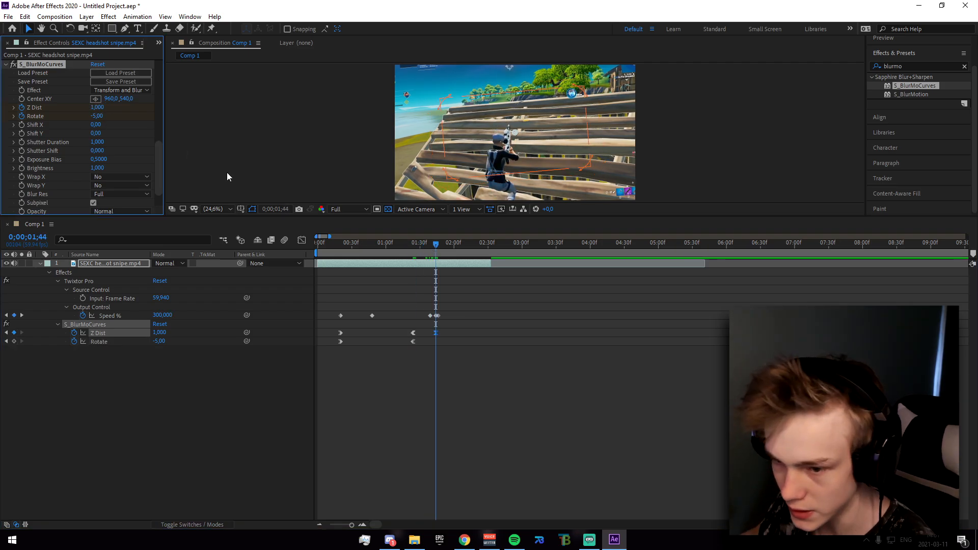
pyautogui.write('0')
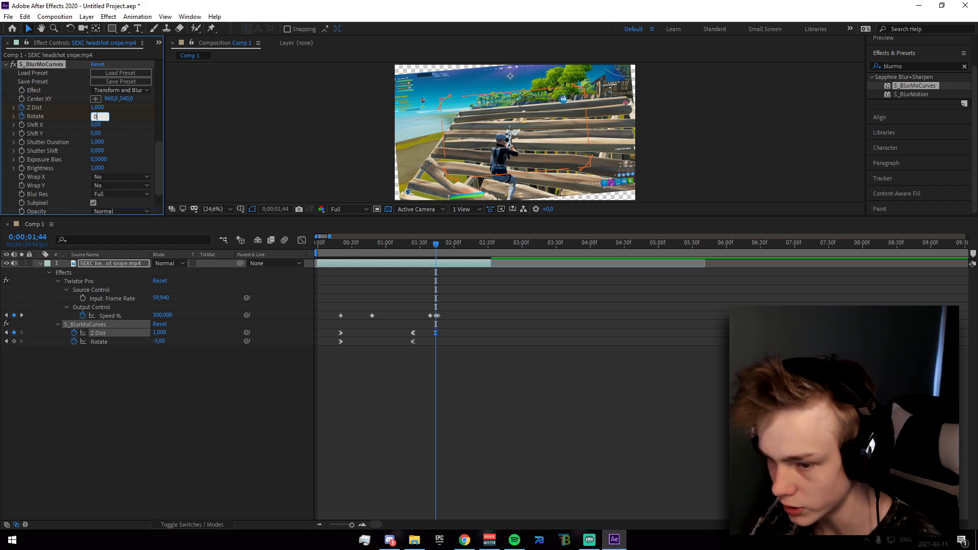
pyautogui.press('Return')
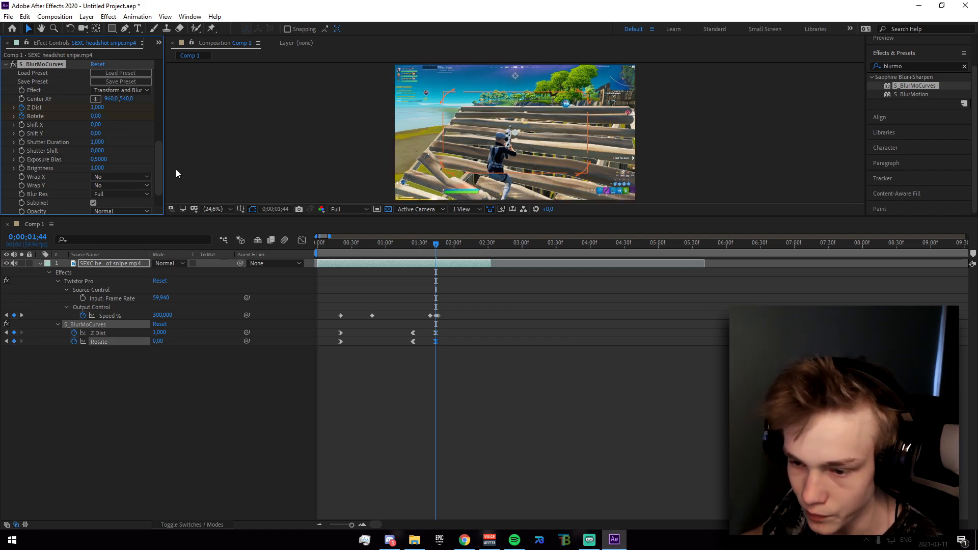
# Set both Wrap X and Wrap Y of S_BlurMoCurves to Reflect
pyautogui.click(121, 176)
pyautogui.click(107, 209)
pyautogui.click(121, 185)
pyautogui.click(125, 219)
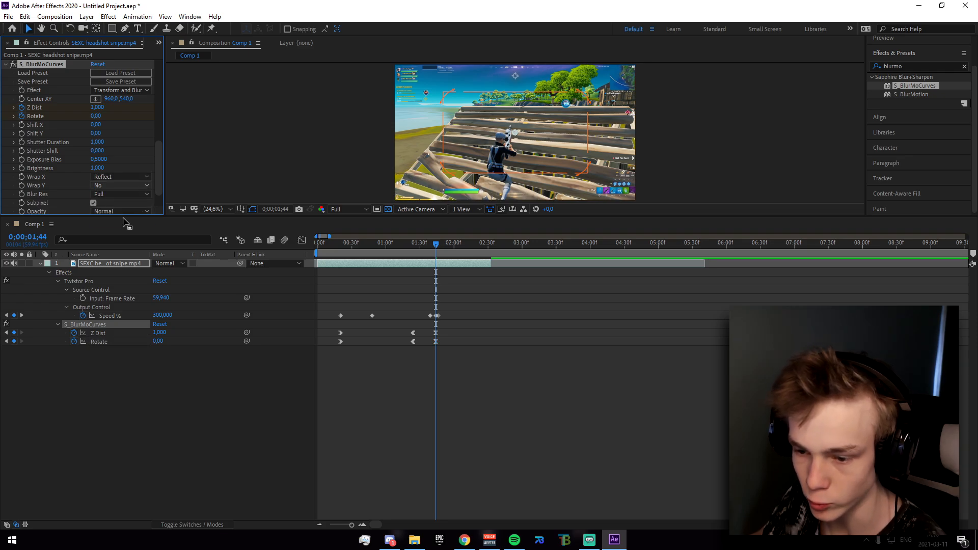
pyautogui.moveTo(429, 244); pyautogui.dragTo(471, 291)
pyautogui.click(460, 362)
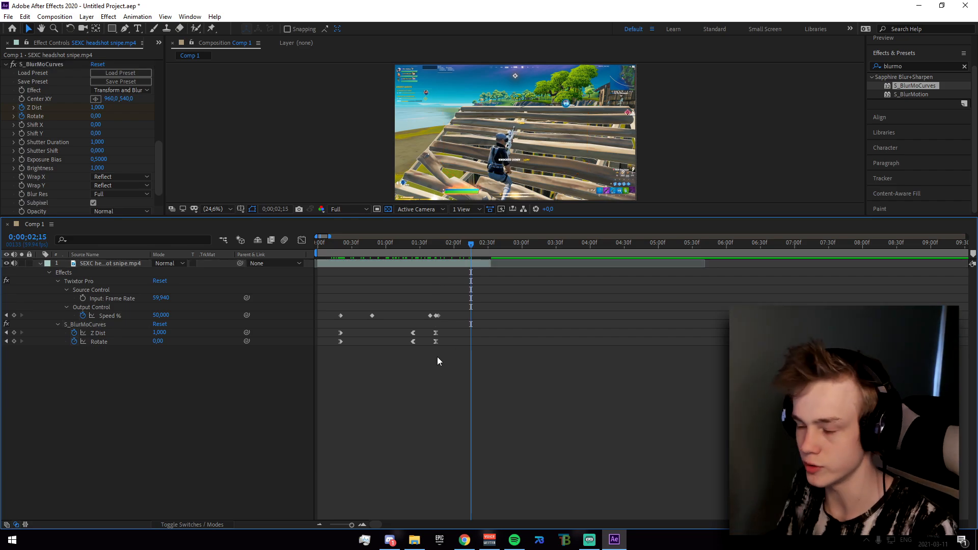
pyautogui.moveTo(471, 244); pyautogui.dragTo(466, 247)
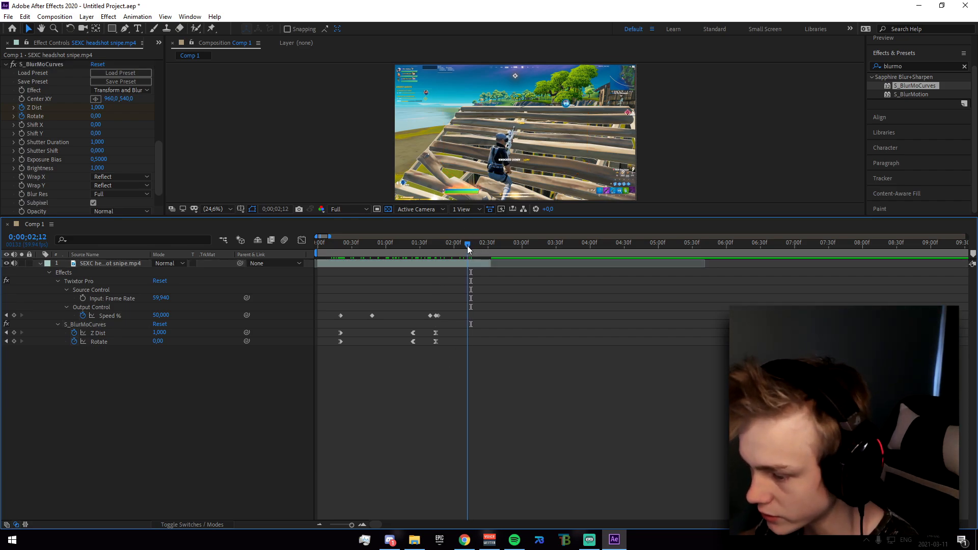
# Bring Bass_Drop_02.mp3 from the file explorer into Comp 1 and place it below the sniper clip layer
pyautogui.hotkey('alt', 'Tab')
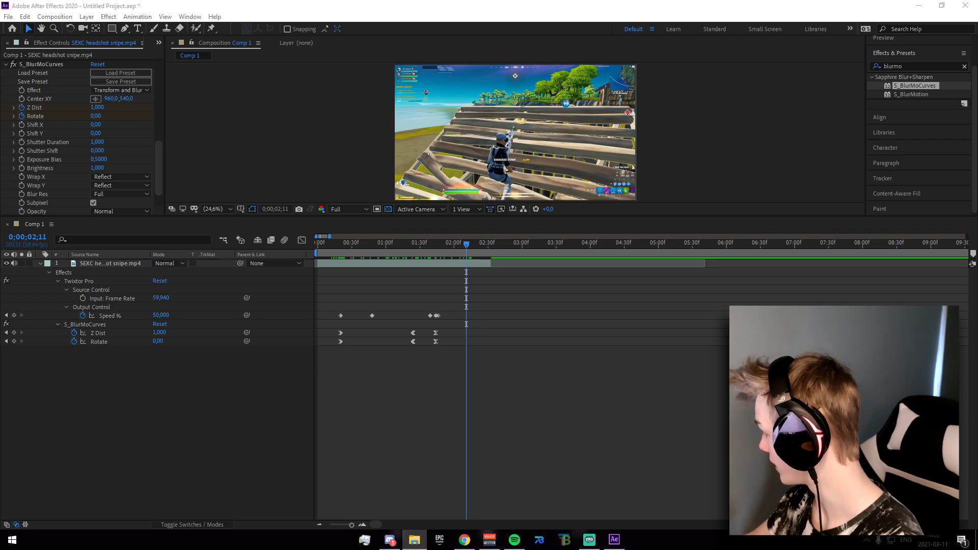
pyautogui.hotkey('alt', 'Tab')
pyautogui.hotkey('alt', 'Tab')
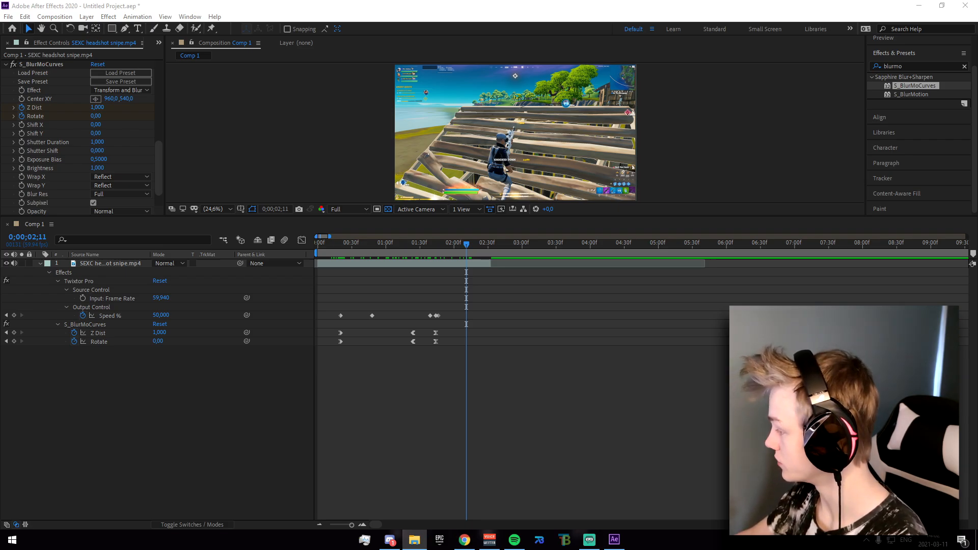
pyautogui.moveTo(0, 359); pyautogui.dragTo(535, 359)
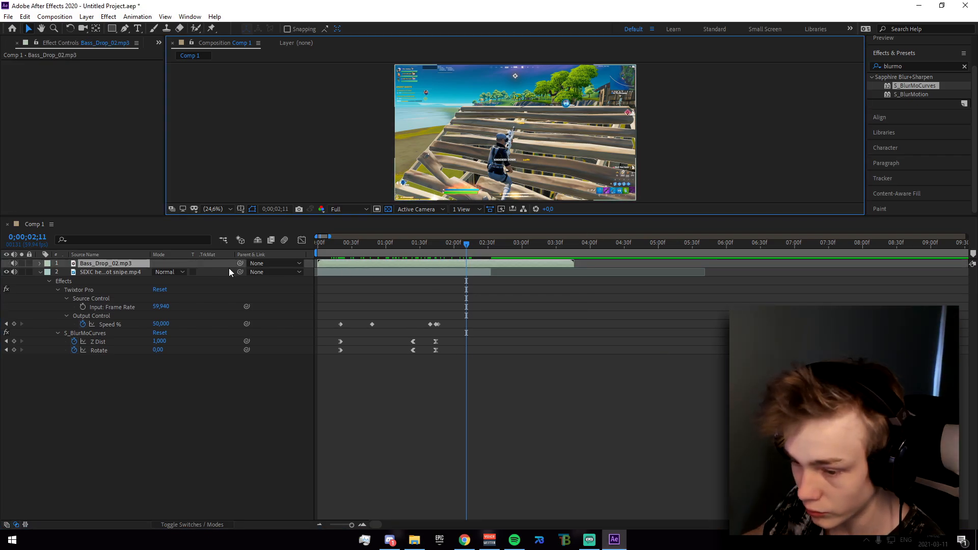
pyautogui.moveTo(108, 263); pyautogui.dragTo(107, 375)
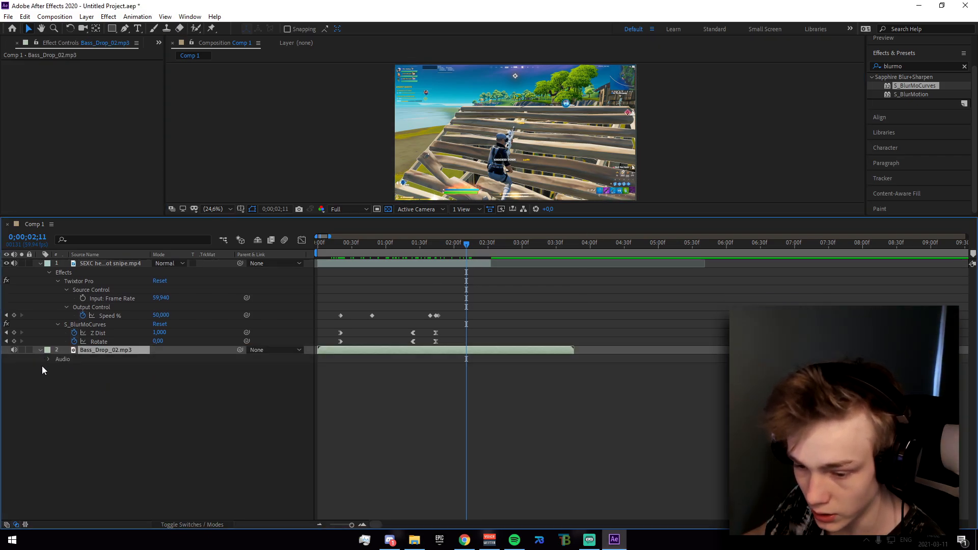
# Show the waveform of Bass_Drop_02.mp3 and time-reverse the layer
pyautogui.click(48, 359)
pyautogui.click(381, 245)
pyautogui.rightClick(349, 352)
pyautogui.rightClick(339, 349)
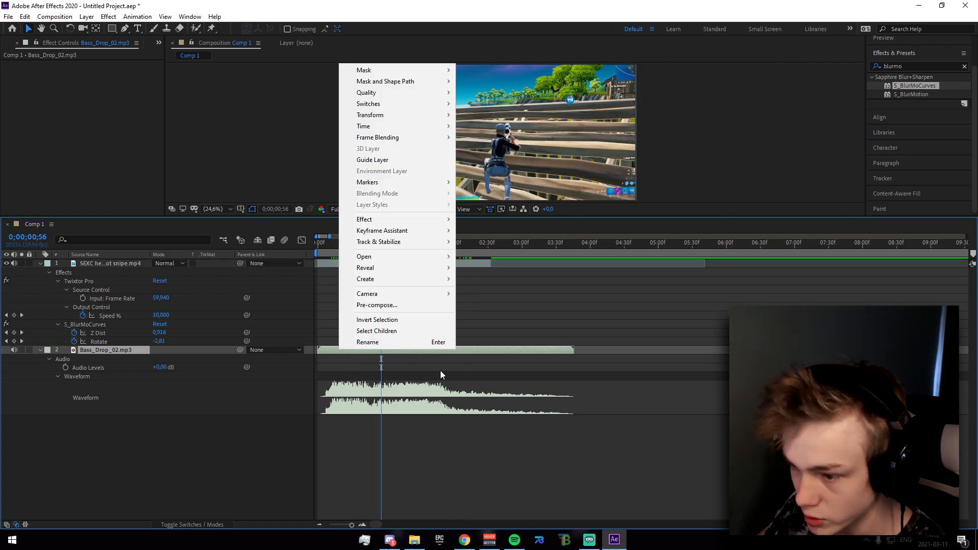
pyautogui.moveTo(385, 126)
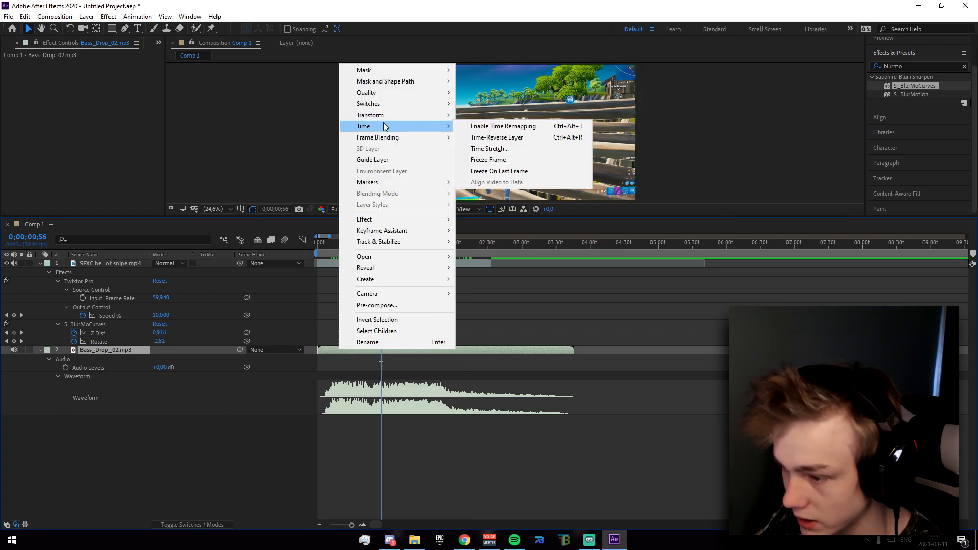
pyautogui.click(512, 137)
# Trim and shift the reversed bass drop so it starts at about 0;00;00;20 and ends just after 0;00;01;44
pyautogui.moveTo(319, 350); pyautogui.dragTo(397, 340)
pyautogui.moveTo(394, 249); pyautogui.dragTo(436, 253)
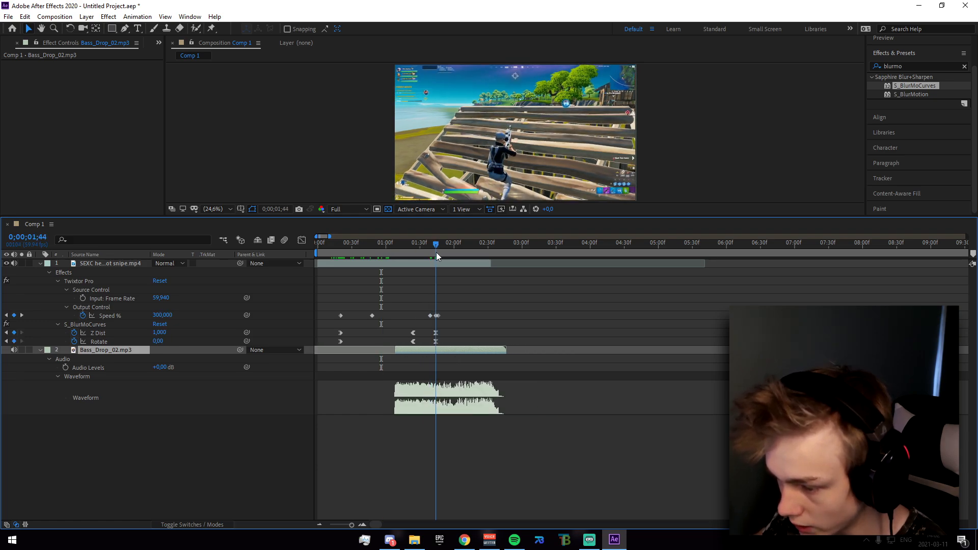
pyautogui.moveTo(468, 349); pyautogui.dragTo(443, 355)
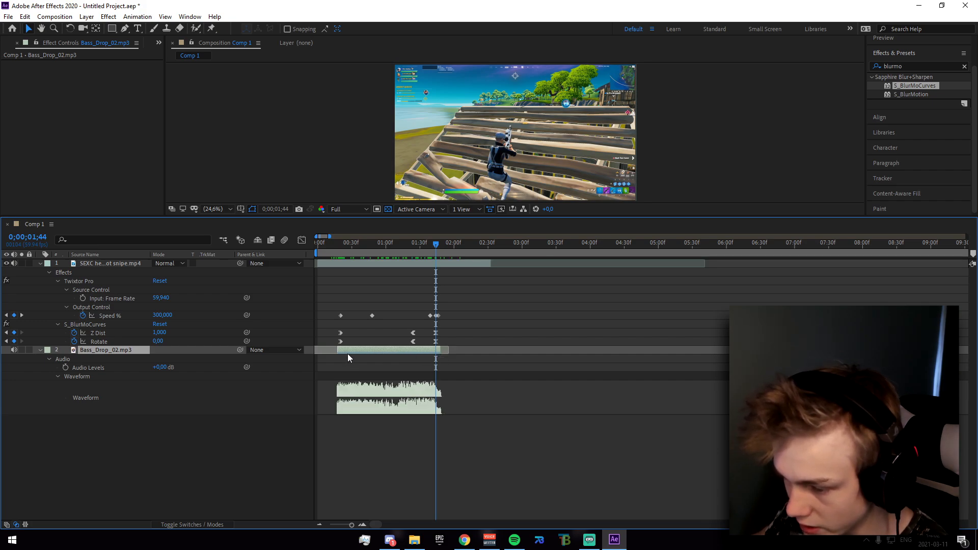
pyautogui.moveTo(337, 352); pyautogui.dragTo(342, 353)
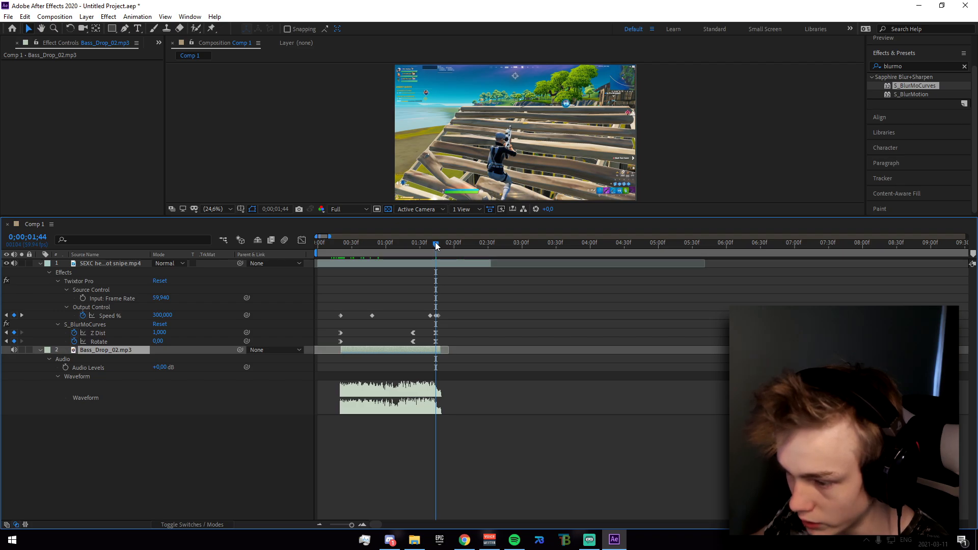
# Set the bass drop's Audio Levels to -15 dB at 0;00;00;20 and start keyframing the property there
pyautogui.moveTo(437, 246); pyautogui.dragTo(339, 267)
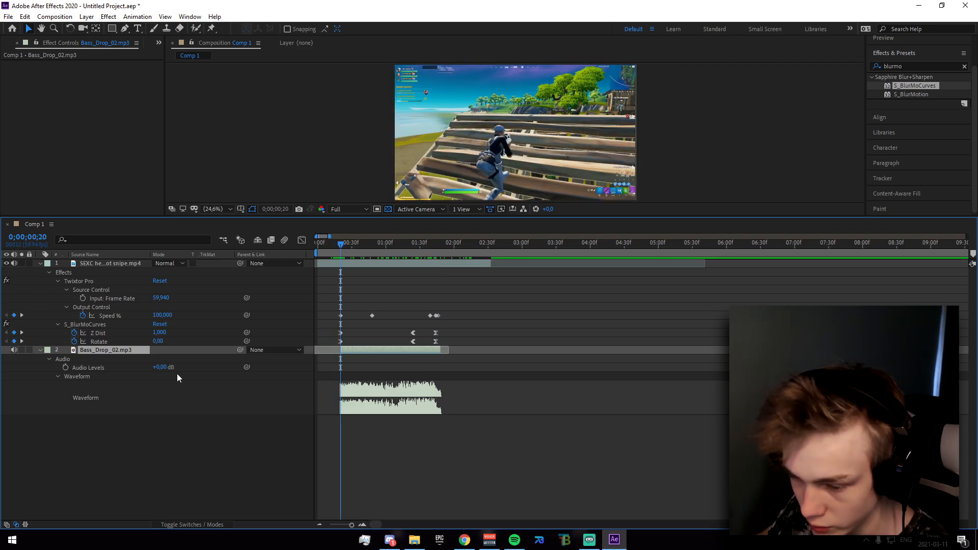
pyautogui.click(159, 368)
pyautogui.write('-15')
pyautogui.press('Return')
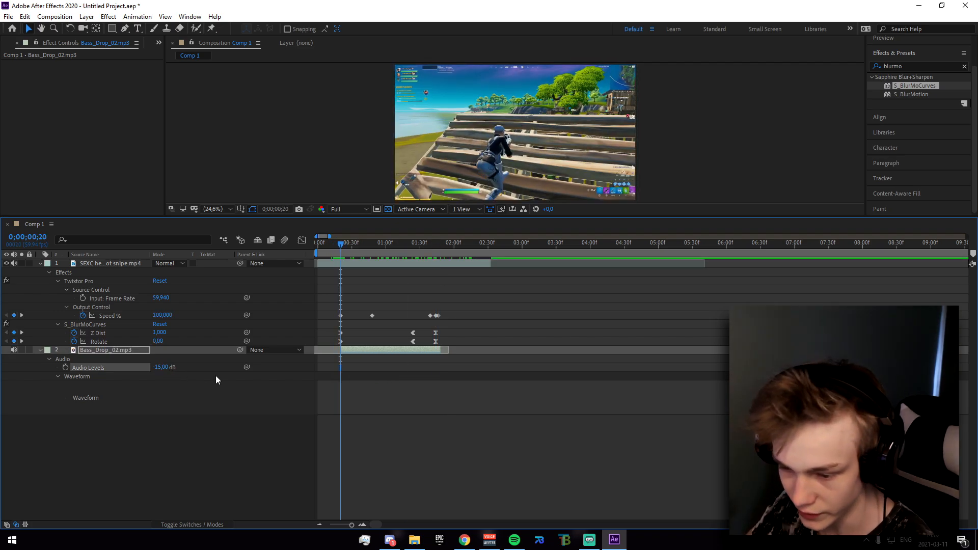
pyautogui.click(65, 367)
# Add an Audio Levels keyframe of 0 dB at 0;00;00;48 on the bass drop
pyautogui.moveTo(340, 250); pyautogui.dragTo(372, 255)
pyautogui.click(159, 367)
pyautogui.write('0')
pyautogui.press('Return')
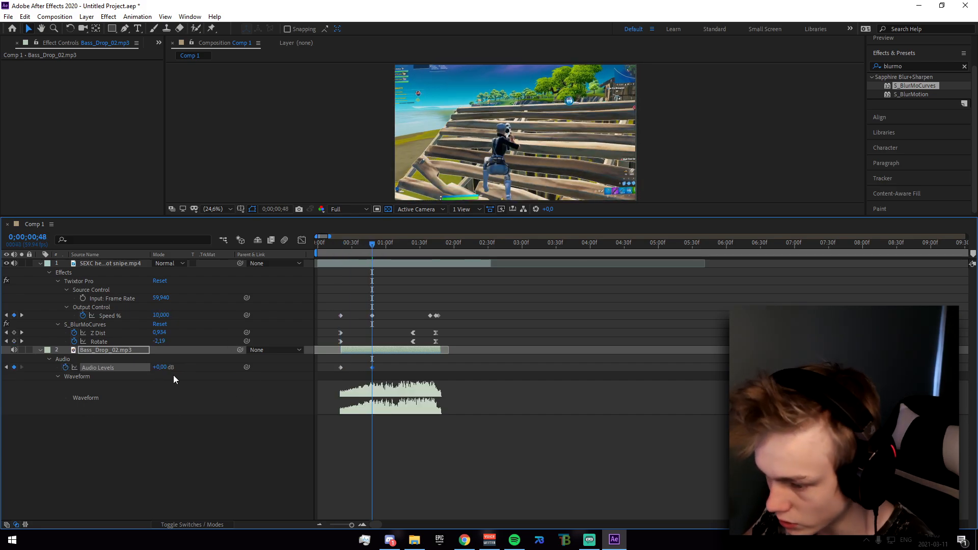
# Add glitch 5.mp4 to Comp 1 above the sniper clip and move it to around 0;00;00;58
pyautogui.moveTo(370, 247); pyautogui.dragTo(383, 268)
pyautogui.click(334, 449)
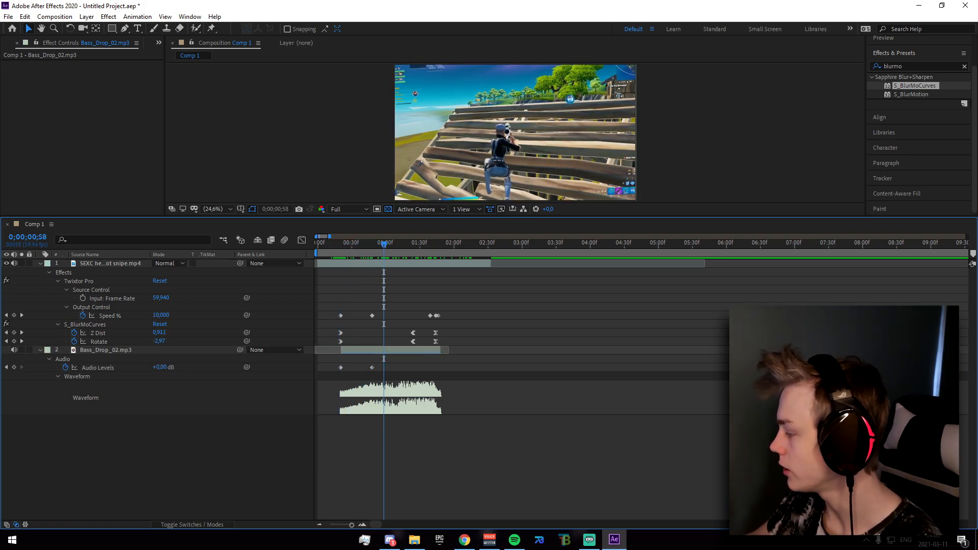
pyautogui.moveTo(626, 453); pyautogui.dragTo(549, 447)
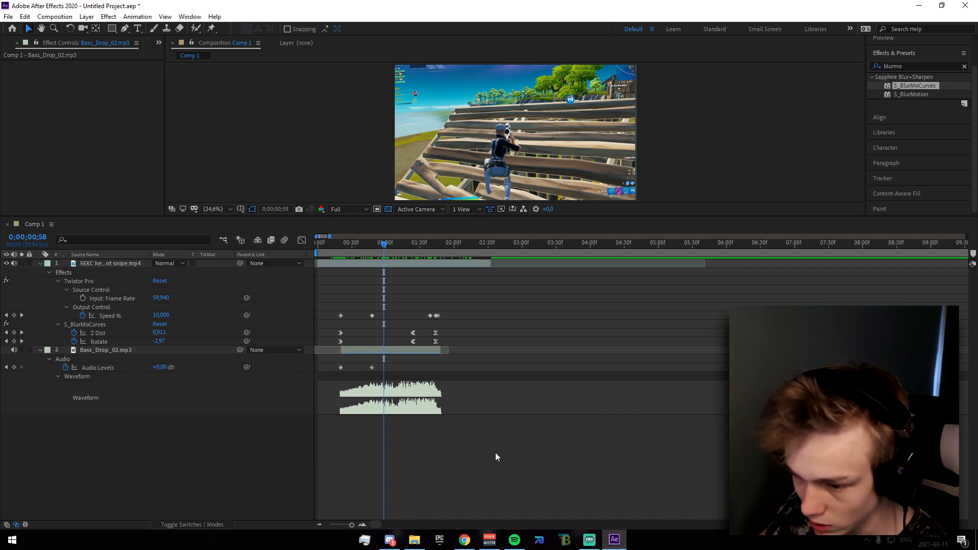
pyautogui.scroll(2, 359, 305)
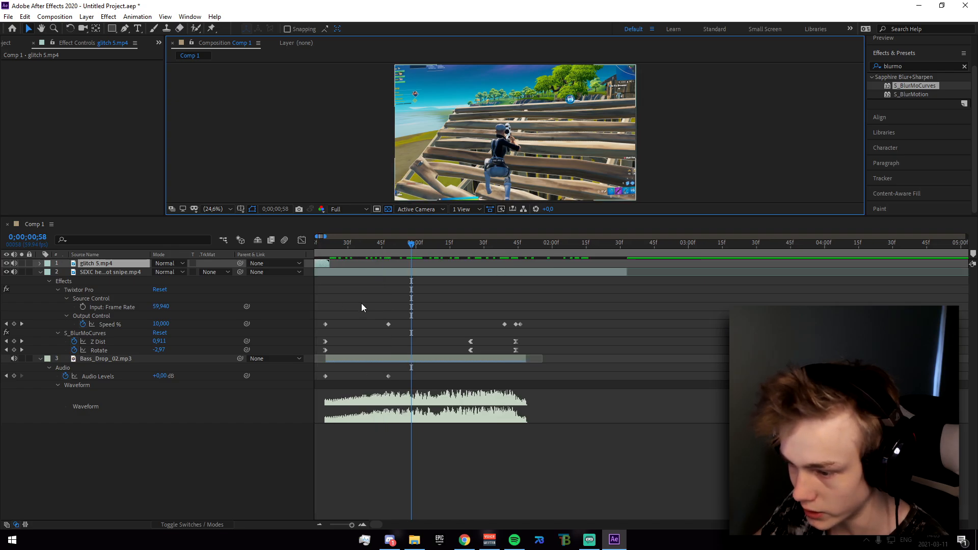
pyautogui.moveTo(331, 262); pyautogui.dragTo(420, 267)
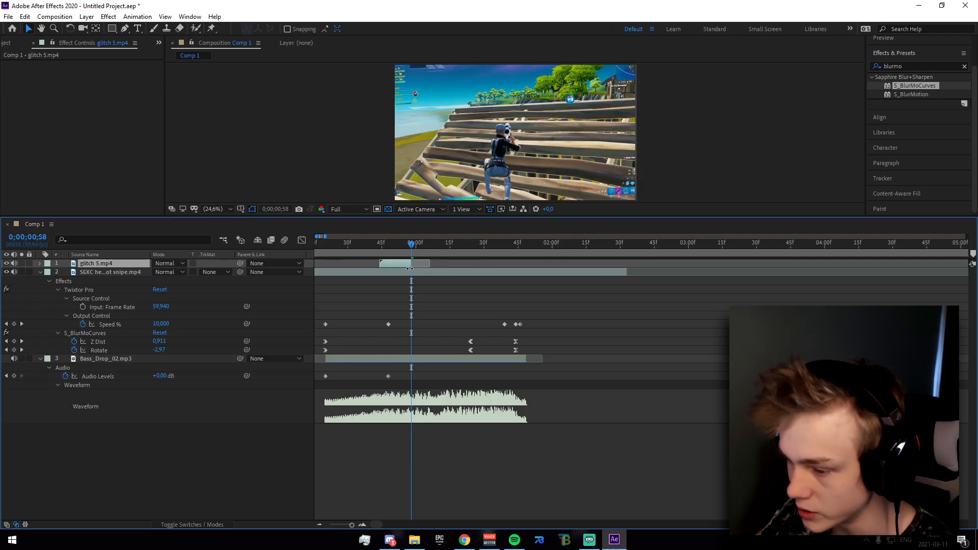
pyautogui.moveTo(410, 245)
pyautogui.mouseDown()
pyautogui.moveTo(383, 254)
pyautogui.moveTo(422, 263)
pyautogui.moveTo(414, 249)
pyautogui.mouseUp()
# Time-stretch the glitch 5.mp4 layer with a stretch factor of 300
pyautogui.rightClick(419, 266)
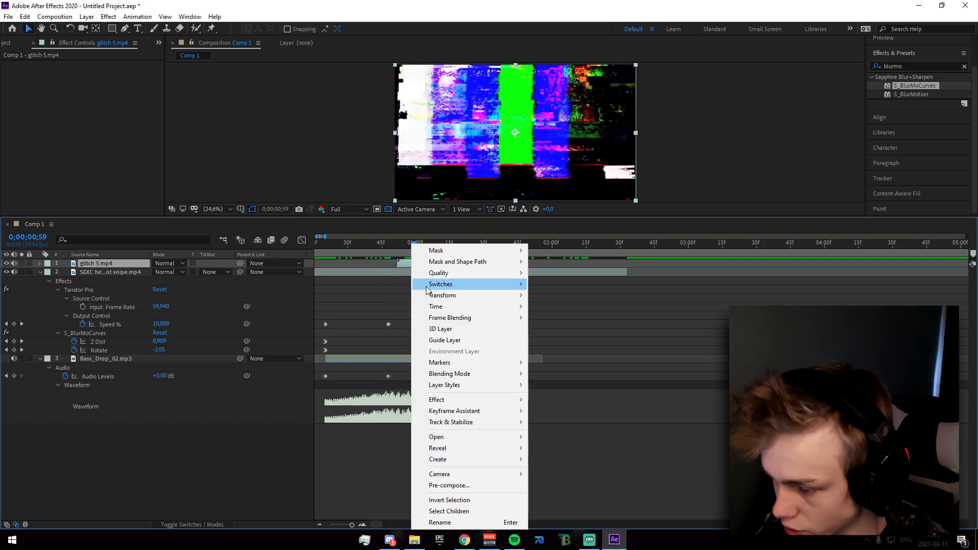
pyautogui.moveTo(445, 310)
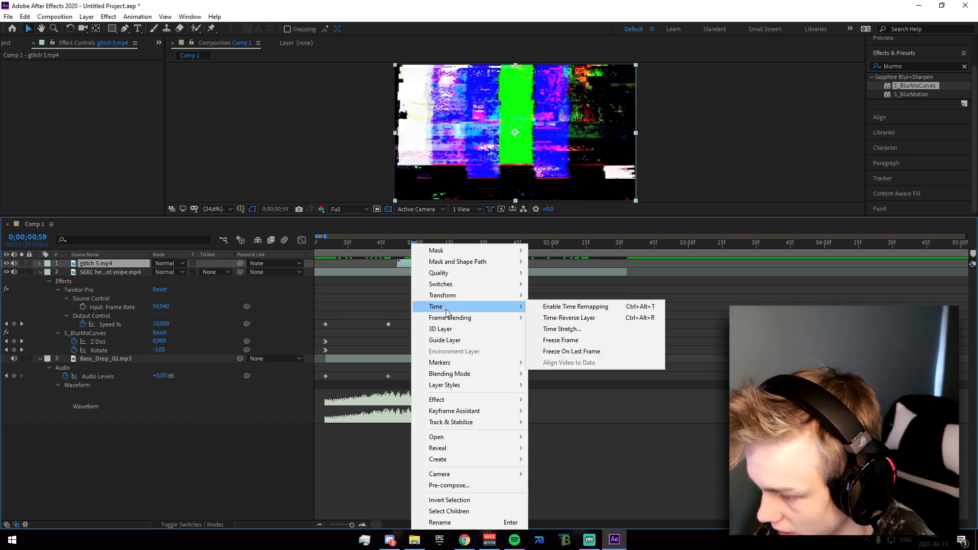
pyautogui.click(565, 329)
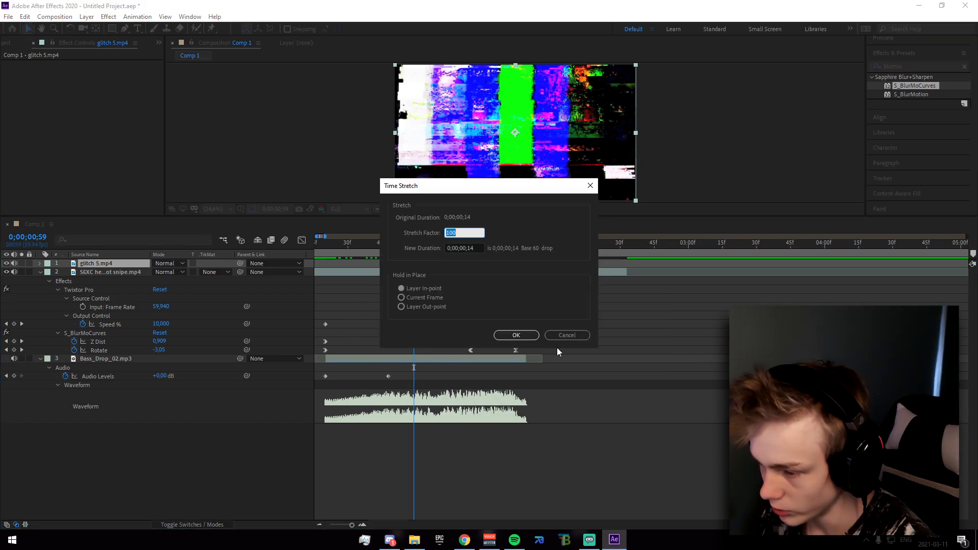
pyautogui.write('300')
pyautogui.press('Return')
# Time-stretch the glitch 5.mp4 layer with a stretch factor of 400 and move it to start at 0;00;00;48
pyautogui.moveTo(414, 243); pyautogui.dragTo(389, 258)
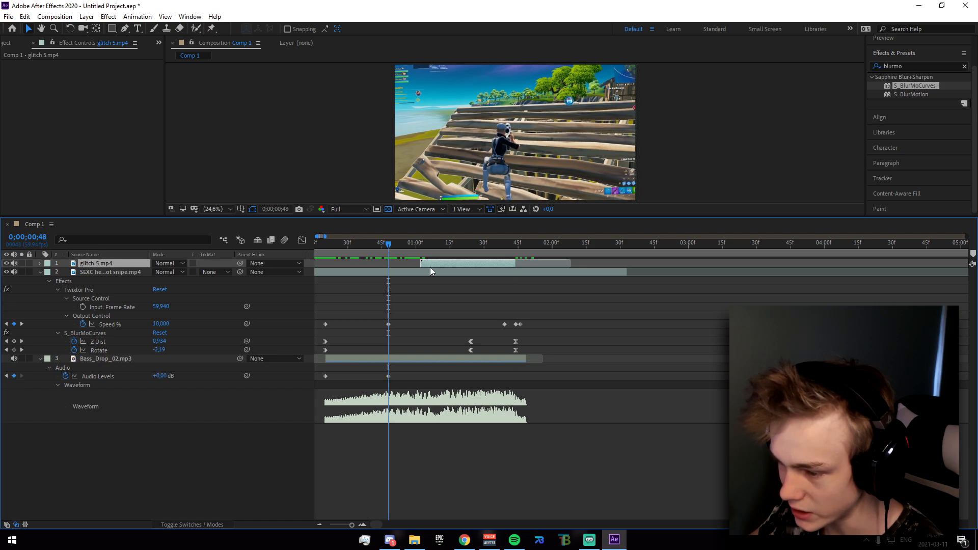
pyautogui.rightClick(430, 267)
pyautogui.moveTo(474, 306)
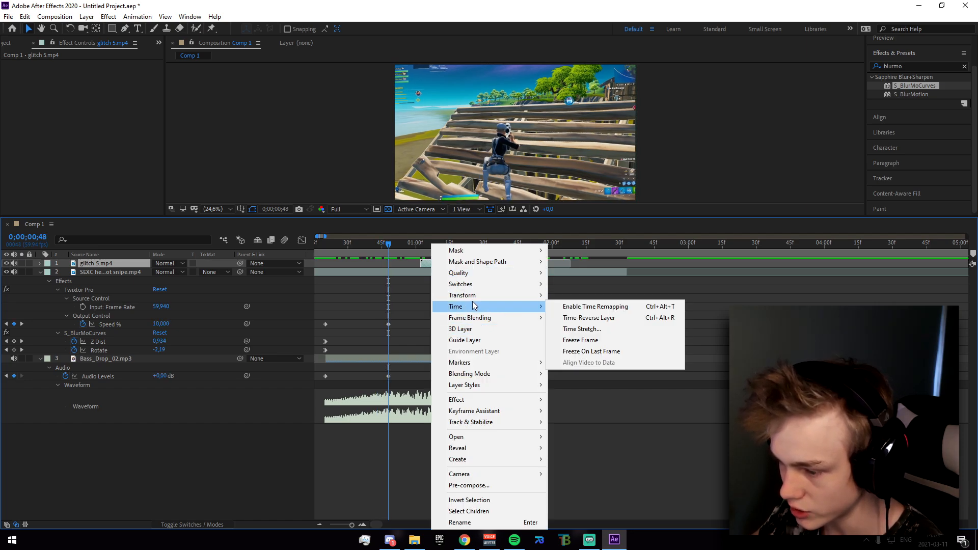
pyautogui.click(581, 329)
pyautogui.write('400')
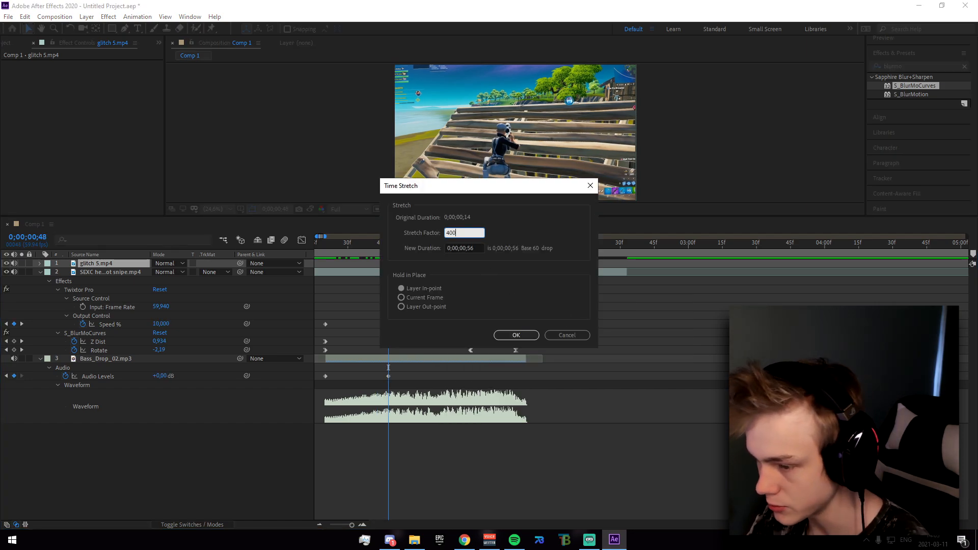
pyautogui.press('Return')
pyautogui.moveTo(426, 265); pyautogui.dragTo(470, 316)
# Find the luma effects and apply S_DissolveLuma to the glitch 5.mp4 layer
pyautogui.scroll(2, 896, 112)
pyautogui.moveTo(904, 102); pyautogui.dragTo(689, 109)
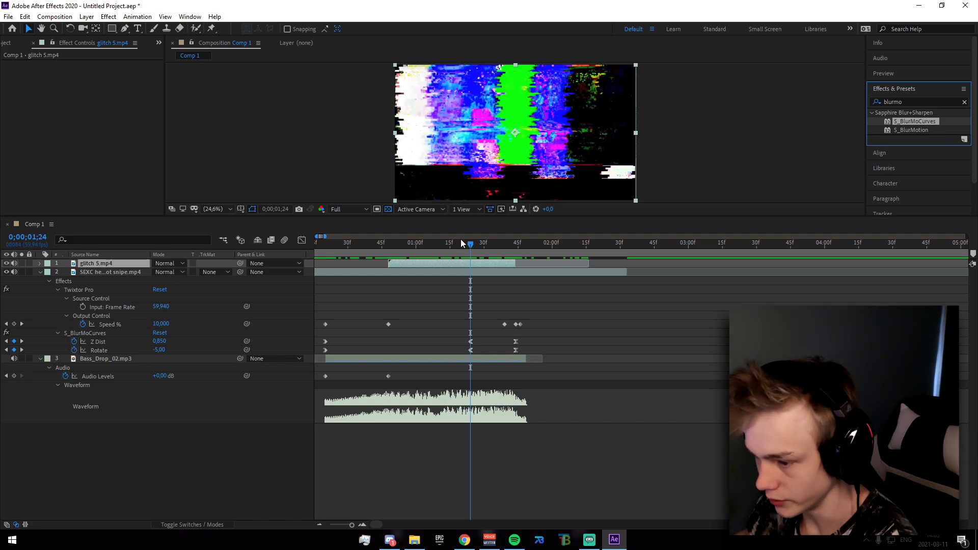
pyautogui.click(903, 102)
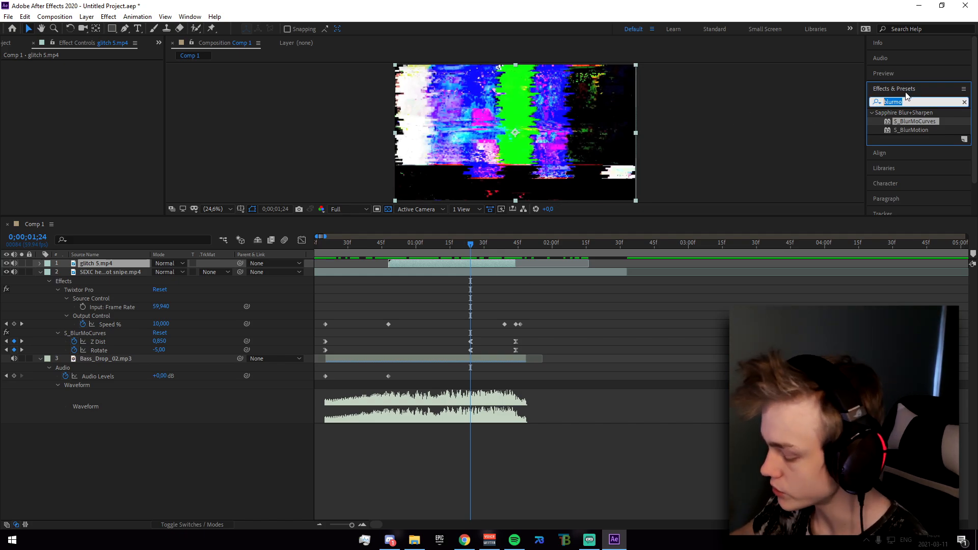
pyautogui.press('BackSpace')
pyautogui.write('luma')
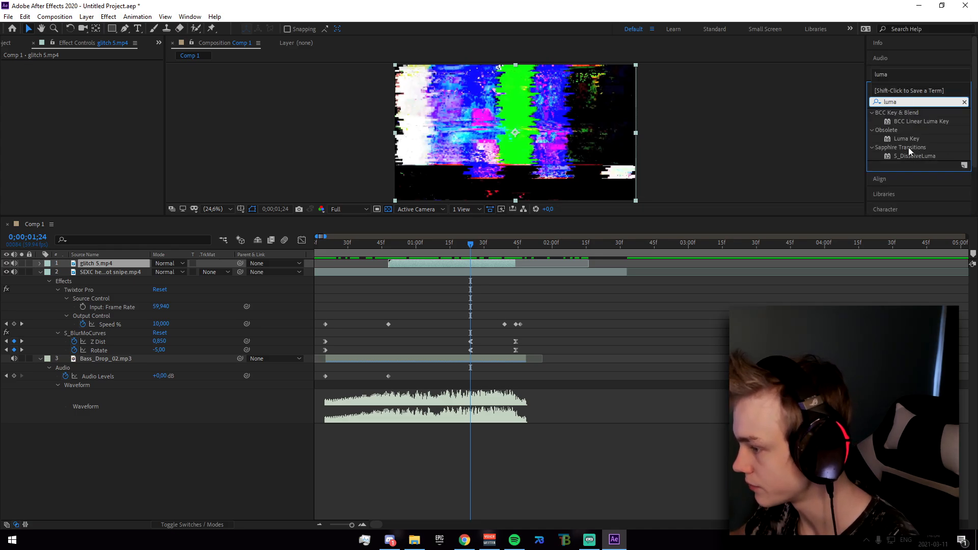
pyautogui.moveTo(915, 156); pyautogui.dragTo(391, 250)
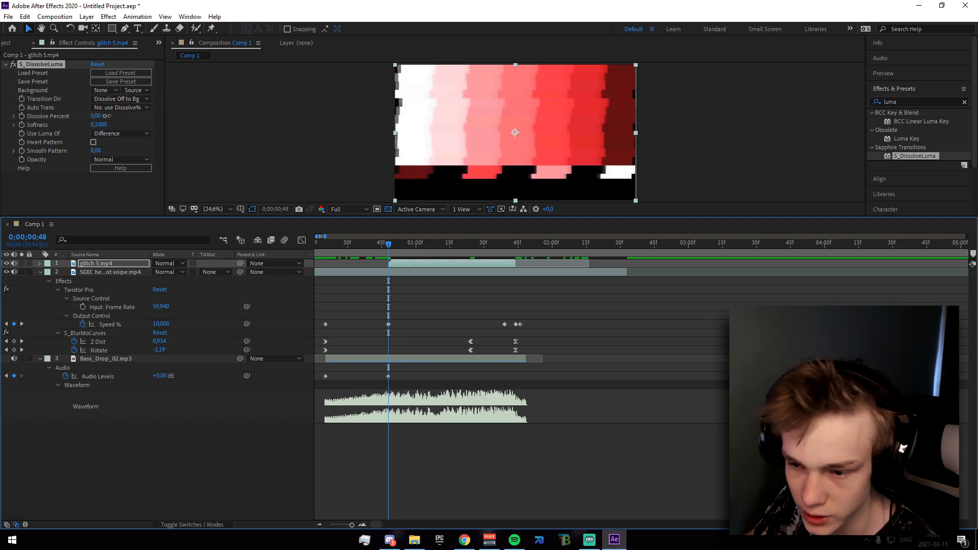
# Set the glitch's S_DissolveLuma Softness to 0 and keyframe Dissolve Percent from 100% at 0;00;00;48 to 0% at 0;00;01;44
pyautogui.moveTo(101, 116); pyautogui.dragTo(571, 117)
pyautogui.moveTo(101, 125); pyautogui.dragTo(2, 133)
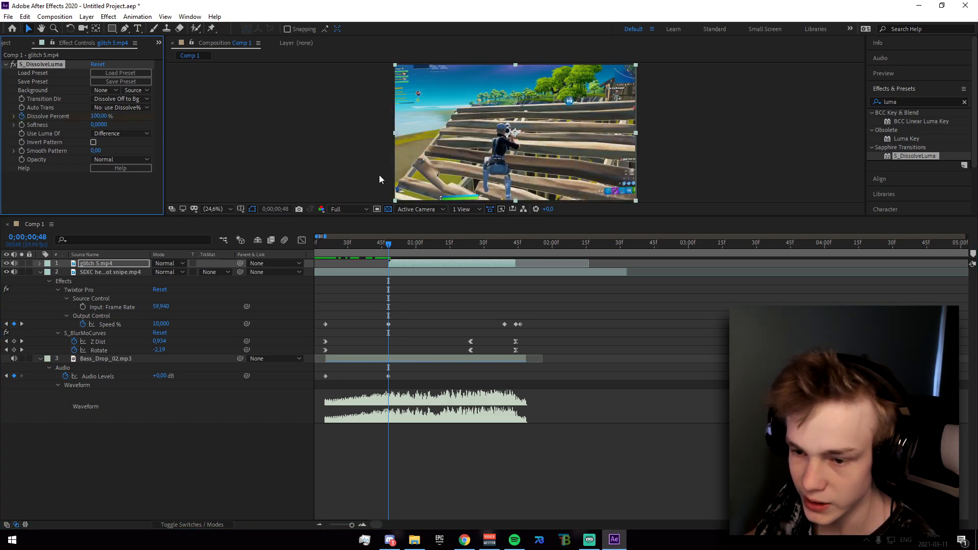
pyautogui.moveTo(390, 249); pyautogui.dragTo(515, 249)
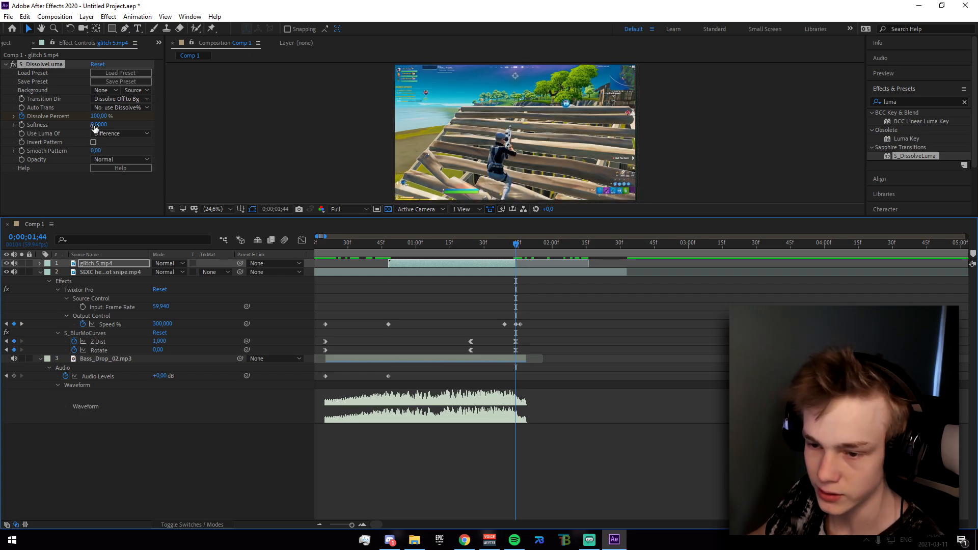
pyautogui.moveTo(101, 117); pyautogui.dragTo(33, 123)
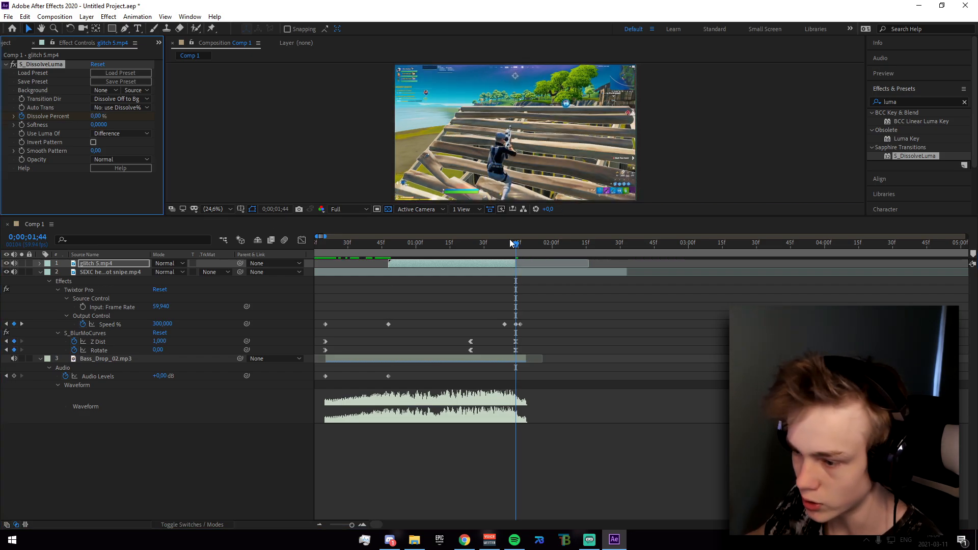
# Enlarge the glitch 5.mp4 layer beyond the frame, reposition it over the clip, and check the dissolve up to 0;00;01;43
pyautogui.moveTo(510, 243); pyautogui.dragTo(449, 260)
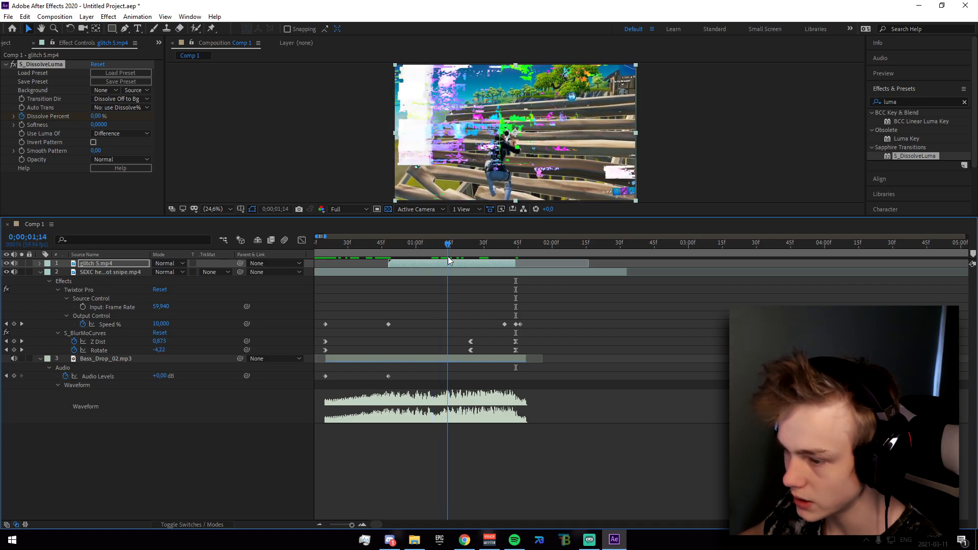
pyautogui.scroll(-1, 567, 161)
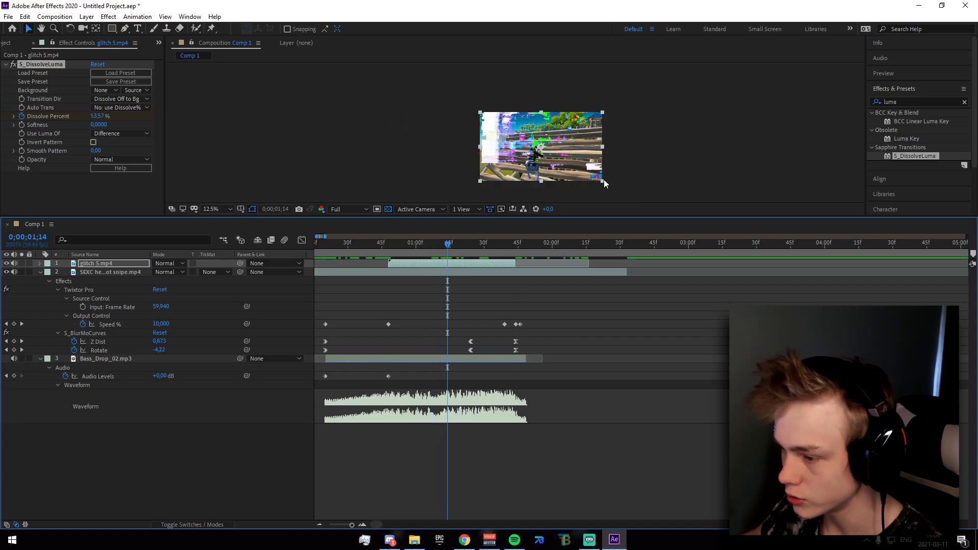
pyautogui.moveTo(602, 180); pyautogui.dragTo(637, 200)
pyautogui.moveTo(577, 157); pyautogui.dragTo(598, 169)
pyautogui.click(690, 164)
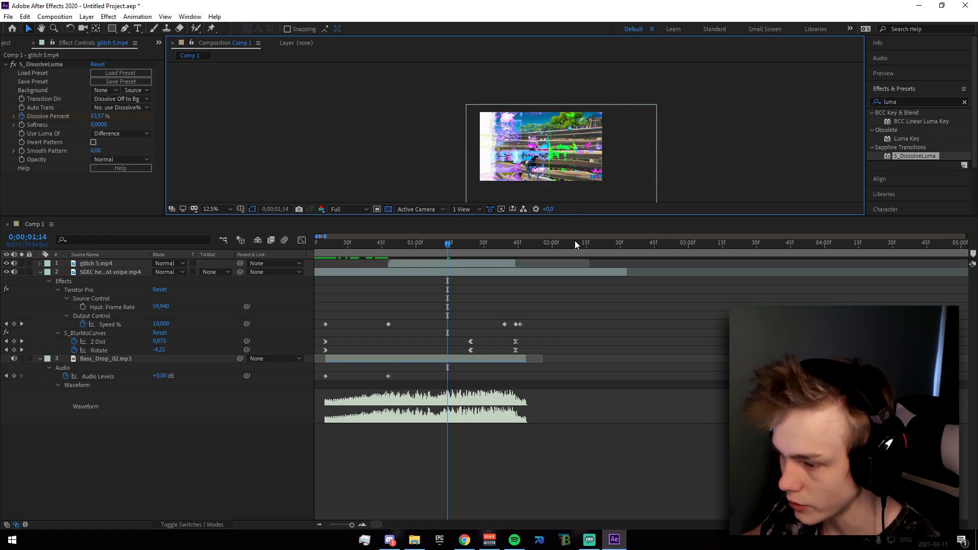
pyautogui.scroll(2, 435, 283)
pyautogui.moveTo(459, 244); pyautogui.dragTo(487, 272)
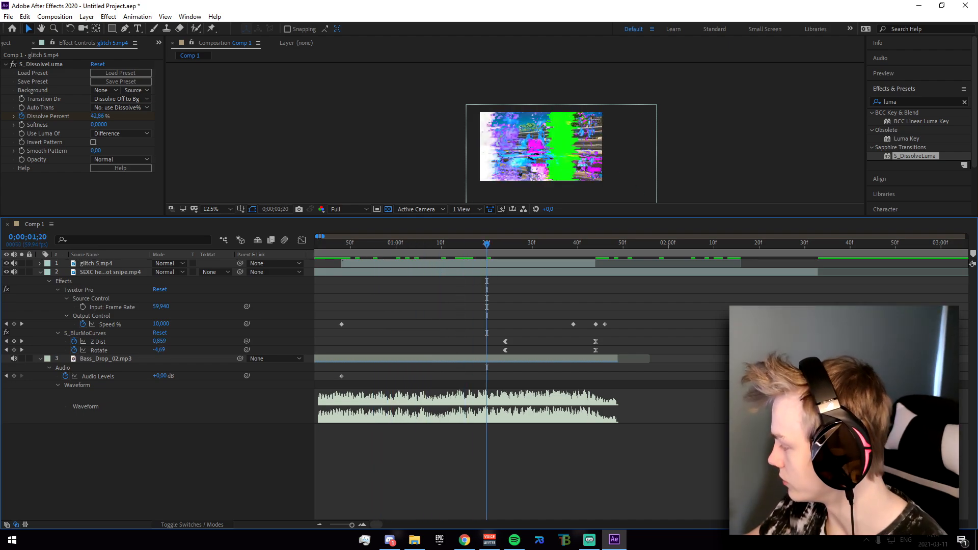
pyautogui.moveTo(487, 247); pyautogui.dragTo(591, 273)
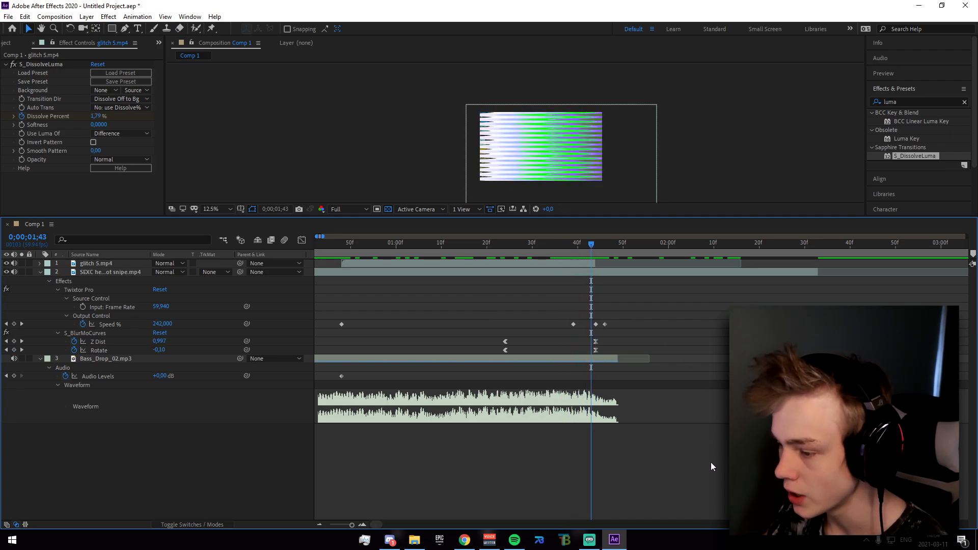
# Duplicate the sniper clip layer and place the copy above glitch 5.mp4
pyautogui.scroll(-5, 435, 418)
pyautogui.press('pagedown')
pyautogui.press('pagedown')
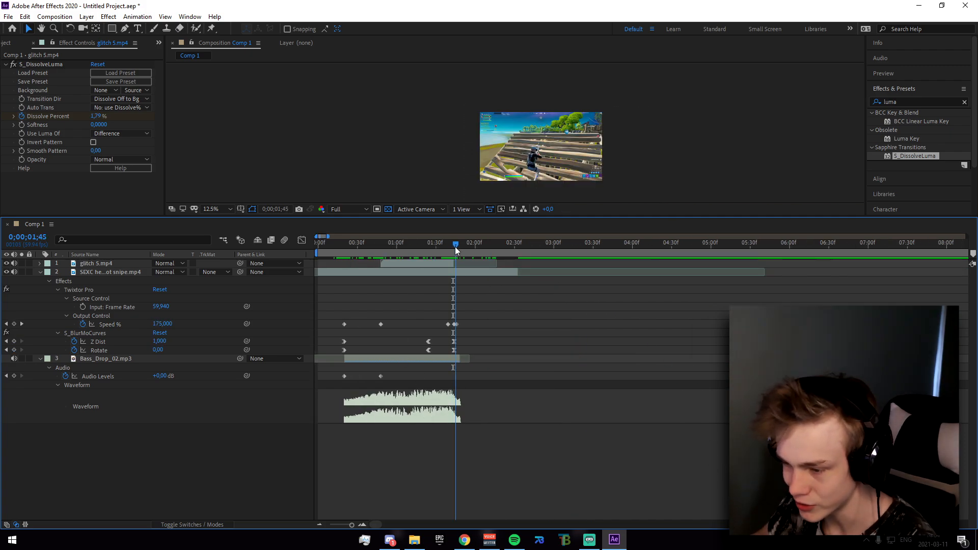
pyautogui.click(120, 272)
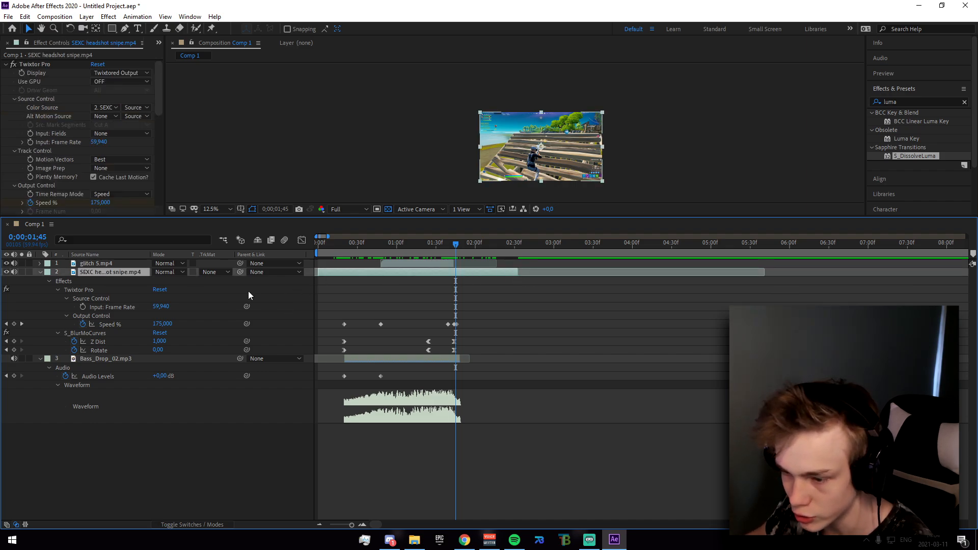
pyautogui.hotkey('ctrl', 'd')
pyautogui.moveTo(118, 271); pyautogui.dragTo(120, 263)
# Trim the duplicated sniper clip to run from 0;00;00;48 to 0;00;01;44
pyautogui.moveTo(457, 249); pyautogui.dragTo(380, 270)
pyautogui.press('=')
pyautogui.press('=')
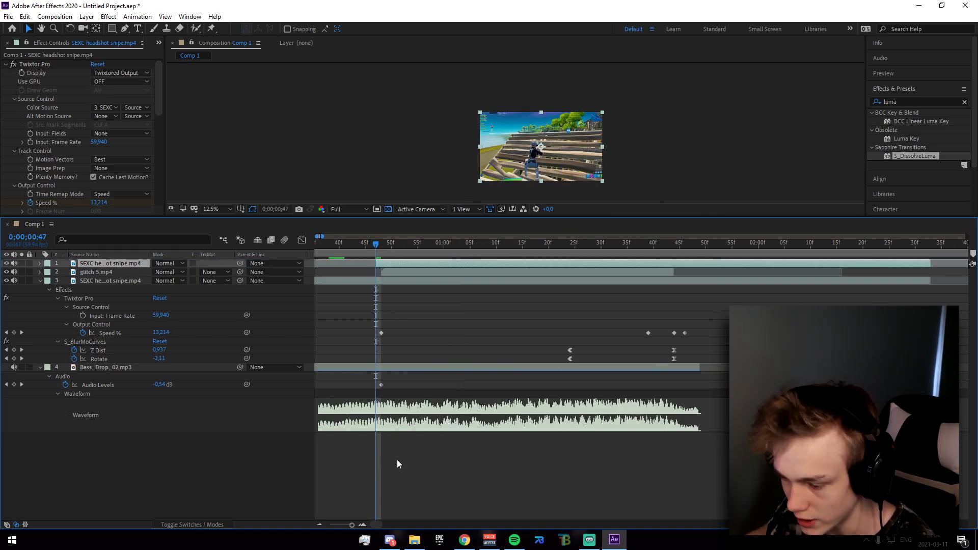
pyautogui.moveTo(373, 525); pyautogui.dragTo(371, 525)
pyautogui.moveTo(565, 265); pyautogui.dragTo(570, 264)
pyautogui.press('-')
pyautogui.moveTo(505, 245); pyautogui.dragTo(660, 275)
pyautogui.hotkey('alt', ']')
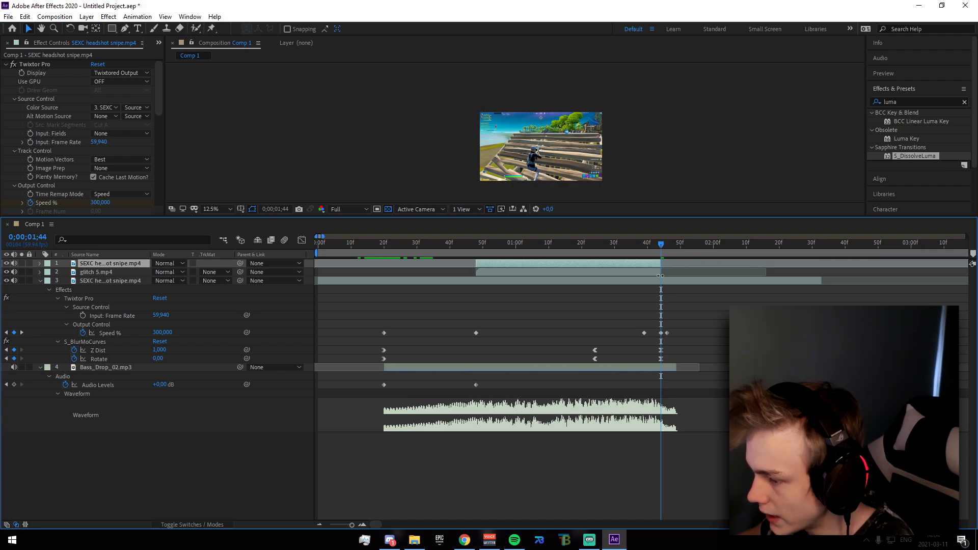
# Apply S_DissolveLuma to the duplicated sniper clip and set its Softness to 0
pyautogui.moveTo(908, 156); pyautogui.dragTo(557, 263)
pyautogui.moveTo(663, 245); pyautogui.dragTo(476, 255)
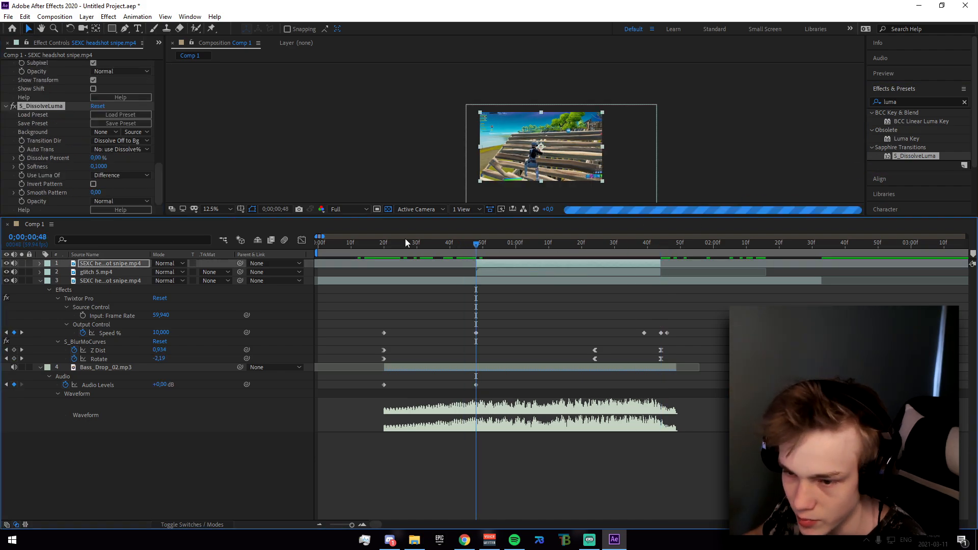
pyautogui.click(99, 167)
pyautogui.write('0')
pyautogui.press('Return')
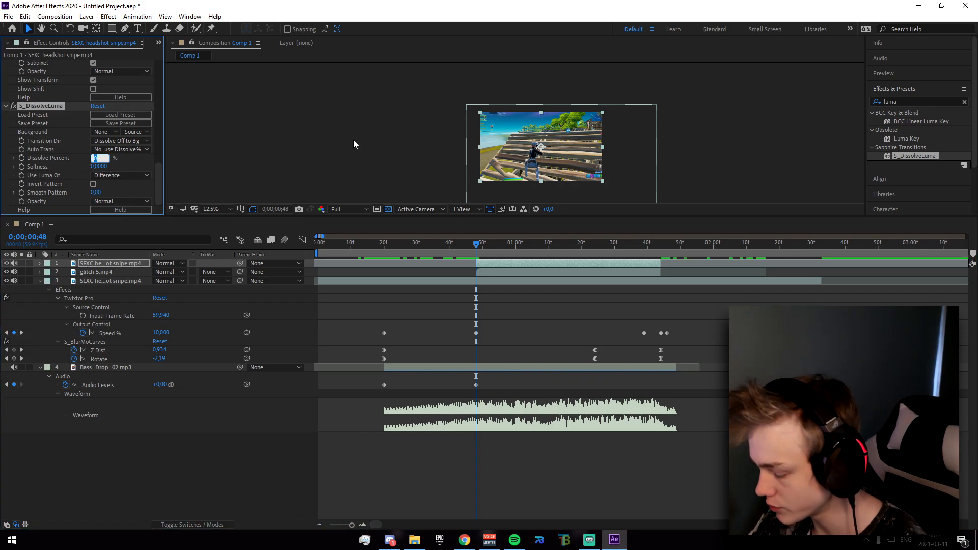
# Keyframe the duplicated clip's Dissolve Percent from 15% at 0;00;00;48 to 0% at 0;00;01;44
pyautogui.rightClick(232, 158)
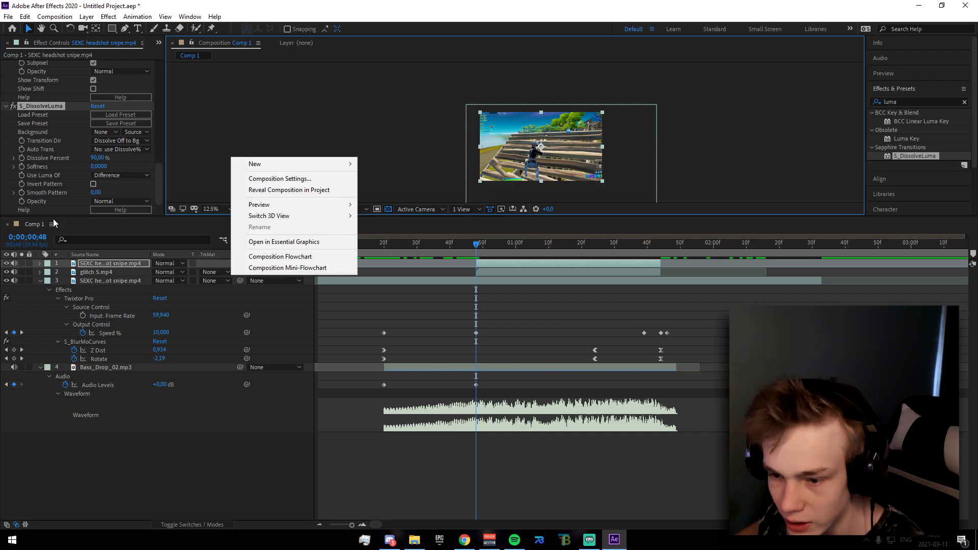
pyautogui.click(97, 158)
pyautogui.write('85')
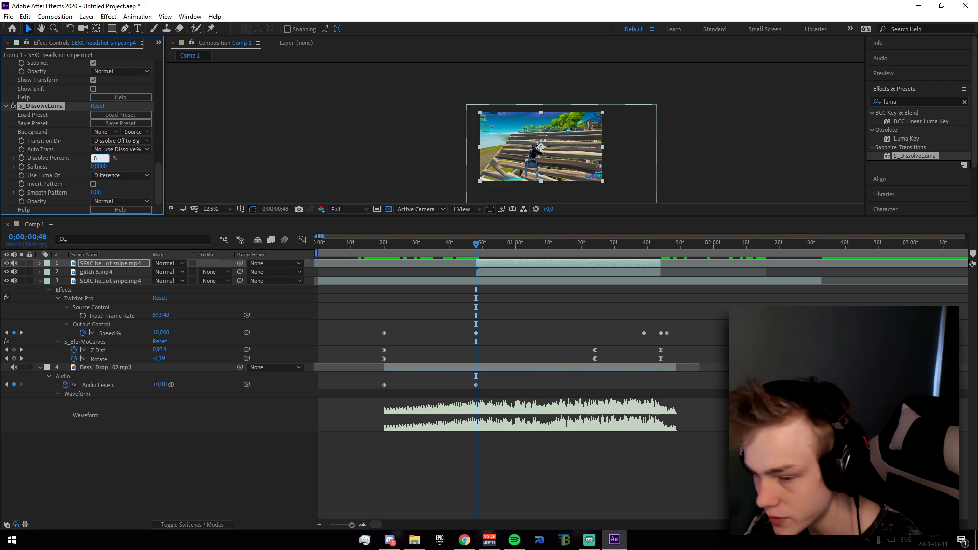
pyautogui.press('Return')
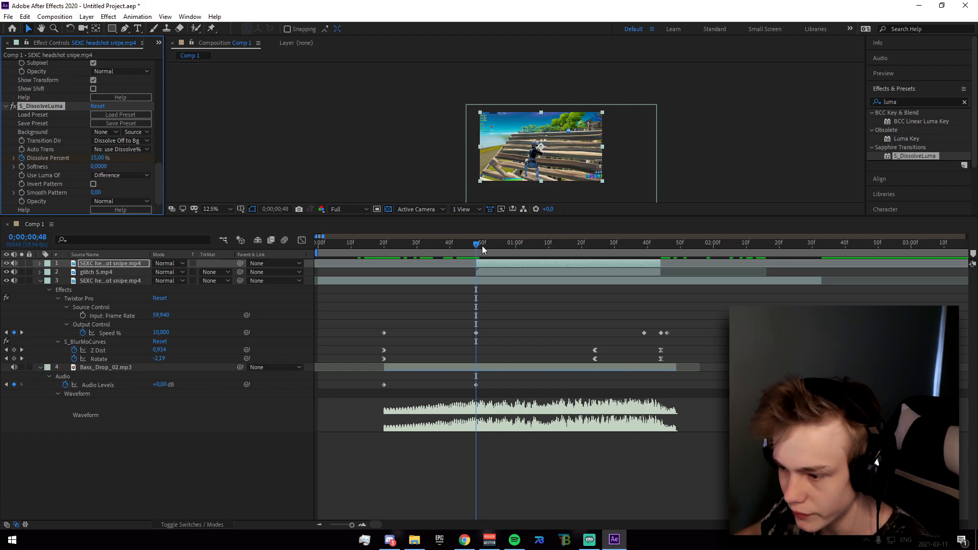
pyautogui.moveTo(482, 248); pyautogui.dragTo(664, 262)
pyautogui.click(103, 159)
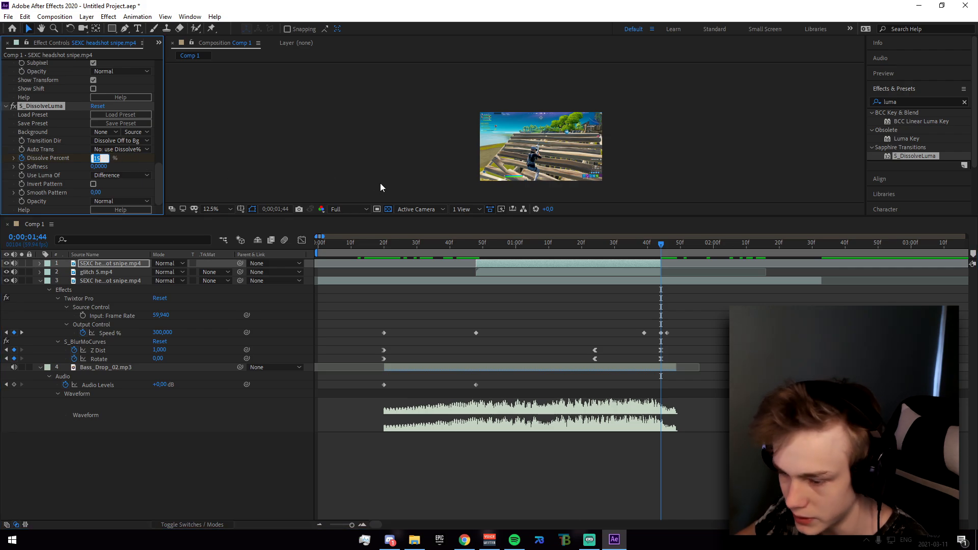
pyautogui.moveTo(661, 245); pyautogui.dragTo(584, 247)
# Apply Magic Bullet Looks to the duplicated sniper clip with the custom look "nice red"
pyautogui.click(912, 101)
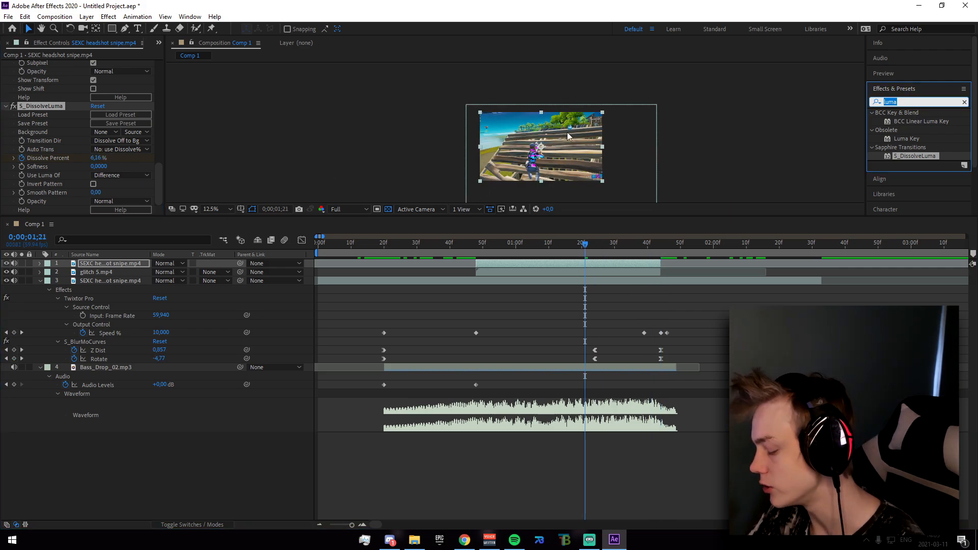
pyautogui.write('magic')
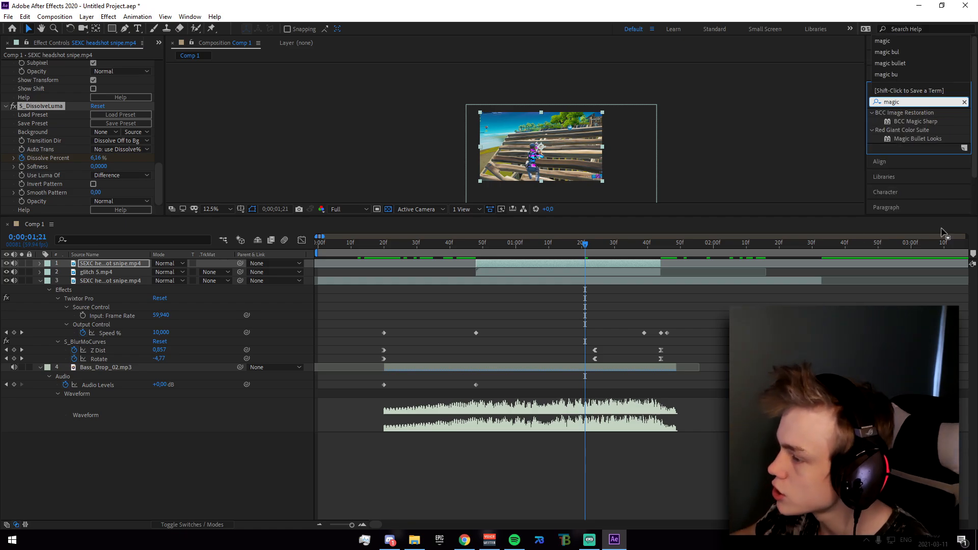
pyautogui.moveTo(923, 142); pyautogui.dragTo(616, 271)
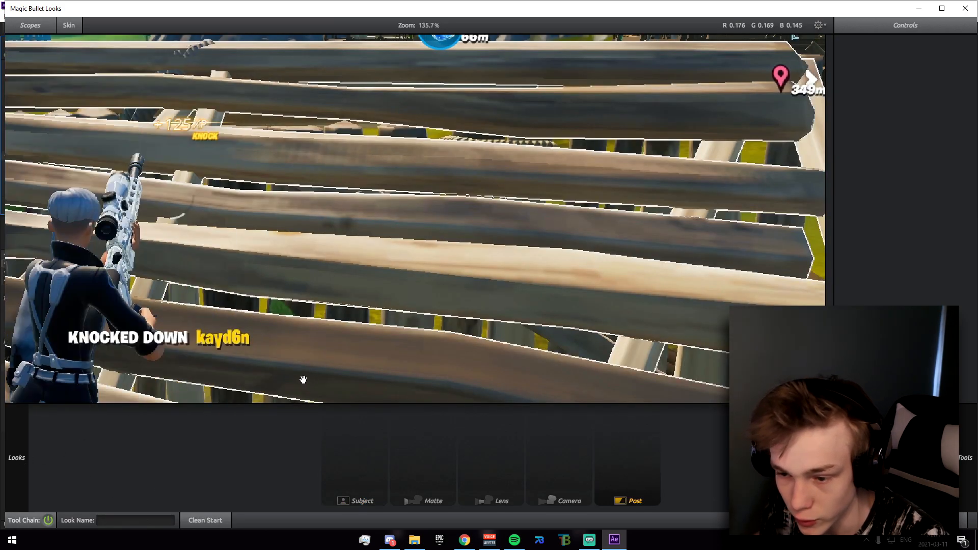
pyautogui.moveTo(20, 473)
pyautogui.click(163, 254)
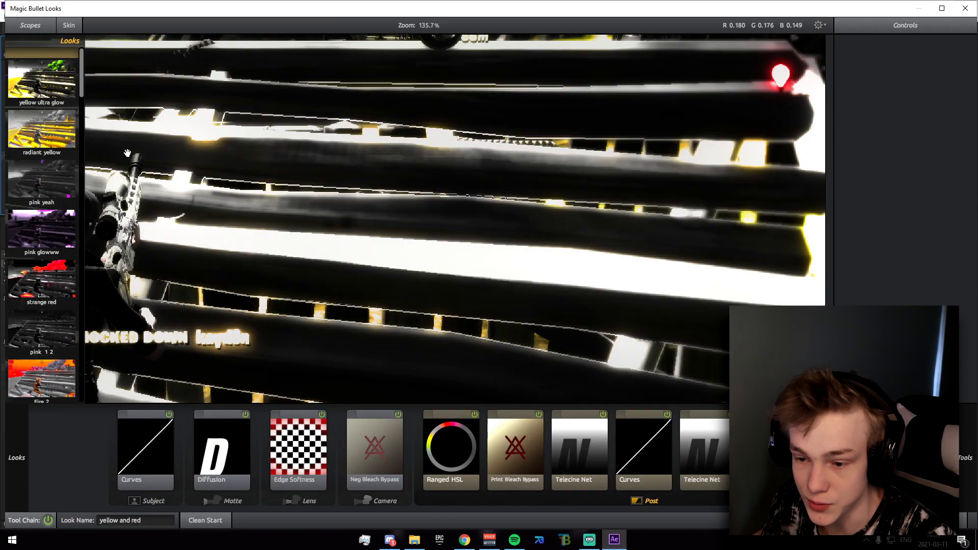
pyautogui.moveTo(35, 404)
pyautogui.click(73, 183)
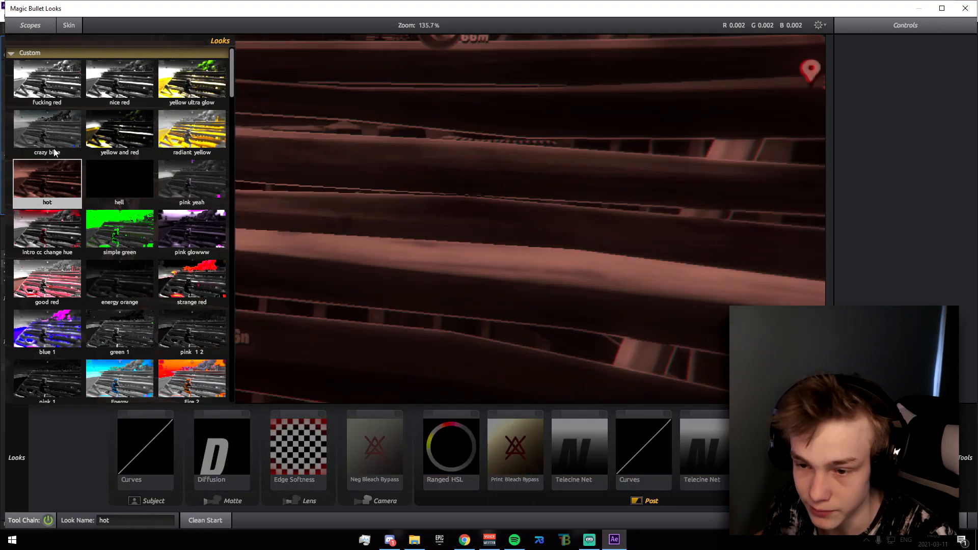
pyautogui.click(114, 91)
pyautogui.press('Return')
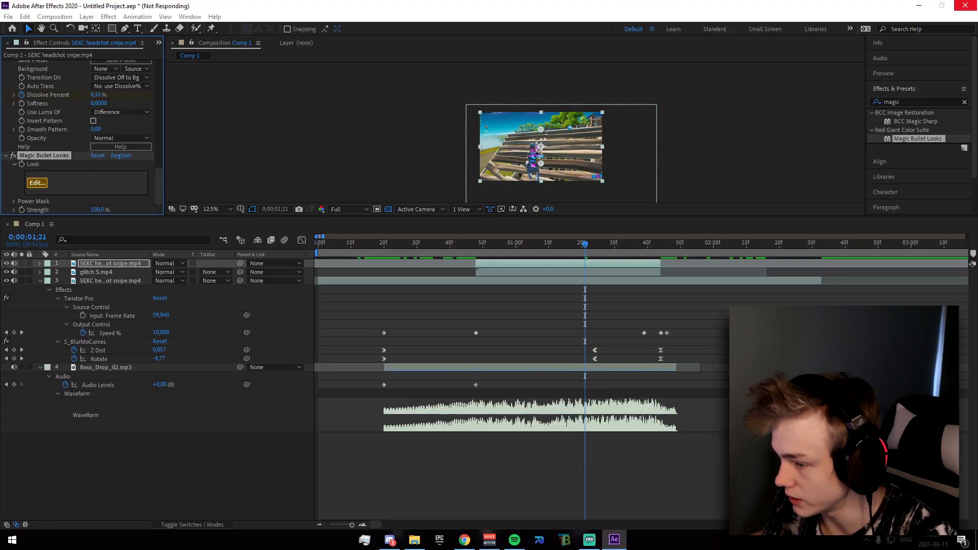
# Set the duplicated clip's Dissolve Percent to 69% at 0;00;00;48 and inspect that frame up close
pyautogui.click(570, 248)
pyautogui.moveTo(569, 248); pyautogui.dragTo(888, 312)
pyautogui.keyDown('alt'); pyautogui.scroll(3, 497, 313); pyautogui.keyUp('alt')
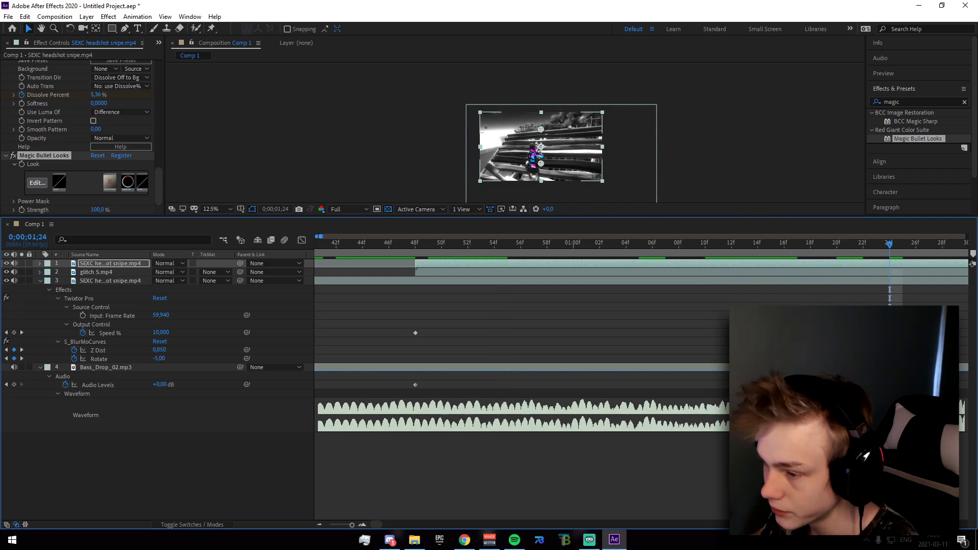
pyautogui.scroll(-3, 682, 282)
pyautogui.moveTo(731, 246); pyautogui.dragTo(555, 258)
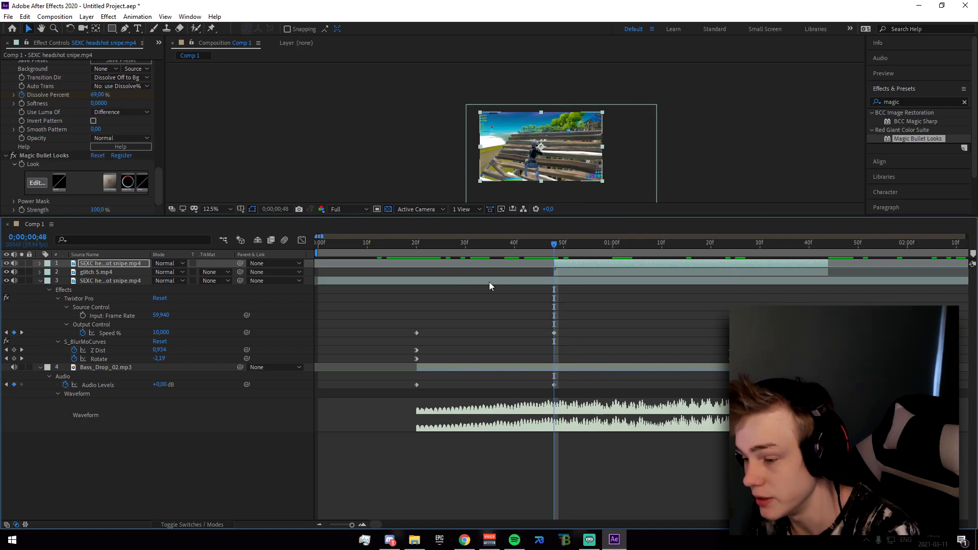
pyautogui.scroll(3, 179, 194)
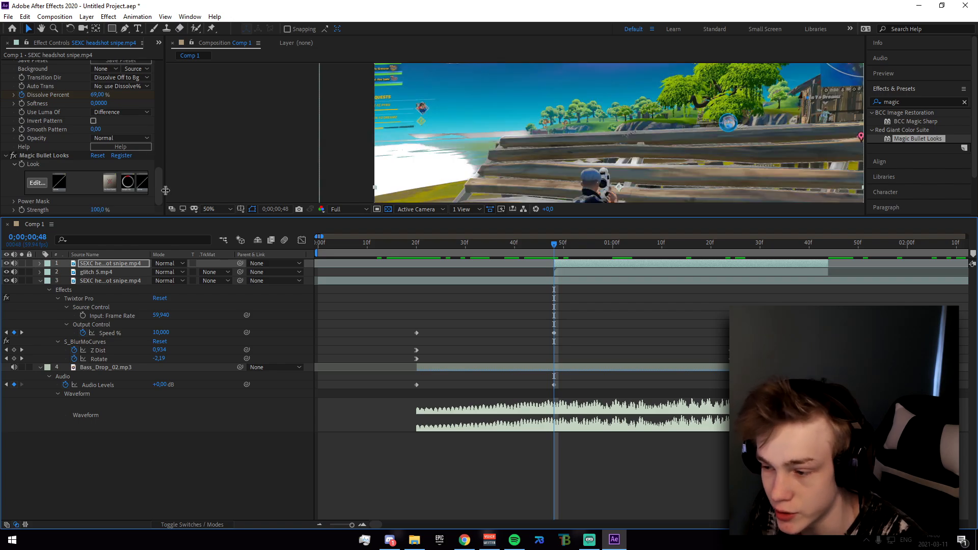
pyautogui.scroll(-2, 555, 184)
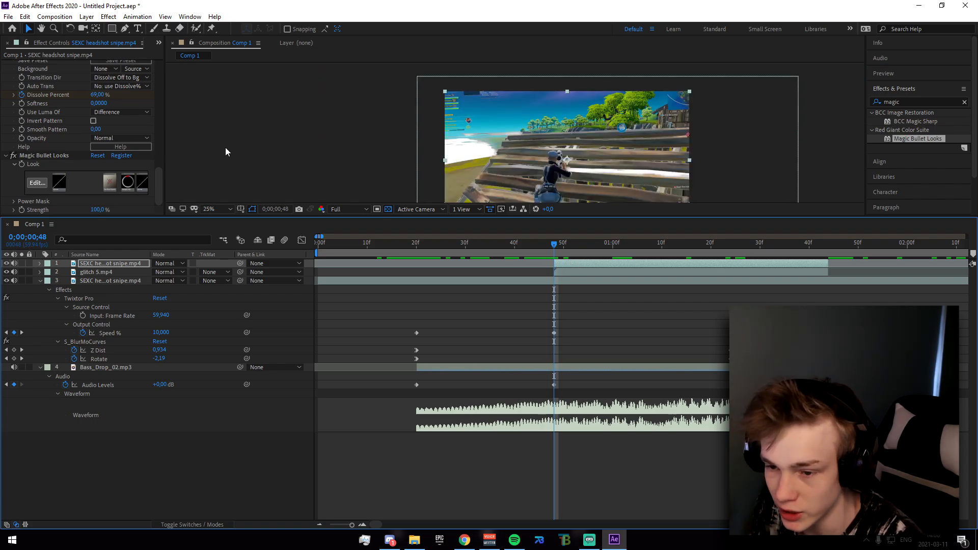
# Inspect the dissolve effect at 0;00;01;01 with the composition fitted to the viewer
pyautogui.moveTo(557, 246); pyautogui.dragTo(618, 255)
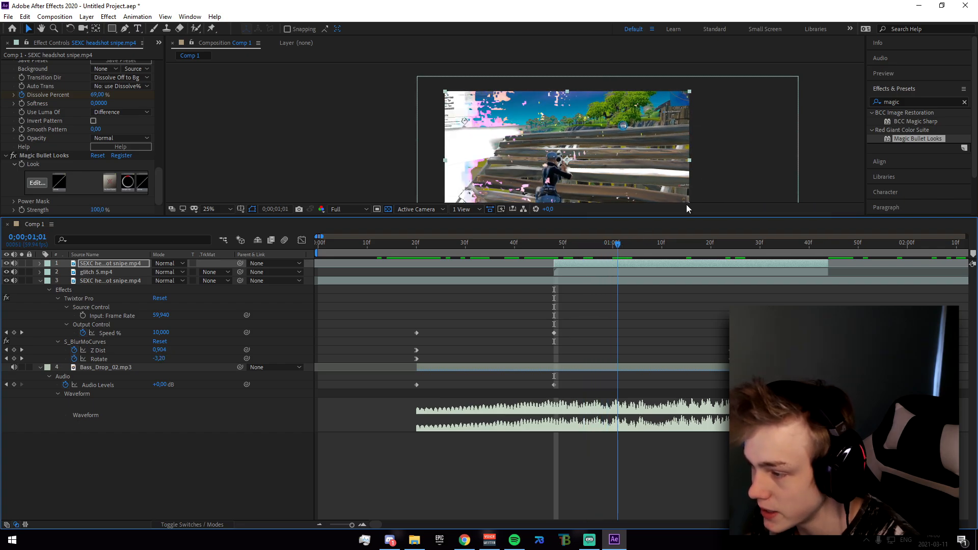
pyautogui.scroll(-1, 802, 160)
pyautogui.click(227, 209)
pyautogui.click(222, 222)
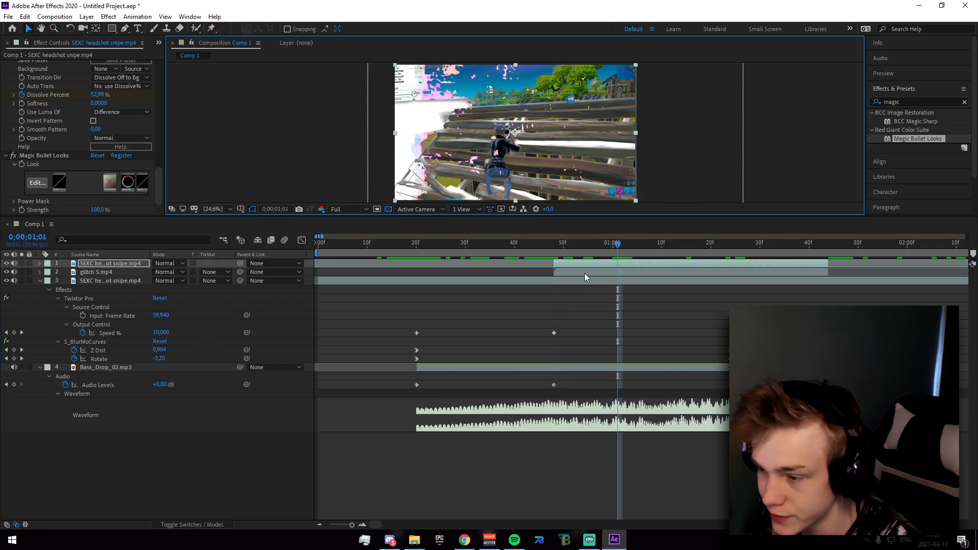
# Create an adjustment layer and remove the part of it before 0;00;01;44
pyautogui.moveTo(615, 249); pyautogui.dragTo(830, 290)
pyautogui.click(817, 294)
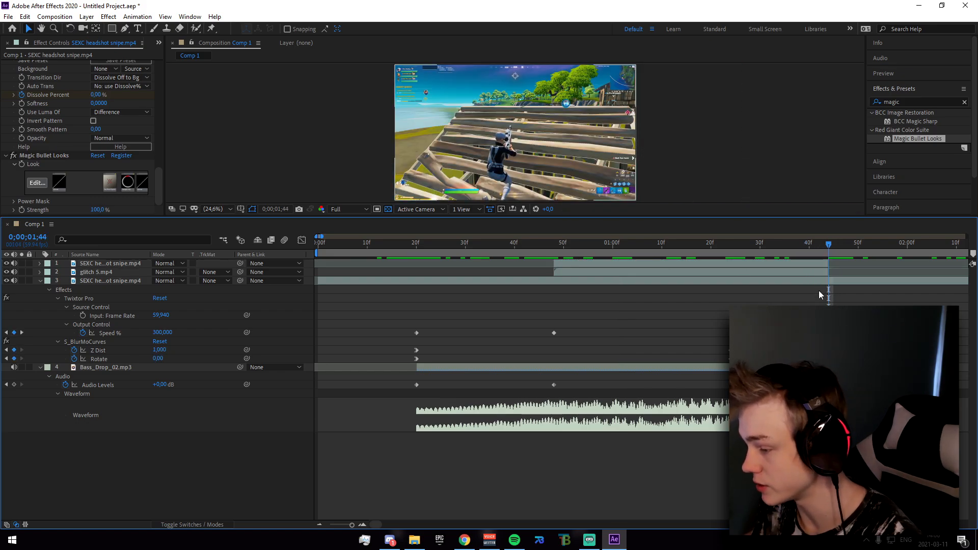
pyautogui.rightClick(652, 451)
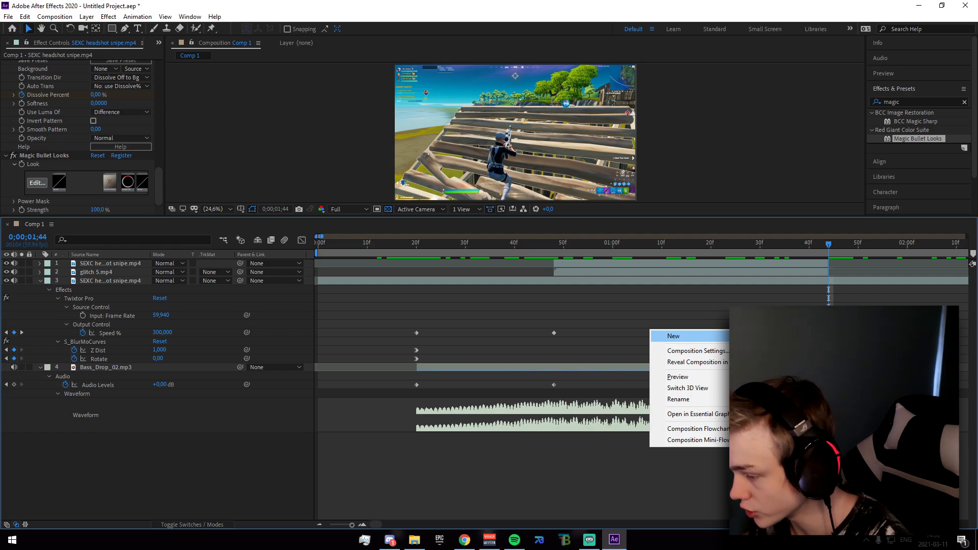
pyautogui.click(803, 417)
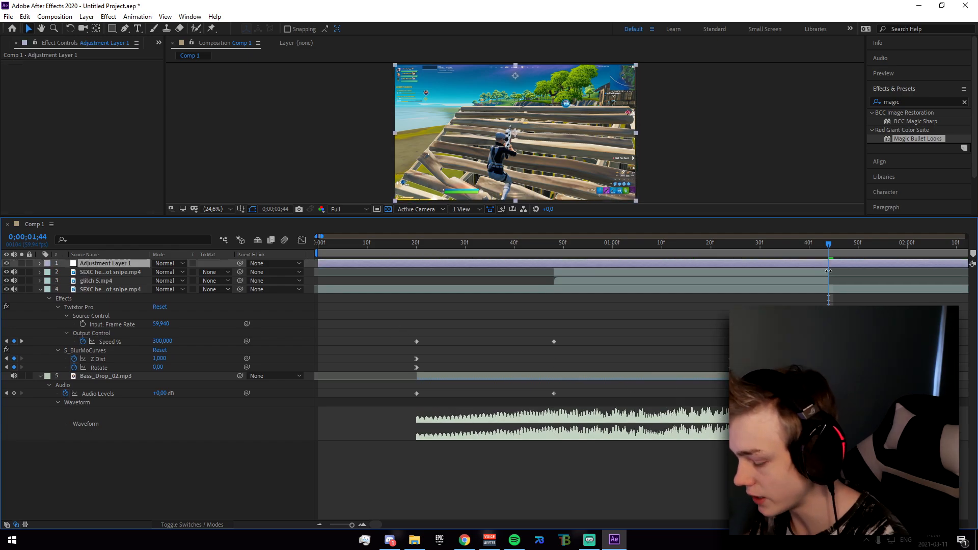
pyautogui.hotkey('ctrl', 'shift', 'd')
pyautogui.click(821, 271)
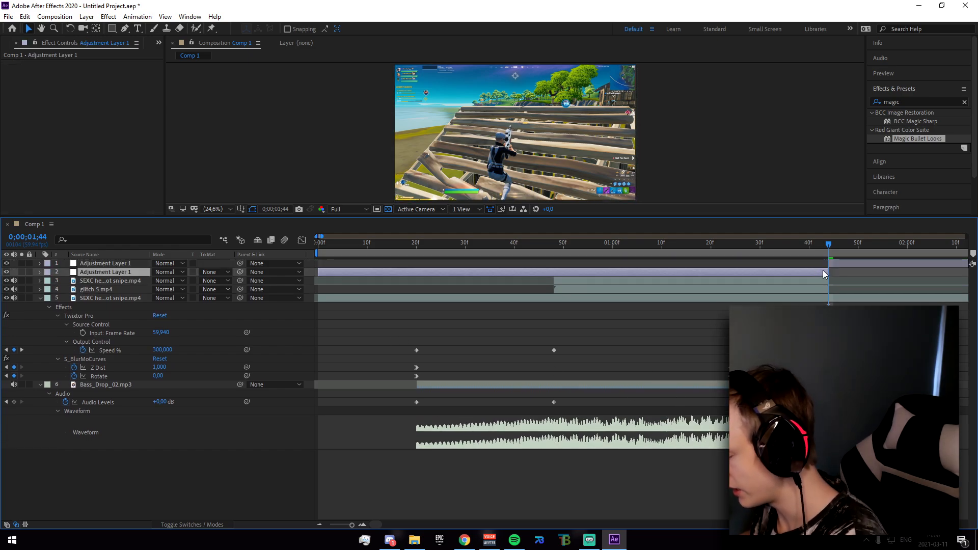
pyautogui.press('Delete')
# Apply the user preset "! Dignal Best Impact" to the adjustment layer and remove its Twixtor Pro effect
pyautogui.click(897, 101)
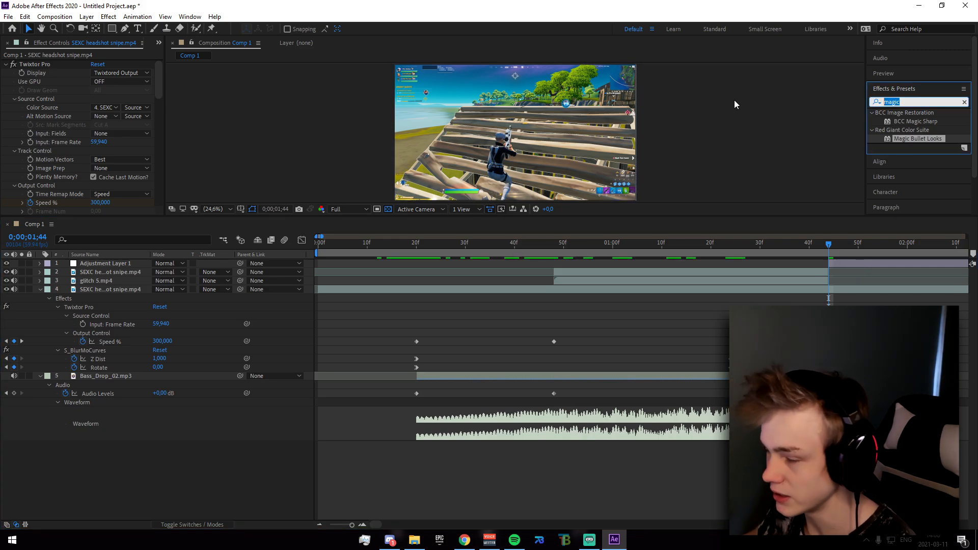
pyautogui.press('BackSpace')
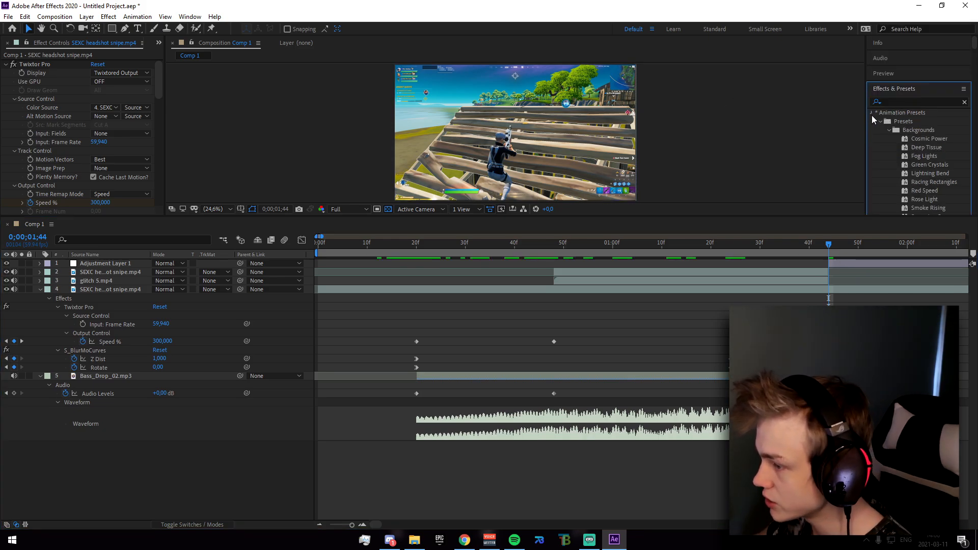
pyautogui.click(870, 113)
pyautogui.scroll(-1, 891, 194)
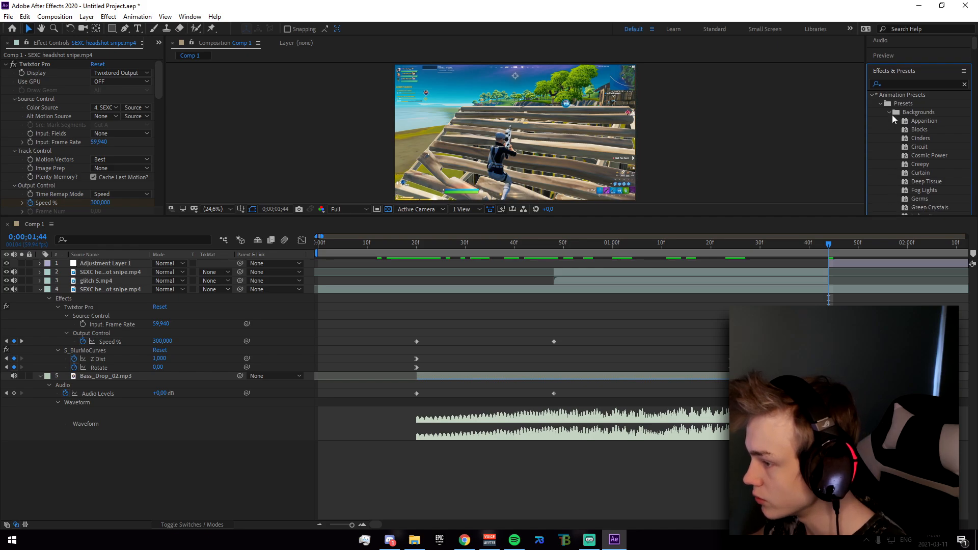
pyautogui.click(880, 105)
pyautogui.scroll(-2, 936, 133)
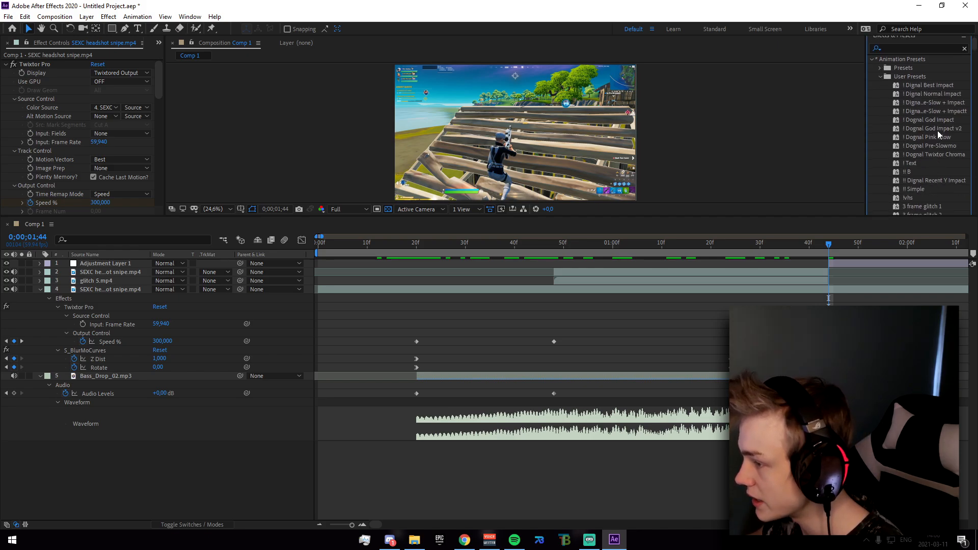
pyautogui.moveTo(940, 84); pyautogui.dragTo(836, 264)
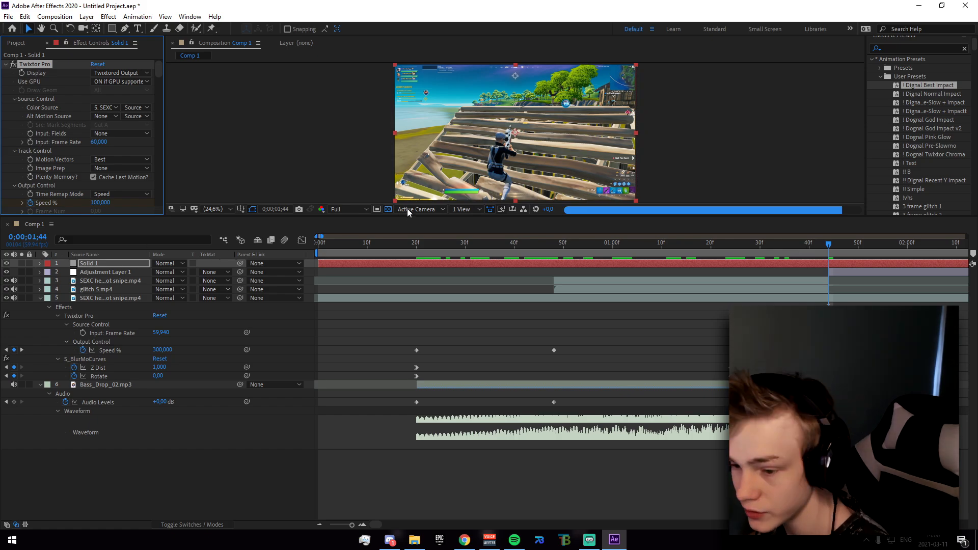
pyautogui.hotkey('ctrl', 'z')
pyautogui.moveTo(929, 86); pyautogui.dragTo(840, 263)
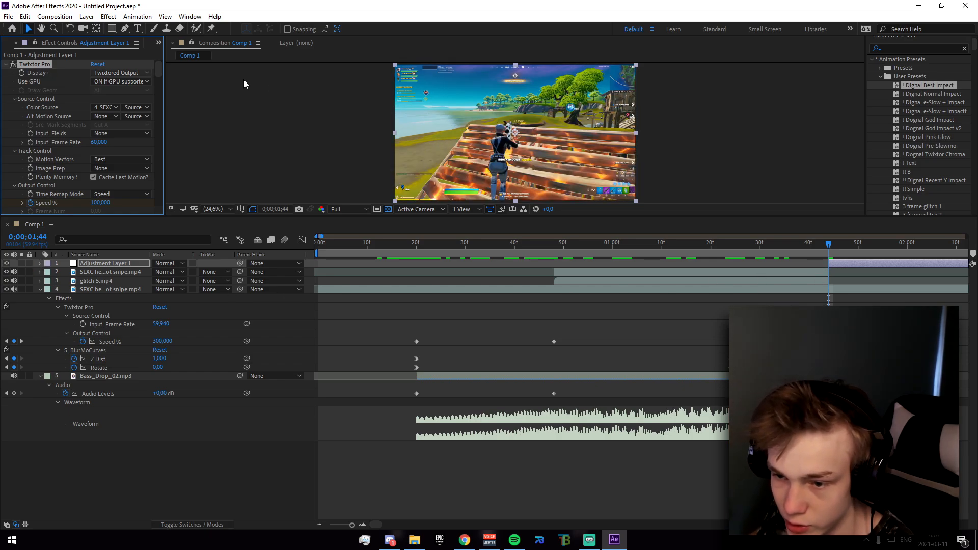
pyautogui.press('Delete')
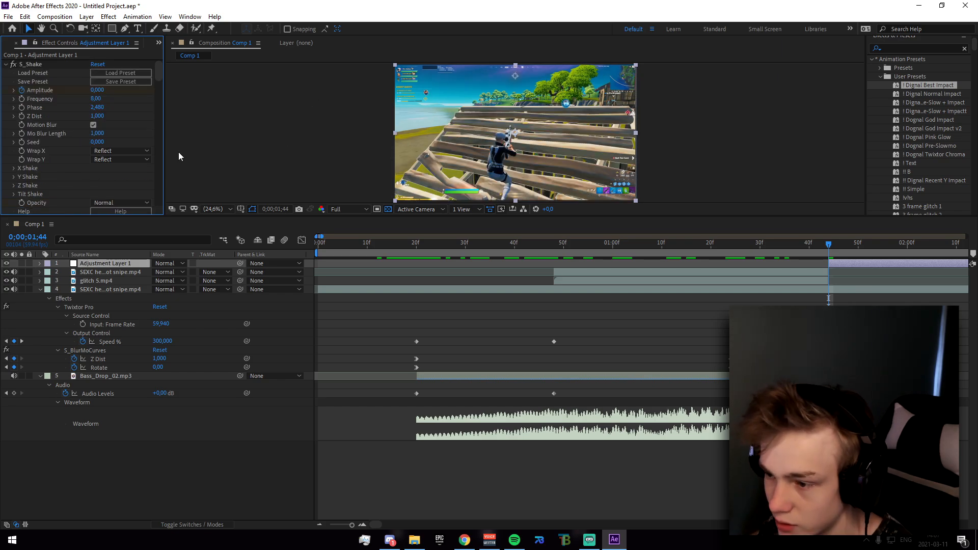
# Delete the adjustment layer carrying the impact preset
pyautogui.click(862, 250)
pyautogui.click(854, 263)
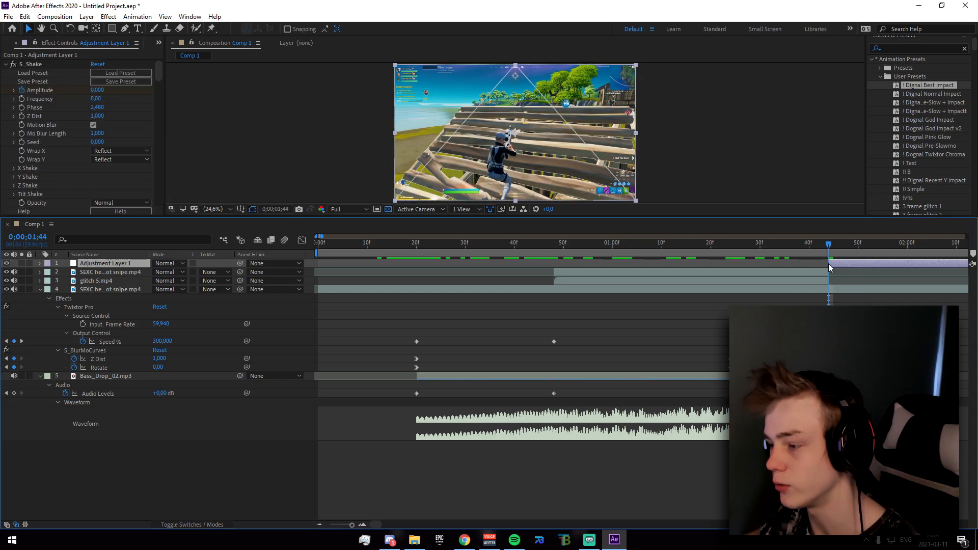
pyautogui.press('Delete')
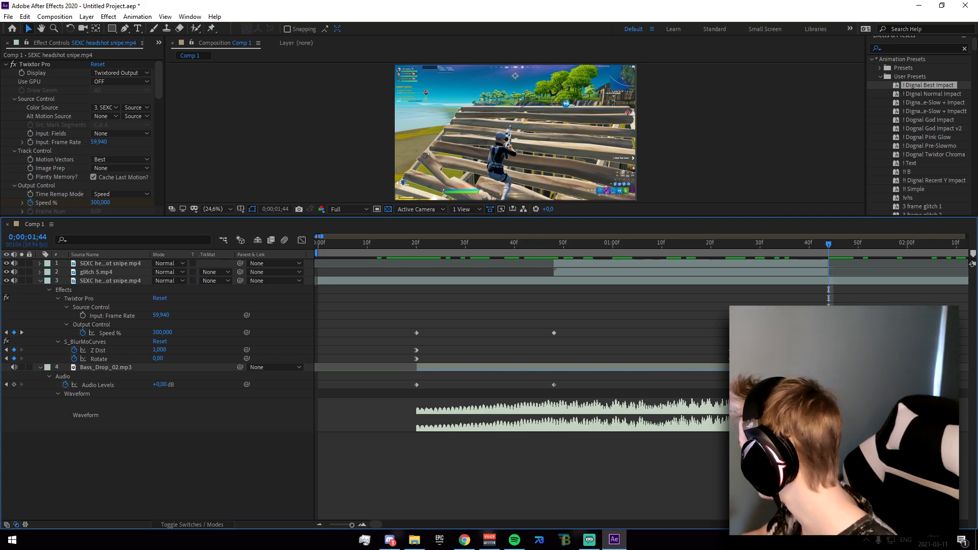
# Add the Maiza Bag music track beneath Bass_Drop_02.mp3 and reveal its waveform
pyautogui.moveTo(505, 476); pyautogui.dragTo(506, 478)
pyautogui.moveTo(124, 264); pyautogui.dragTo(111, 441)
pyautogui.click(41, 435)
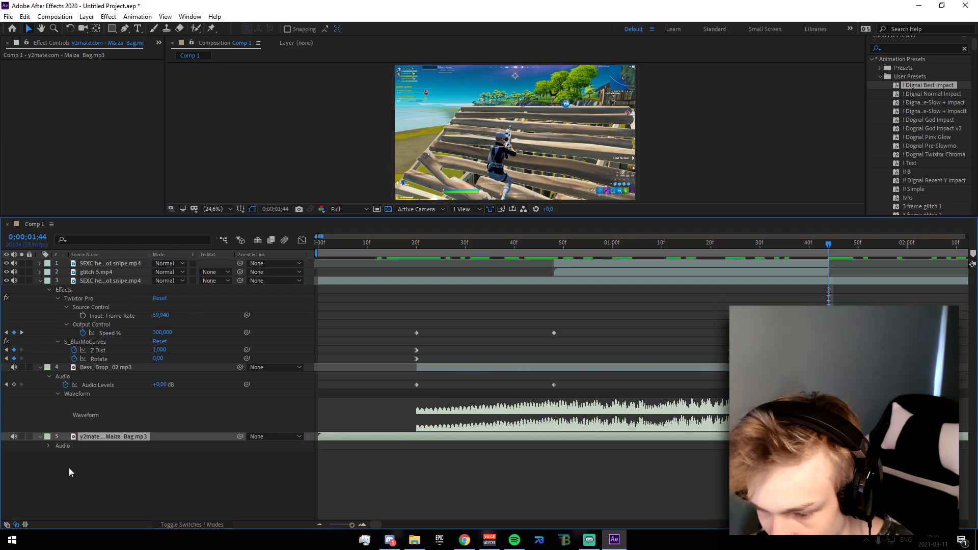
pyautogui.click(53, 460)
pyautogui.click(54, 464)
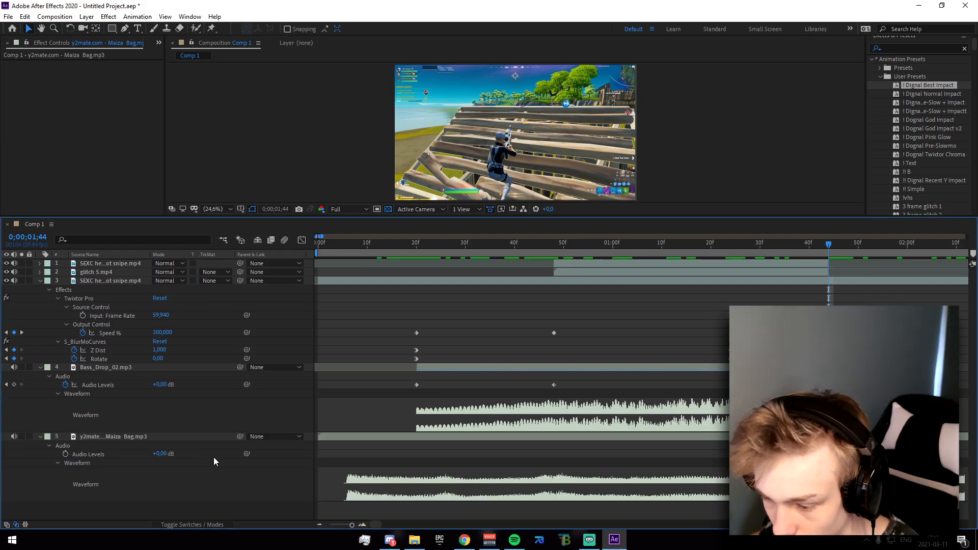
# Split the Maiza Bag music at 0;00;08;59, just before its drop, and delete the earlier part
pyautogui.scroll(-4, 369, 410)
pyautogui.scroll(-4, 402, 426)
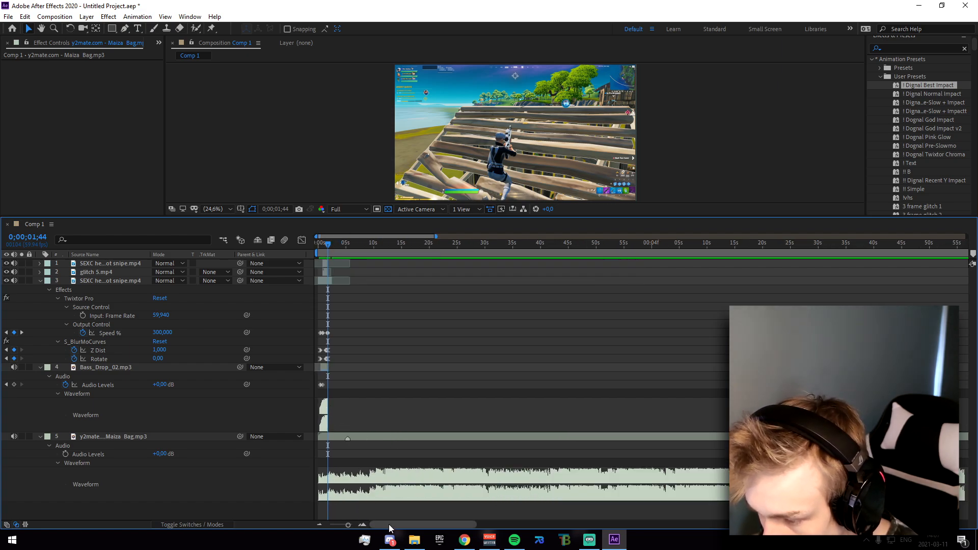
pyautogui.moveTo(329, 245); pyautogui.dragTo(365, 260)
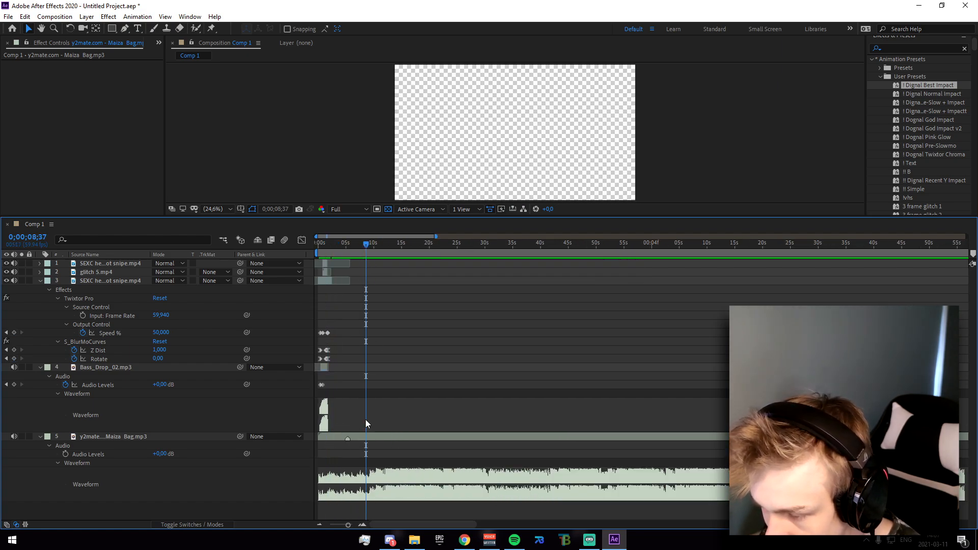
pyautogui.scroll(2, 387, 473)
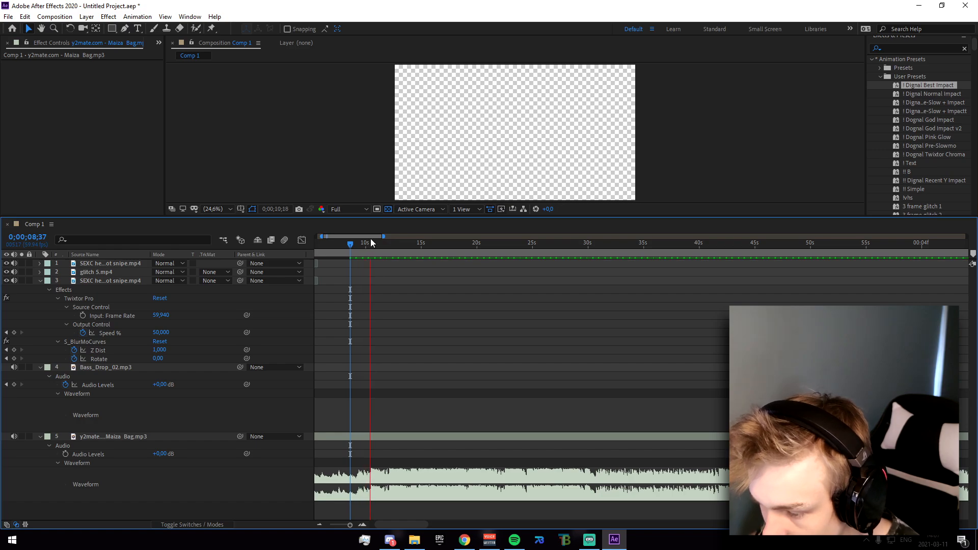
pyautogui.moveTo(372, 240); pyautogui.dragTo(352, 413)
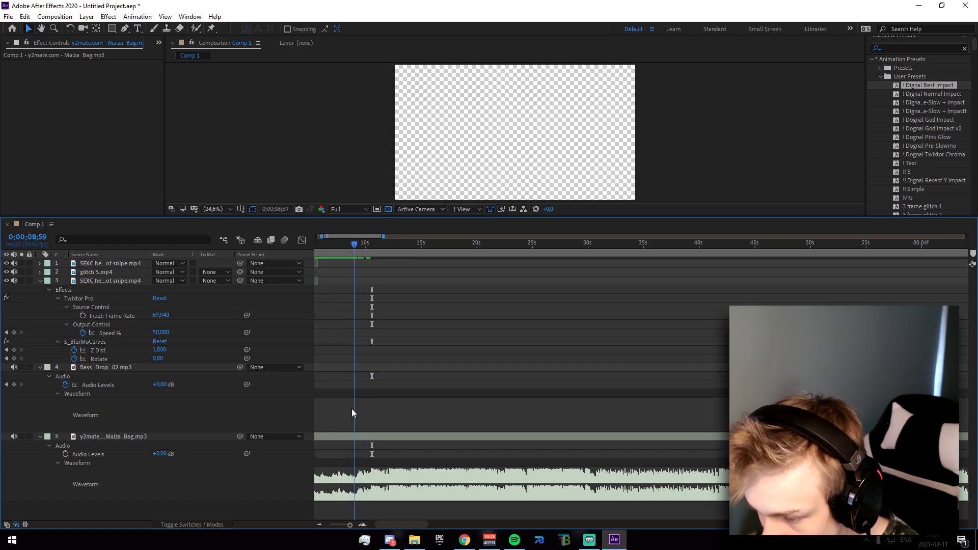
pyautogui.hotkey('ctrl', 'shift', 'd')
pyautogui.click(351, 445)
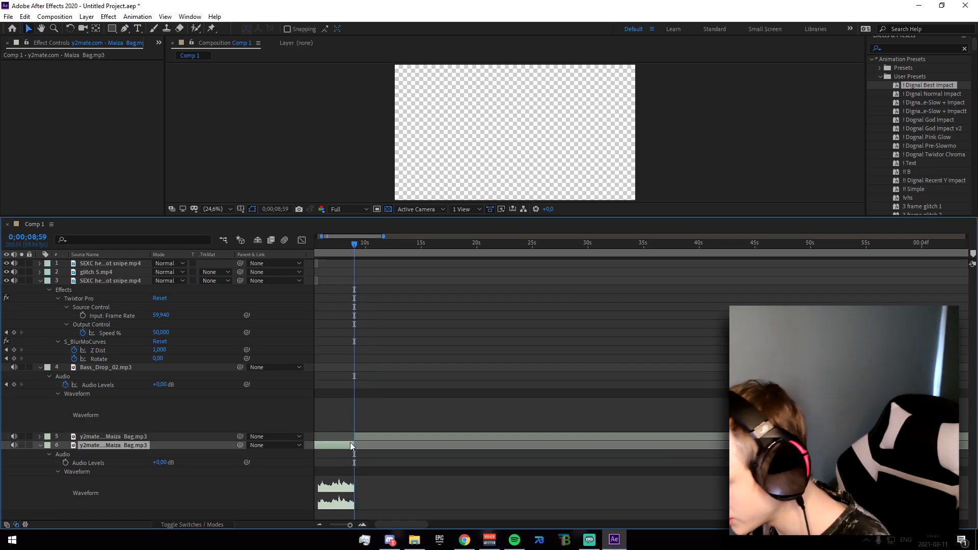
pyautogui.press('Delete')
# Move the remaining music clip to the start of the composition
pyautogui.hotkey('ctrl', 'z')
pyautogui.hotkey('ctrl', 'z')
pyautogui.moveTo(404, 525); pyautogui.dragTo(398, 524)
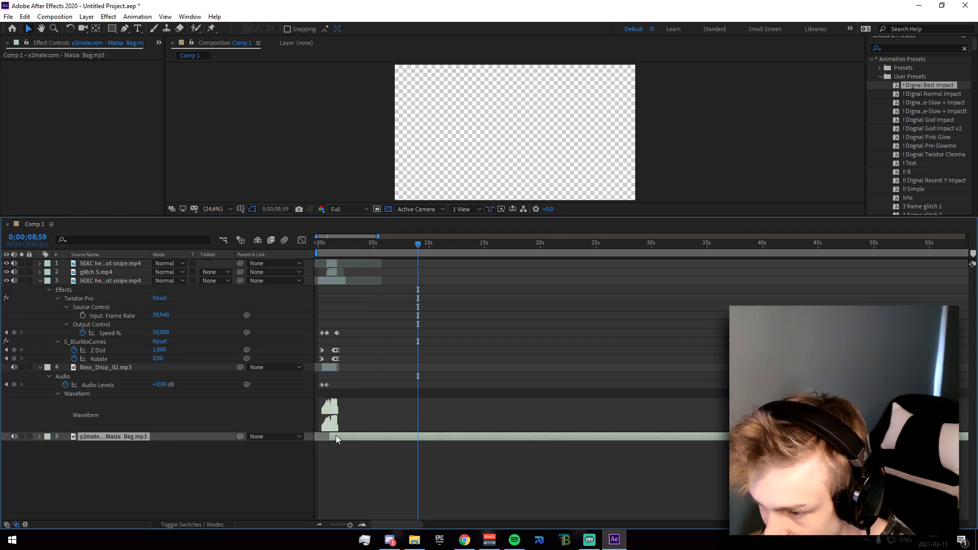
pyautogui.moveTo(366, 245); pyautogui.dragTo(326, 249)
pyautogui.scroll(4, 378, 474)
pyautogui.moveTo(380, 524); pyautogui.dragTo(374, 524)
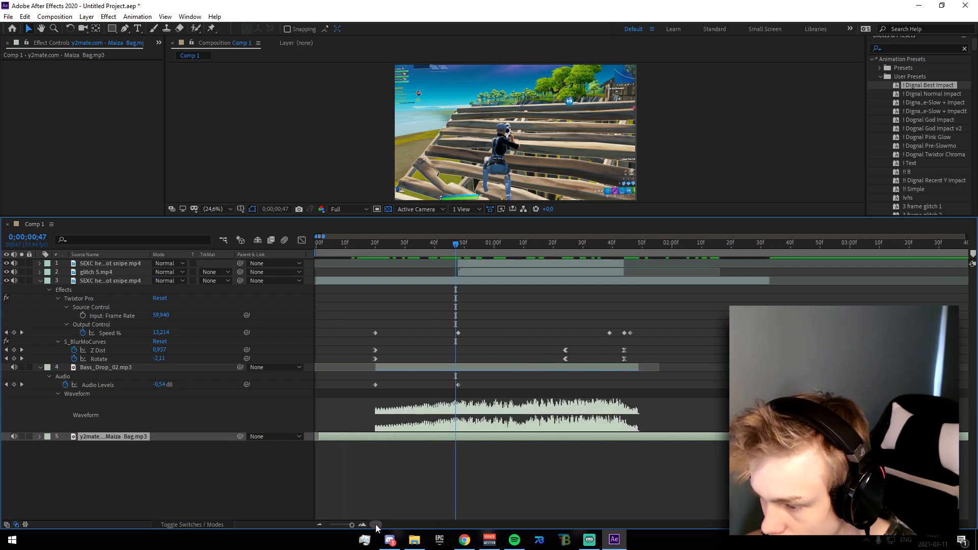
pyautogui.moveTo(473, 253); pyautogui.dragTo(374, 276)
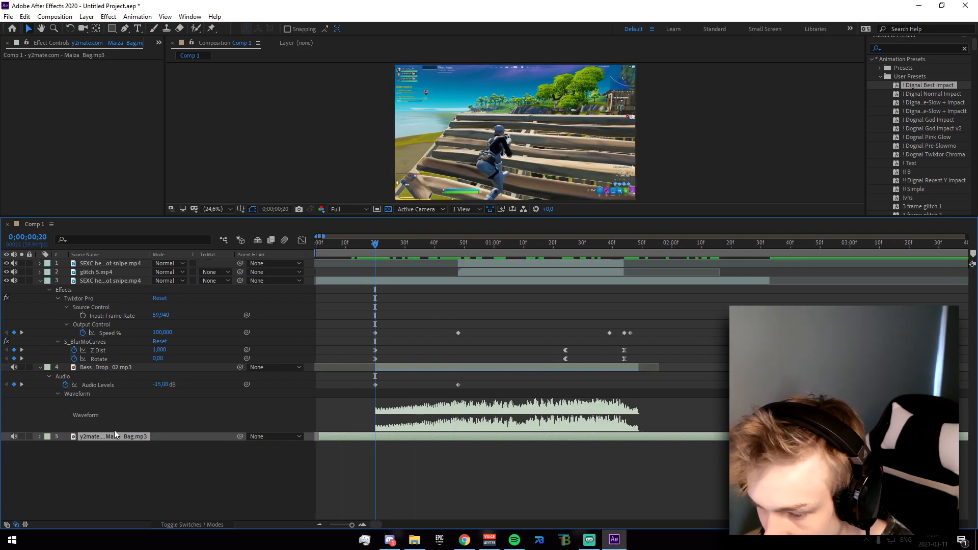
# Reveal the music's waveform and slide the clip so its beat drop lands at 0;00;01;44
pyautogui.click(39, 437)
pyautogui.scroll(-3, 471, 321)
pyautogui.moveTo(375, 258); pyautogui.dragTo(500, 266)
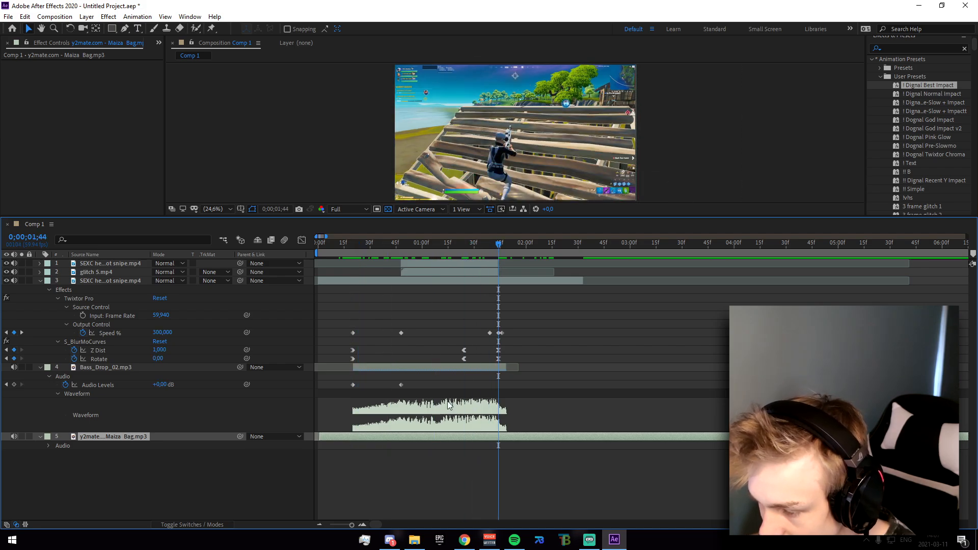
pyautogui.click(48, 446)
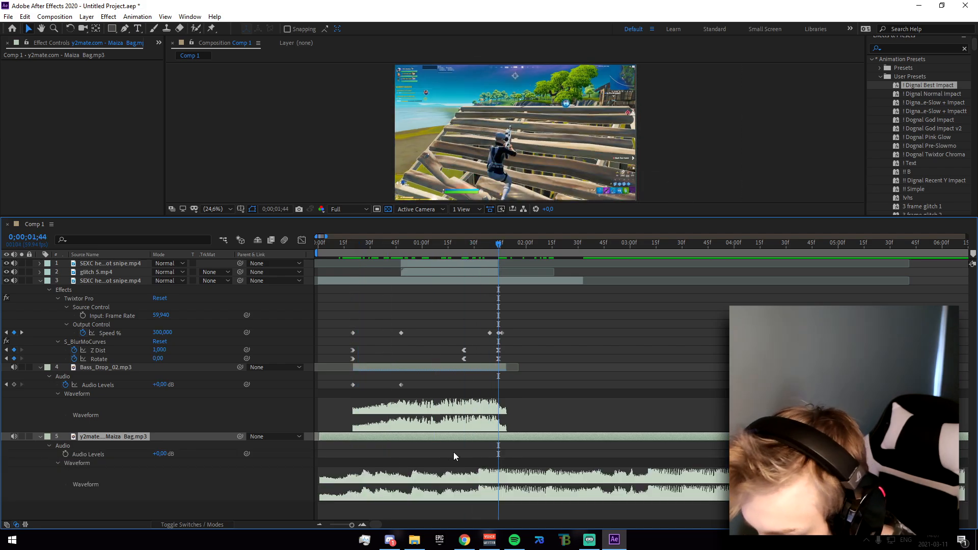
pyautogui.moveTo(525, 435); pyautogui.dragTo(527, 438)
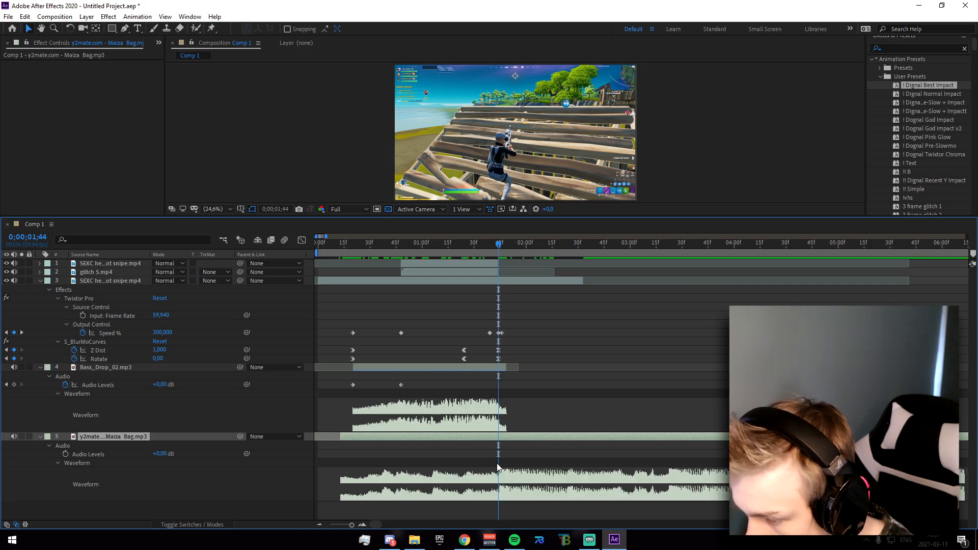
# Split the music at 0;00;01;44, shift the first part earlier, and extend the second part's start back to 0;00;01;41
pyautogui.hotkey('ctrl', 'shift', 'd')
pyautogui.moveTo(492, 448); pyautogui.dragTo(445, 449)
pyautogui.click(502, 438)
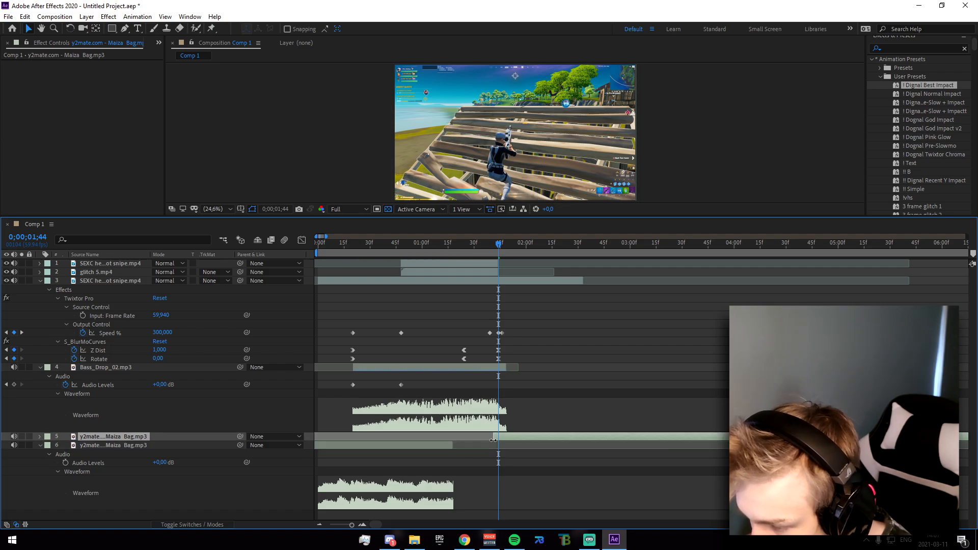
# Set the second music part's Audio Levels to -15 dB at 0;00;01;41
pyautogui.click(490, 247)
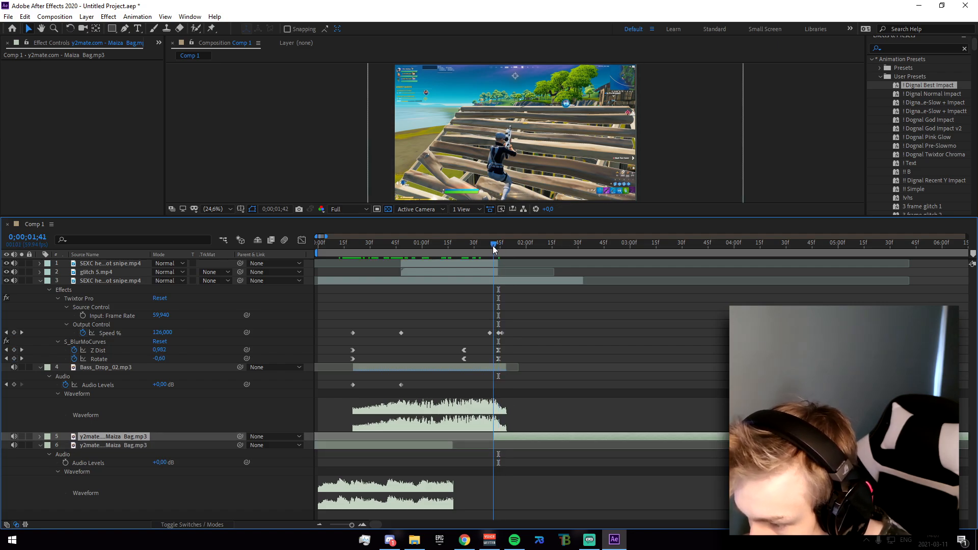
pyautogui.click(40, 436)
pyautogui.click(49, 446)
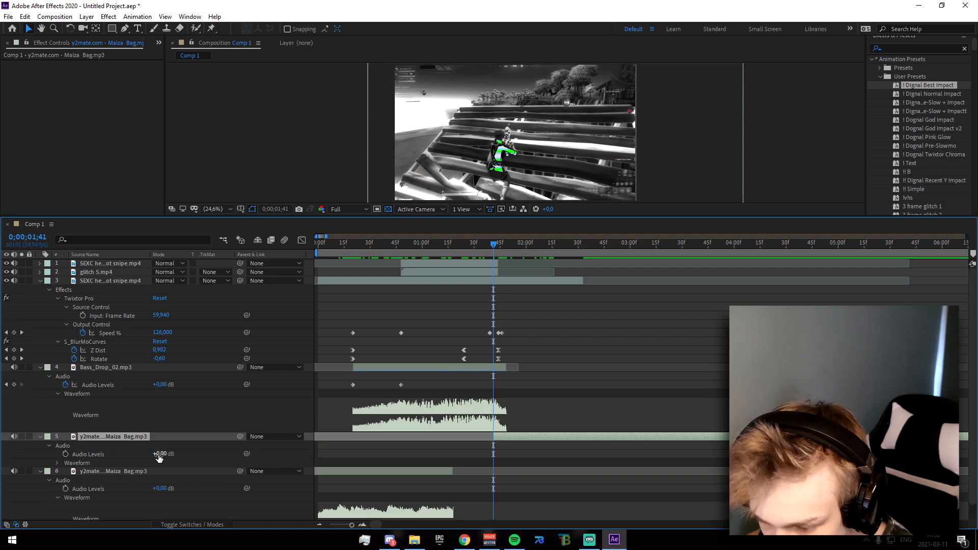
pyautogui.click(162, 454)
pyautogui.write('-15')
pyautogui.press('Return')
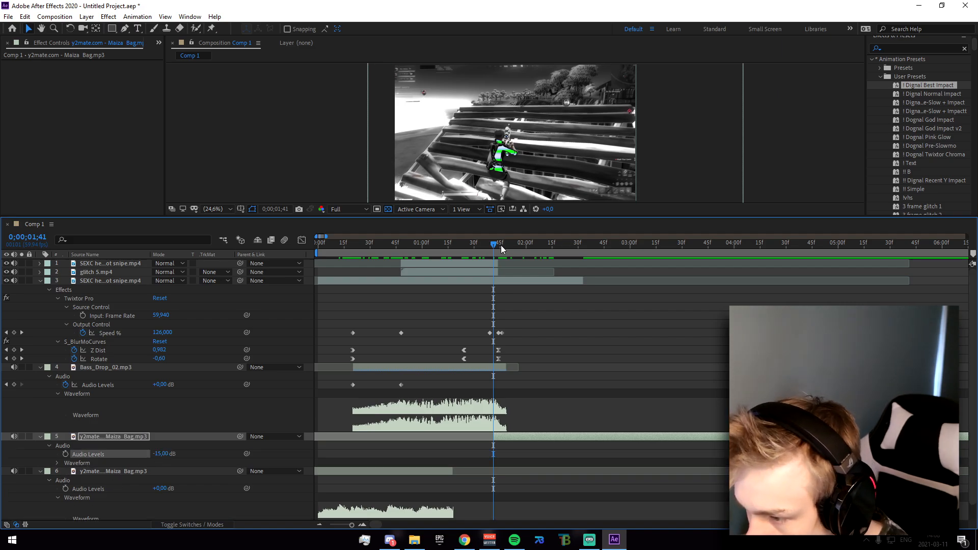
# Keyframe the second music part's Audio Levels from -15 dB at 0;00;01;41 to 0 dB at 0;00;01;45
pyautogui.click(499, 247)
pyautogui.click(161, 453)
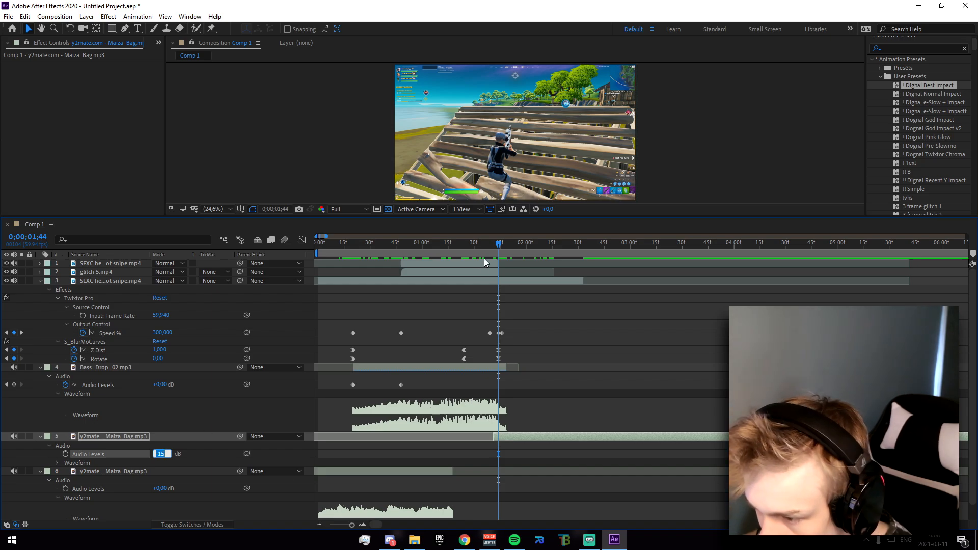
pyautogui.click(493, 245)
pyautogui.click(260, 392)
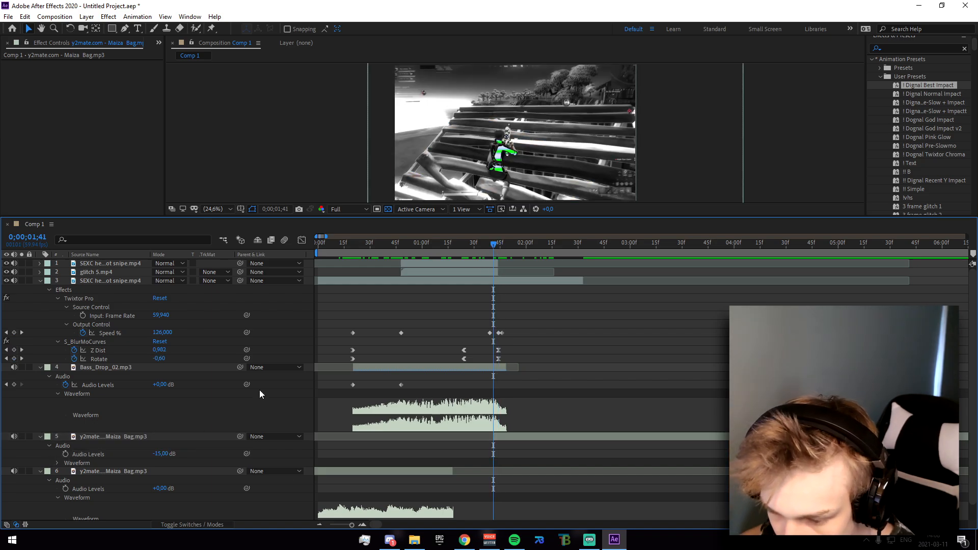
pyautogui.click(65, 454)
pyautogui.click(500, 245)
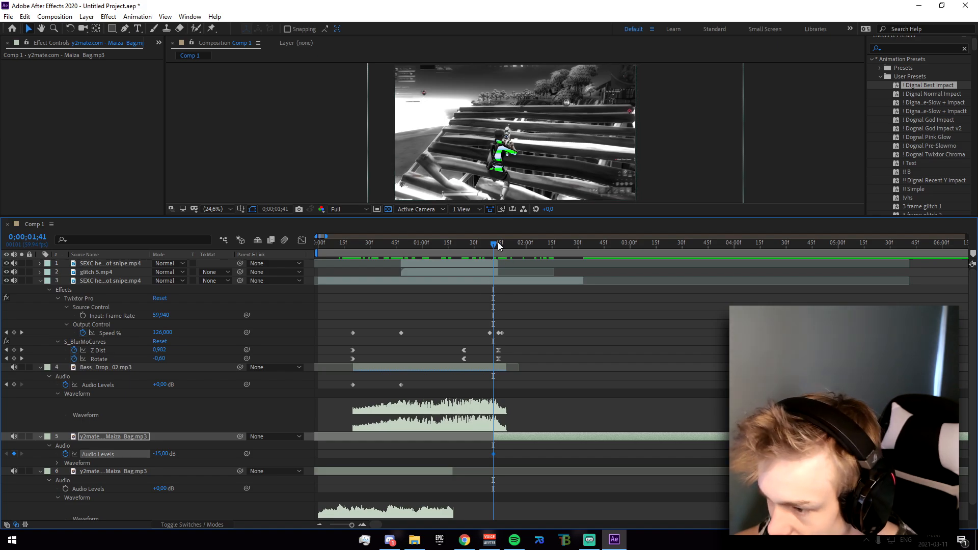
pyautogui.moveTo(500, 247); pyautogui.dragTo(500, 246)
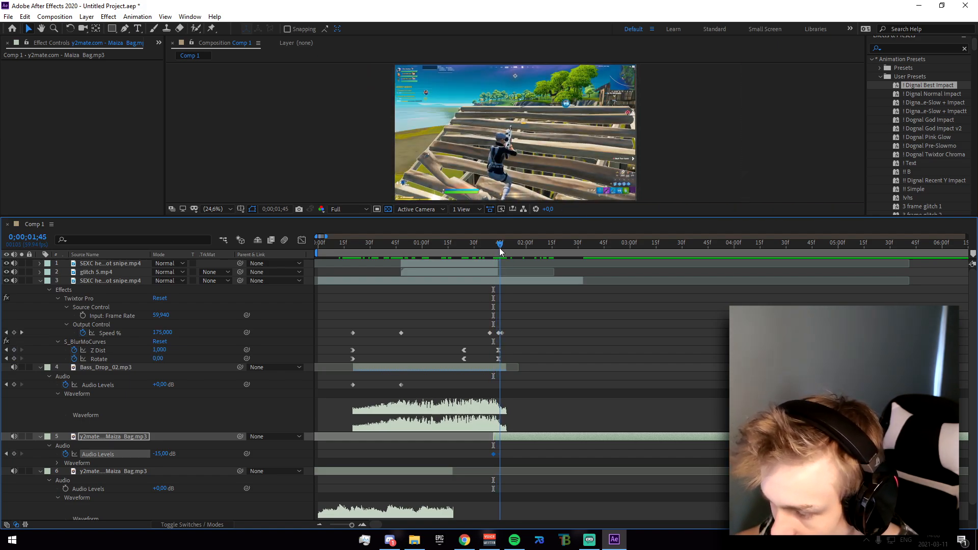
pyautogui.press('Return')
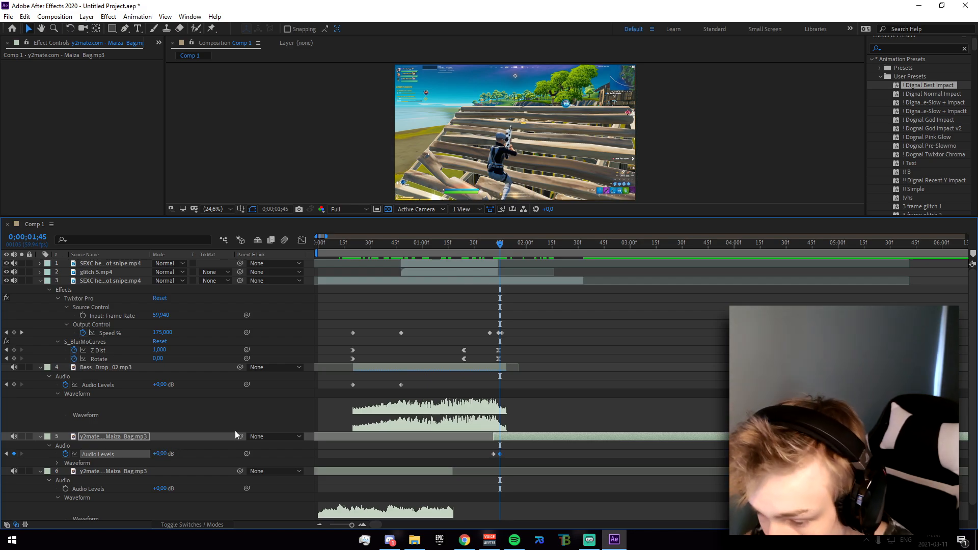
# Enable Audio Levels keyframing on the first music part and set it to 15 dB at its end, 0;00;01;18
pyautogui.click(475, 245)
pyautogui.moveTo(454, 277); pyautogui.dragTo(454, 279)
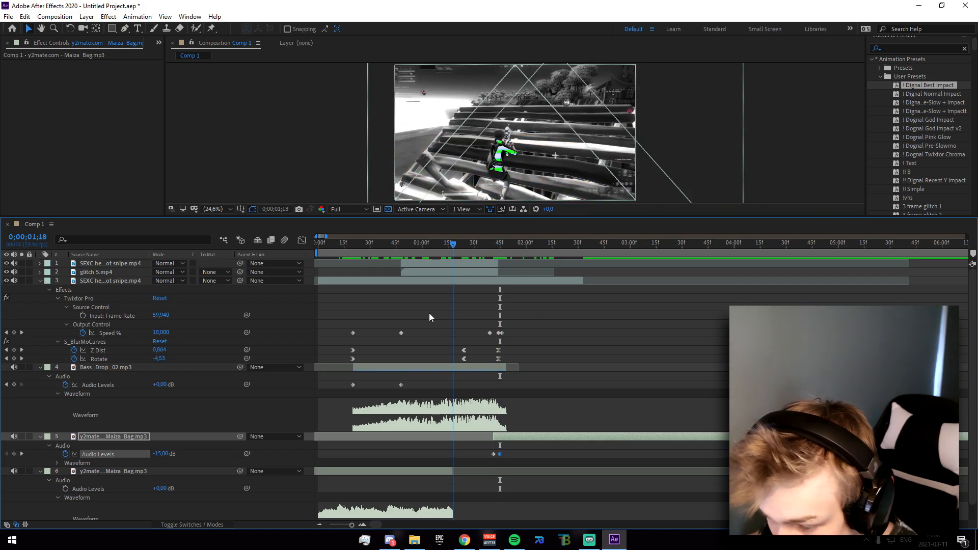
pyautogui.click(169, 492)
pyautogui.write('15')
pyautogui.press('Return')
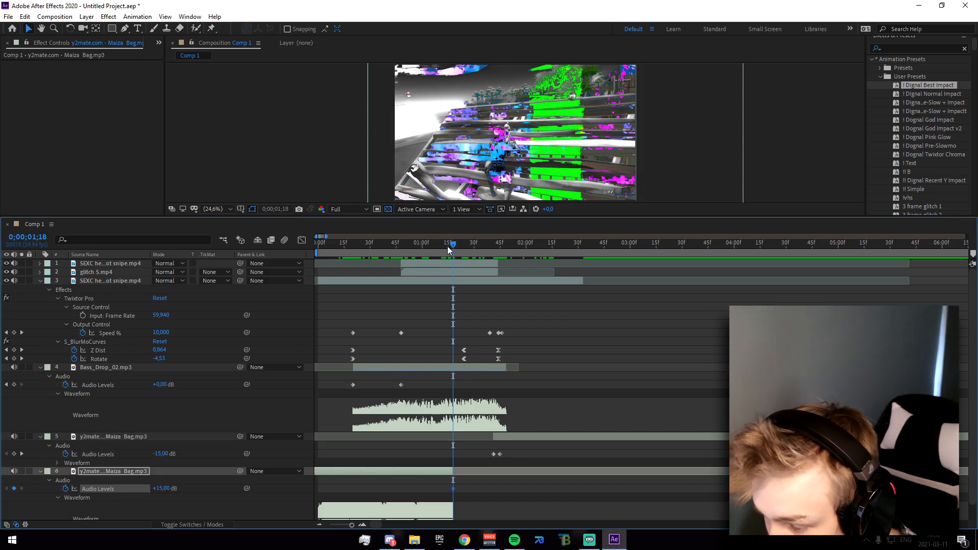
# Add a 0 dB Audio Levels keyframe to the first music part at 0;00;01;02
pyautogui.moveTo(448, 250); pyautogui.dragTo(426, 253)
pyautogui.click(164, 489)
pyautogui.write('0')
pyautogui.press('Return')
# Set the first music part's Audio Levels keyframe at 0;00;01;18 to -15 dB
pyautogui.click(453, 489)
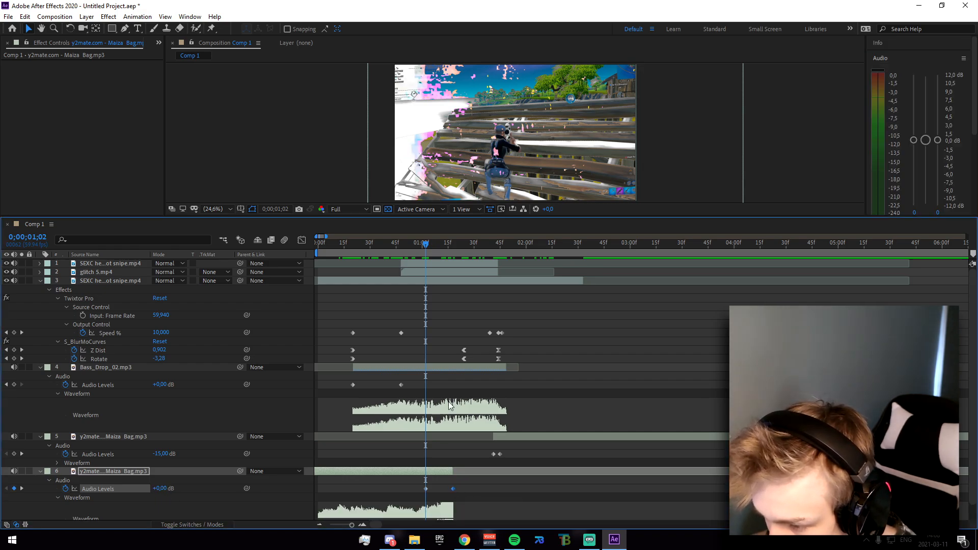
pyautogui.moveTo(425, 256); pyautogui.dragTo(453, 255)
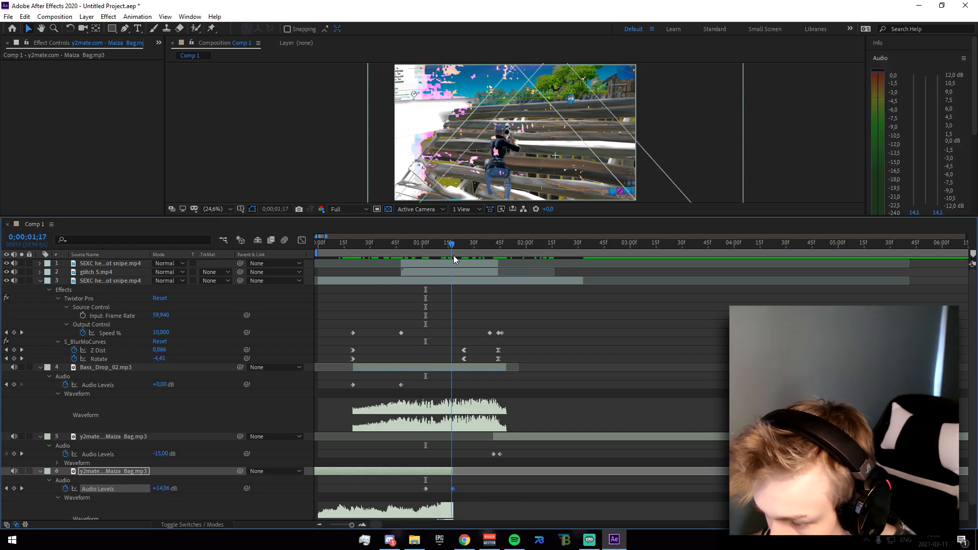
pyautogui.click(160, 482)
pyautogui.press('Return')
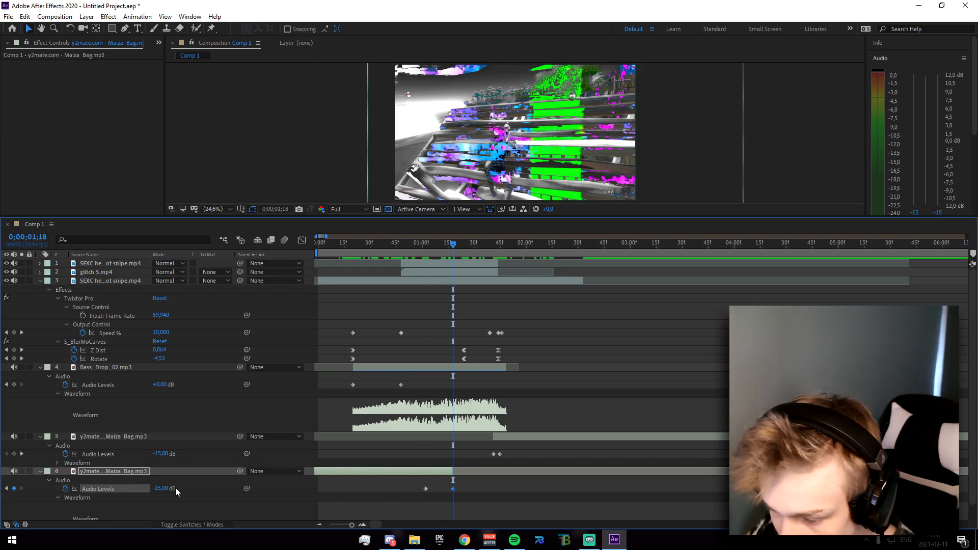
# Play back the edit from 0;00;00;24 and from 0;00;00;54 to check the music fade into the drop
pyautogui.moveTo(452, 252); pyautogui.dragTo(361, 262)
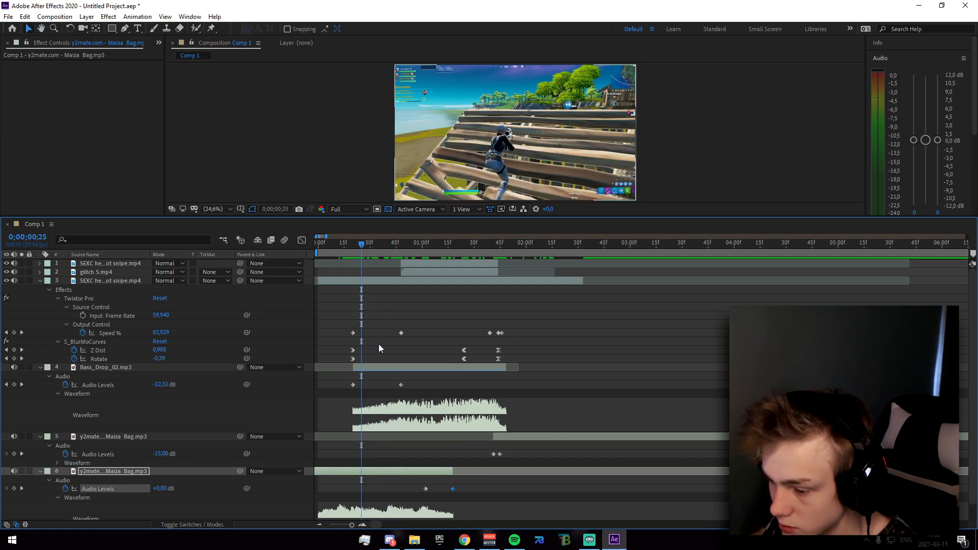
pyautogui.click(360, 252)
pyautogui.press('space')
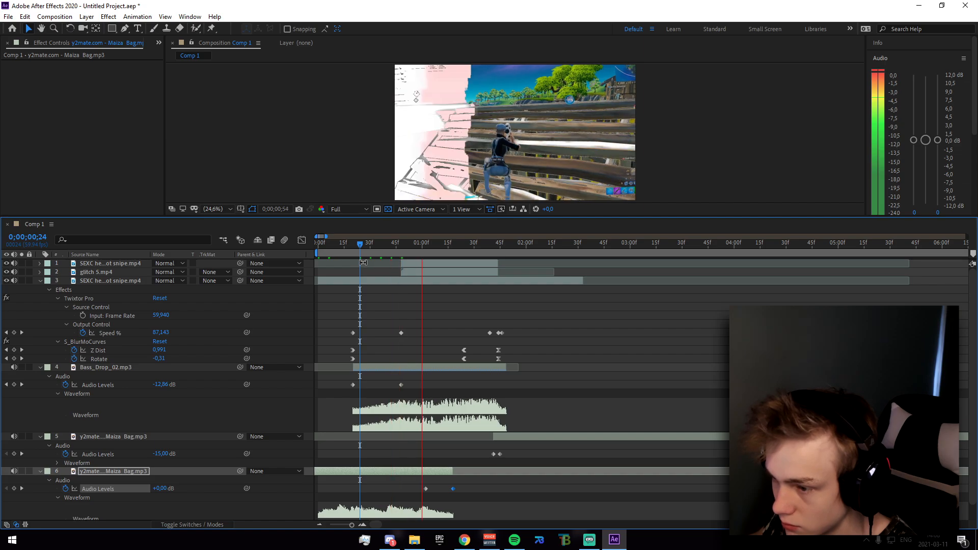
pyautogui.click(411, 245)
pyautogui.press('space')
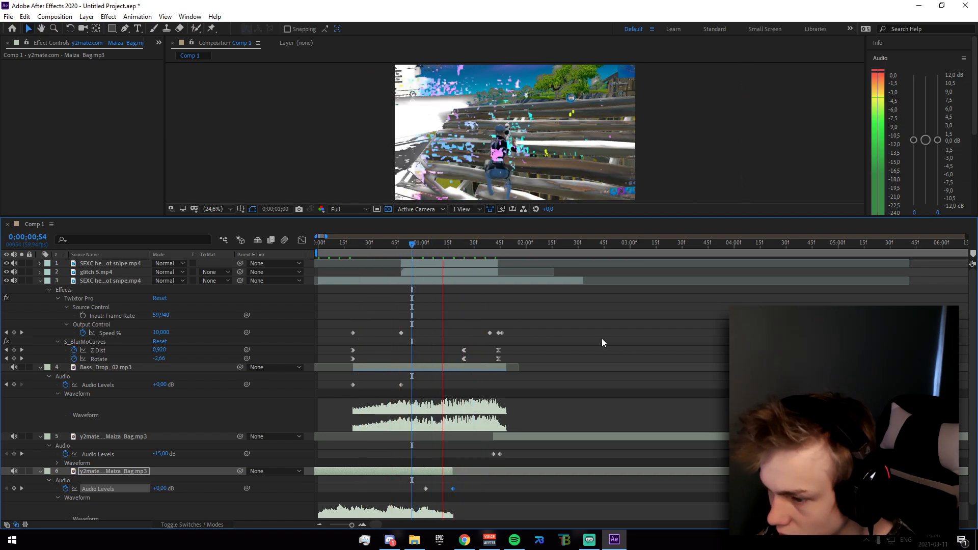
pyautogui.press('space')
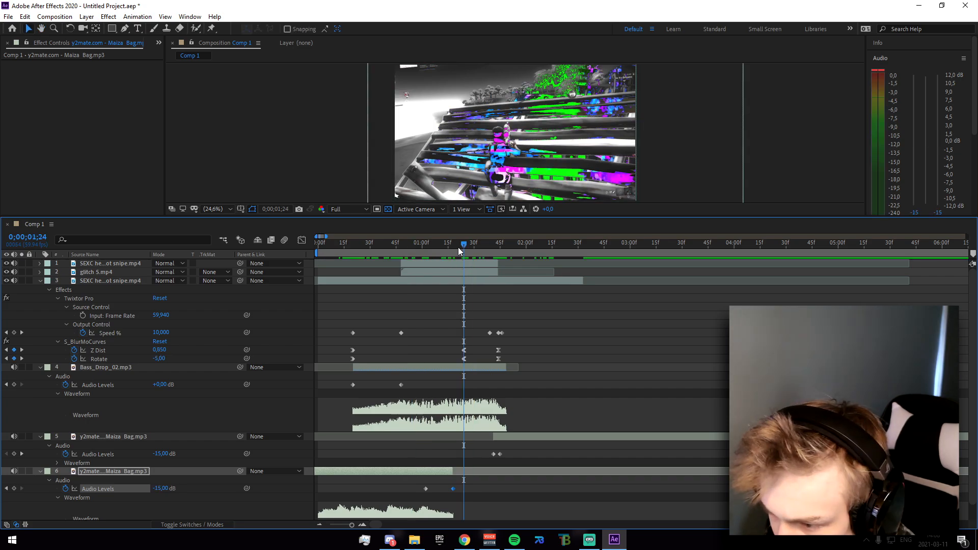
# Mute the audio of both SEXC headshot snipe layers and replay the slow-motion section
pyautogui.click(446, 243)
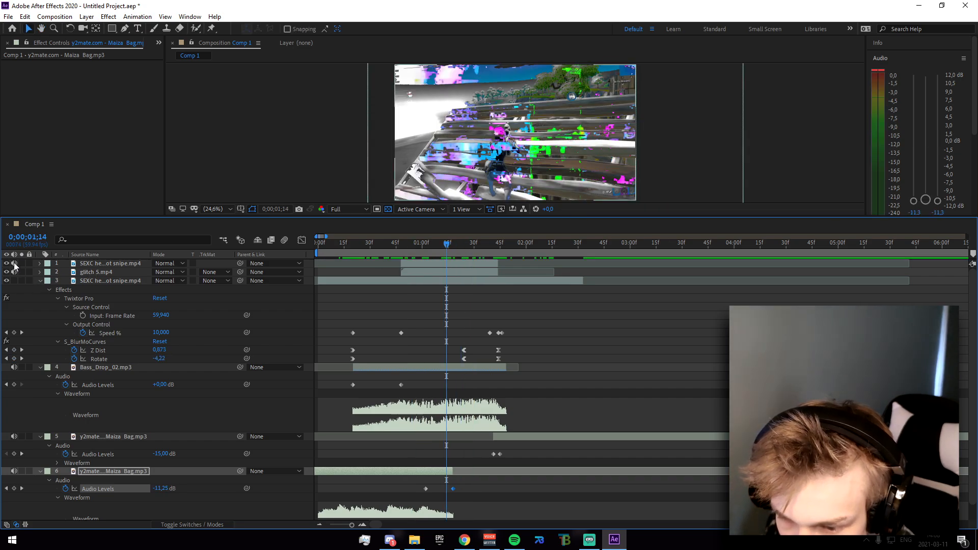
pyautogui.click(410, 244)
pyautogui.click(410, 261)
pyautogui.moveTo(410, 244); pyautogui.dragTo(388, 250)
pyautogui.press('space')
pyautogui.moveTo(540, 247); pyautogui.dragTo(479, 249)
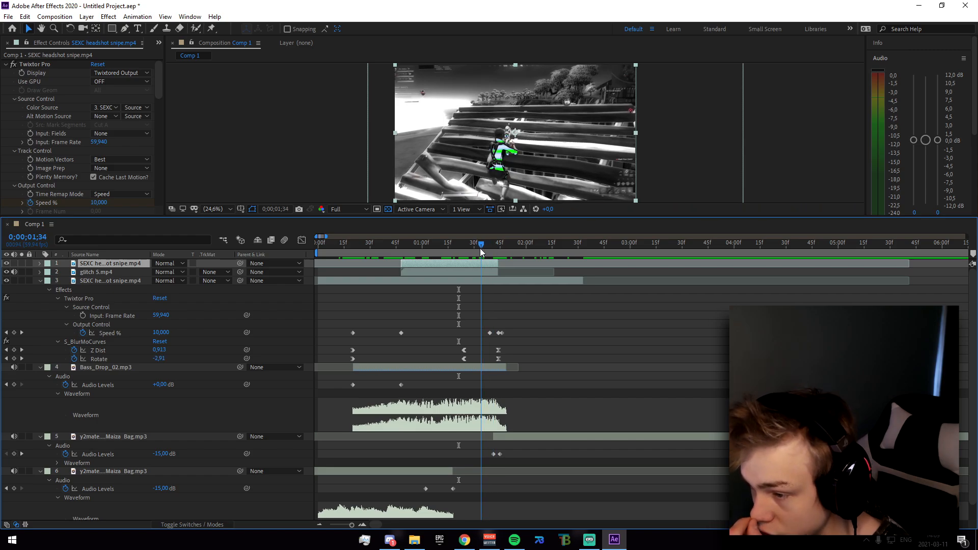
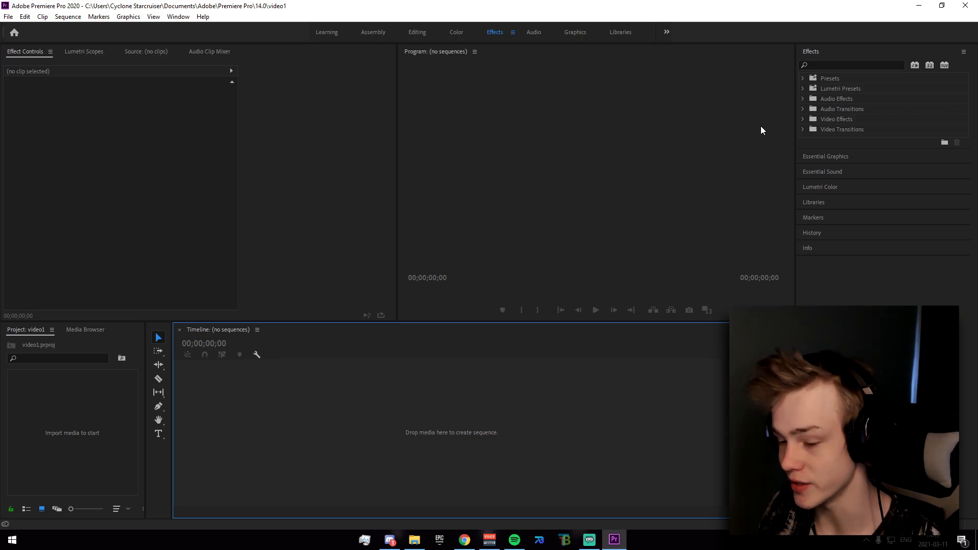
# In the Premiere Pro project video1, bring the SEXC headshot snipe clip from File Explorer into the empty timeline
pyautogui.click(414, 540)
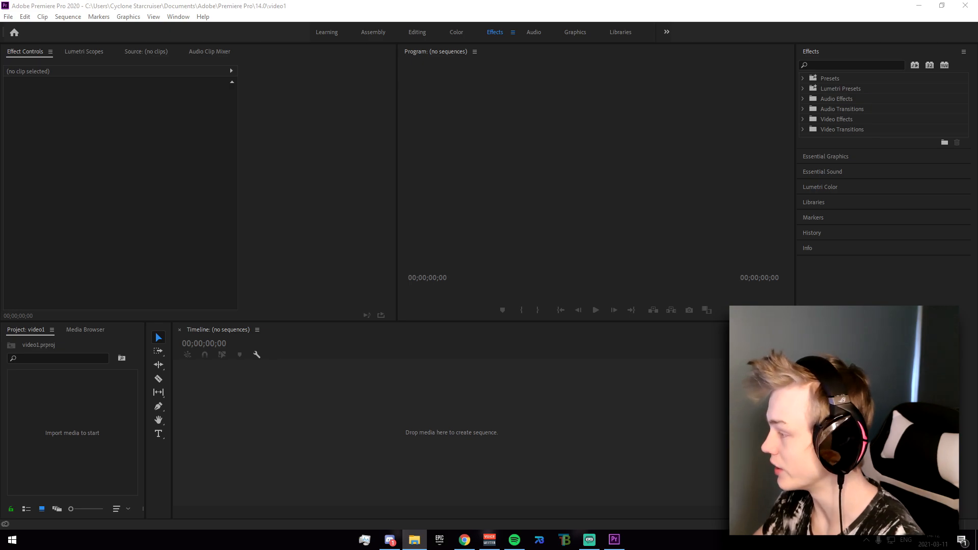
pyautogui.moveTo(552, 296); pyautogui.dragTo(449, 456)
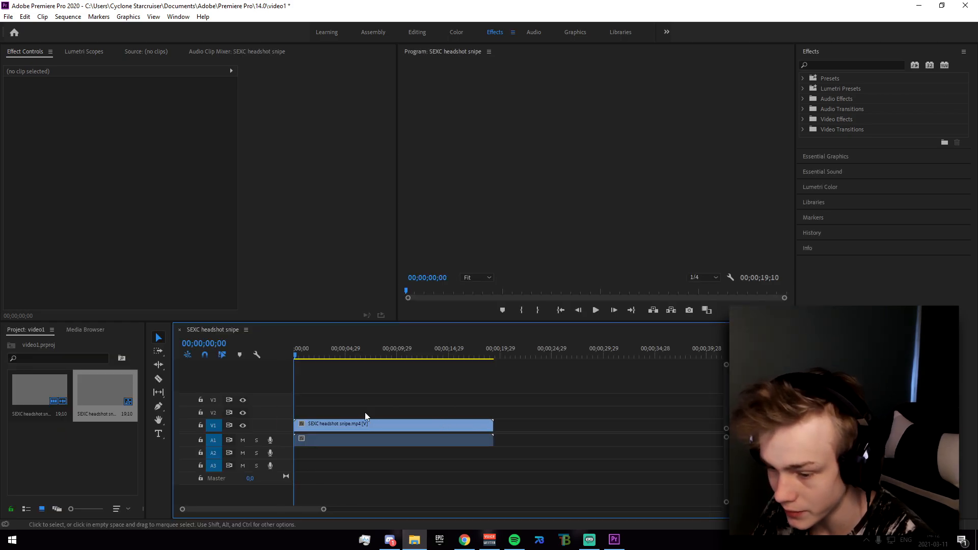
# Trim the clip's start at 00;00;12;09, move it to the sequence start and shorten its end to a 00;00;03;05 duration
pyautogui.moveTo(298, 355); pyautogui.dragTo(423, 386)
pyautogui.moveTo(295, 428); pyautogui.dragTo(422, 431)
pyautogui.moveTo(448, 427); pyautogui.dragTo(320, 426)
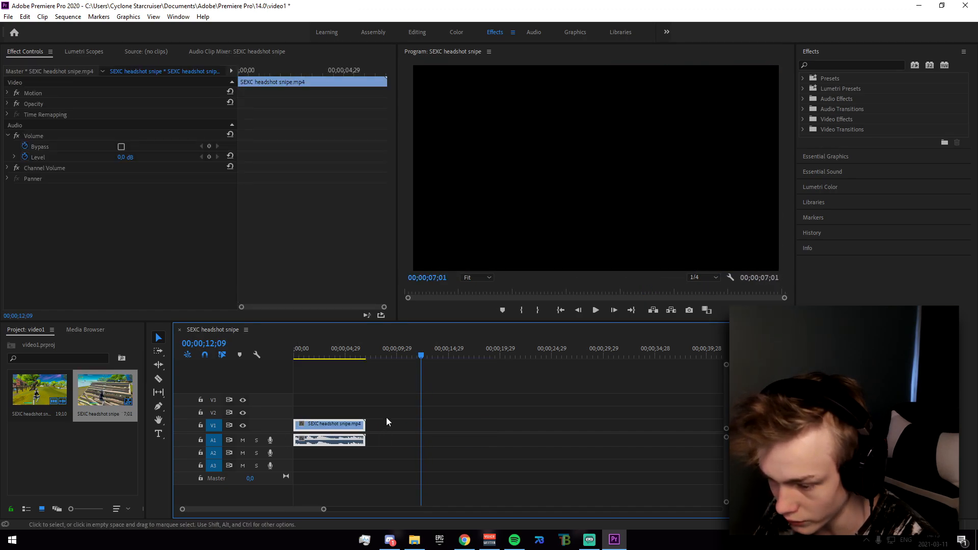
pyautogui.moveTo(329, 366)
pyautogui.mouseDown()
pyautogui.moveTo(317, 368)
pyautogui.moveTo(326, 369)
pyautogui.mouseUp()
pyautogui.moveTo(365, 426); pyautogui.dragTo(326, 429)
# Search the effects for twixtor and apply Twixtor Pro to the headshot snipe clip
pyautogui.moveTo(321, 509); pyautogui.dragTo(204, 508)
pyautogui.moveTo(530, 358); pyautogui.dragTo(443, 361)
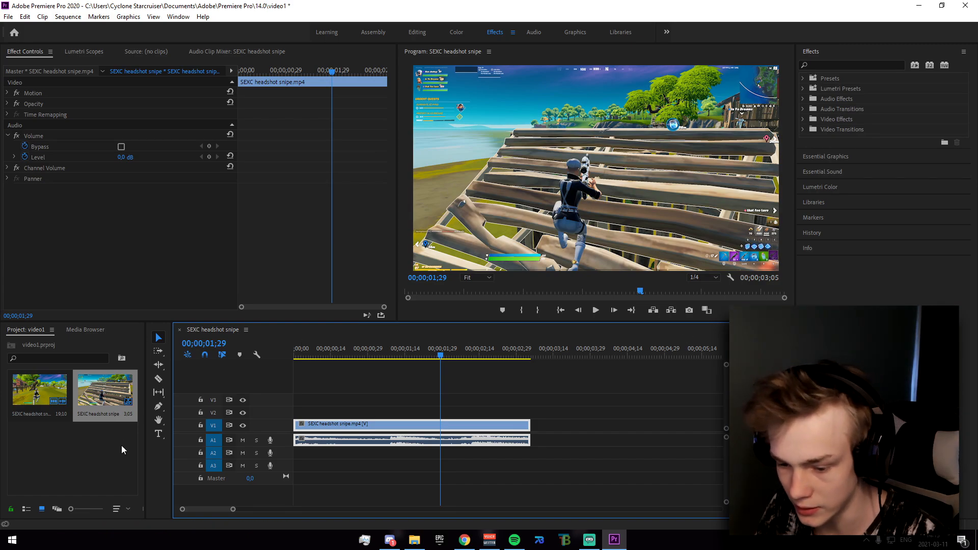
pyautogui.click(855, 65)
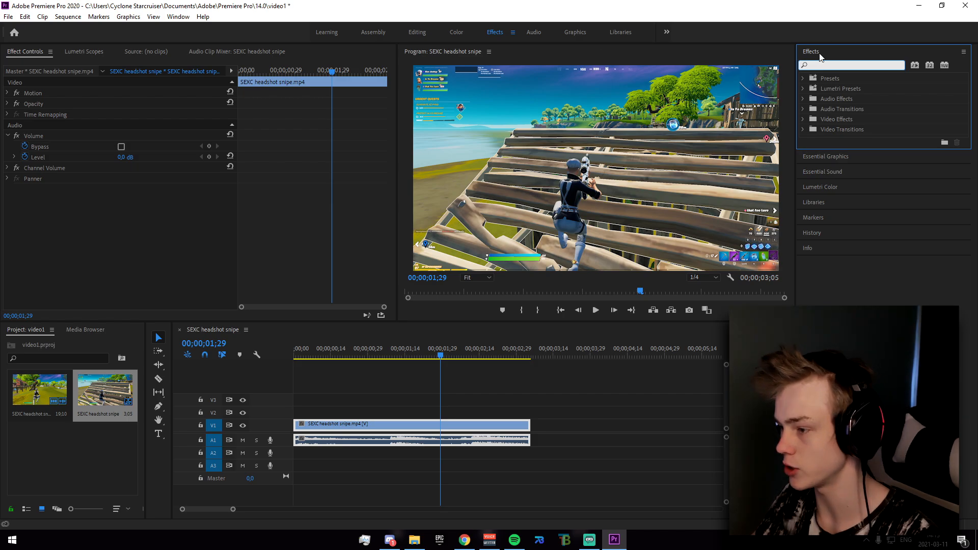
pyautogui.write('twixtor')
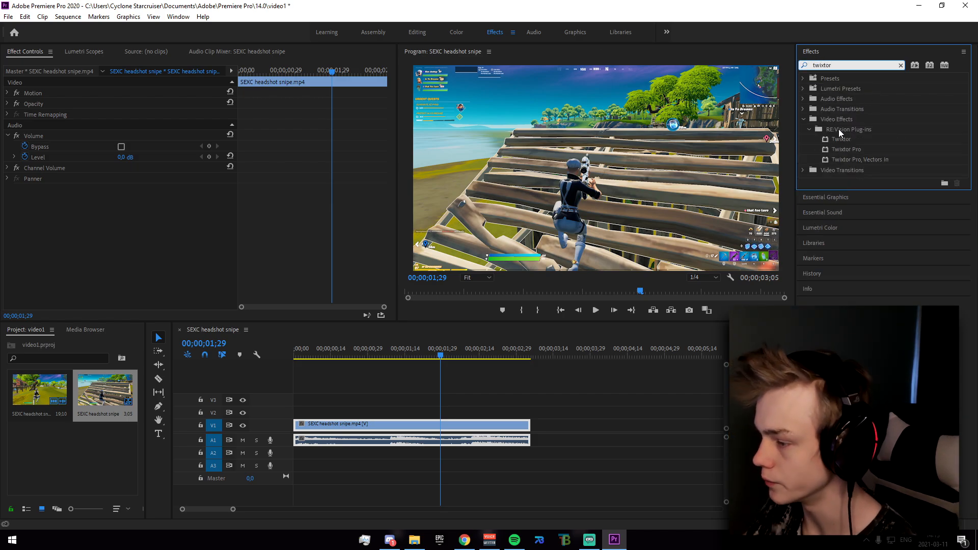
pyautogui.moveTo(846, 149); pyautogui.dragTo(421, 425)
# Keyframe Twixtor Pro's Speed % from 100 at 00;00;01;20 to 10 at 00;00;02;04
pyautogui.moveTo(438, 357); pyautogui.dragTo(416, 368)
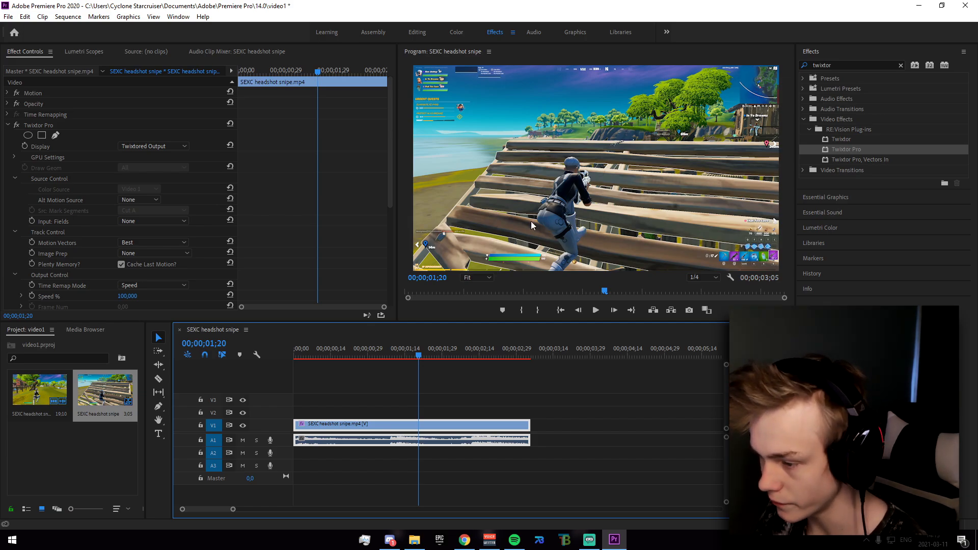
pyautogui.scroll(-2, 325, 278)
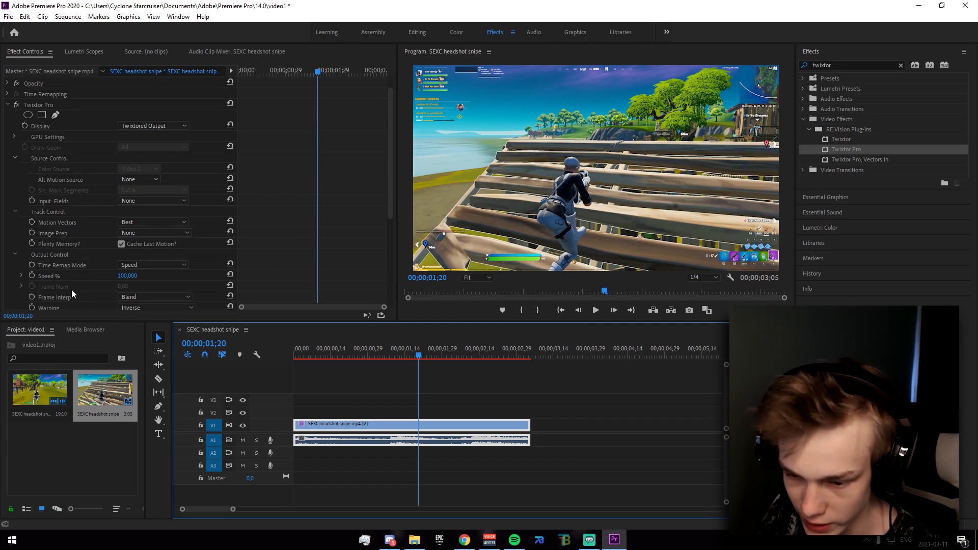
pyautogui.click(30, 276)
pyautogui.scroll(-2, 285, 285)
pyautogui.moveTo(420, 363); pyautogui.dragTo(455, 365)
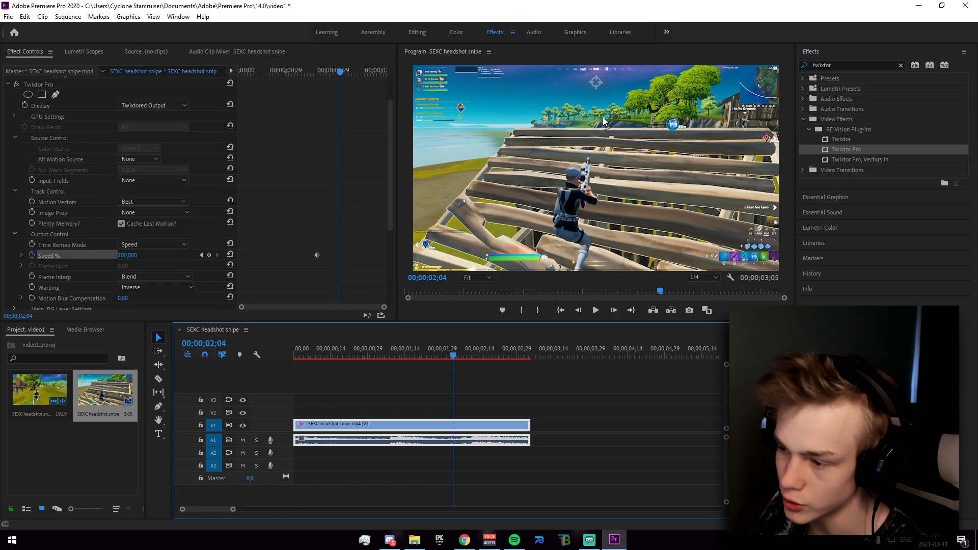
pyautogui.click(127, 255)
pyautogui.write('10')
pyautogui.press('Return')
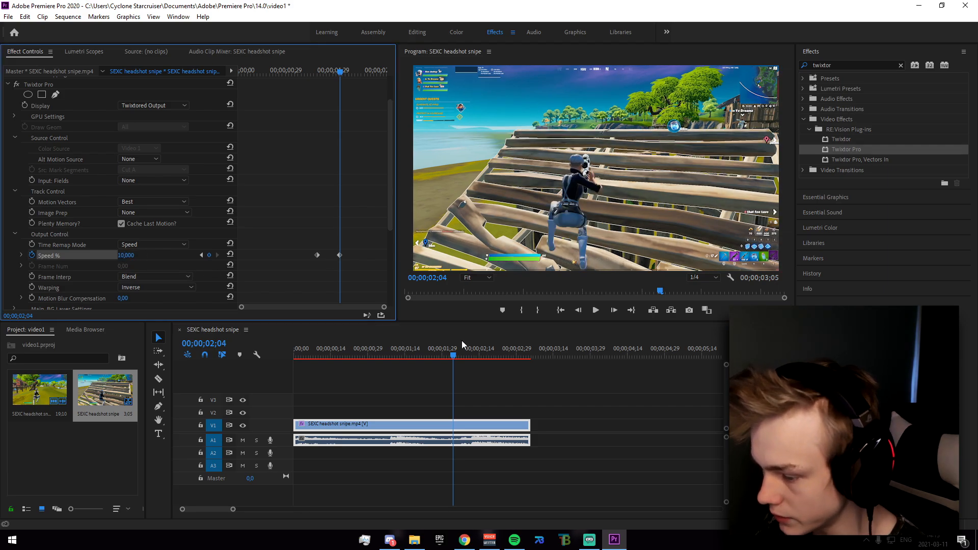
# Extend the clip's end to 00;00;04;07 and add a Speed % keyframe of 10 at 00;00;03;00
pyautogui.moveTo(528, 425); pyautogui.dragTo(607, 425)
pyautogui.moveTo(451, 354); pyautogui.dragTo(518, 367)
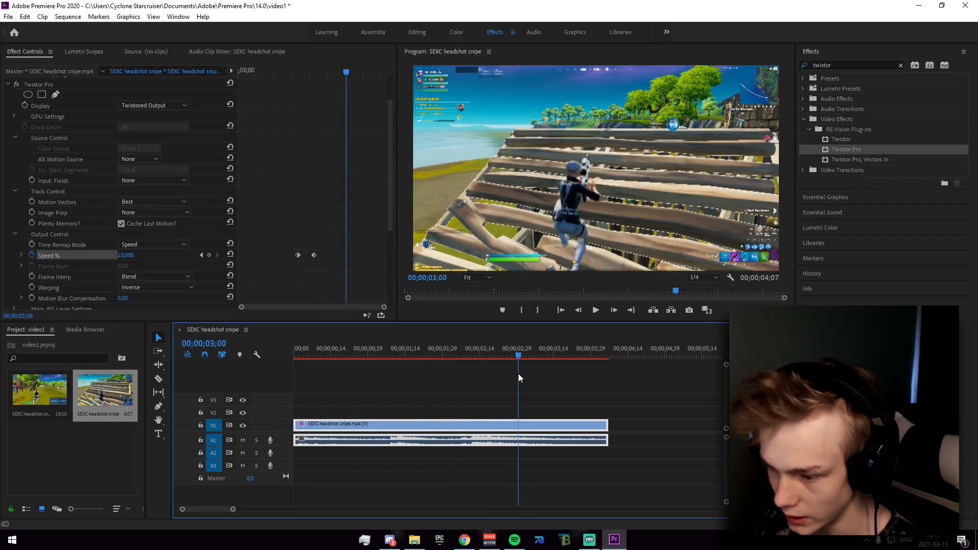
pyautogui.click(209, 254)
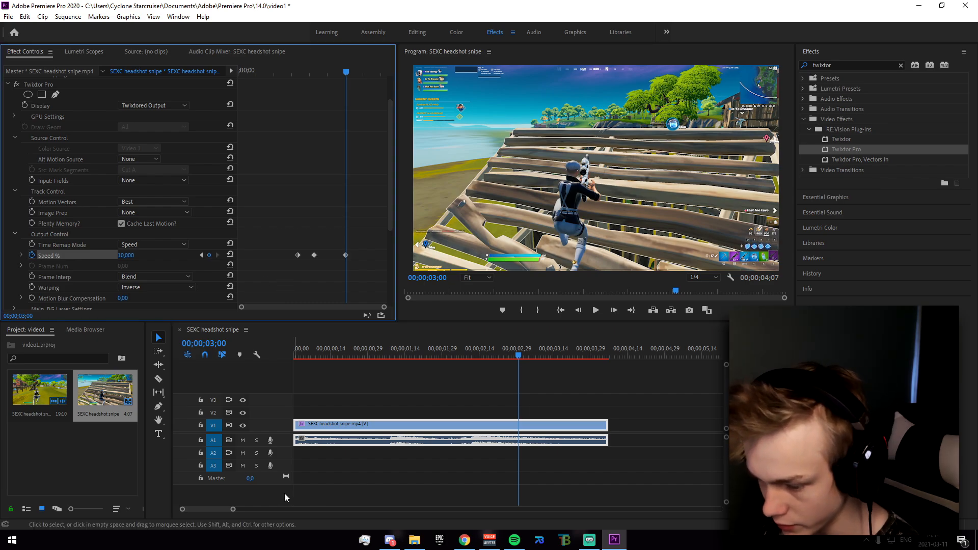
# Add a Speed % keyframe of 450 at 00;00;03;02
pyautogui.moveTo(233, 509); pyautogui.dragTo(216, 509)
pyautogui.click(516, 356)
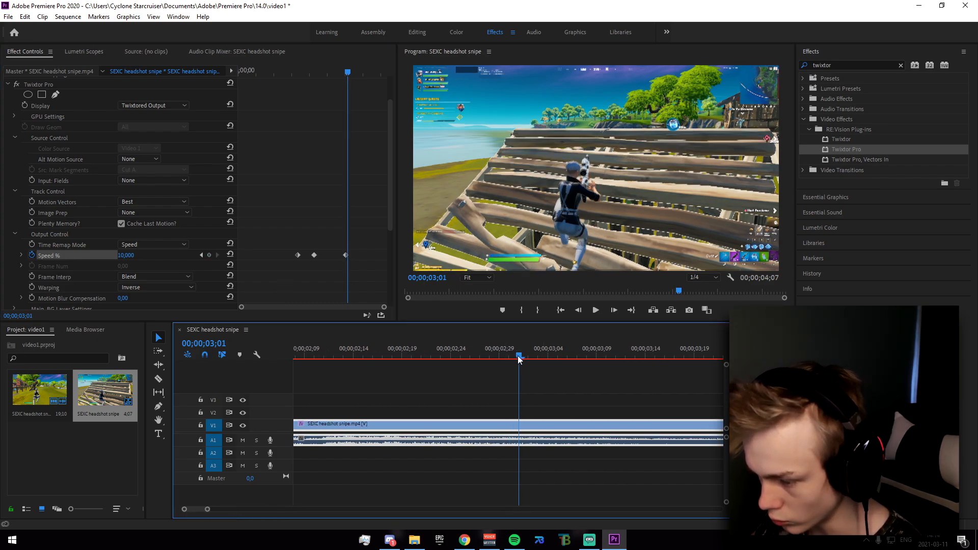
pyautogui.moveTo(517, 359)
pyautogui.mouseDown()
pyautogui.moveTo(505, 360)
pyautogui.moveTo(528, 359)
pyautogui.mouseUp()
pyautogui.scroll(4, 356, 255)
pyautogui.scroll(-4, 359, 277)
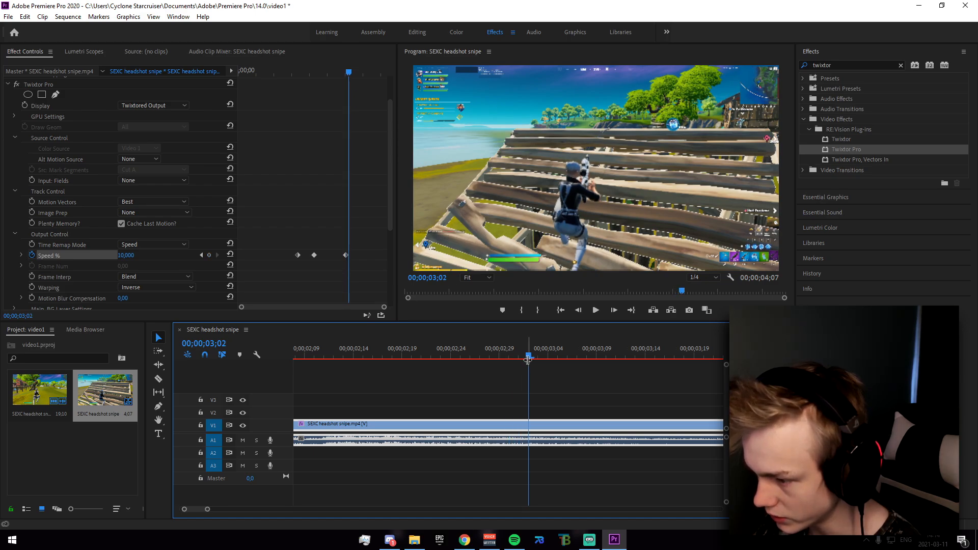
pyautogui.click(125, 255)
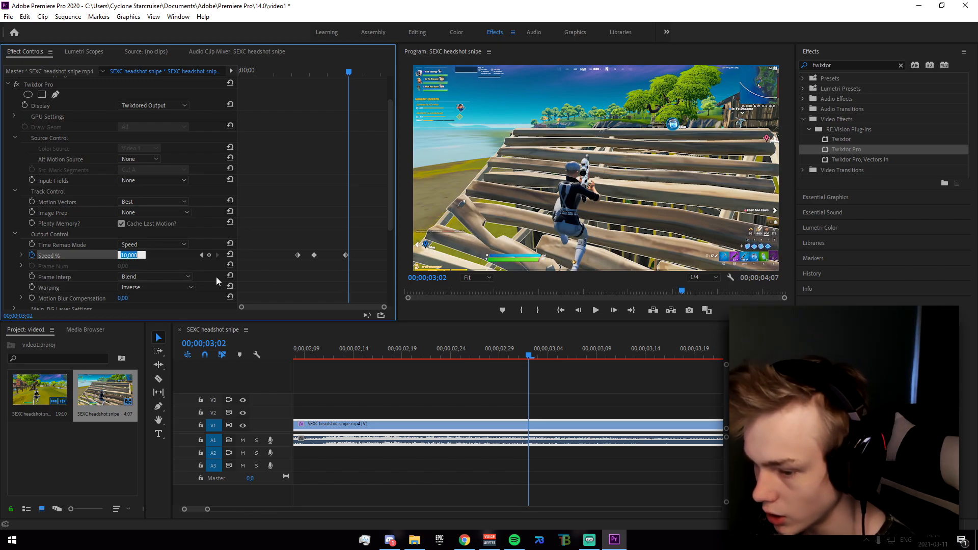
pyautogui.write('450')
pyautogui.press('Return')
# Fine-tune the Speed % keyframe at 00;00;03;02, trying 400 and 340 and settling on 400
pyautogui.click(131, 254)
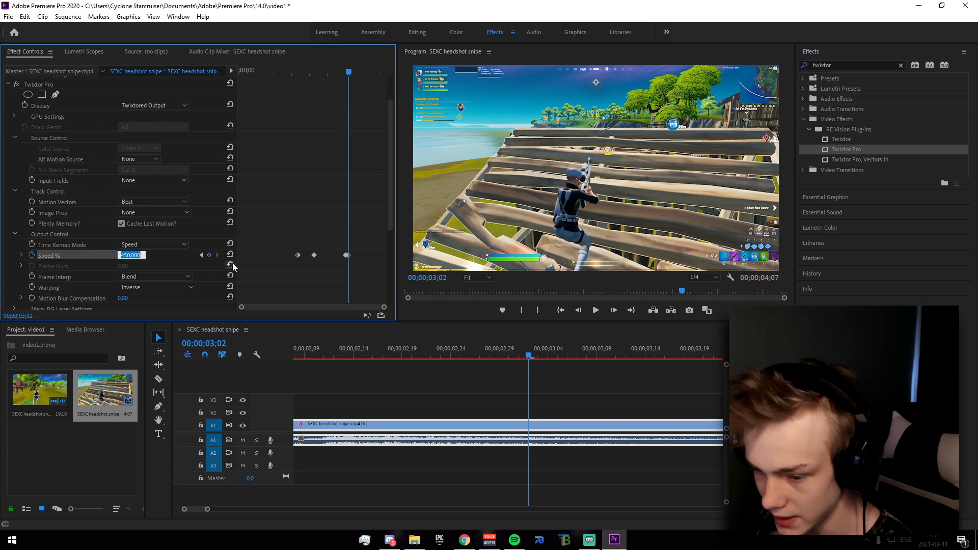
pyautogui.write('400')
pyautogui.press('Return')
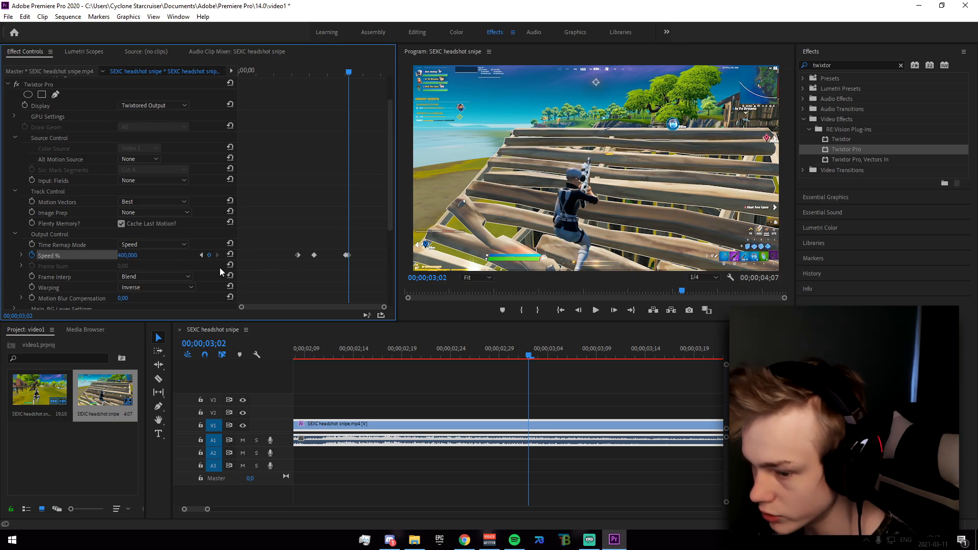
pyautogui.click(128, 255)
pyautogui.write('340')
pyautogui.press('Return')
pyautogui.write('400')
pyautogui.press('Return')
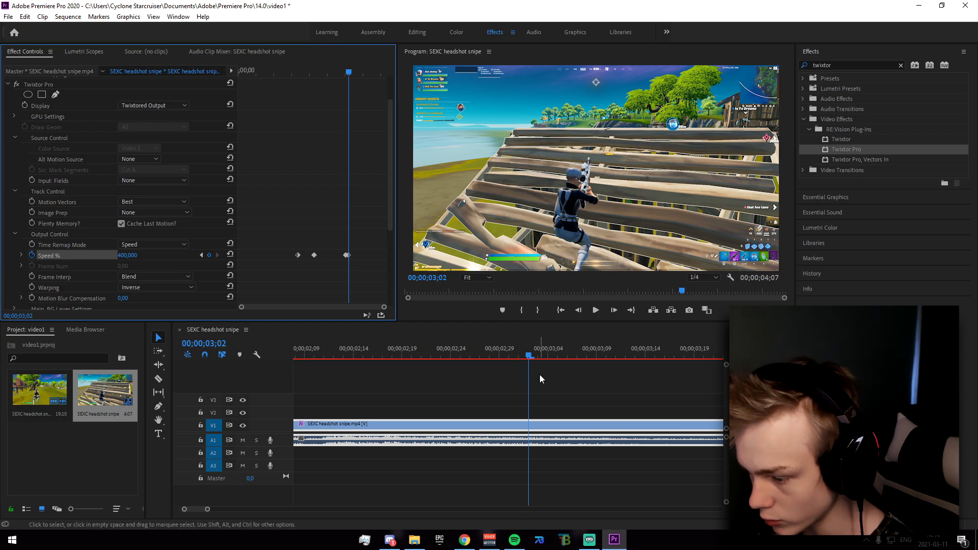
# Add a Twixtor Pro Speed % keyframe of 50 at 00;00;03;03
pyautogui.press('Right')
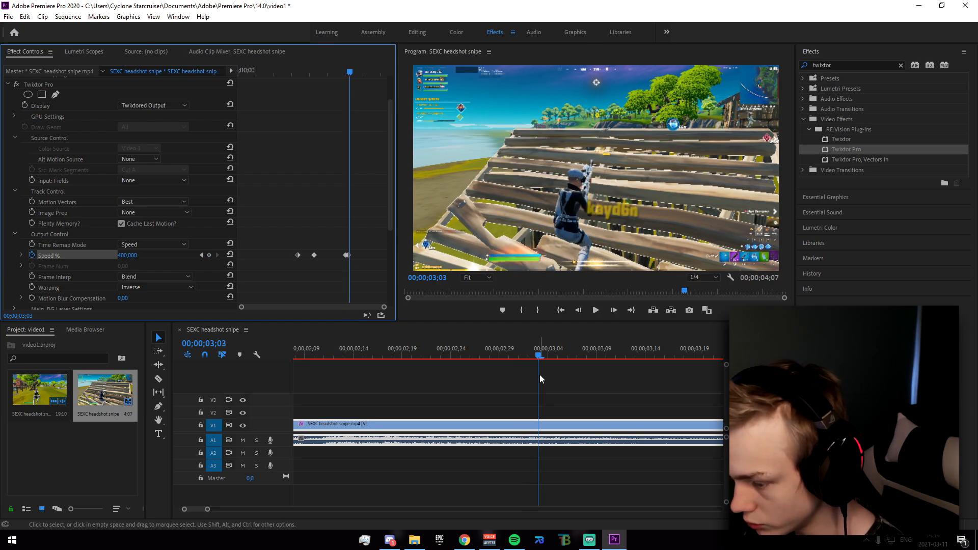
pyautogui.moveTo(537, 357)
pyautogui.mouseDown()
pyautogui.moveTo(519, 360)
pyautogui.moveTo(528, 361)
pyautogui.mouseUp()
pyautogui.scroll(2, 347, 265)
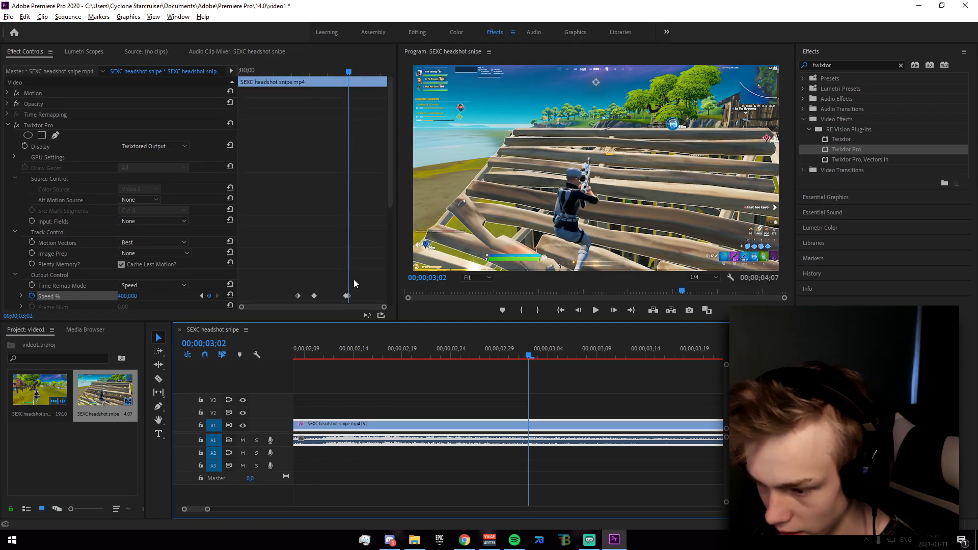
pyautogui.scroll(-1, 354, 279)
pyautogui.moveTo(384, 307); pyautogui.dragTo(331, 309)
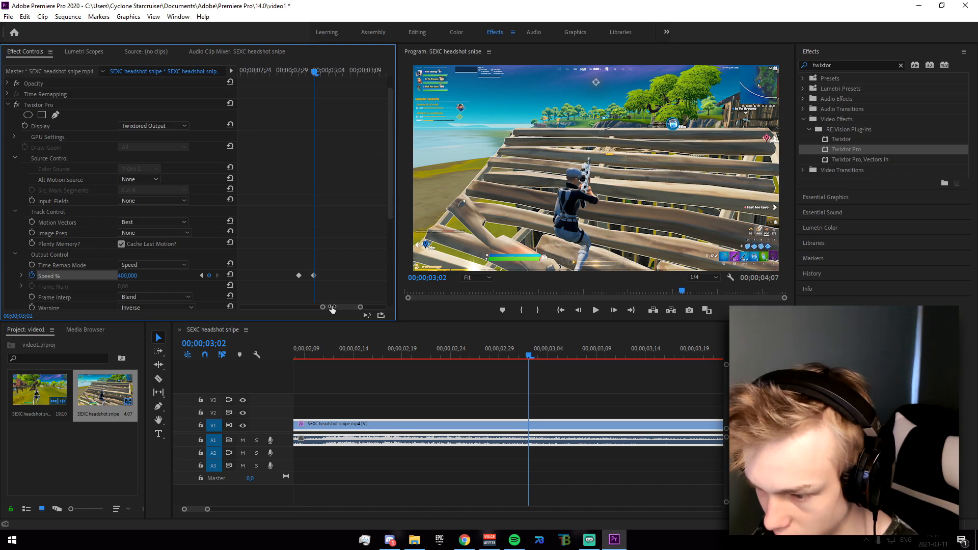
pyautogui.moveTo(317, 67); pyautogui.dragTo(324, 80)
pyautogui.click(126, 275)
pyautogui.write('50')
pyautogui.press('Return')
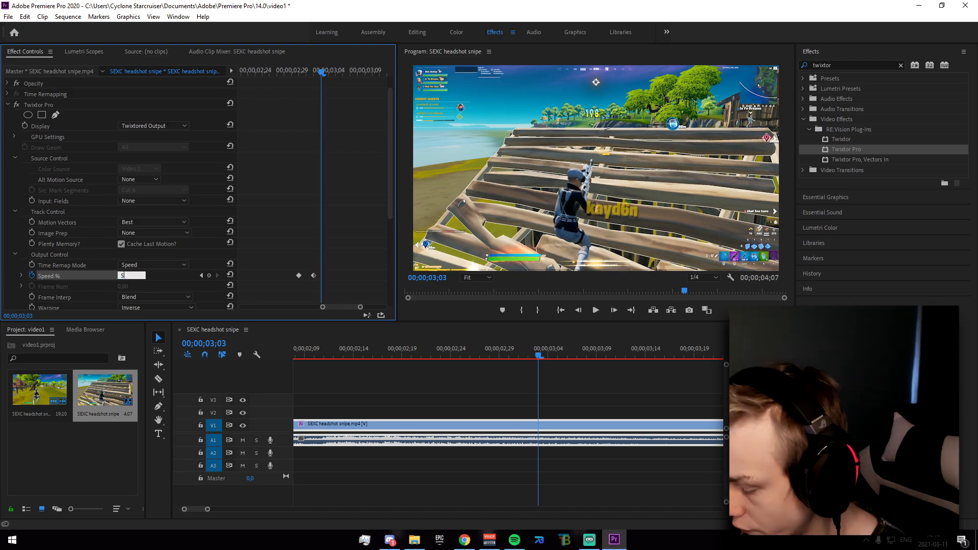
# Search the effects for "blurmo" and apply S_BlurMoCurves to the headshot clip on V1
pyautogui.moveTo(534, 356); pyautogui.dragTo(577, 377)
pyautogui.scroll(-4, 503, 398)
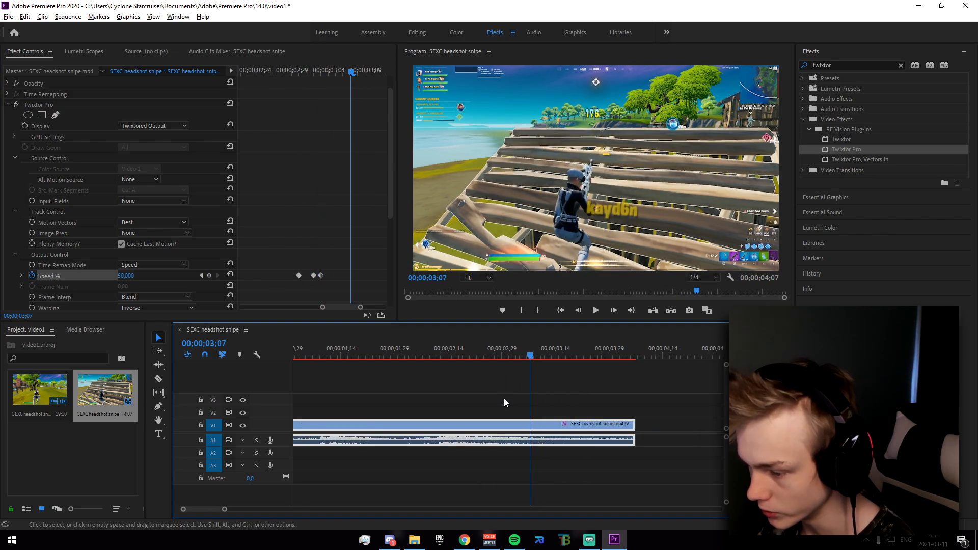
pyautogui.scroll(-3, 477, 392)
pyautogui.scroll(3, 365, 387)
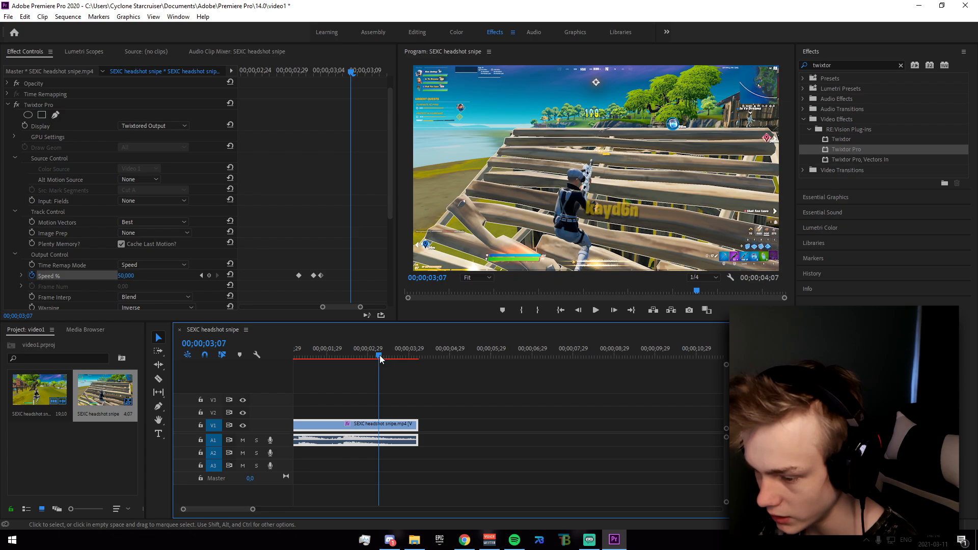
pyautogui.click(263, 505)
pyautogui.moveTo(252, 509); pyautogui.dragTo(226, 508)
pyautogui.moveTo(500, 359); pyautogui.dragTo(534, 394)
pyautogui.click(814, 65)
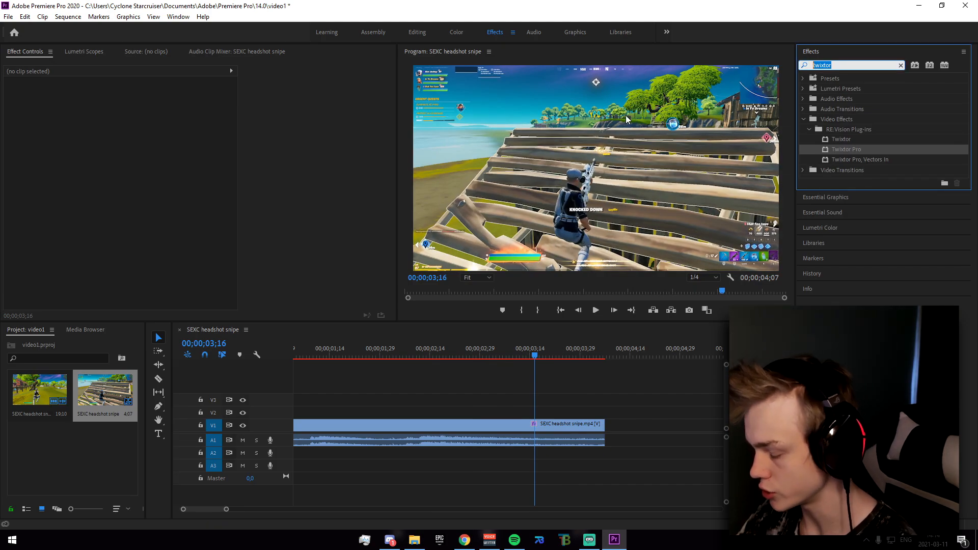
pyautogui.write('blurmo')
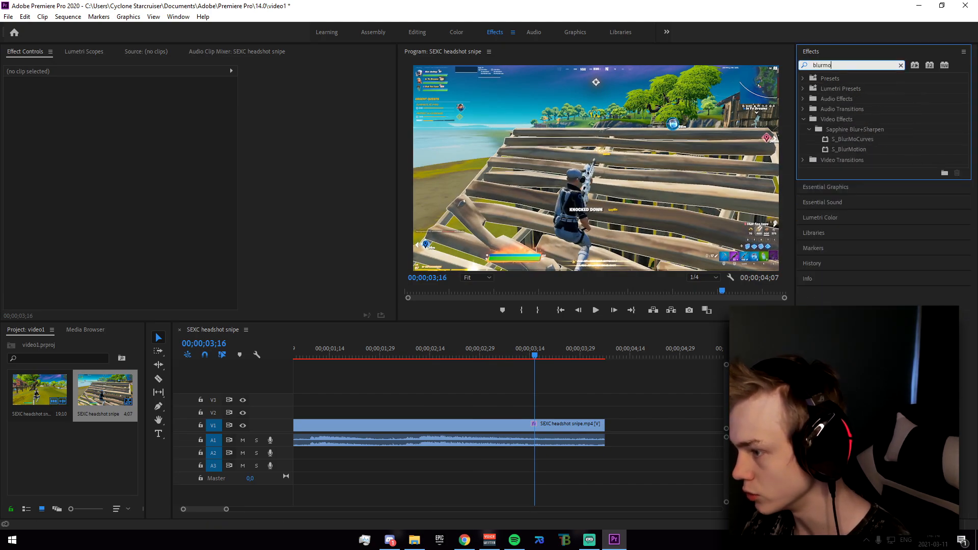
pyautogui.moveTo(862, 143); pyautogui.dragTo(512, 428)
# Enable keyframing for S_BlurMoCurves' Z Dist and Rotate at 00;00;01;19, lined up with the first Speed % keyframe
pyautogui.moveTo(535, 355); pyautogui.dragTo(527, 355)
pyautogui.moveTo(390, 157); pyautogui.dragTo(383, 215)
pyautogui.scroll(1, 357, 178)
pyautogui.moveTo(360, 72); pyautogui.dragTo(294, 81)
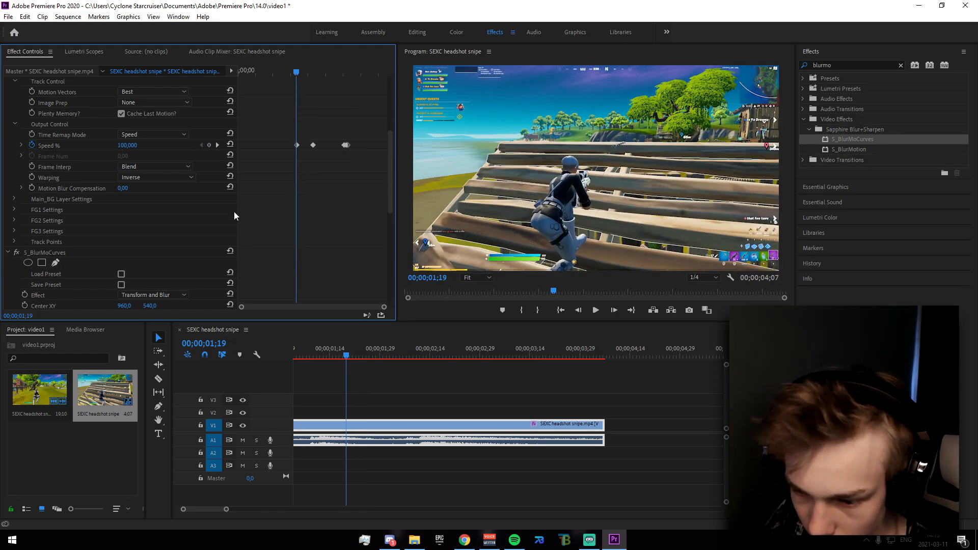
pyautogui.scroll(-3, 51, 260)
pyautogui.scroll(-1, 79, 282)
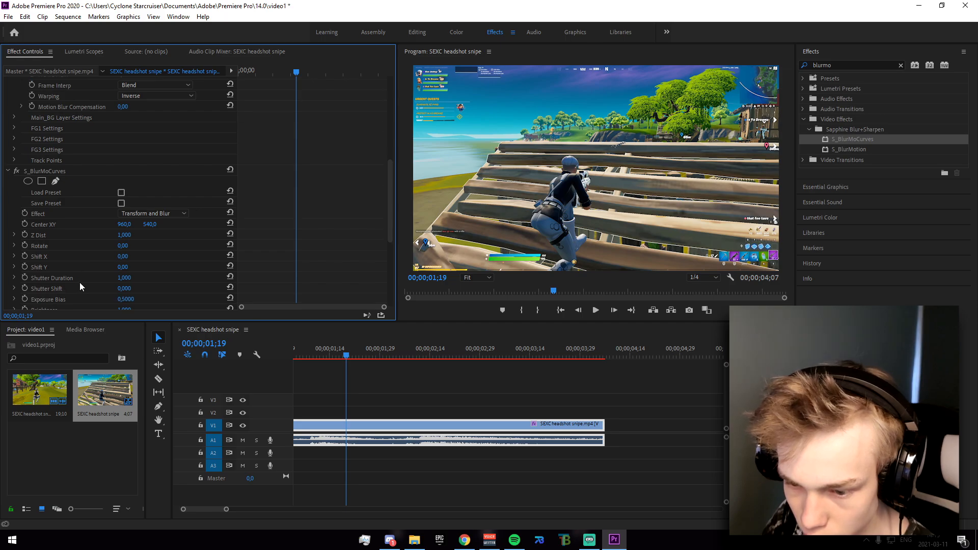
pyautogui.click(24, 245)
pyautogui.click(24, 235)
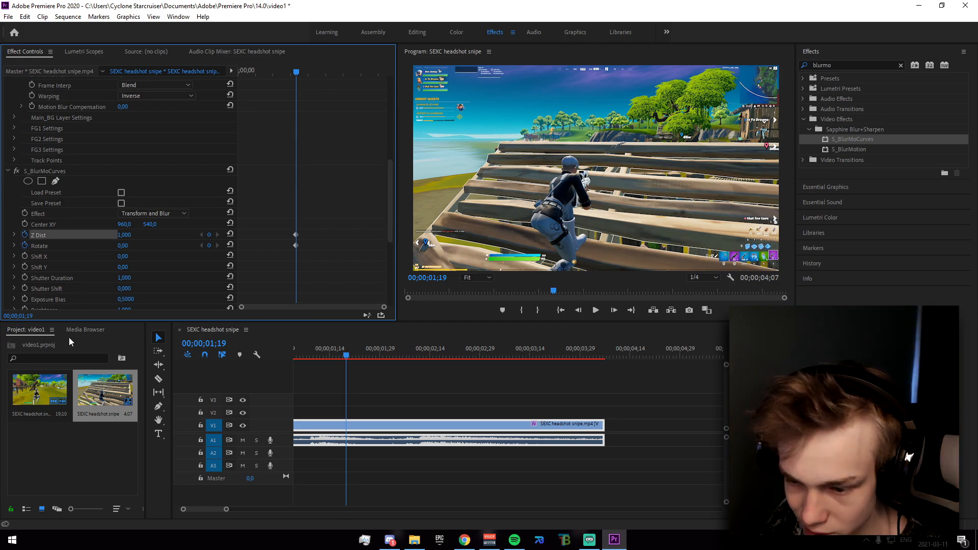
# Add a Z Dist keyframe of 0,85 at 00;00;02;22, during the slow-motion section
pyautogui.scroll(4, 390, 193)
pyautogui.moveTo(304, 75); pyautogui.dragTo(335, 78)
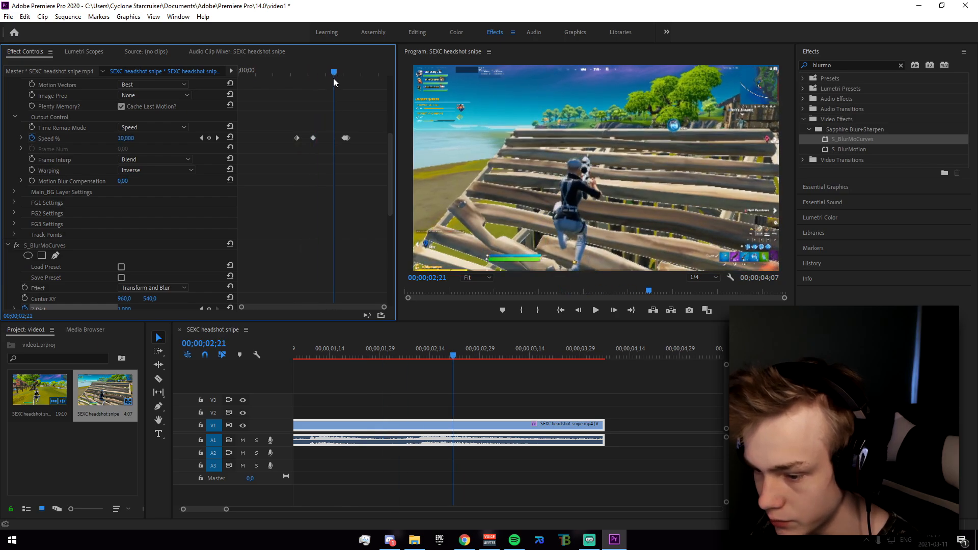
pyautogui.moveTo(390, 165); pyautogui.dragTo(348, 219)
pyautogui.click(125, 144)
pyautogui.write('0,85')
pyautogui.press('Return')
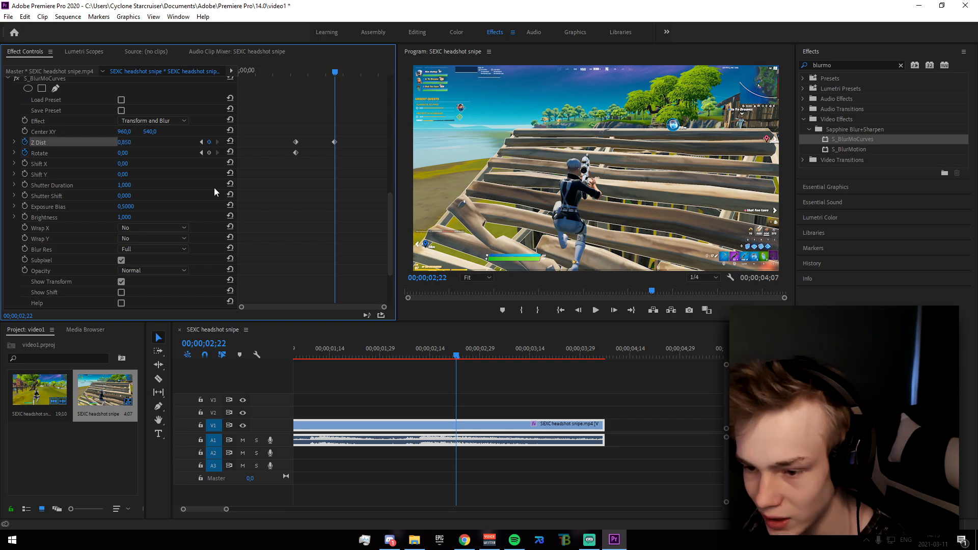
# Add a Rotate keyframe at 00;00;02;22 and settle on a value of -5
pyautogui.click(125, 153)
pyautogui.write('5')
pyautogui.press('Return')
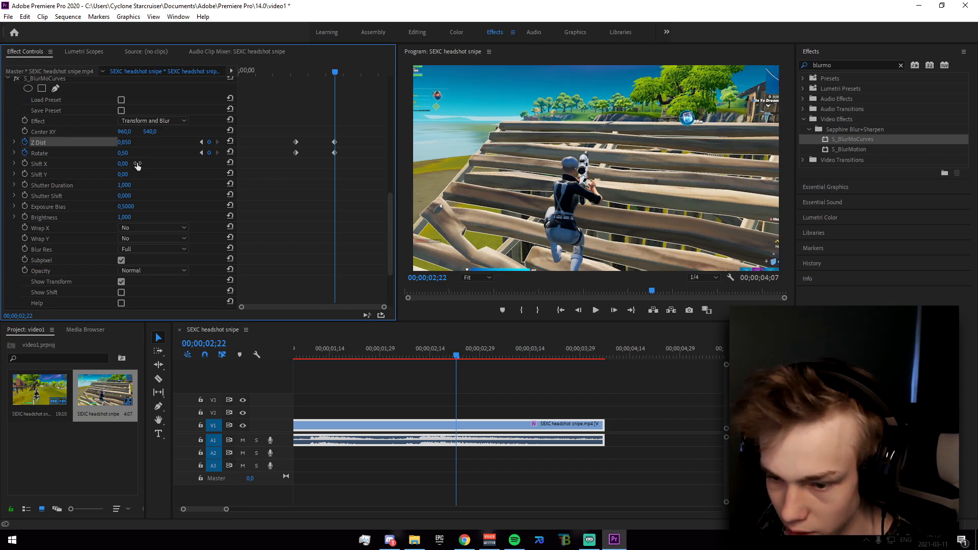
pyautogui.press('Return')
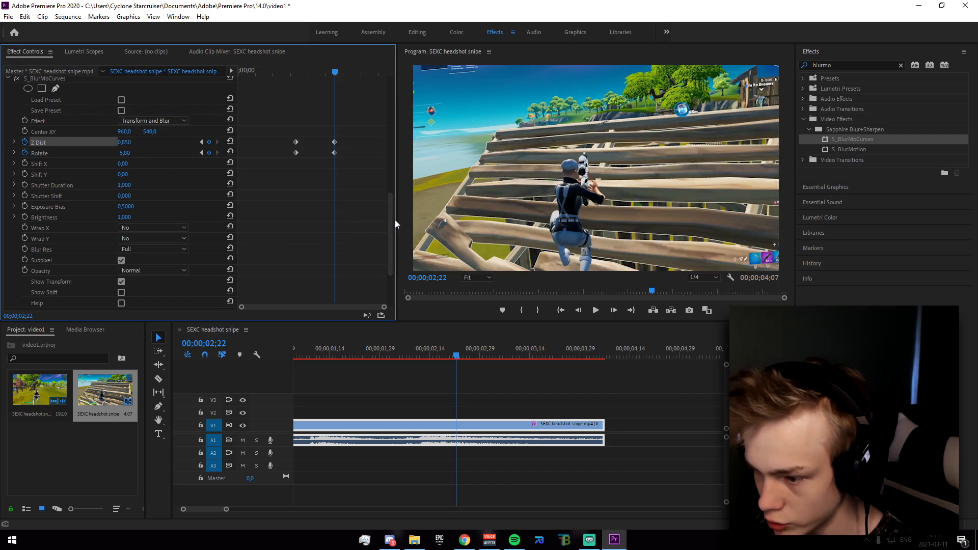
# Keyframe Z Dist back to 1 and Rotate back to 0 at 00;00;03;02, on the 400 Speed % keyframe
pyautogui.scroll(7, 384, 135)
pyautogui.scroll(1, 342, 177)
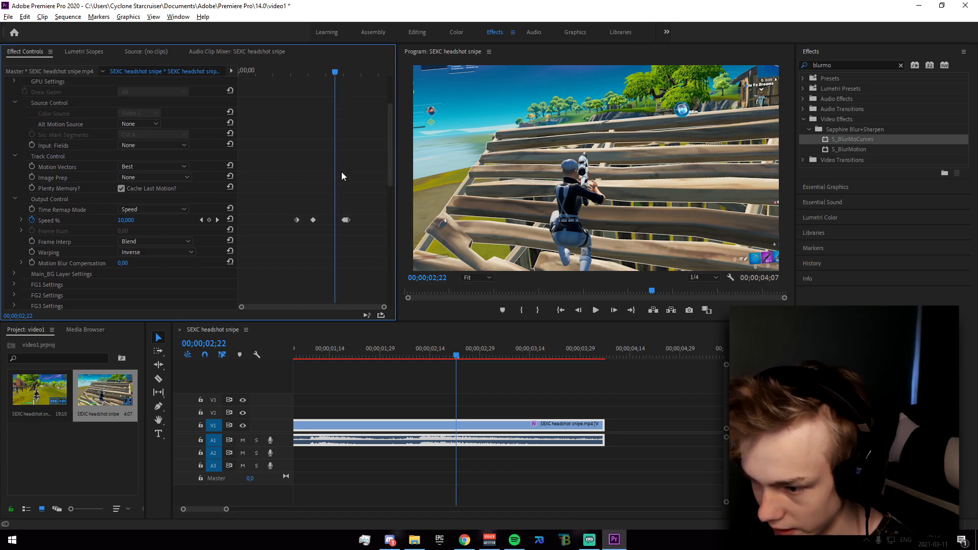
pyautogui.scroll(-1, 368, 248)
pyautogui.moveTo(384, 307); pyautogui.dragTo(347, 307)
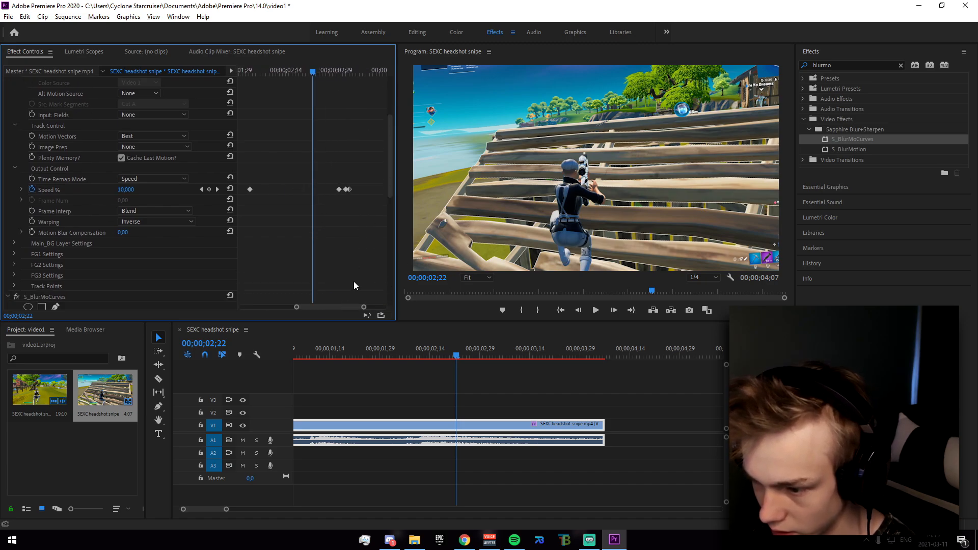
pyautogui.moveTo(312, 72); pyautogui.dragTo(347, 84)
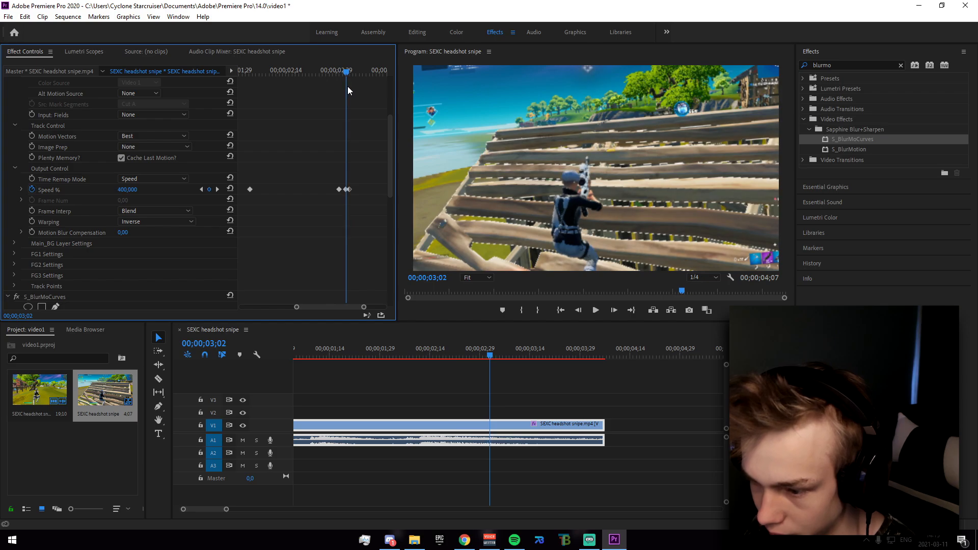
pyautogui.scroll(-4, 284, 241)
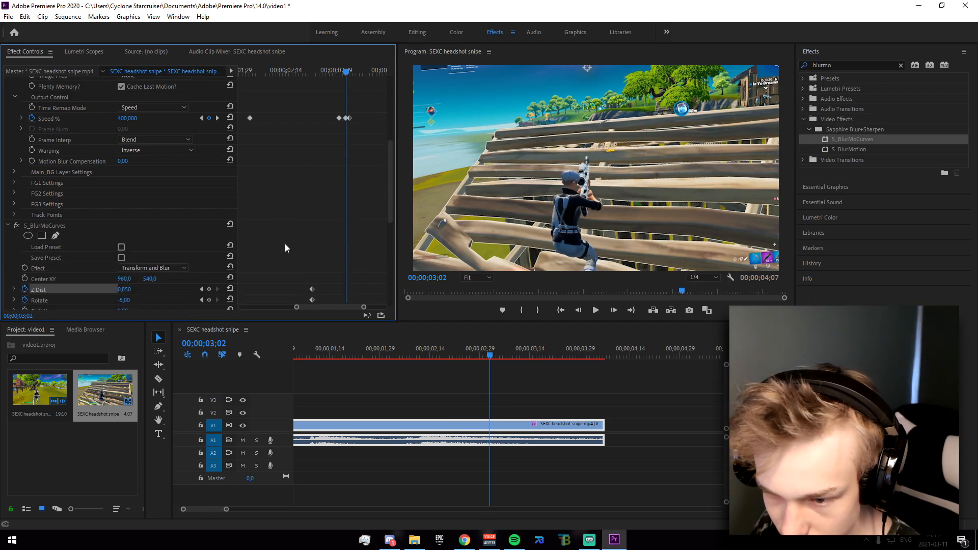
pyautogui.write('0')
pyautogui.press('Return')
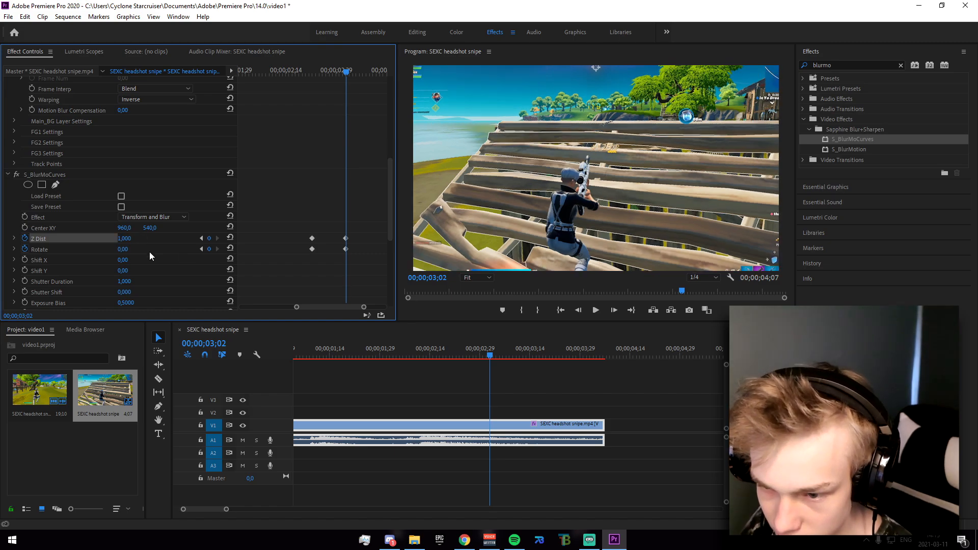
# Set Twixtor Pro's Frame Interp to Nearest and keep Warping on Inverse
pyautogui.moveTo(392, 195); pyautogui.dragTo(392, 137)
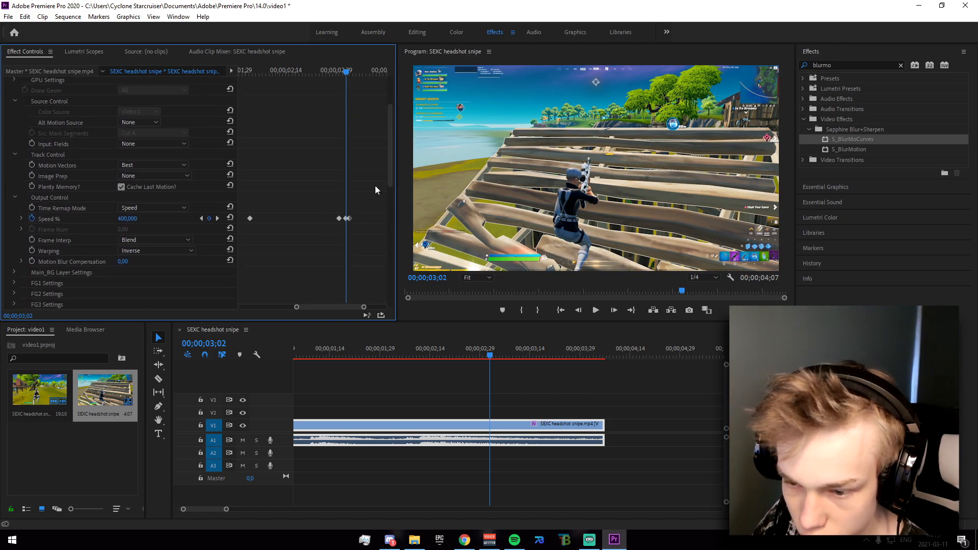
pyautogui.click(161, 242)
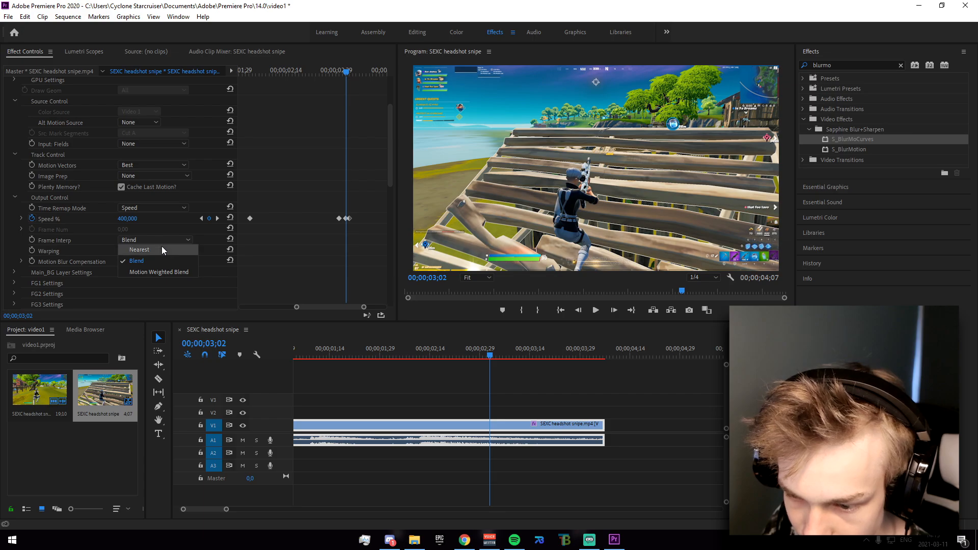
pyautogui.click(161, 247)
pyautogui.scroll(2, 150, 228)
pyautogui.scroll(-3, 272, 249)
pyautogui.click(142, 222)
pyautogui.click(146, 230)
pyautogui.click(147, 232)
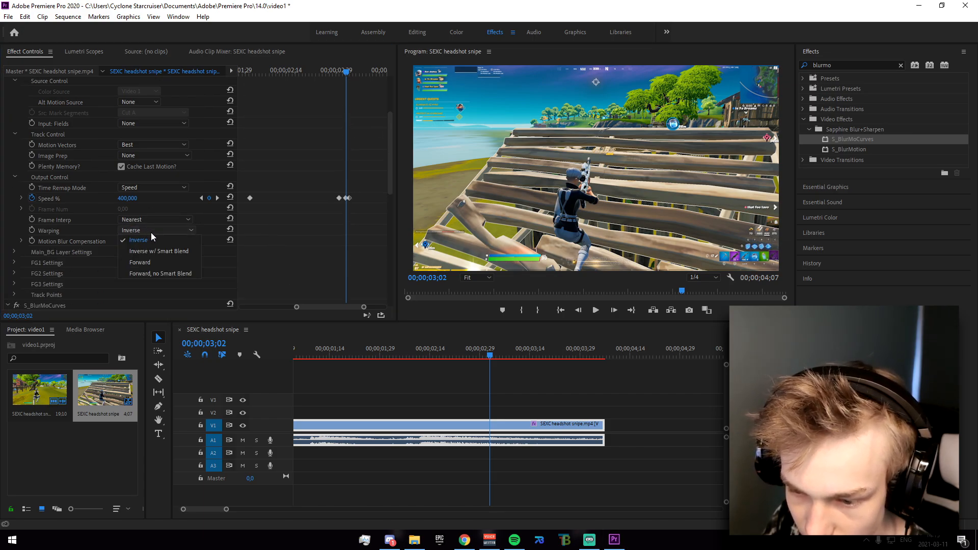
pyautogui.click(146, 232)
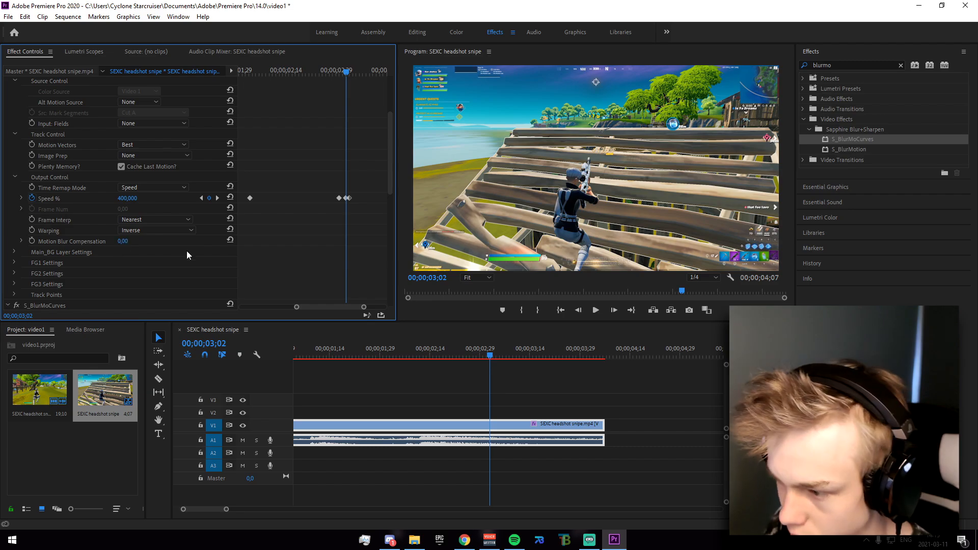
pyautogui.moveTo(486, 349); pyautogui.dragTo(521, 375)
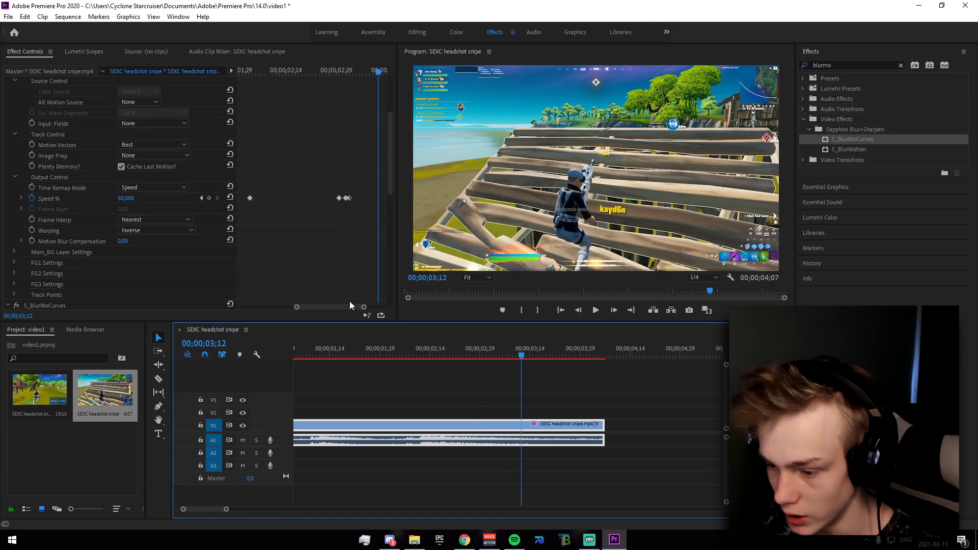
pyautogui.click(390, 195)
pyautogui.click(390, 191)
pyautogui.moveTo(391, 191); pyautogui.dragTo(390, 187)
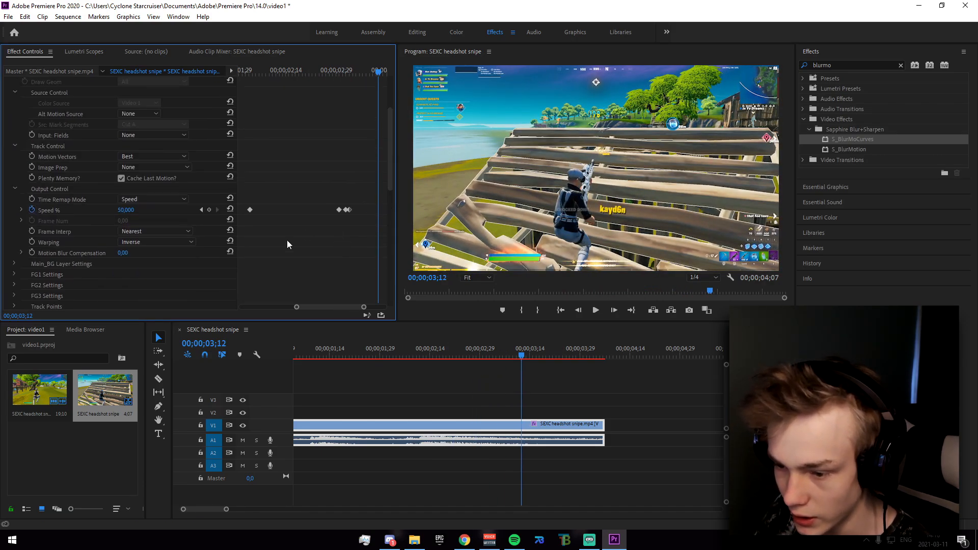
pyautogui.rightClick(254, 213)
pyautogui.click(266, 176)
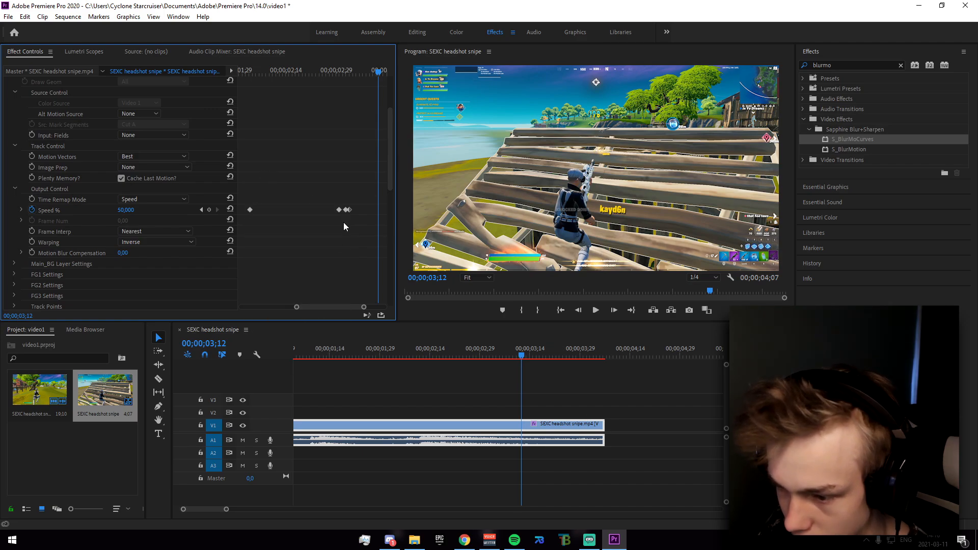
# Change the Z Dist and Rotate keyframes at 00;00;01;19 and 00;00;02;22 from linear to smooth, curved interpolation
pyautogui.moveTo(393, 191); pyautogui.dragTo(387, 263)
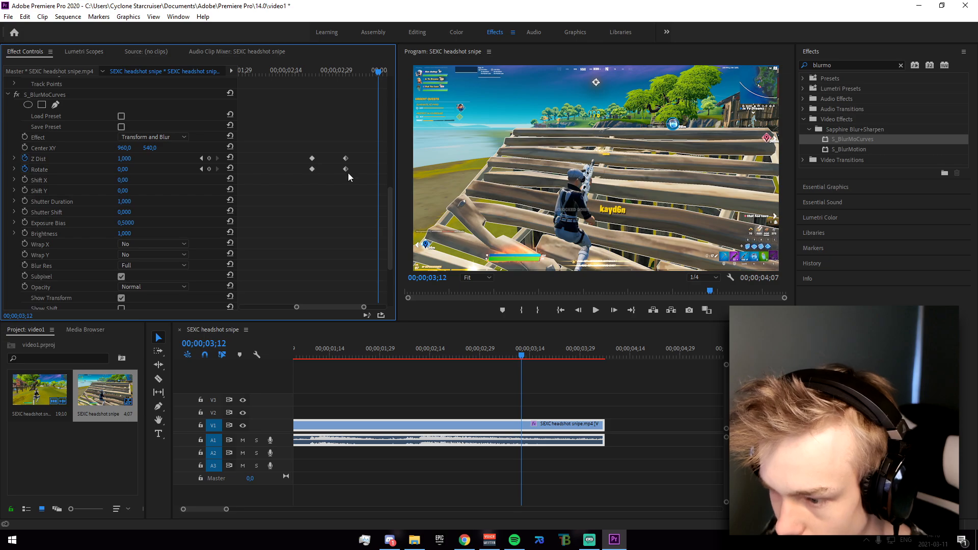
pyautogui.moveTo(381, 73); pyautogui.dragTo(241, 76)
pyautogui.scroll(-1, 281, 158)
pyautogui.scroll(-1, 281, 158)
pyautogui.moveTo(294, 306); pyautogui.dragTo(263, 306)
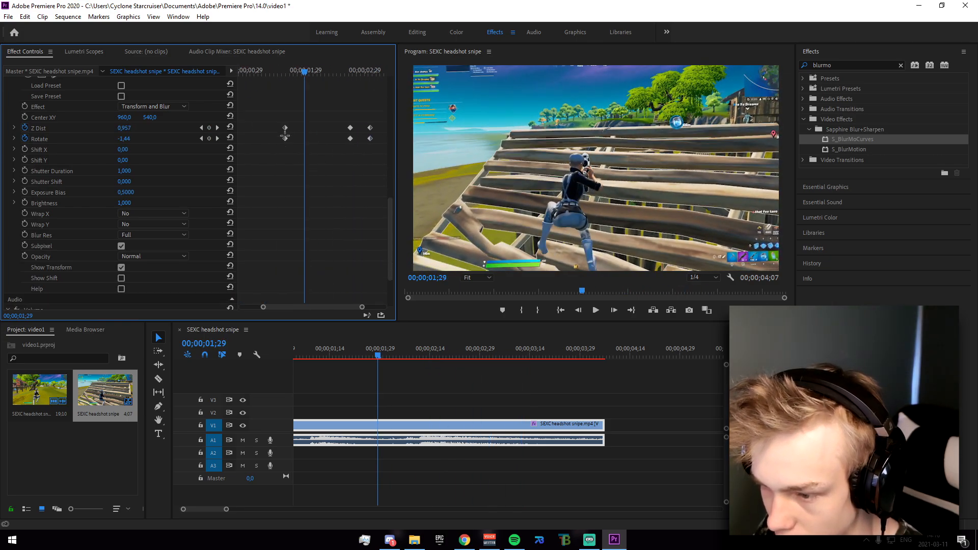
pyautogui.rightClick(284, 134)
pyautogui.click(334, 270)
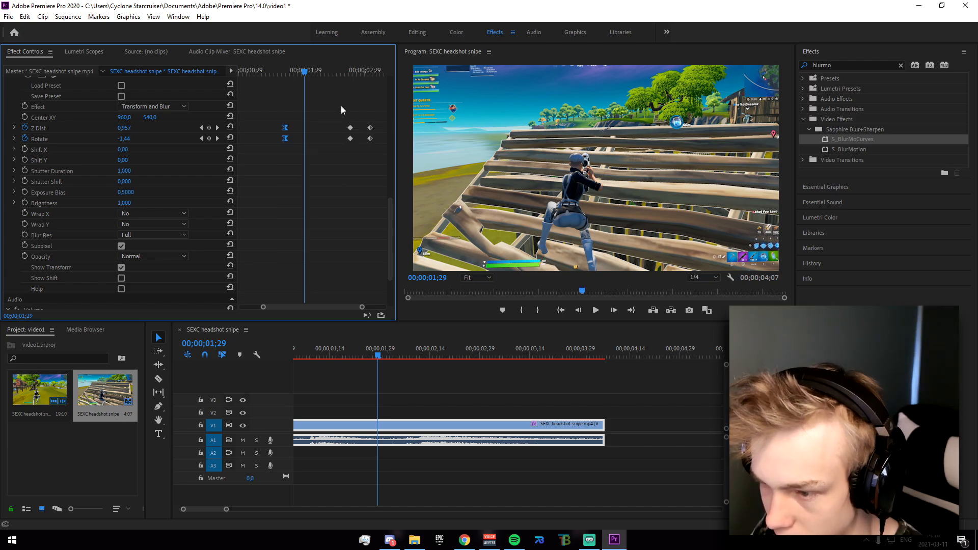
pyautogui.rightClick(351, 139)
pyautogui.click(397, 283)
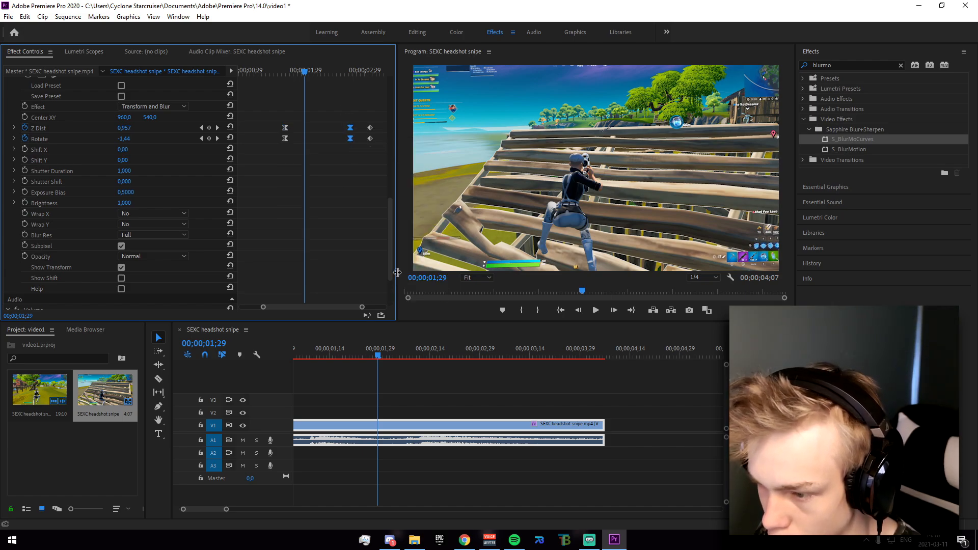
# Bring Bass_Drop_02.mp3 in from the file browser and place it on audio track A3 beneath the headshot clip
pyautogui.moveTo(307, 78); pyautogui.dragTo(370, 145)
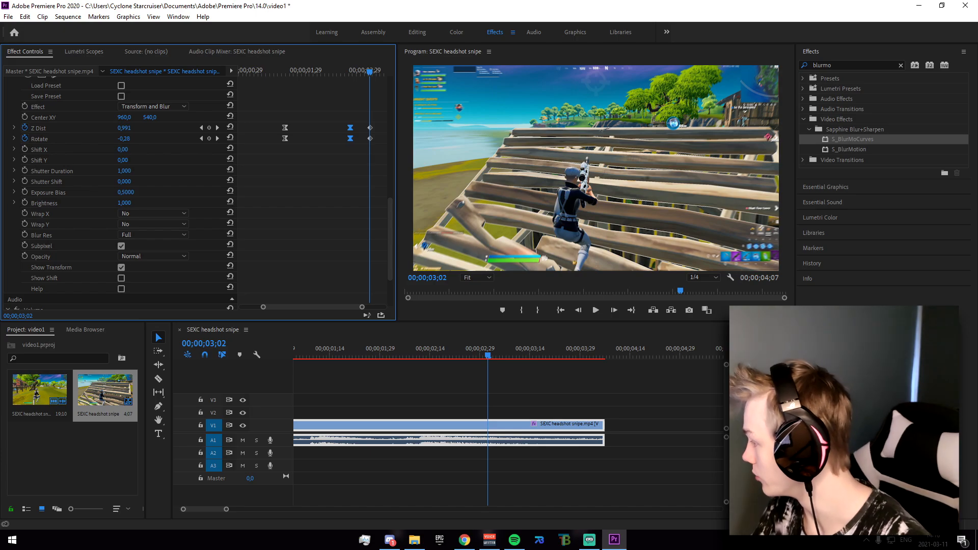
pyautogui.hotkey('alt', 'Tab')
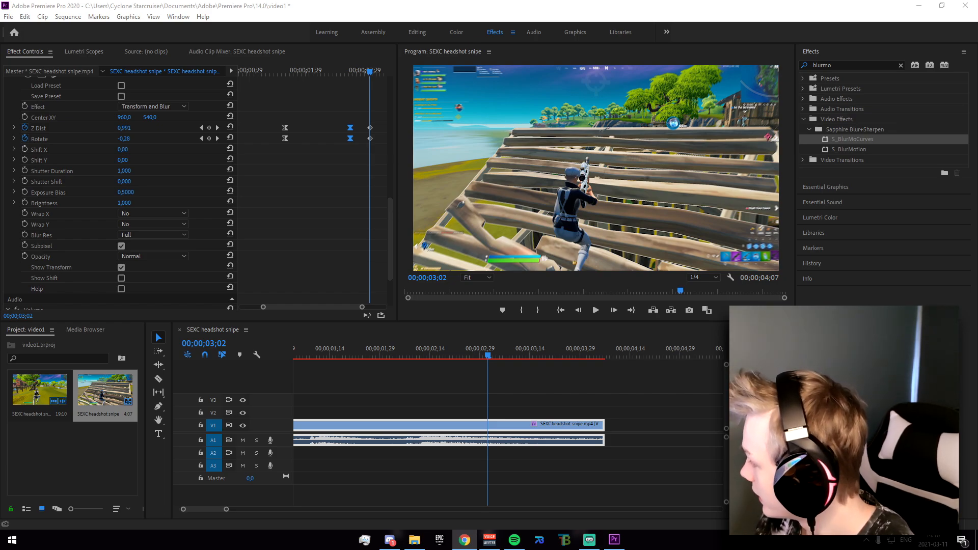
pyautogui.moveTo(733, 458); pyautogui.dragTo(473, 470)
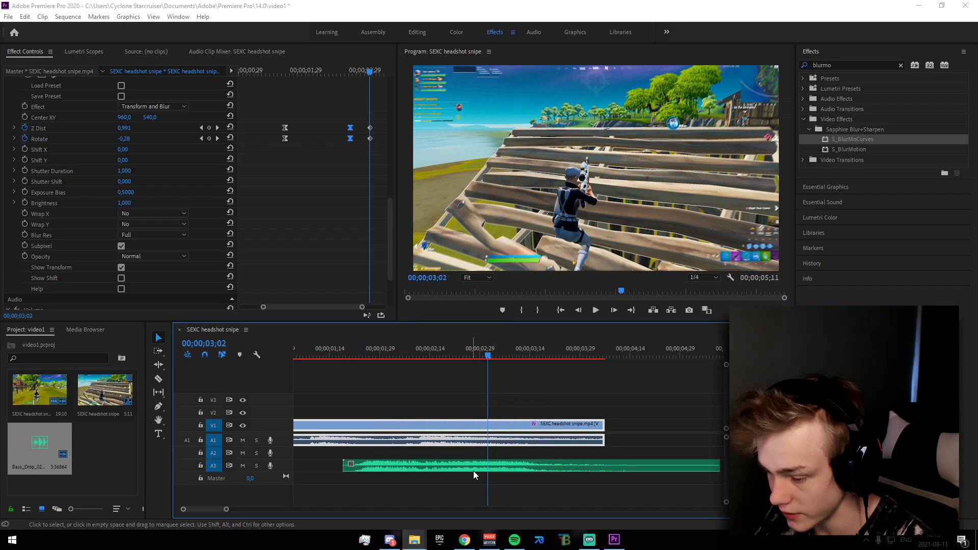
# Reverse the Bass_Drop_02.mp3 clip on A3 and speed it up to roughly half its duration
pyautogui.hscroll(1, 473, 470)
pyautogui.rightClick(472, 466)
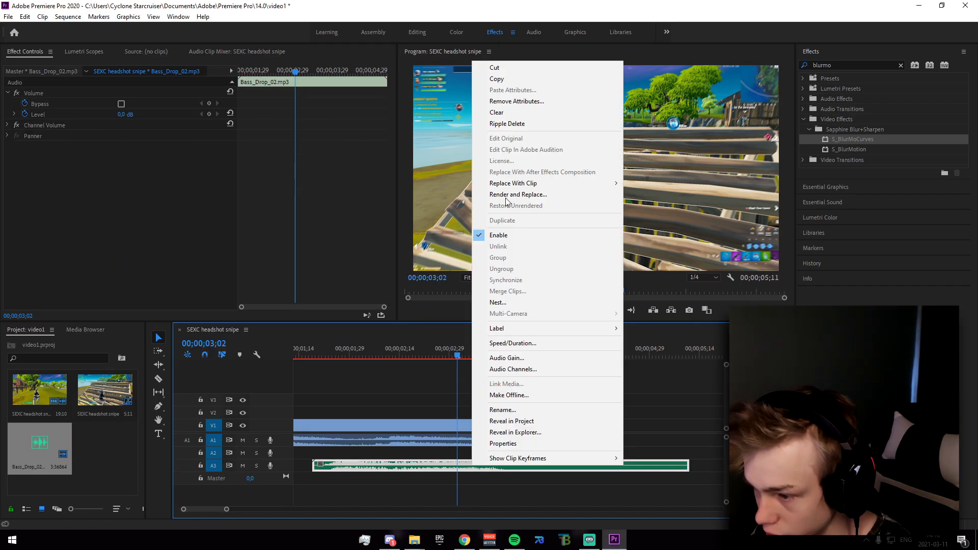
pyautogui.click(442, 476)
pyautogui.rightClick(441, 467)
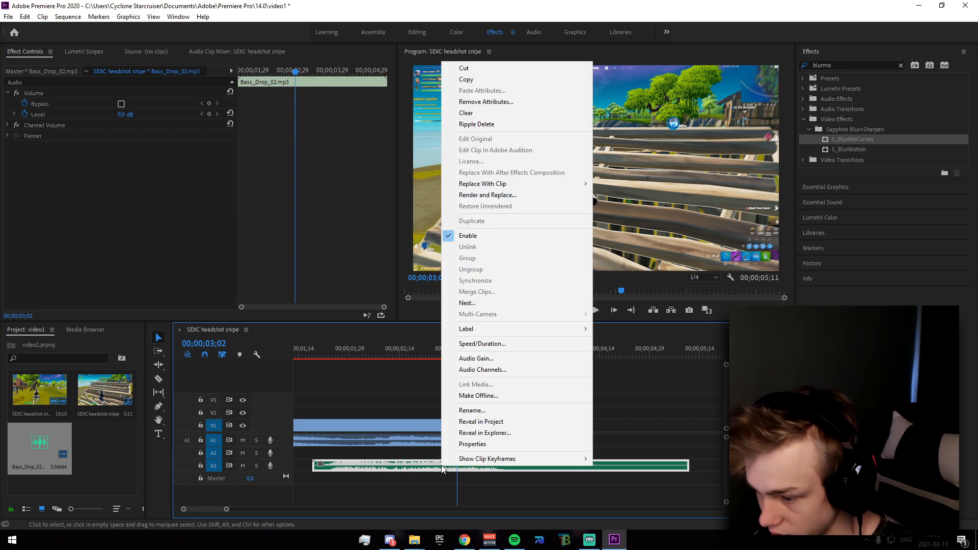
pyautogui.click(488, 347)
pyautogui.click(441, 268)
pyautogui.click(465, 321)
# Shift the reversed bass drop earlier on A3 so its loud peak lands at 00;00;03;02
pyautogui.moveTo(458, 356); pyautogui.dragTo(546, 382)
pyautogui.moveTo(326, 466); pyautogui.dragTo(408, 475)
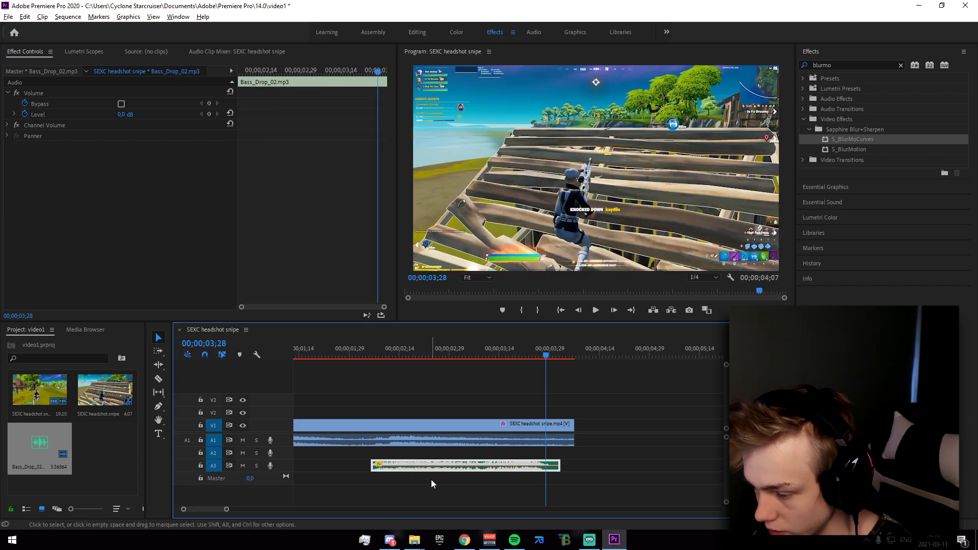
pyautogui.scroll(-1, 431, 479)
pyautogui.moveTo(469, 360)
pyautogui.mouseDown()
pyautogui.moveTo(442, 360)
pyautogui.moveTo(450, 362)
pyautogui.mouseUp()
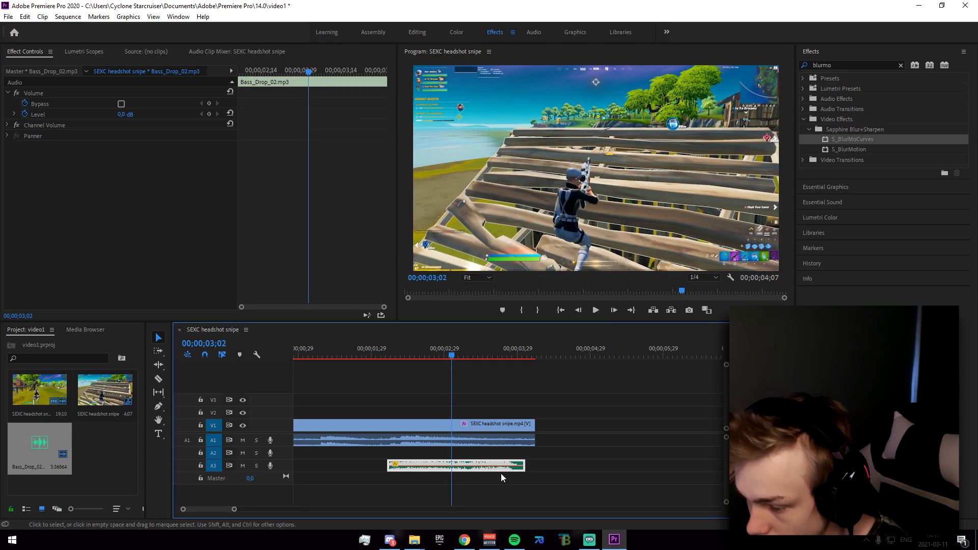
pyautogui.moveTo(502, 469); pyautogui.dragTo(451, 472)
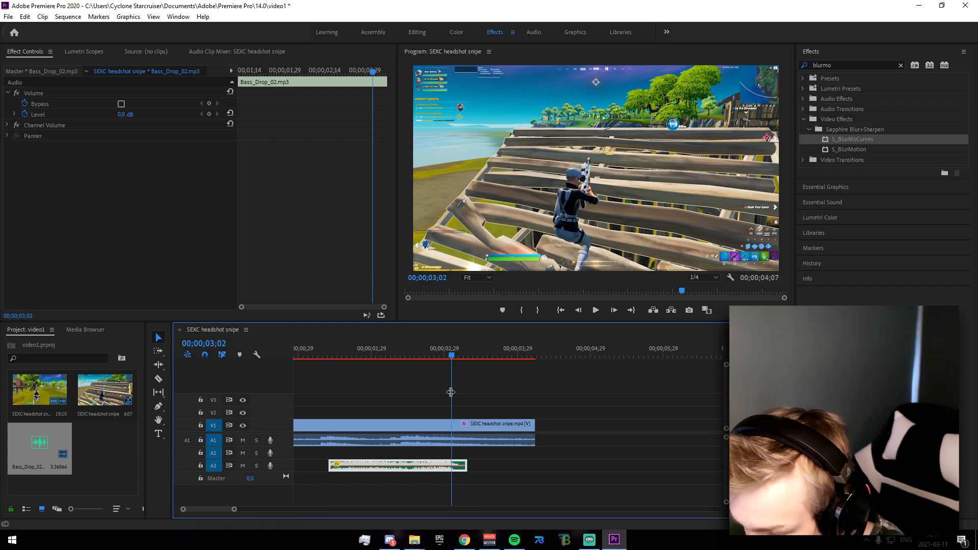
# Trim the start of the bass drop on A3 to 00;00;01;22
pyautogui.moveTo(423, 365); pyautogui.dragTo(352, 405)
pyautogui.moveTo(332, 466); pyautogui.dragTo(352, 474)
pyautogui.rightClick(357, 469)
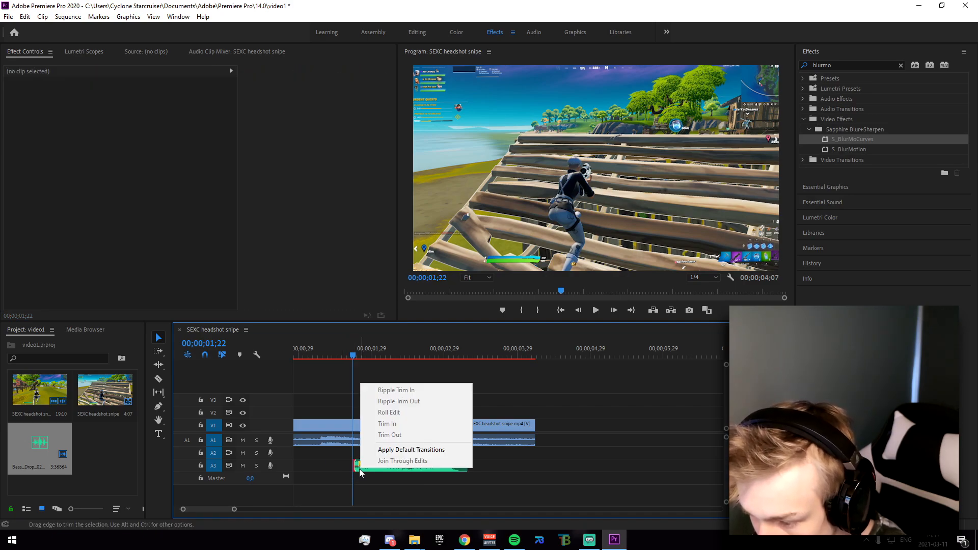
pyautogui.press('Escape')
# Play the sequence from 00;00;01;09 to check the bass drop's timing against the snipe
pyautogui.moveTo(354, 357); pyautogui.dragTo(321, 367)
pyautogui.press('space')
pyautogui.press('space')
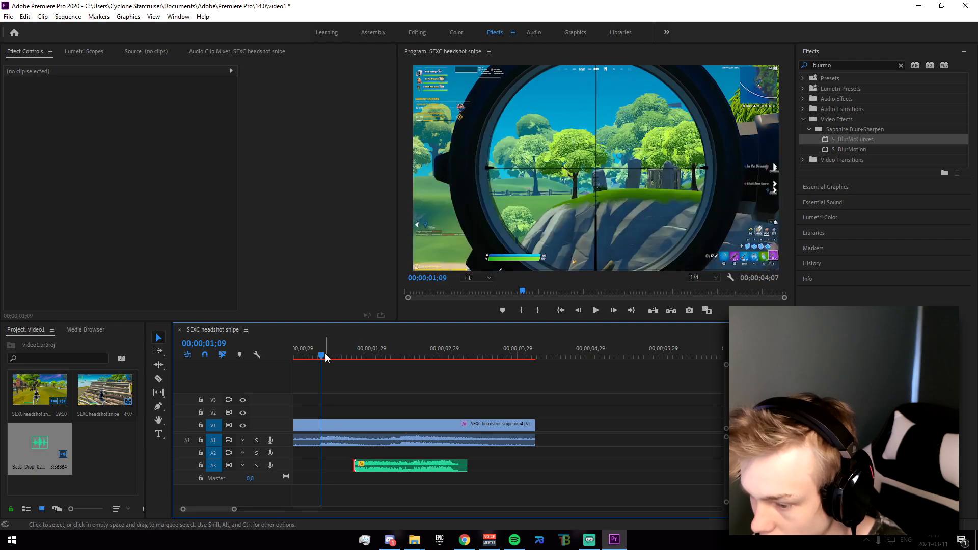
pyautogui.press('space')
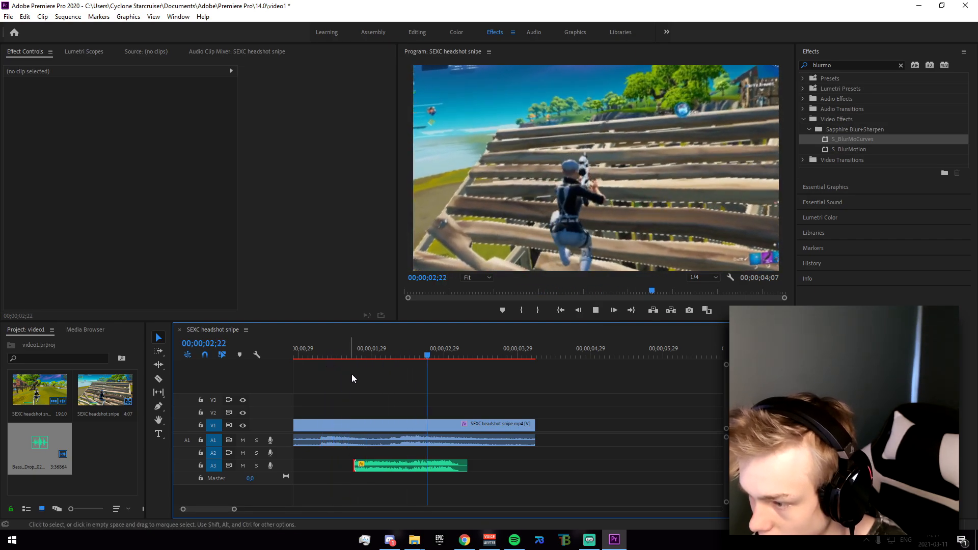
pyautogui.press('space')
pyautogui.moveTo(365, 371); pyautogui.dragTo(354, 469)
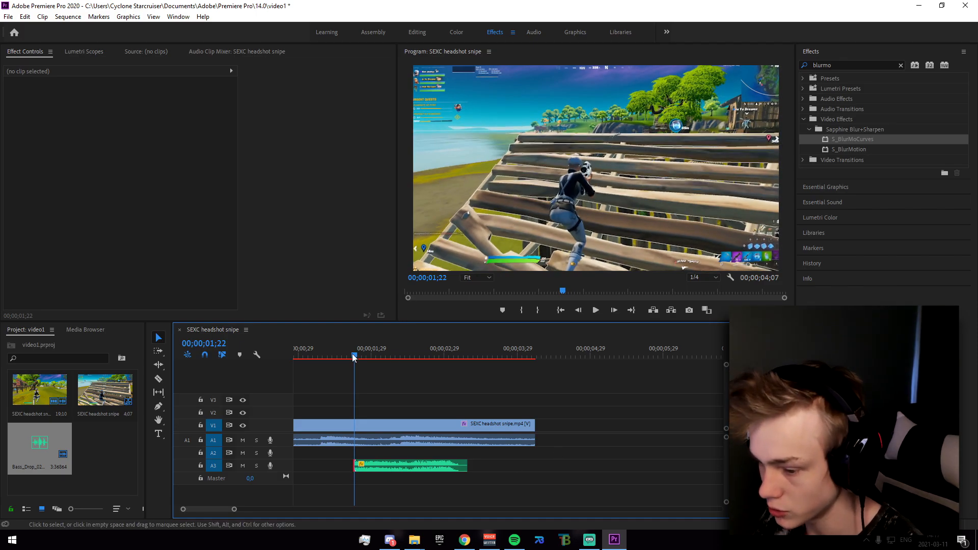
# Bring glitch 5.mp4 onto V2 just past the end of the gameplay clip, unlink it and delete its audio
pyautogui.moveTo(551, 431)
pyautogui.mouseDown()
pyautogui.moveTo(551, 413)
pyautogui.moveTo(368, 478)
pyautogui.moveTo(369, 417)
pyautogui.moveTo(541, 419)
pyautogui.moveTo(561, 448)
pyautogui.moveTo(544, 451)
pyautogui.moveTo(557, 442)
pyautogui.mouseUp()
pyautogui.click(556, 415)
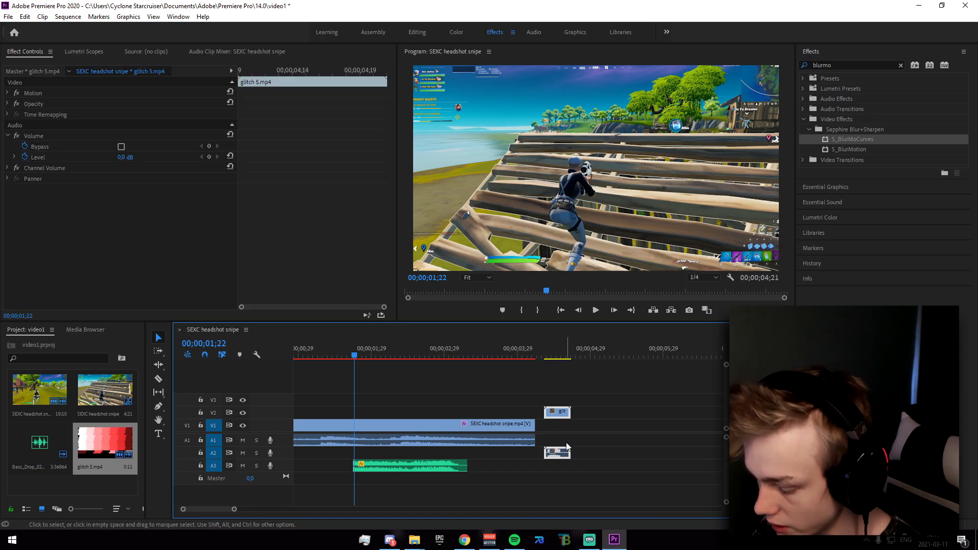
pyautogui.rightClick(556, 415)
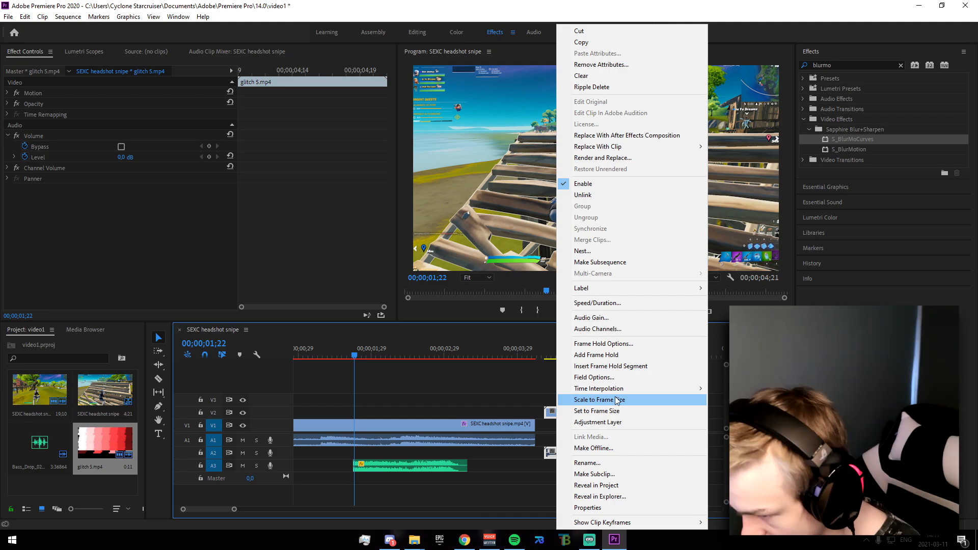
pyautogui.click(538, 464)
pyautogui.rightClick(548, 456)
pyautogui.click(549, 456)
pyautogui.rightClick(548, 455)
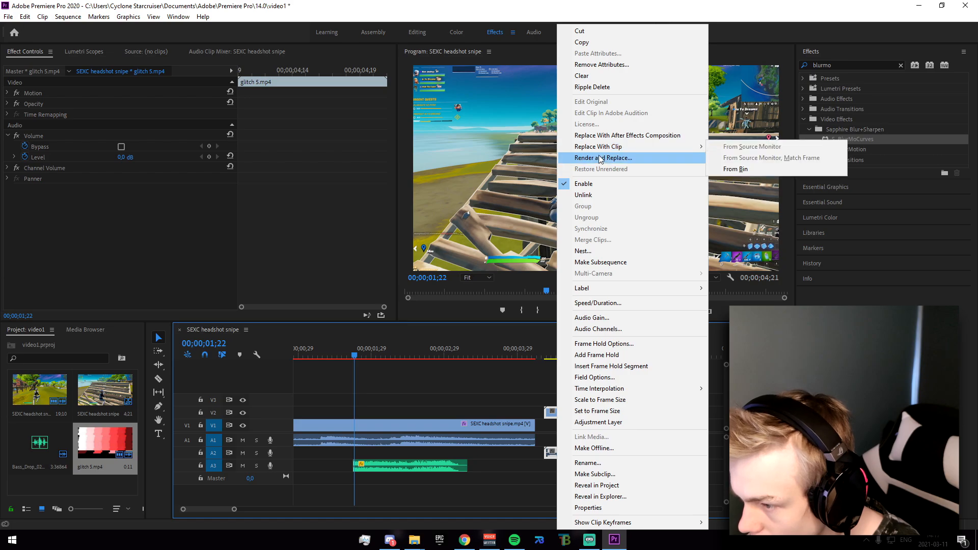
pyautogui.click(597, 183)
pyautogui.click(551, 455)
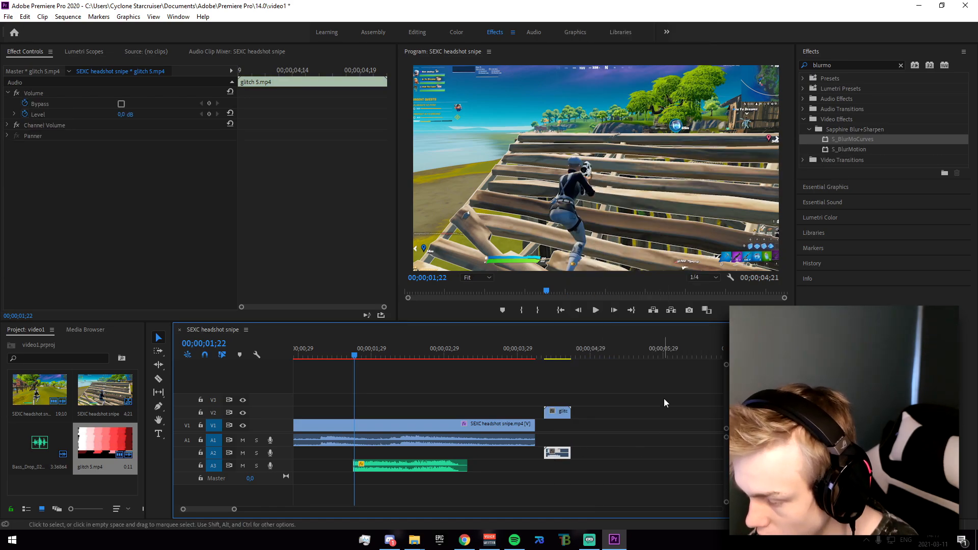
pyautogui.press('Delete')
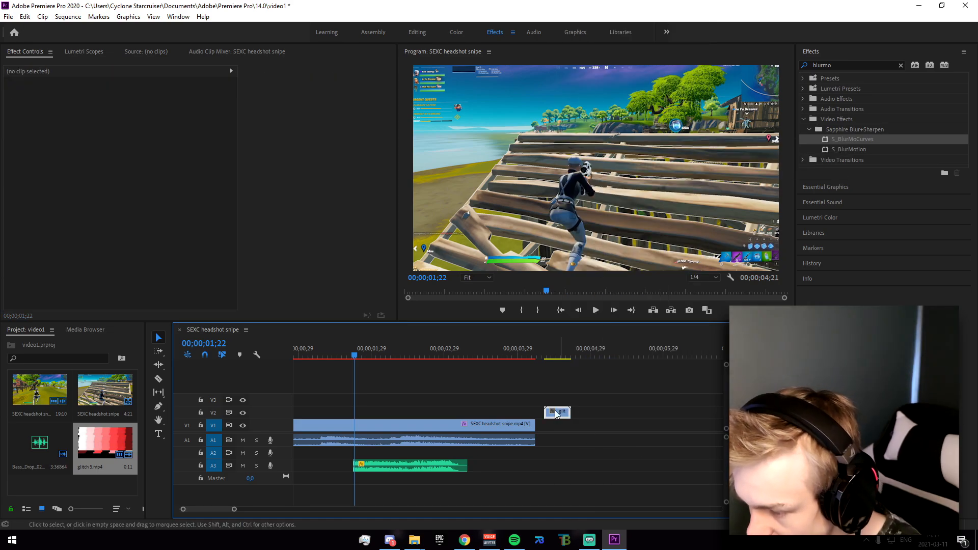
# Move the glitch clip over the gameplay on V2 so that it ends at 00;00;03;03
pyautogui.moveTo(564, 414); pyautogui.dragTo(452, 415)
pyautogui.click(446, 379)
pyautogui.moveTo(416, 349); pyautogui.dragTo(437, 359)
pyautogui.moveTo(455, 414); pyautogui.dragTo(424, 414)
pyautogui.moveTo(448, 357); pyautogui.dragTo(453, 362)
pyautogui.moveTo(431, 415); pyautogui.dragTo(444, 414)
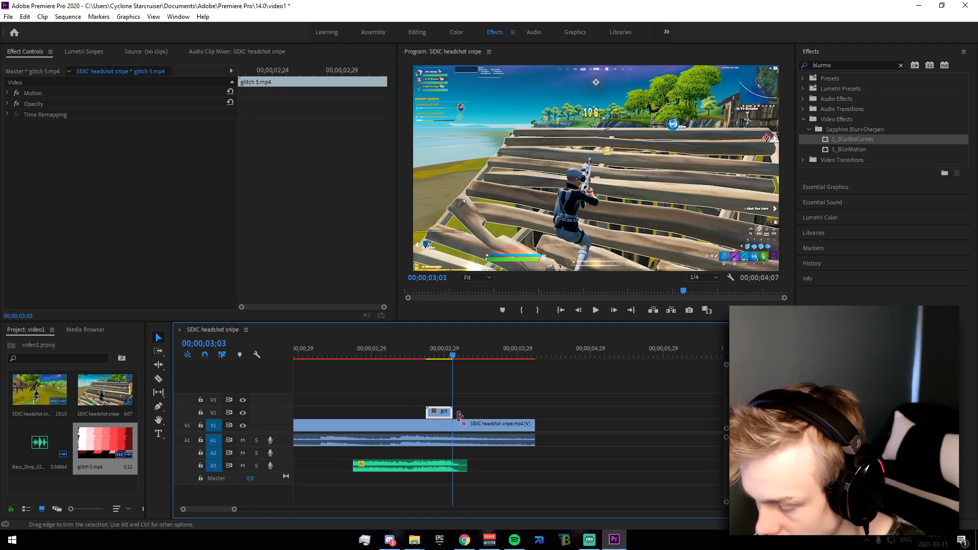
# Slow the glitch 5.mp4 clip on V2 down to 25% speed
pyautogui.click(434, 411)
pyautogui.click(435, 414)
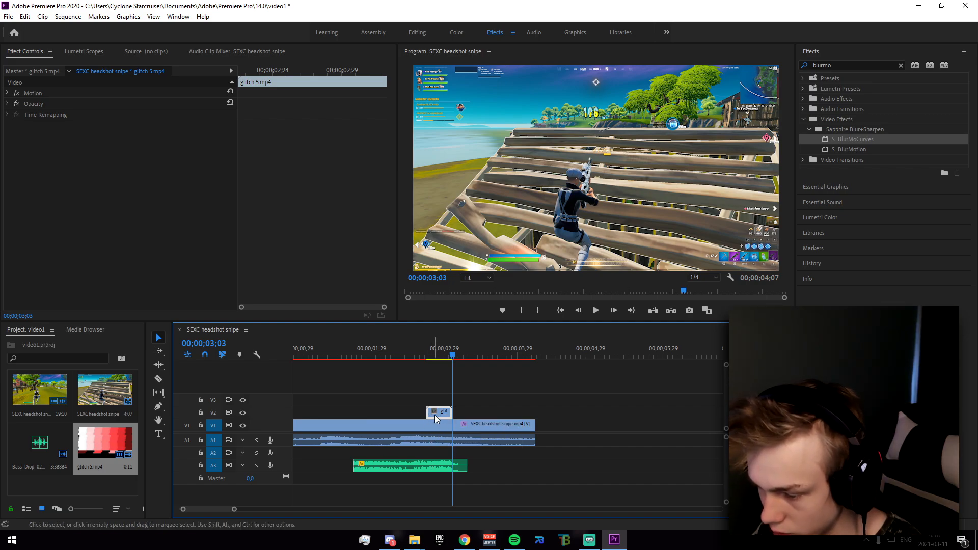
pyautogui.rightClick(441, 414)
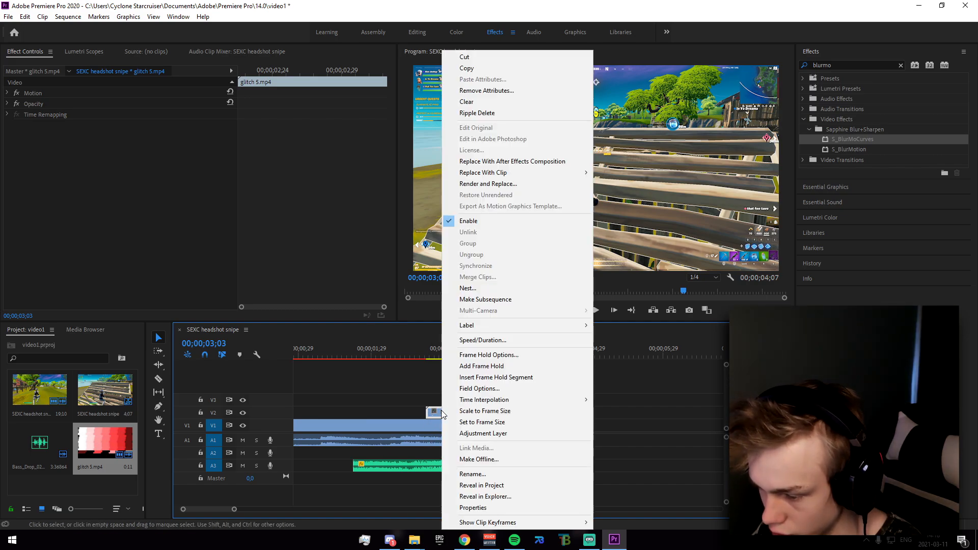
pyautogui.click(483, 340)
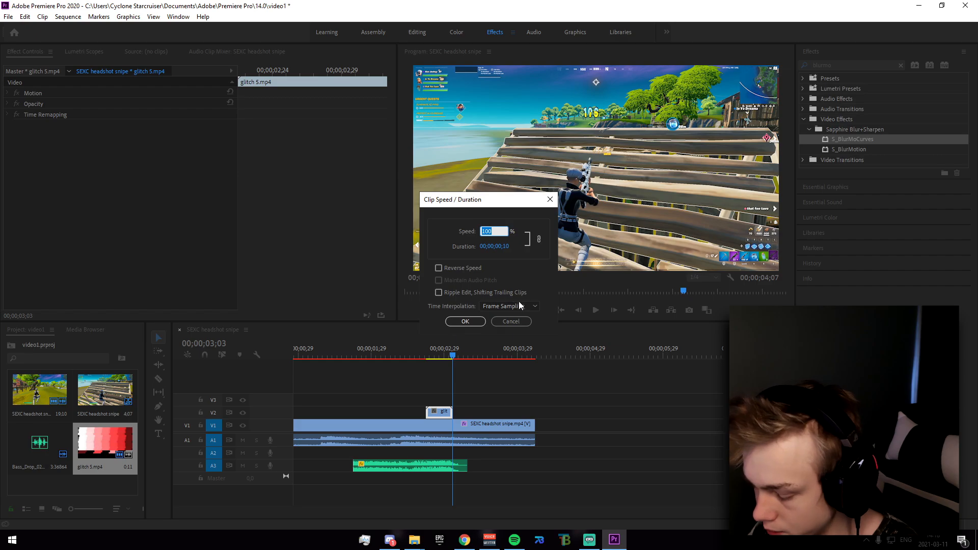
pyautogui.write('25')
pyautogui.press('Return')
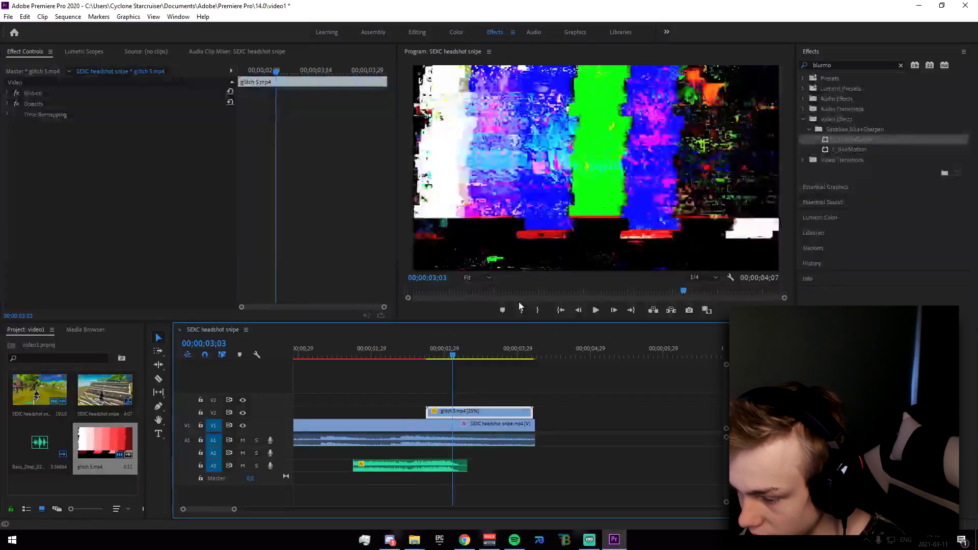
# Reposition the slowed glitch clip to end at 00;00;03;03 and scrub through its start to check the overlay
pyautogui.moveTo(481, 411); pyautogui.dragTo(451, 413)
pyautogui.click(450, 359)
pyautogui.moveTo(449, 359); pyautogui.dragTo(376, 371)
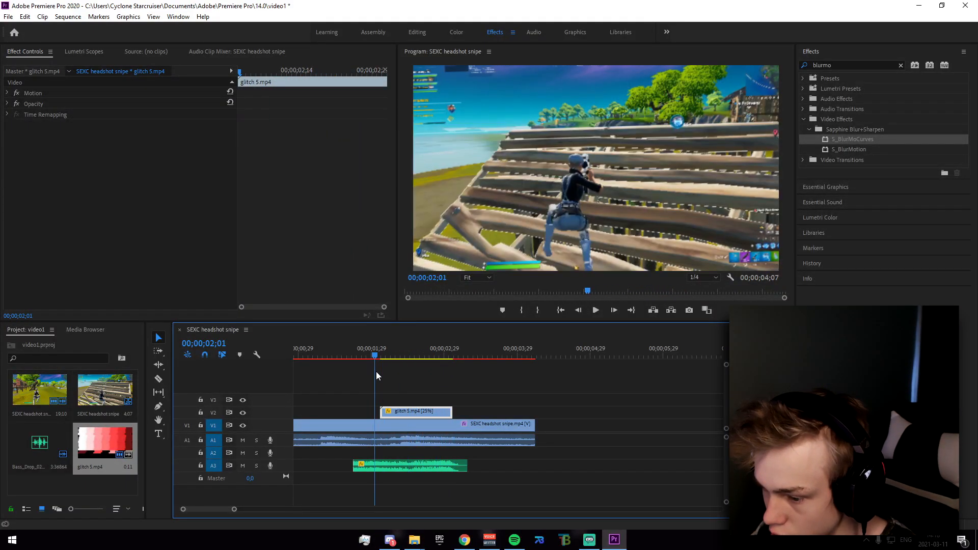
pyautogui.press('Left')
pyautogui.press('Left')
pyautogui.press('Left')
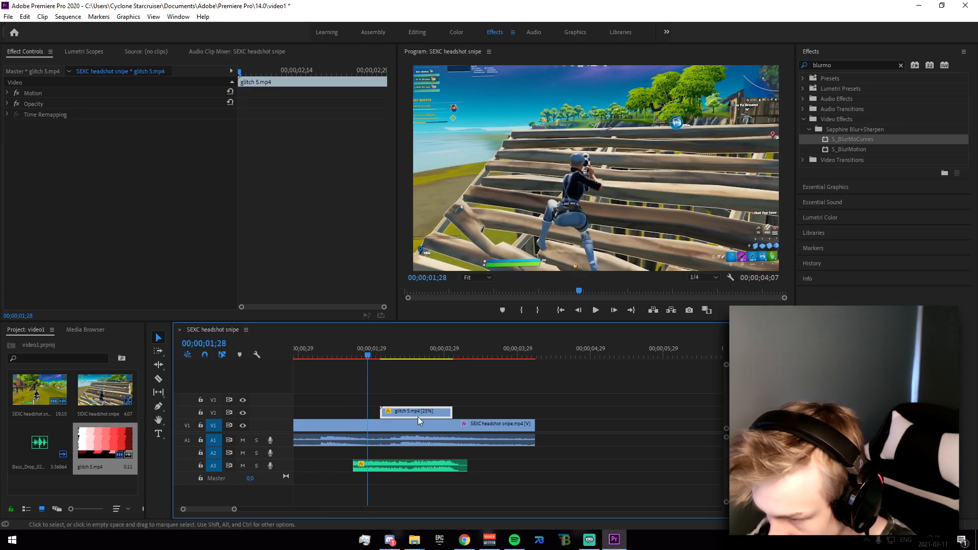
pyautogui.moveTo(358, 354); pyautogui.dragTo(407, 384)
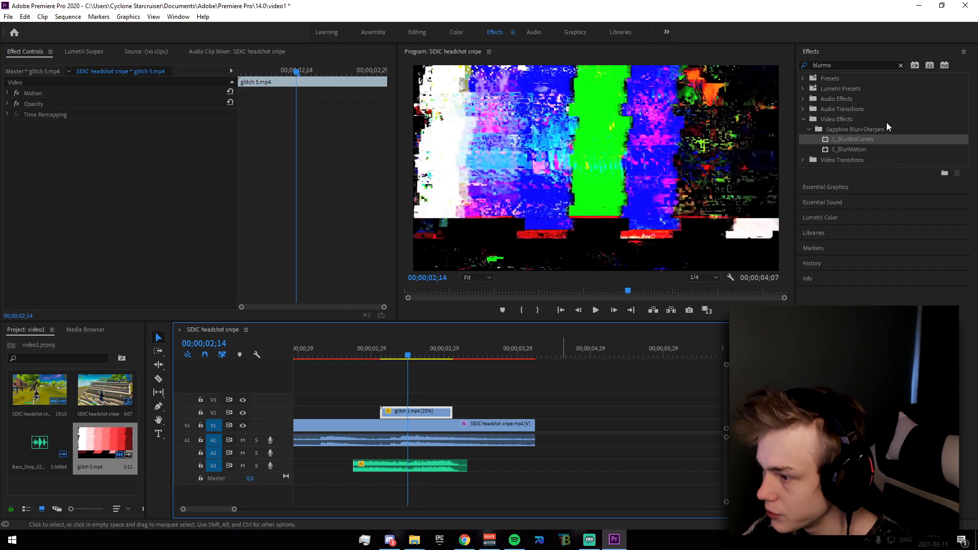
# Find the S_DissolveLuma effect and apply it to the glitch clip on V2
pyautogui.click(834, 64)
pyautogui.press('BackSpace')
pyautogui.write('dissolvelu')
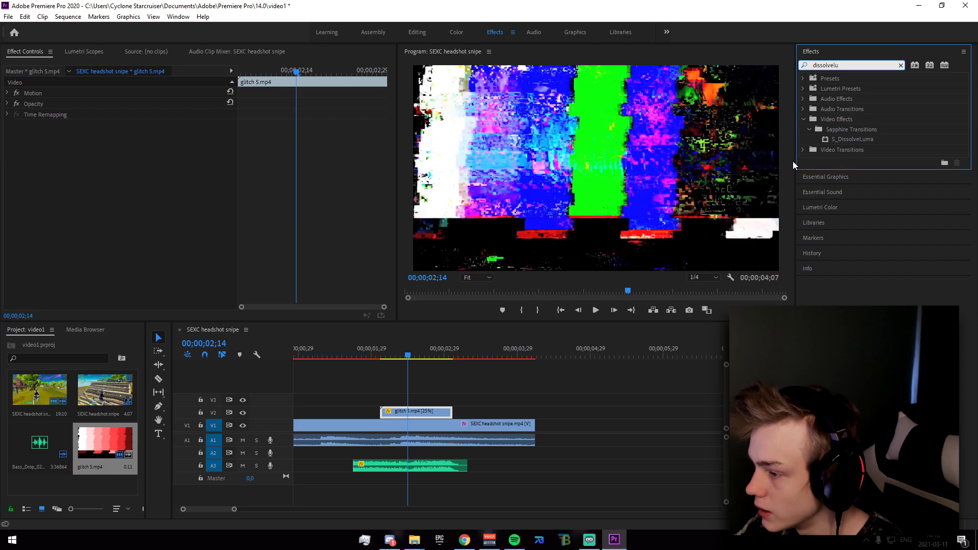
pyautogui.click(847, 140)
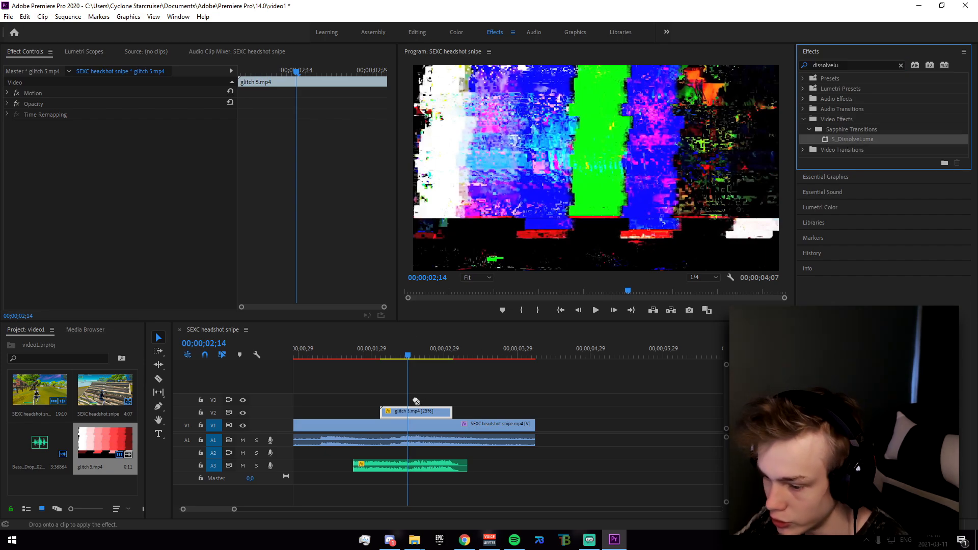
pyautogui.moveTo(411, 411); pyautogui.dragTo(412, 411)
# Set S_DissolveLuma's Softness to 0 and keyframe Dissolve Percent at 100% at 00;00;02;03 and 0% at 00;00;03;03
pyautogui.moveTo(395, 359); pyautogui.dragTo(380, 363)
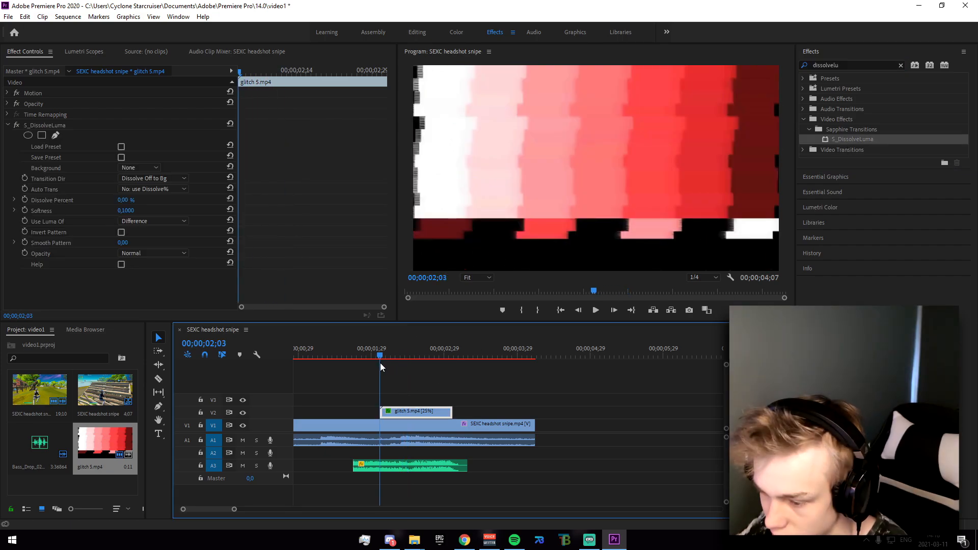
pyautogui.moveTo(128, 210); pyautogui.dragTo(118, 211)
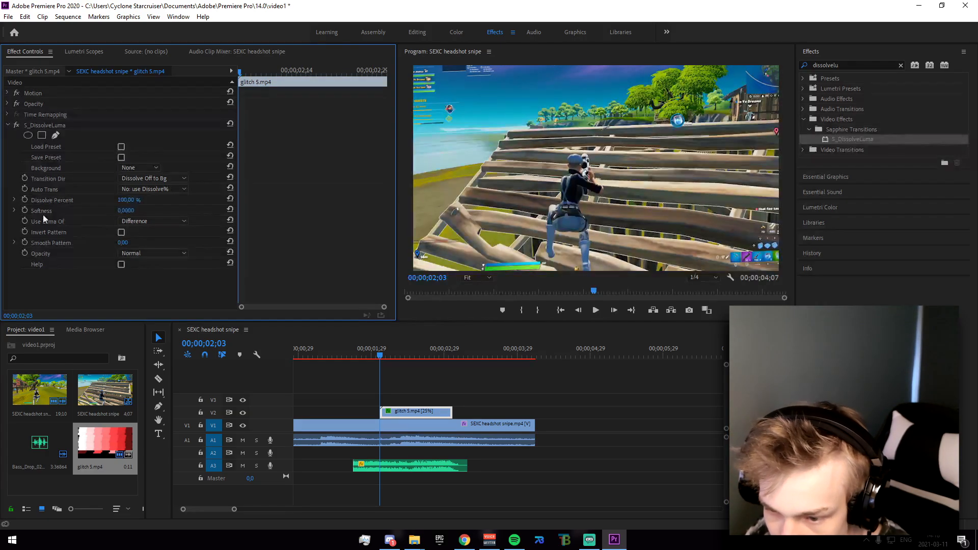
pyautogui.click(24, 199)
pyautogui.moveTo(379, 356); pyautogui.dragTo(453, 368)
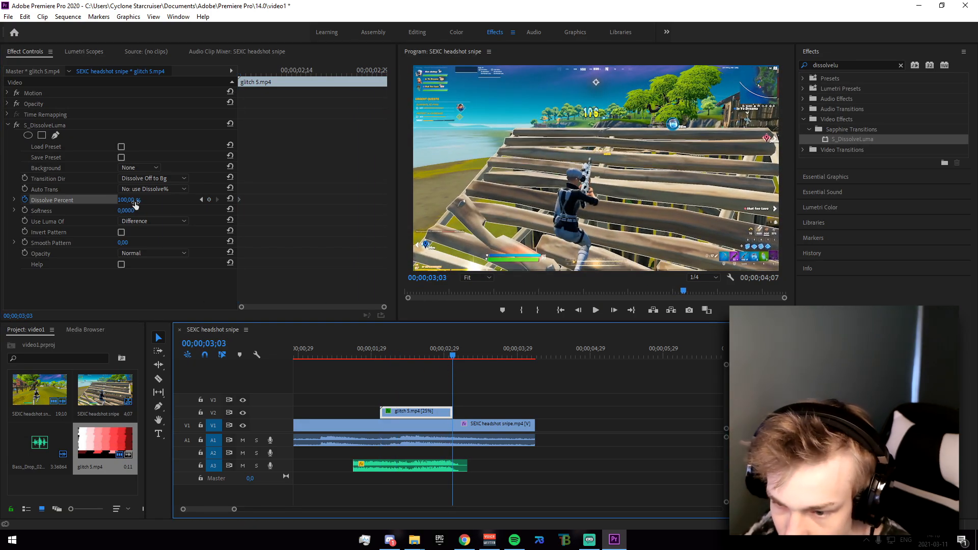
pyautogui.moveTo(135, 204); pyautogui.dragTo(100, 213)
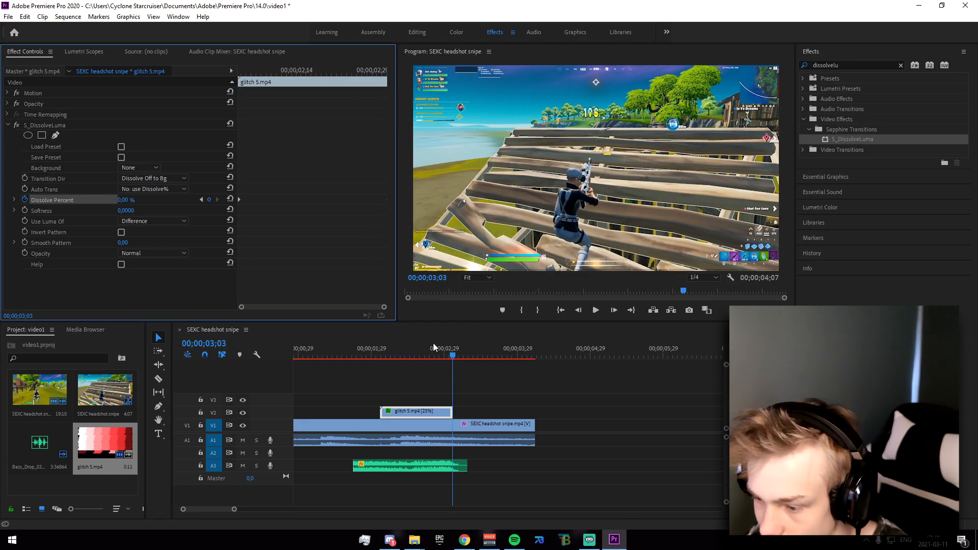
pyautogui.moveTo(433, 356)
pyautogui.mouseDown()
pyautogui.moveTo(409, 365)
pyautogui.moveTo(426, 367)
pyautogui.mouseUp()
pyautogui.click(616, 209)
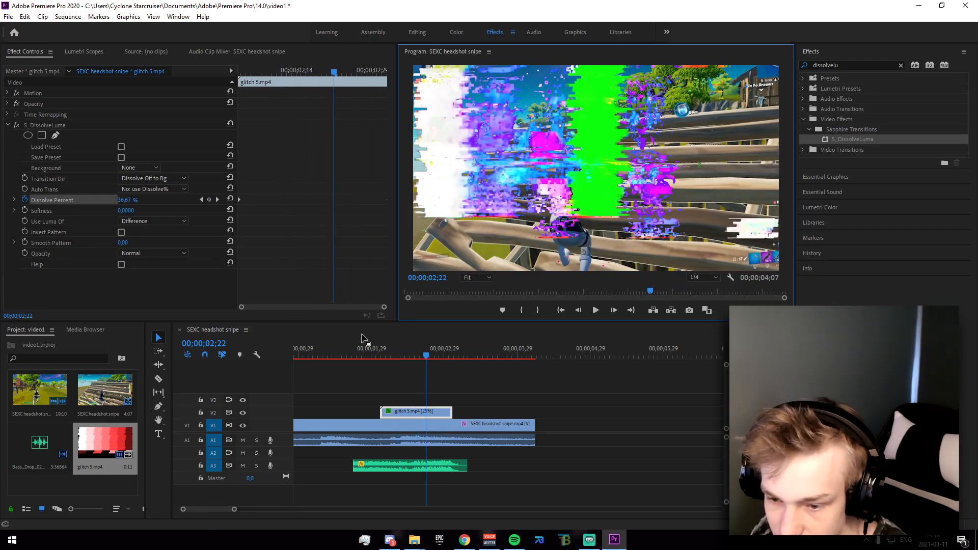
# Find the S_BlurMoCurves effect and apply it to the glitch clip on V2
pyautogui.click(855, 65)
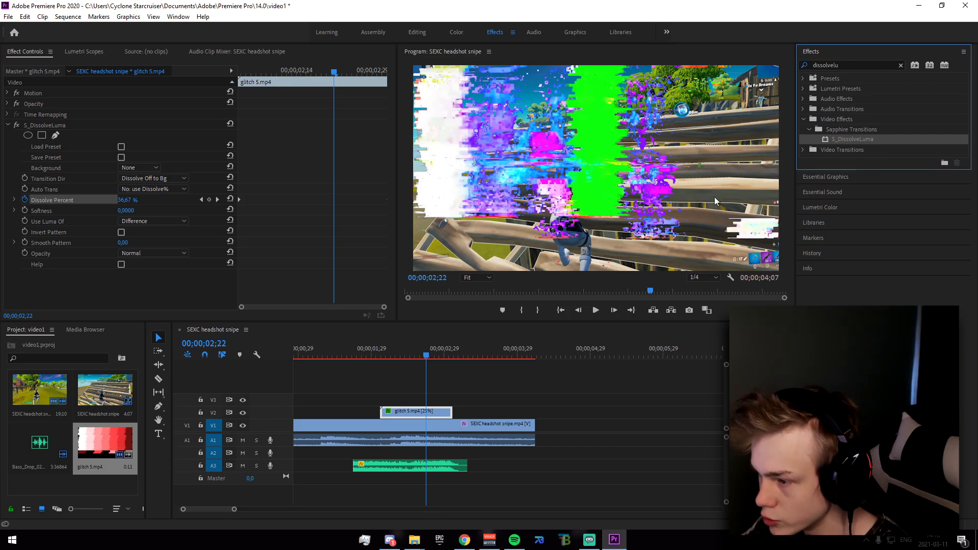
pyautogui.hotkey('ctrl', 'a')
pyautogui.write('b')
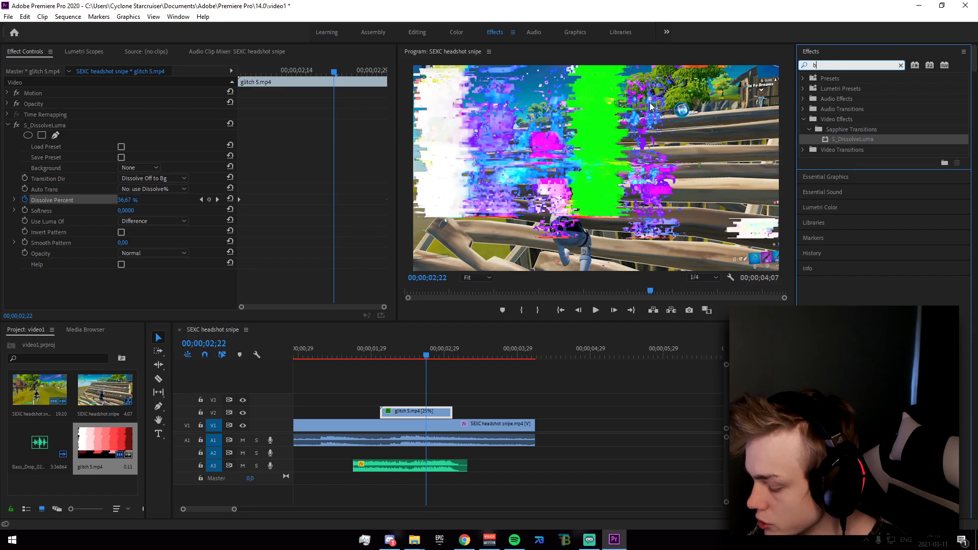
pyautogui.write('lurmo')
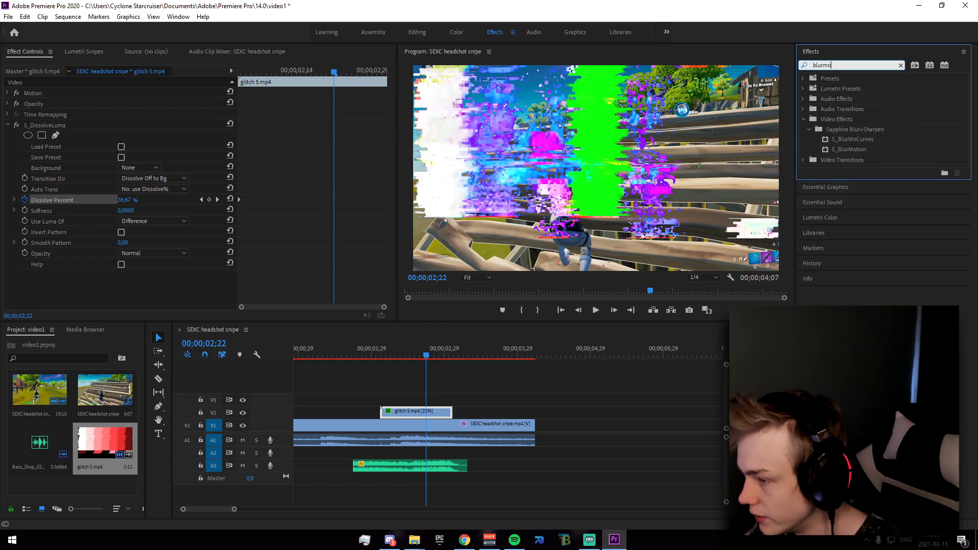
pyautogui.moveTo(856, 139); pyautogui.dragTo(417, 415)
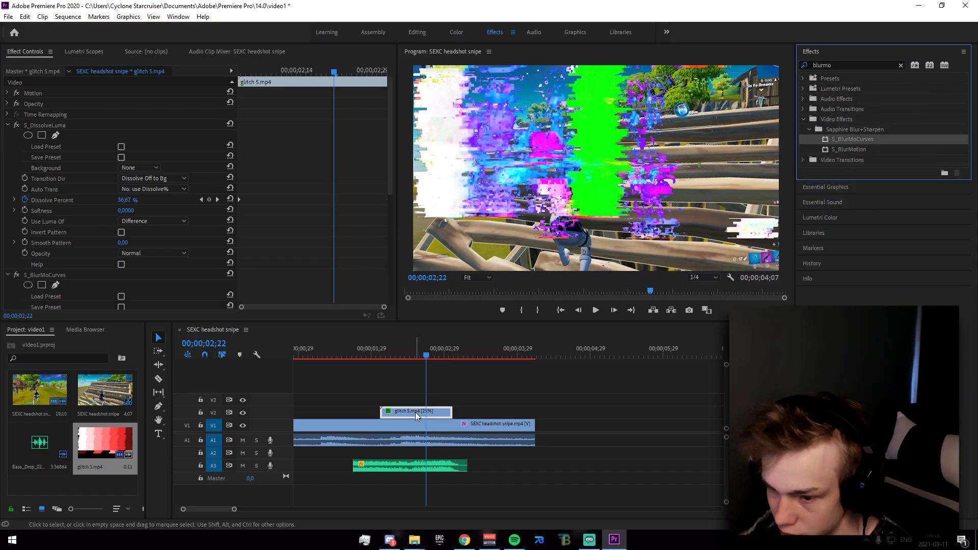
# Set S_BlurMoCurves' Z Dist to 0,7 on the glitch clip
pyautogui.scroll(-10, 361, 231)
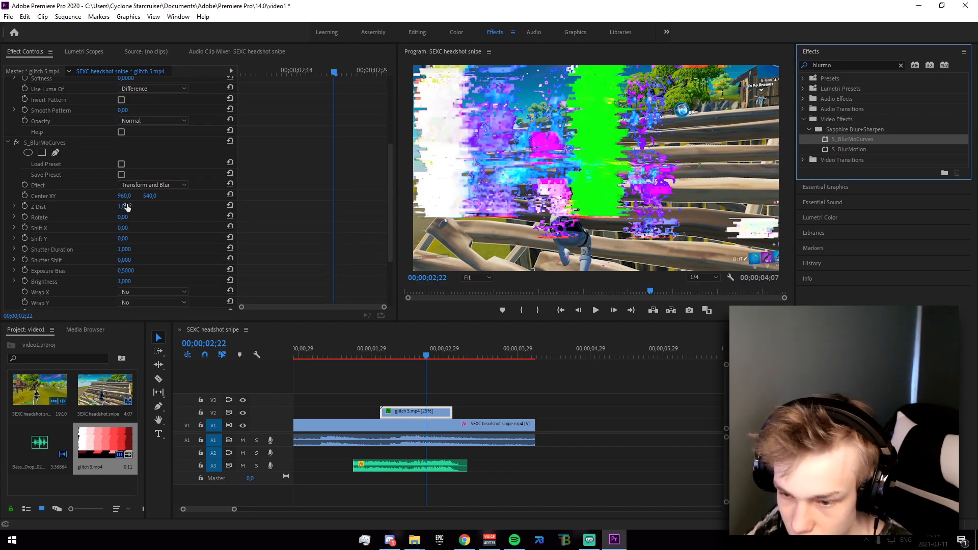
pyautogui.click(124, 207)
pyautogui.write('0')
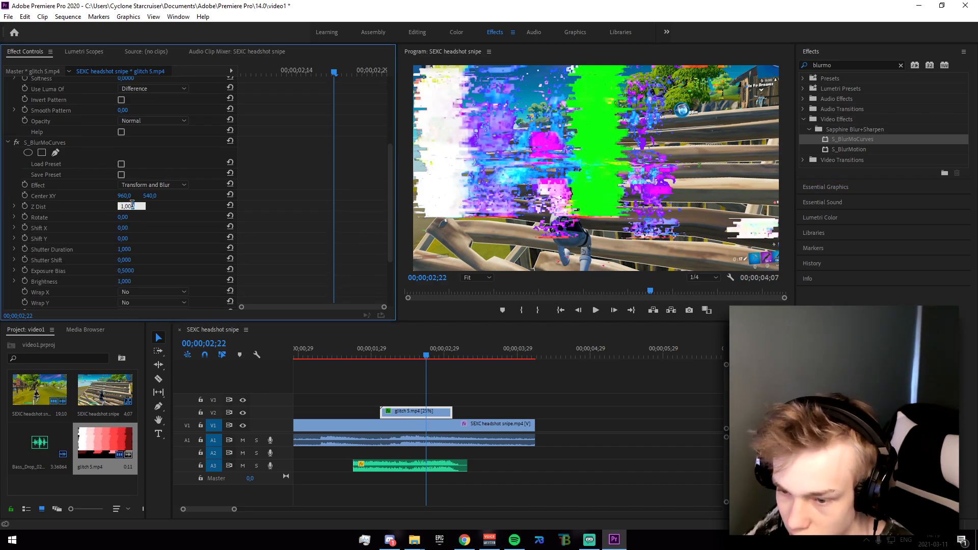
pyautogui.write(',7')
pyautogui.press('Return')
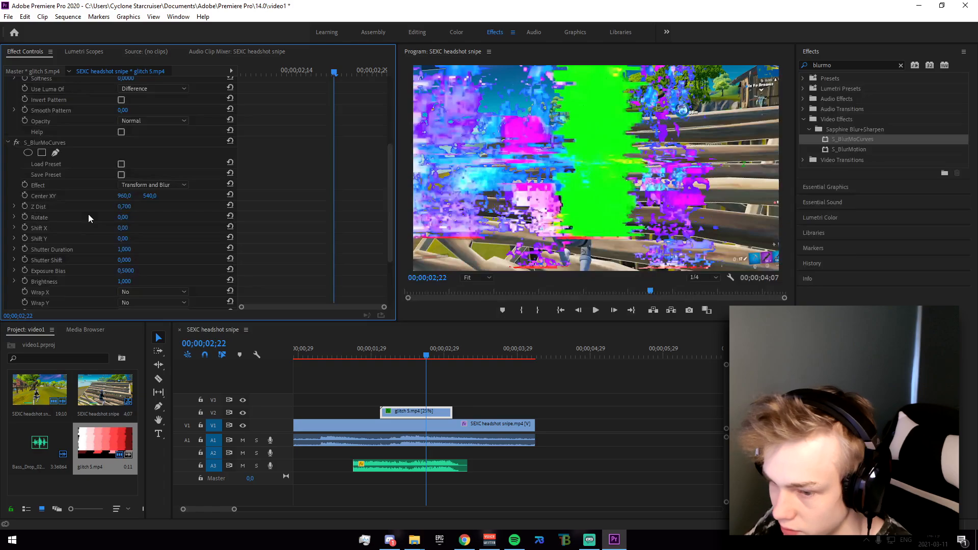
# Set the glitch clip's S_BlurMoCurves Rotate to -7, Shift X to 252 and Shift Y to 117, and scrub back to the clip's start
pyautogui.click(124, 229)
pyautogui.press('Return')
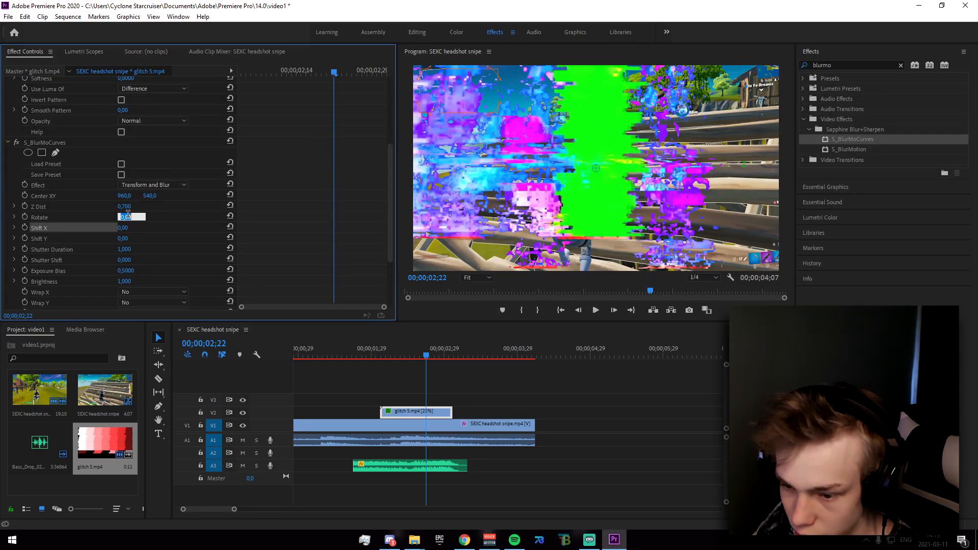
pyautogui.write('3')
pyautogui.press('Return')
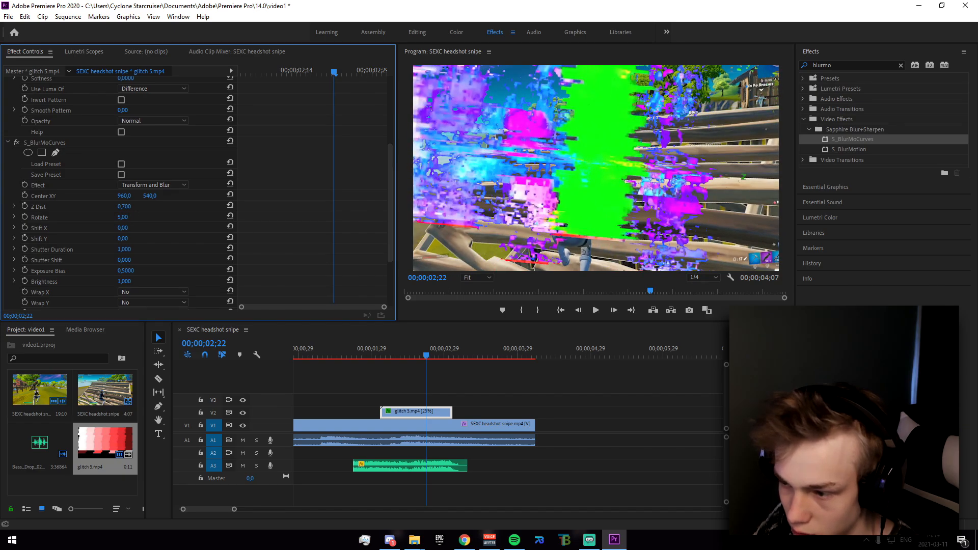
pyautogui.moveTo(123, 217); pyautogui.dragTo(252, 228)
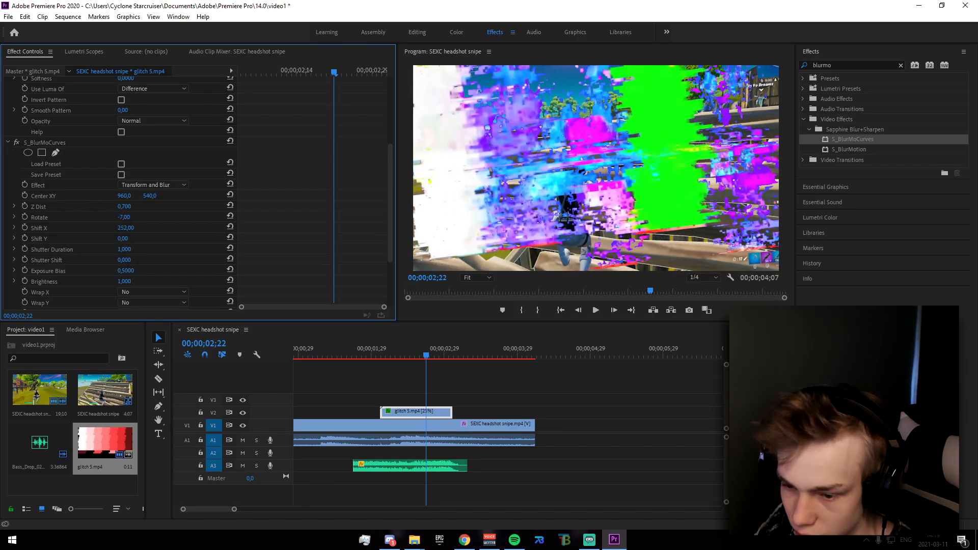
pyautogui.moveTo(122, 238); pyautogui.dragTo(307, 227)
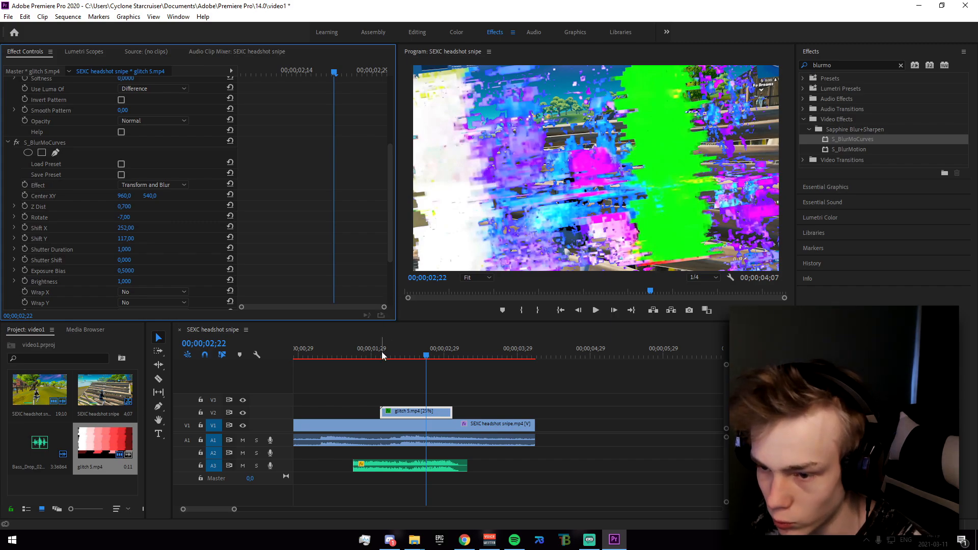
pyautogui.moveTo(425, 353); pyautogui.dragTo(384, 360)
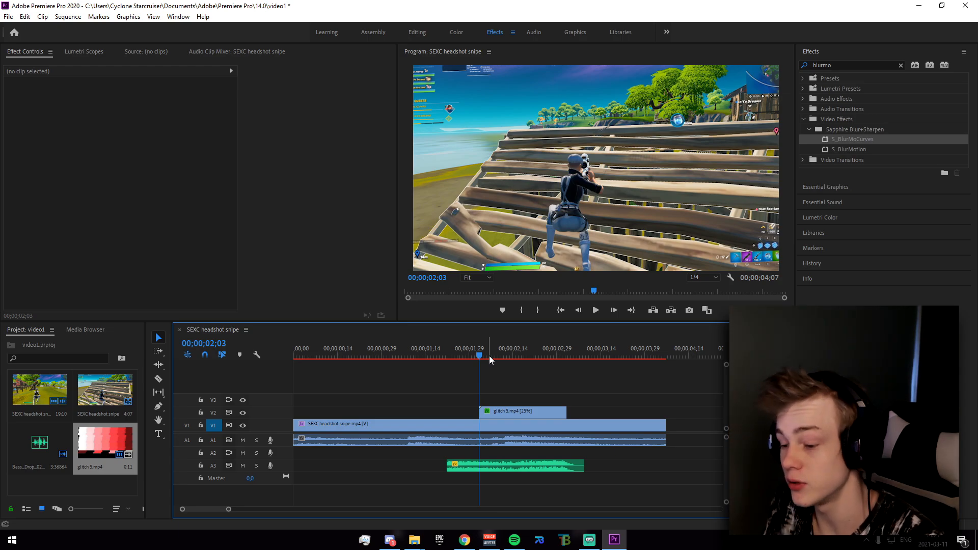
# Duplicate the headshot snipe clip from V1 onto V3 and unlink the V3 copy from its audio
pyautogui.moveTo(540, 425); pyautogui.dragTo(538, 401)
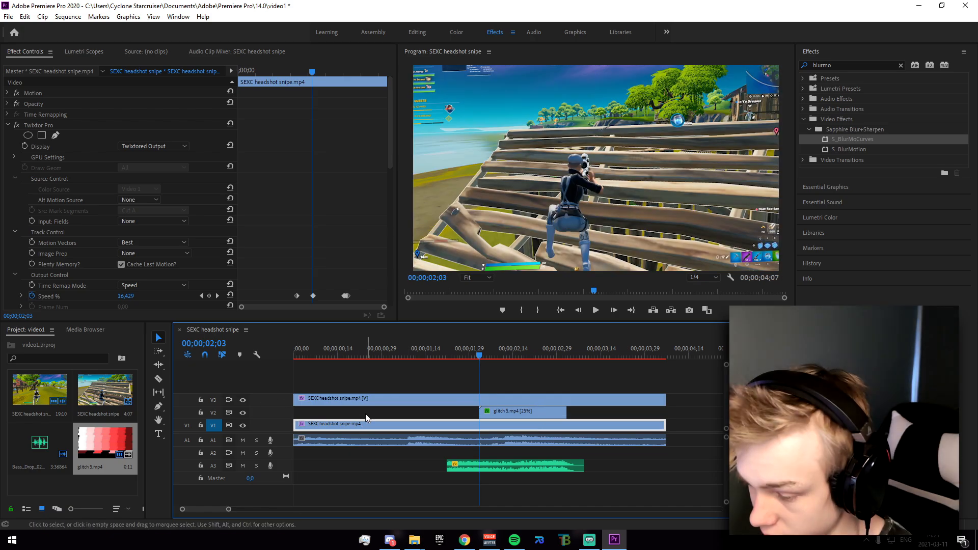
pyautogui.click(430, 402)
pyautogui.rightClick(430, 401)
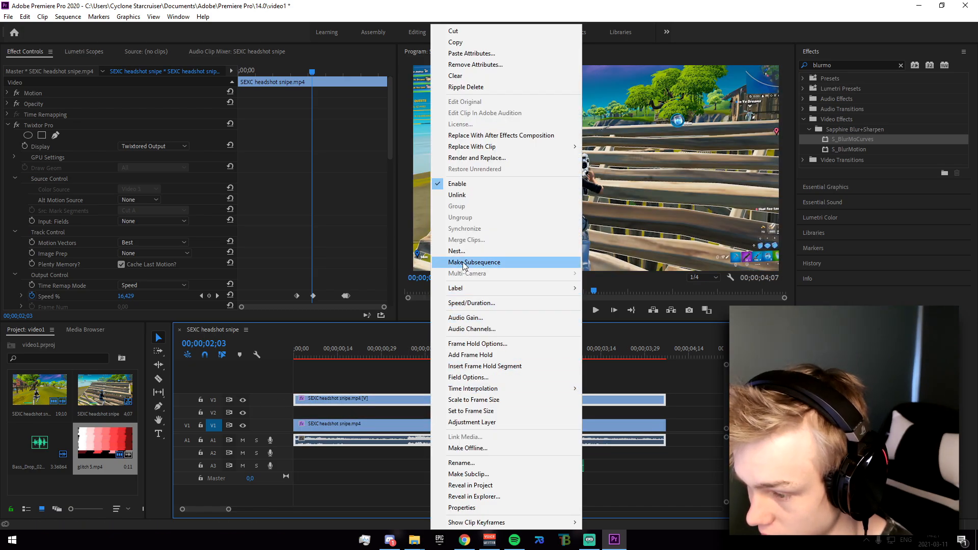
pyautogui.click(492, 198)
# Try to delete the unlinked audio clip on A1, and undo the deletion
pyautogui.click(531, 436)
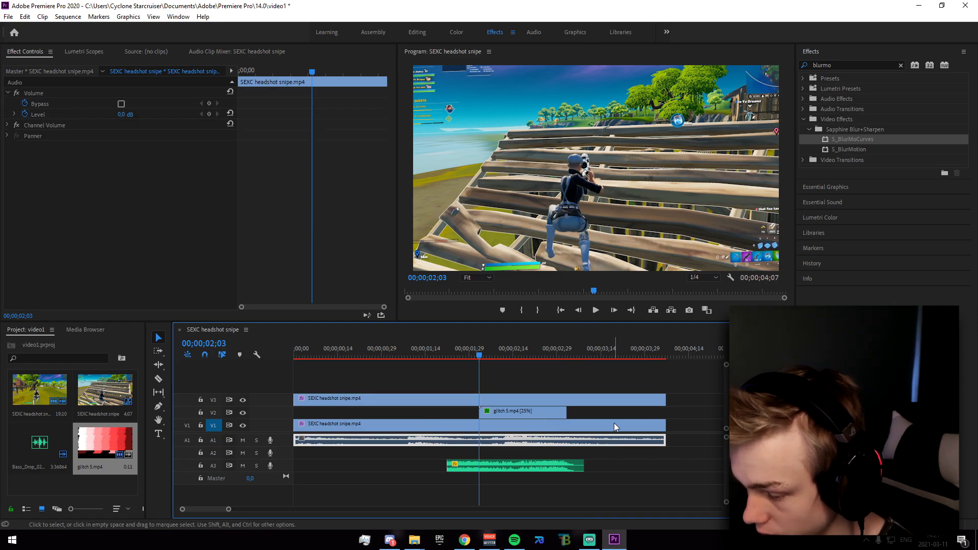
pyautogui.press('Delete')
pyautogui.hotkey('ctrl', 'z')
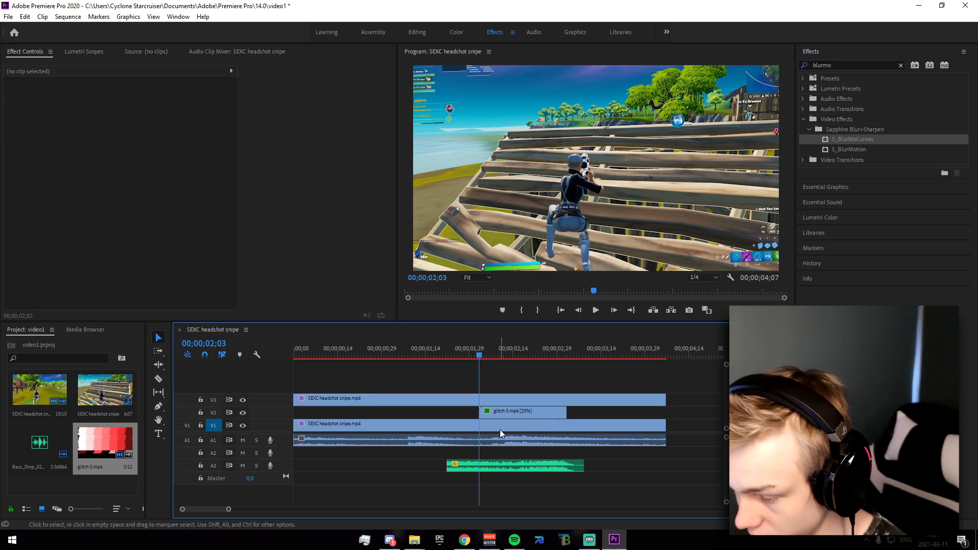
# Try to trim the V3 copy to the span of the glitch clip, and undo the trims
pyautogui.click(494, 427)
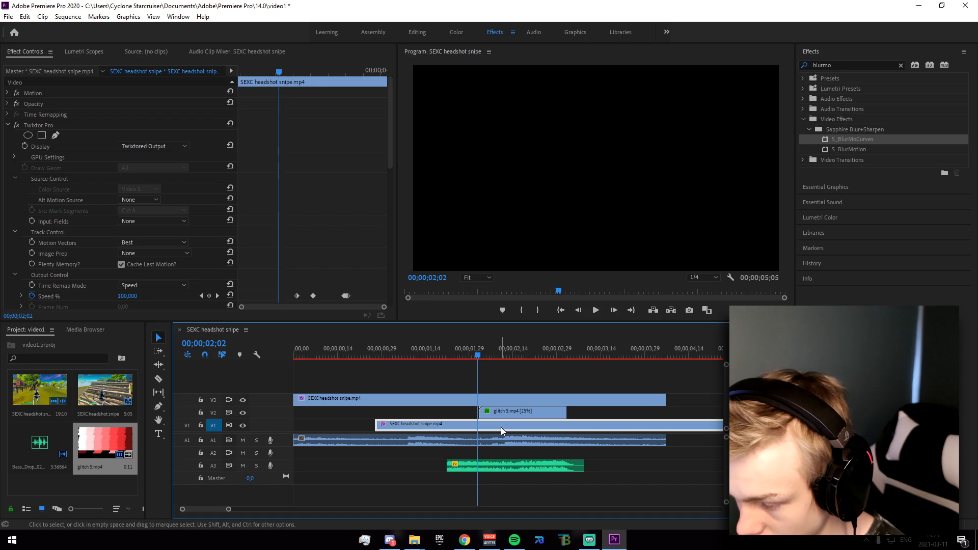
pyautogui.click(491, 376)
pyautogui.moveTo(476, 356); pyautogui.dragTo(480, 386)
pyautogui.moveTo(291, 399); pyautogui.dragTo(479, 399)
pyautogui.moveTo(660, 399); pyautogui.dragTo(566, 399)
pyautogui.moveTo(494, 359); pyautogui.dragTo(477, 375)
pyautogui.hotkey('ctrl', 'z')
pyautogui.hotkey('ctrl', 'z')
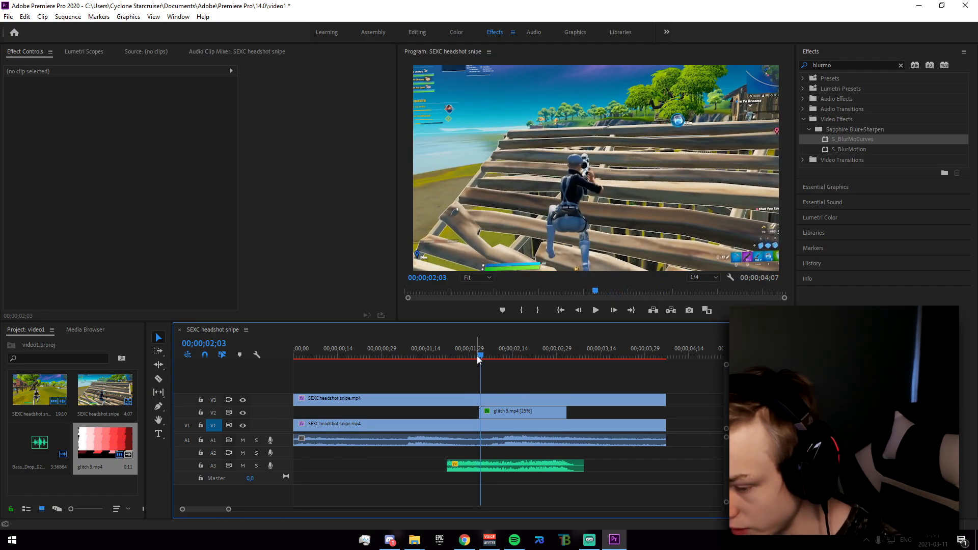
# Find the S_DissolveLuma effect and apply it to the headshot snipe copy on V3
pyautogui.doubleClick(854, 65)
pyautogui.write('d')
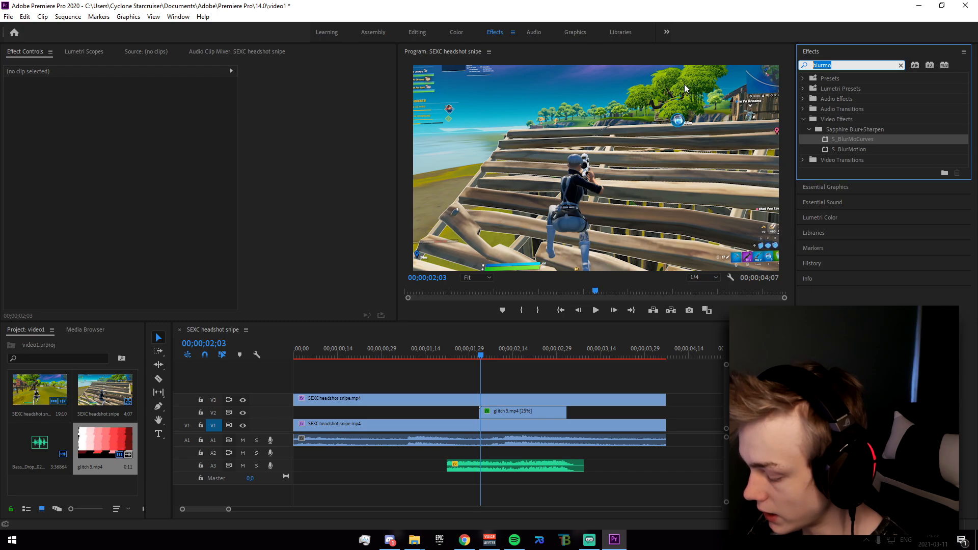
pyautogui.write('issolveluma')
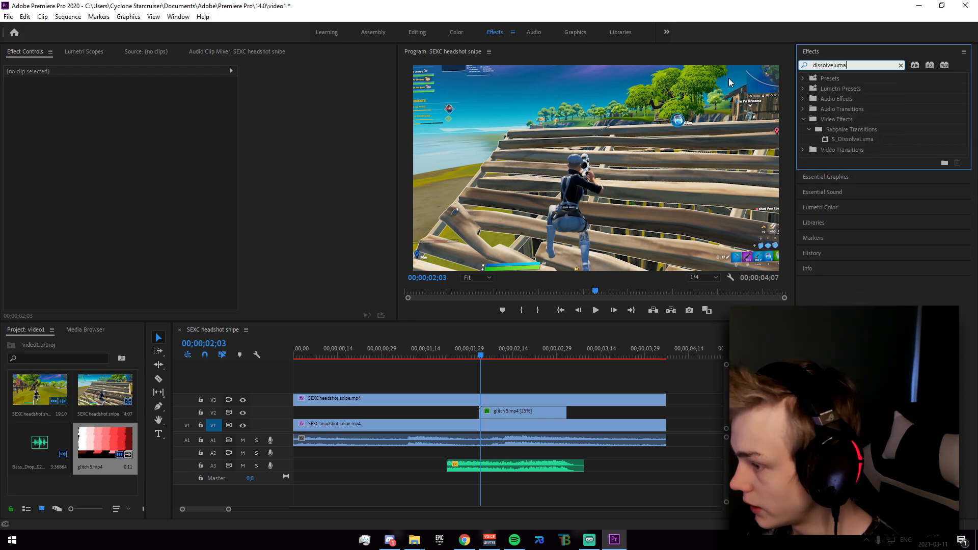
pyautogui.click(860, 140)
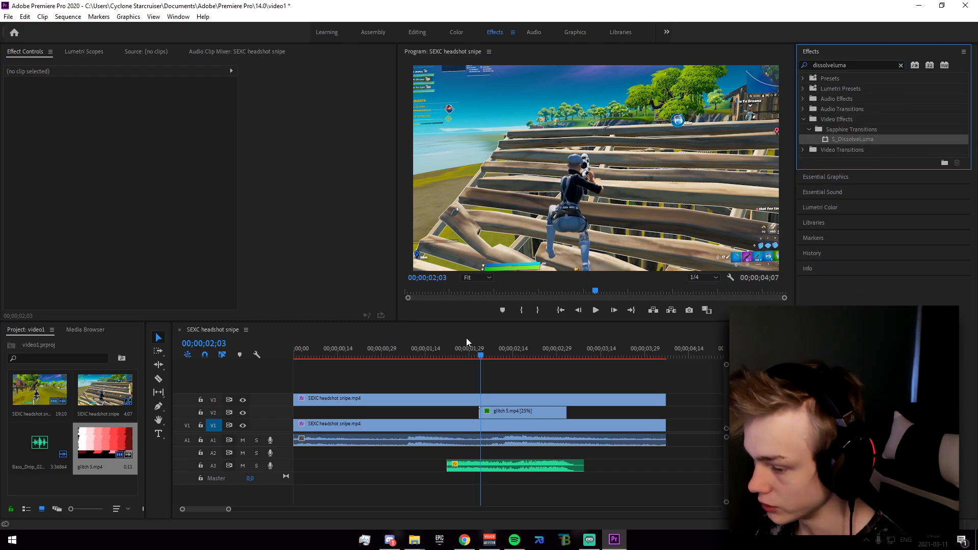
pyautogui.click(481, 401)
# Set the V3 clip's S_DissolveLuma Softness to 0 and keyframe Dissolve Percent at 100% at 00;00;02;03
pyautogui.click(480, 357)
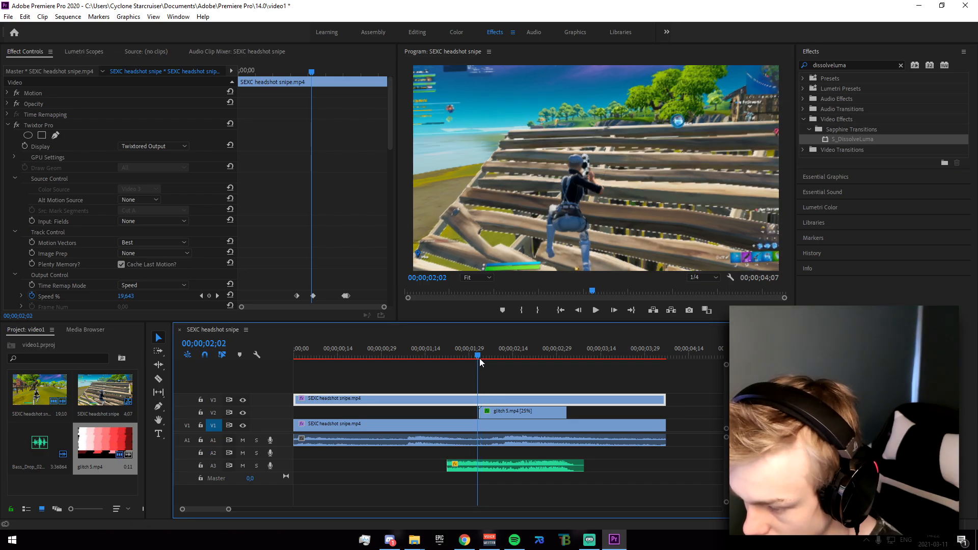
pyautogui.scroll(-10, 158, 294)
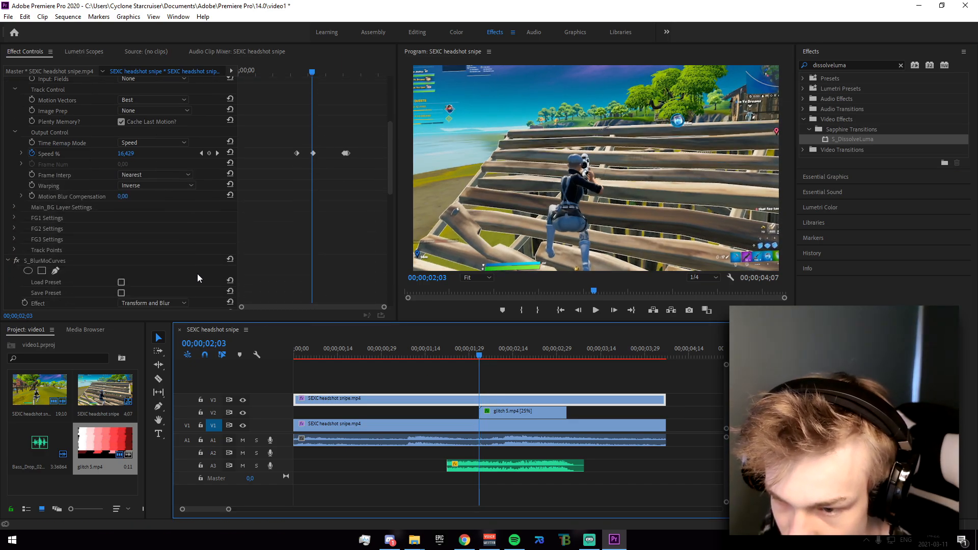
pyautogui.scroll(-5, 214, 249)
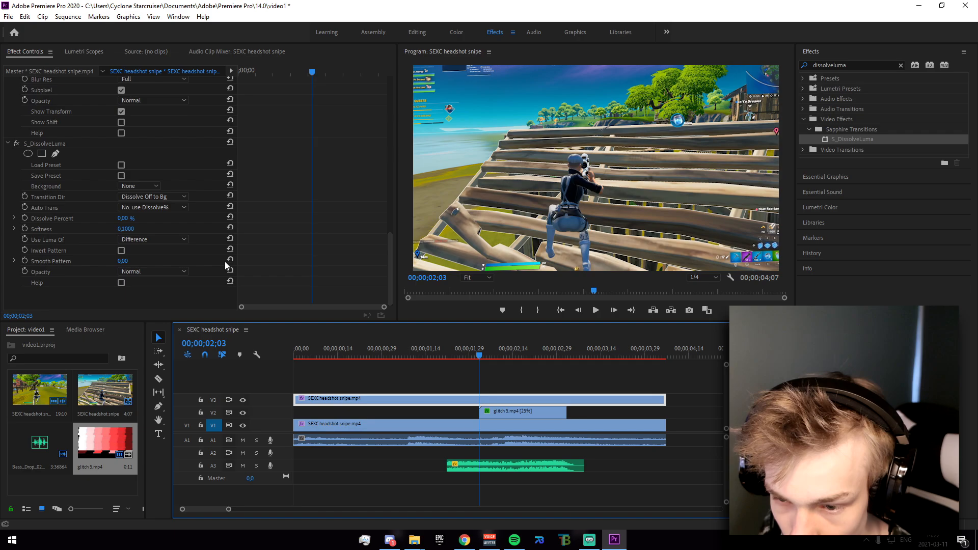
pyautogui.moveTo(132, 233); pyautogui.dragTo(180, 220)
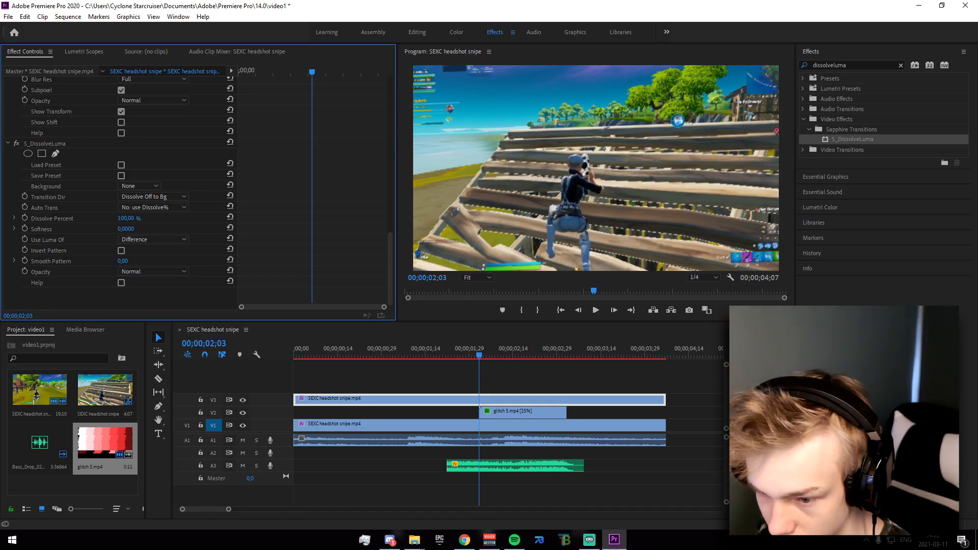
pyautogui.click(25, 218)
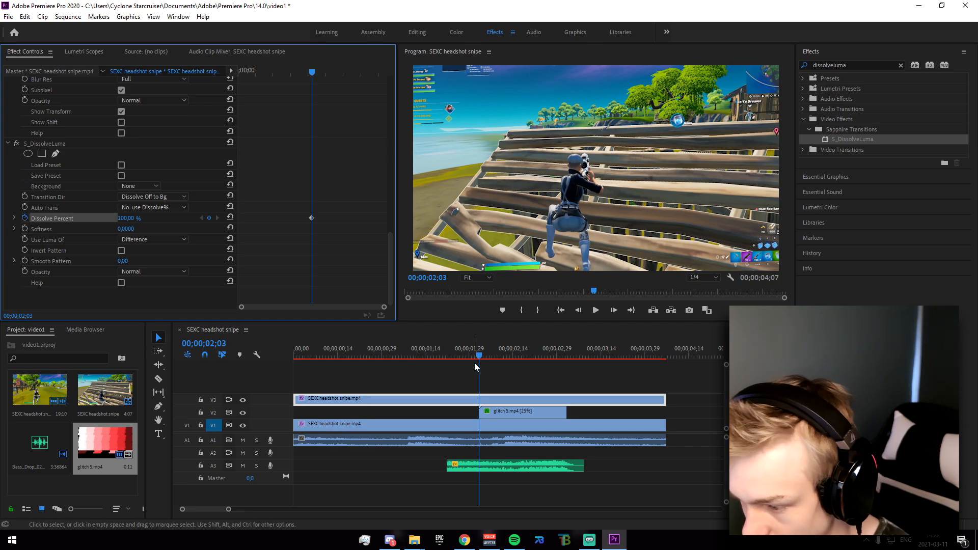
# Keyframe the V3 clip's Dissolve Percent at 0% at 00;00;03;02 and scrub past the glitch clip's end to check the dissolve
pyautogui.moveTo(479, 356); pyautogui.dragTo(566, 367)
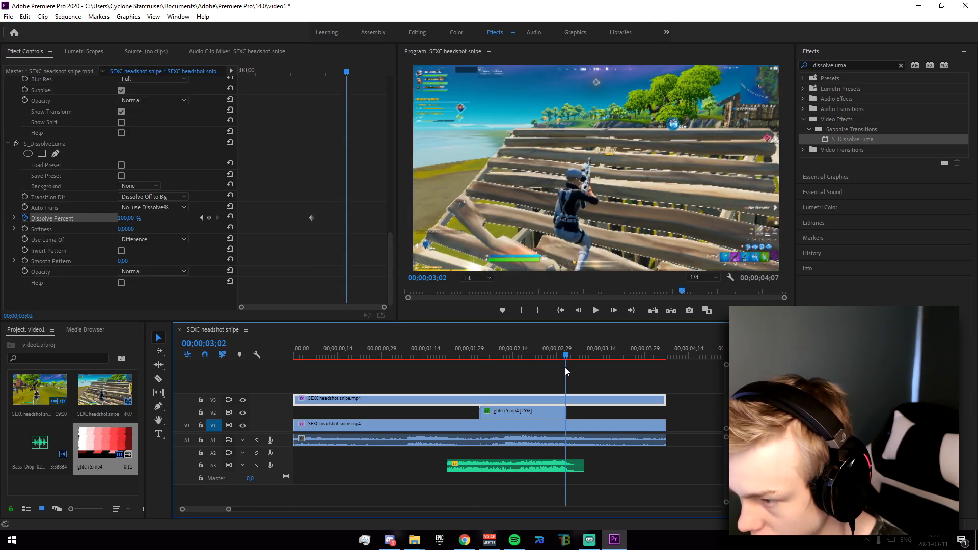
pyautogui.click(129, 218)
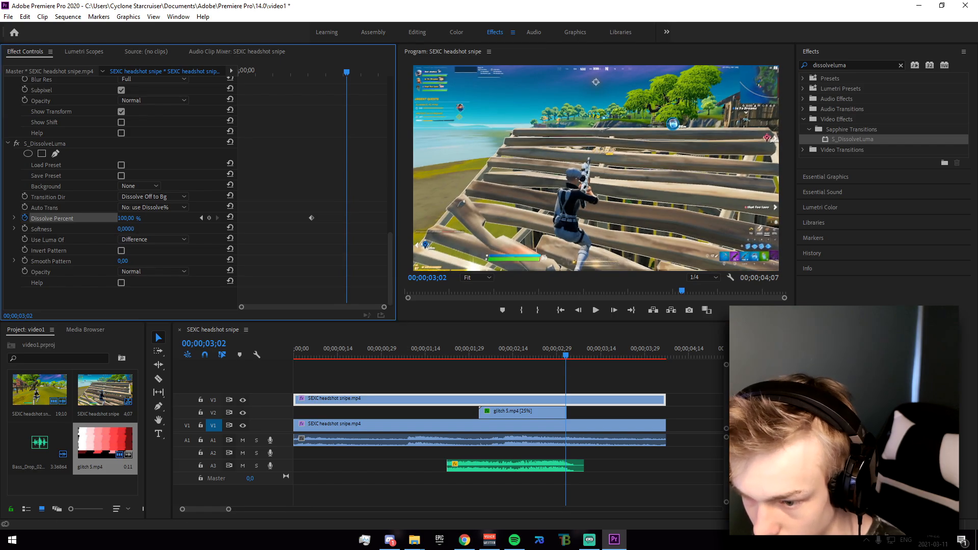
pyautogui.write('0')
pyautogui.press('Return')
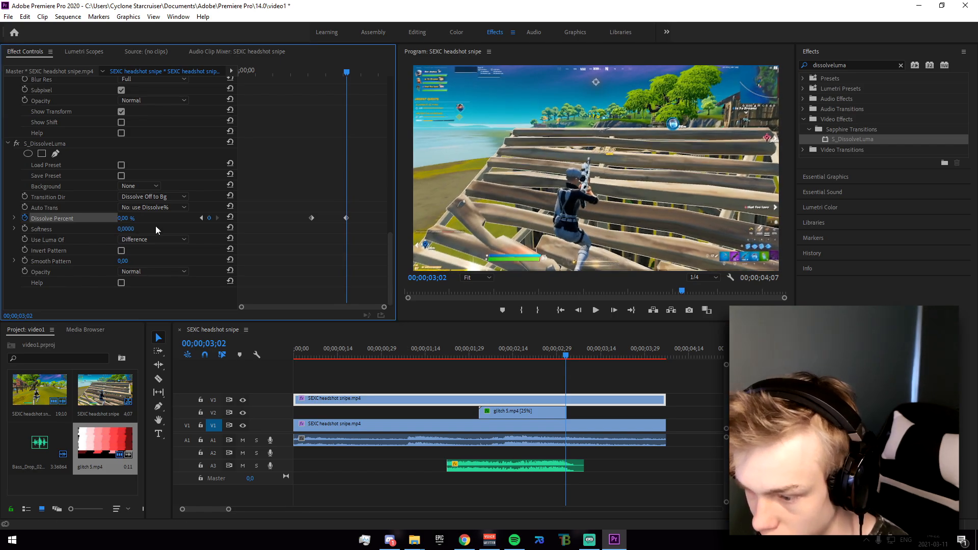
pyautogui.moveTo(565, 359); pyautogui.dragTo(570, 400)
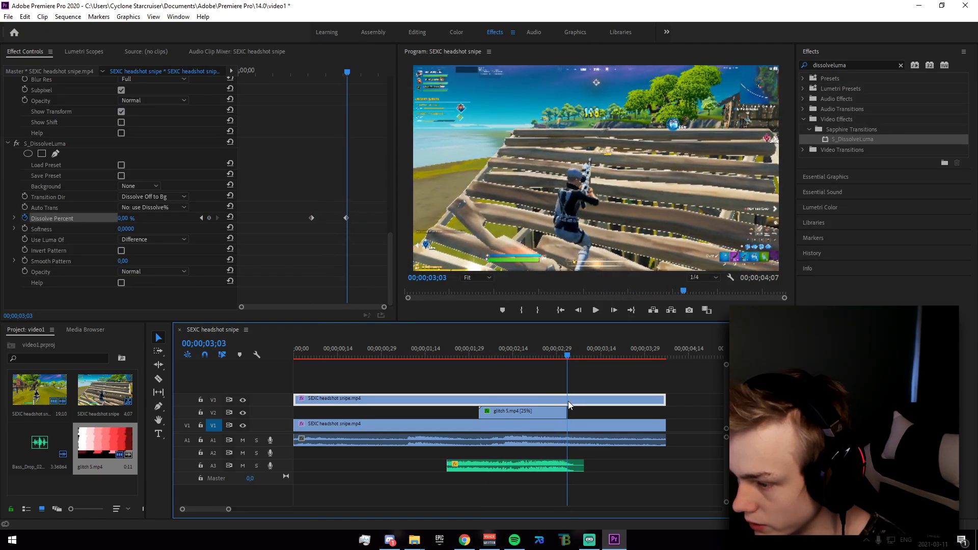
pyautogui.moveTo(570, 401); pyautogui.dragTo(590, 405)
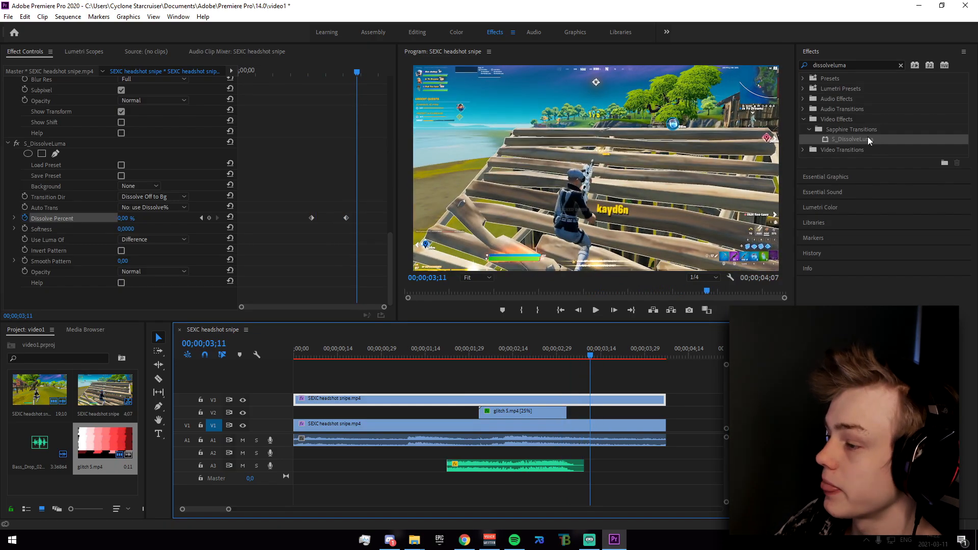
# Find the Magic Bullet Looks effect and apply it to the headshot snipe copy on V3
pyautogui.hotkey('shift', '7')
pyautogui.write('magic bull')
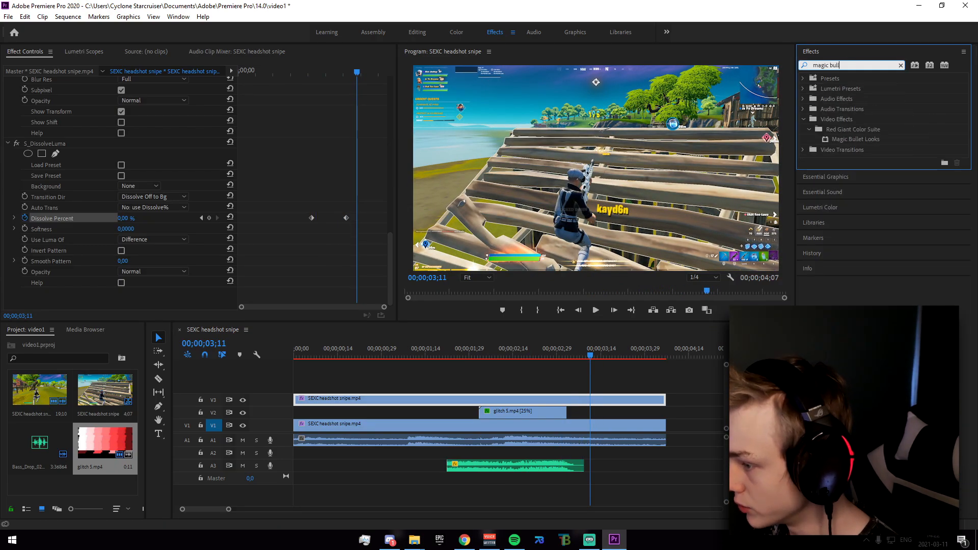
pyautogui.moveTo(844, 140); pyautogui.dragTo(508, 400)
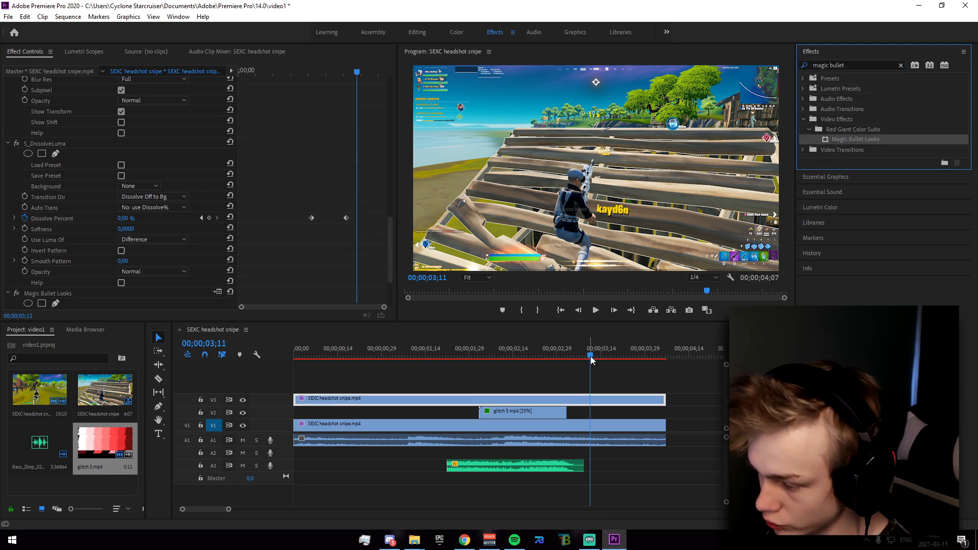
# Edit the V3 clip's Magic Bullet Looks effect and apply the custom "nice red" look
pyautogui.click(532, 359)
pyautogui.scroll(-3, 185, 303)
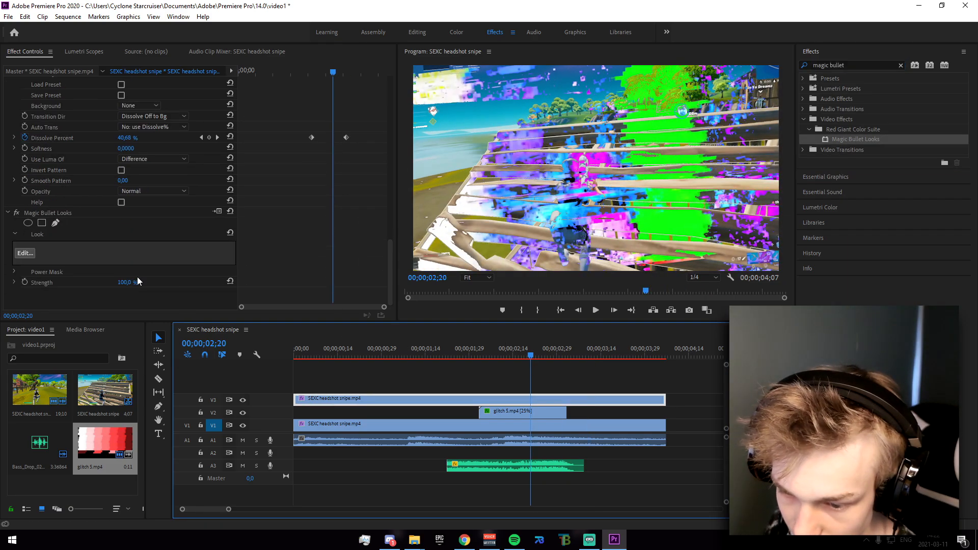
pyautogui.click(25, 256)
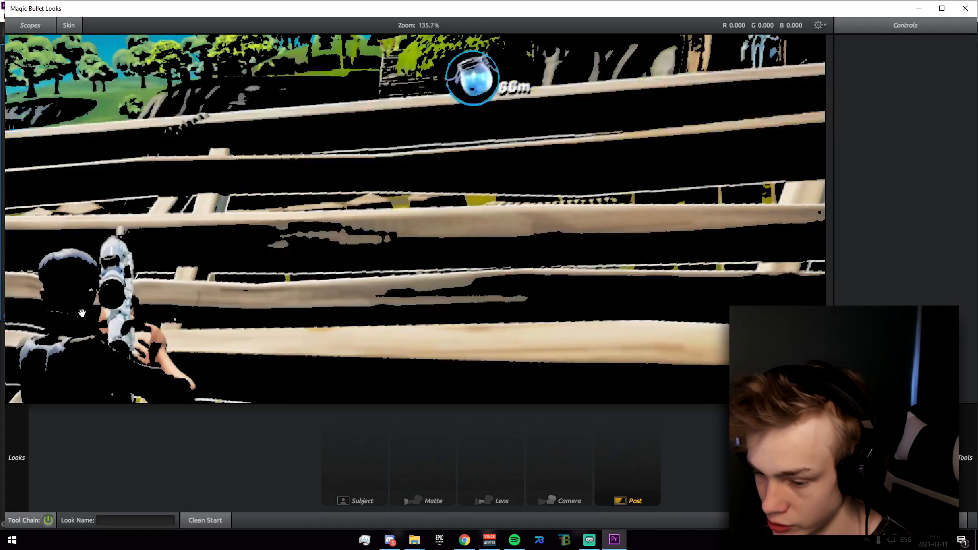
pyautogui.click(118, 90)
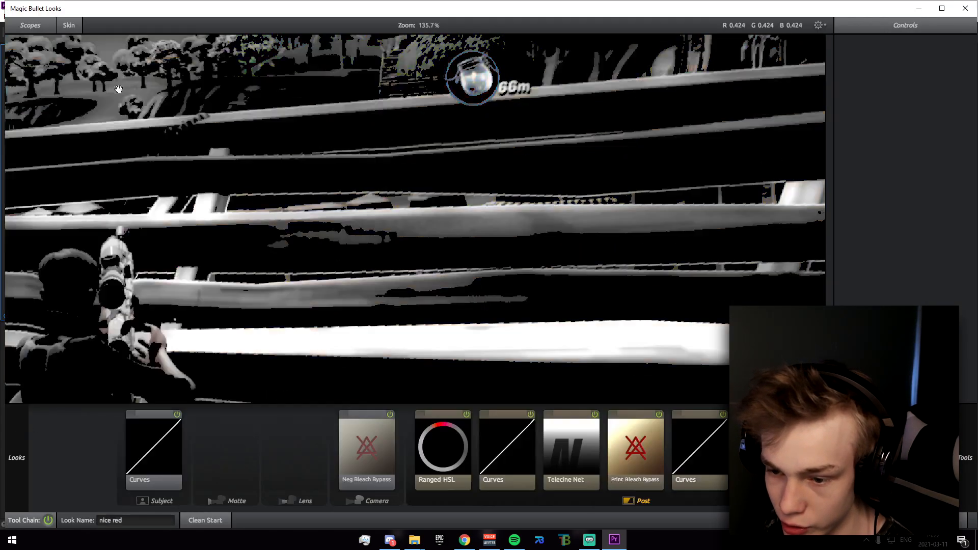
pyautogui.scroll(-5, 85, 277)
pyautogui.moveTo(41, 443)
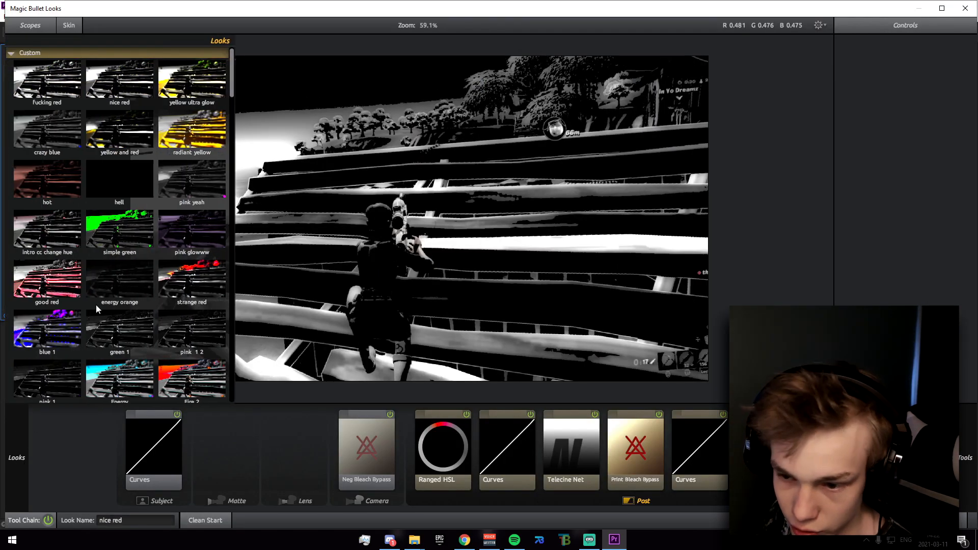
pyautogui.click(135, 93)
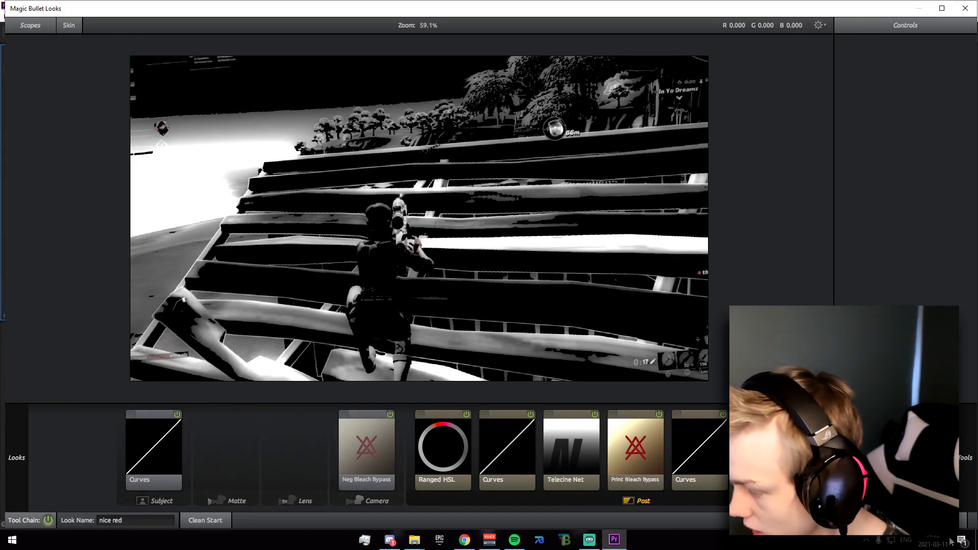
pyautogui.click(962, 519)
# Keyframe Magic Bullet Looks' Strength at 0% on the V3 clip at 00;00;03;03
pyautogui.moveTo(514, 356); pyautogui.dragTo(568, 382)
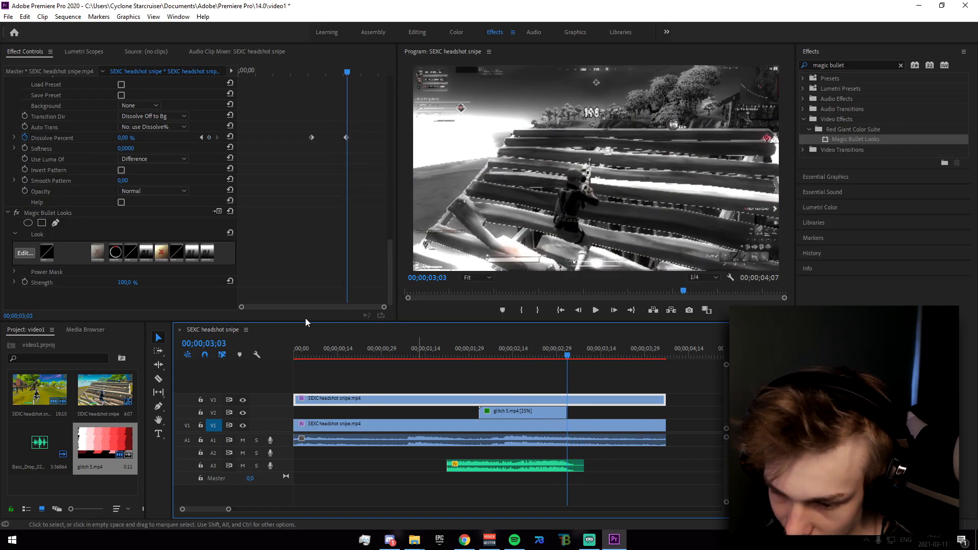
pyautogui.click(565, 358)
pyautogui.click(24, 282)
pyautogui.click(567, 357)
pyautogui.moveTo(126, 283); pyautogui.dragTo(75, 283)
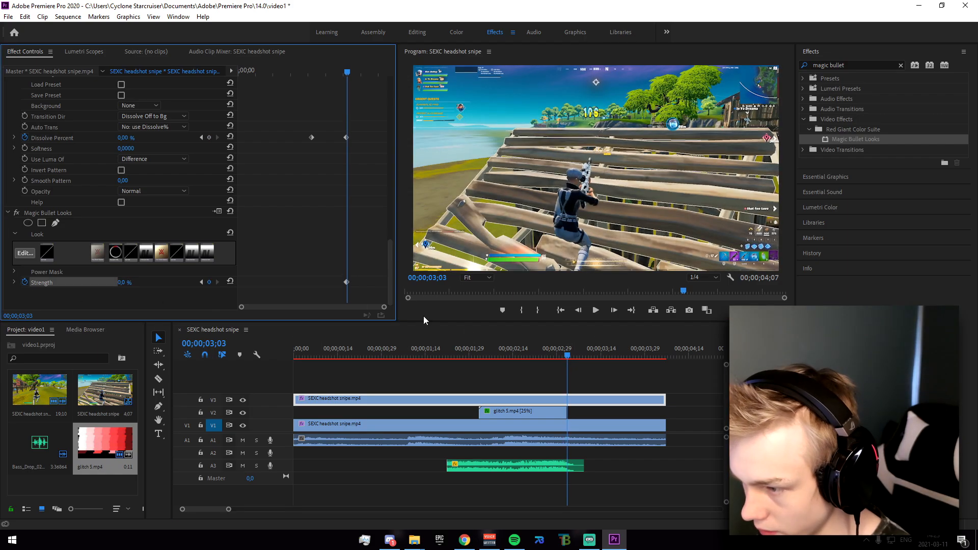
pyautogui.moveTo(564, 357); pyautogui.dragTo(567, 387)
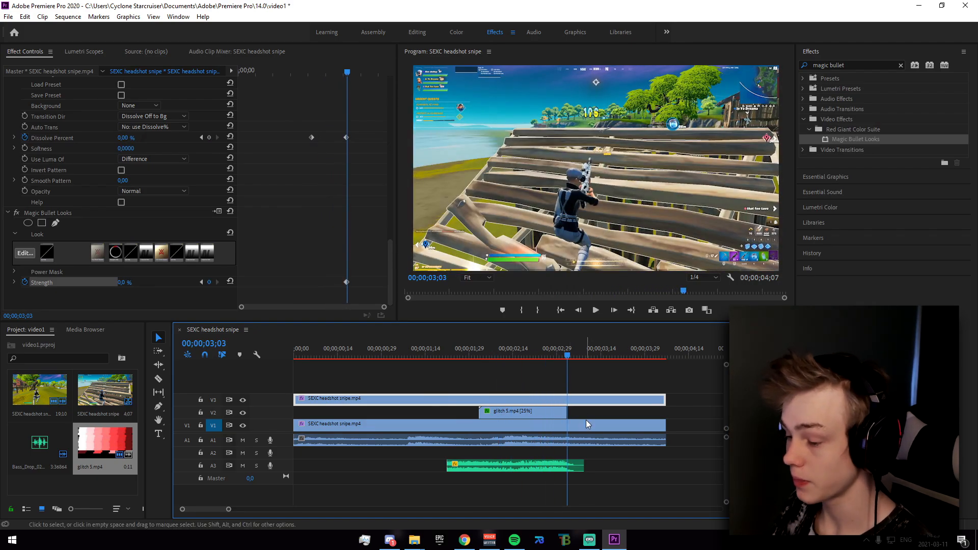